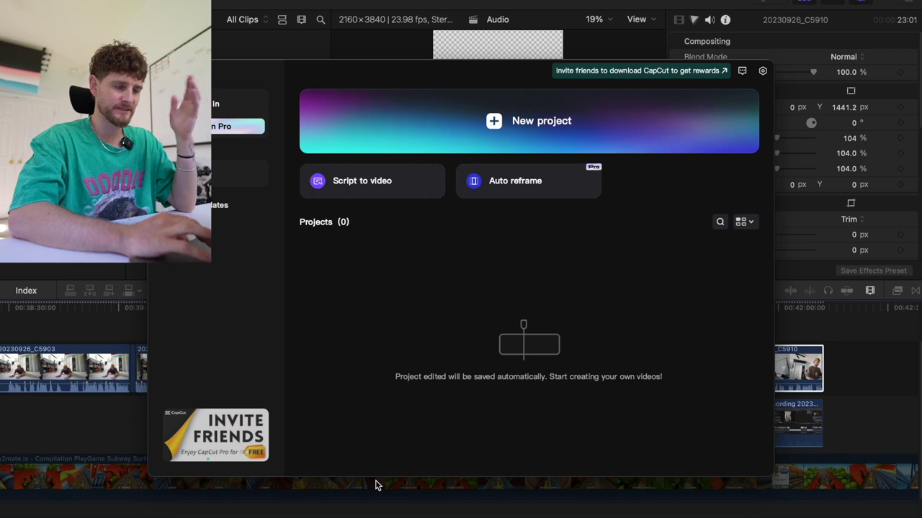
Create a new project and import 1.m4v–55.m4v from SanDisk 2 > 001 - Side Quest > Clips
left_click(478, 128)
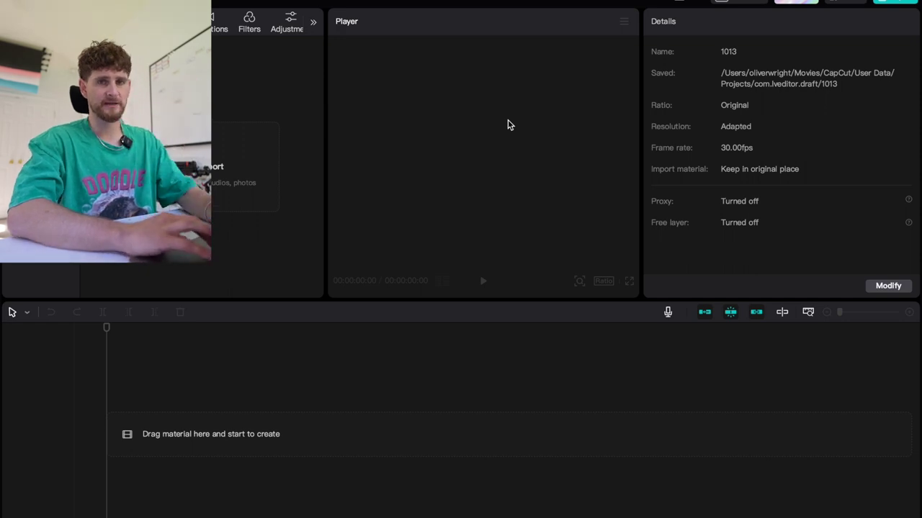
left_click(216, 167)
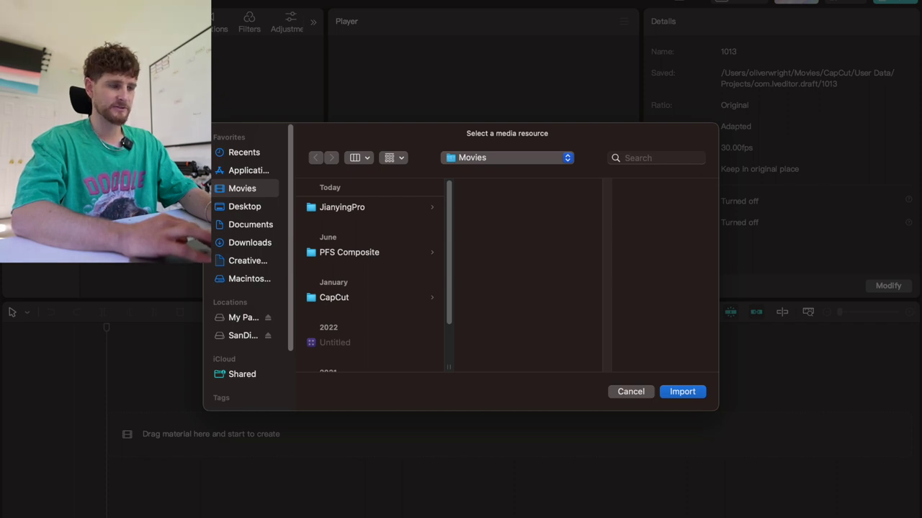
left_click(242, 336)
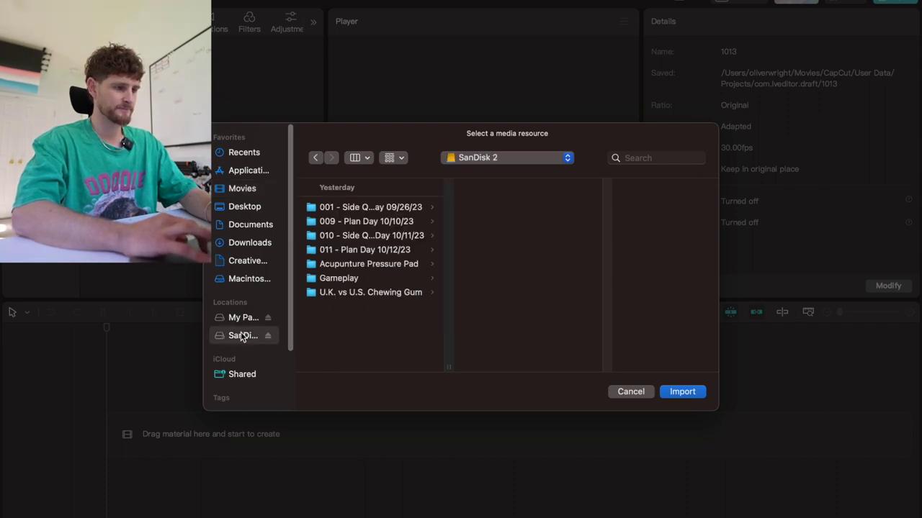
left_click(401, 208)
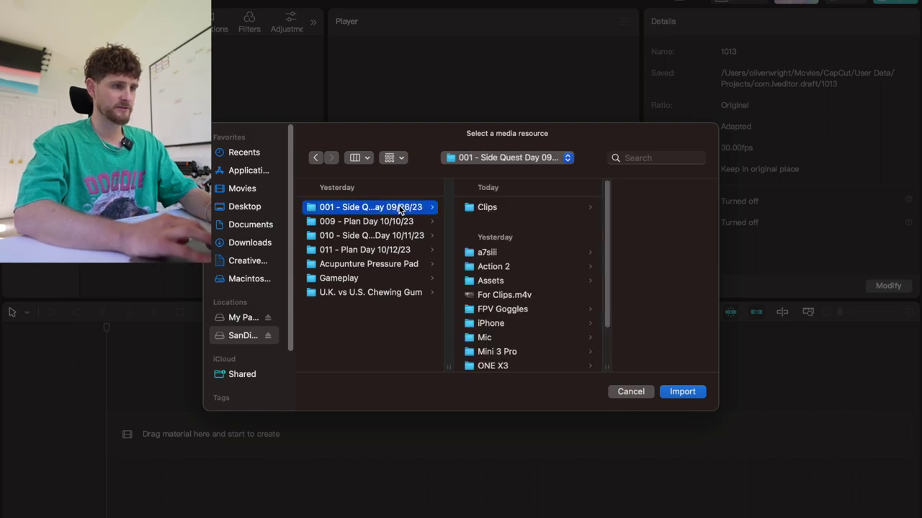
left_click(522, 199)
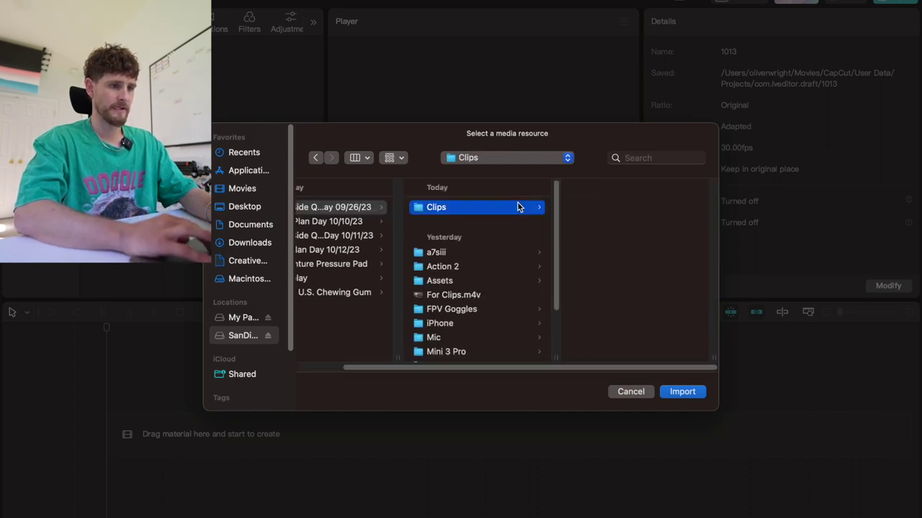
left_click(621, 209)
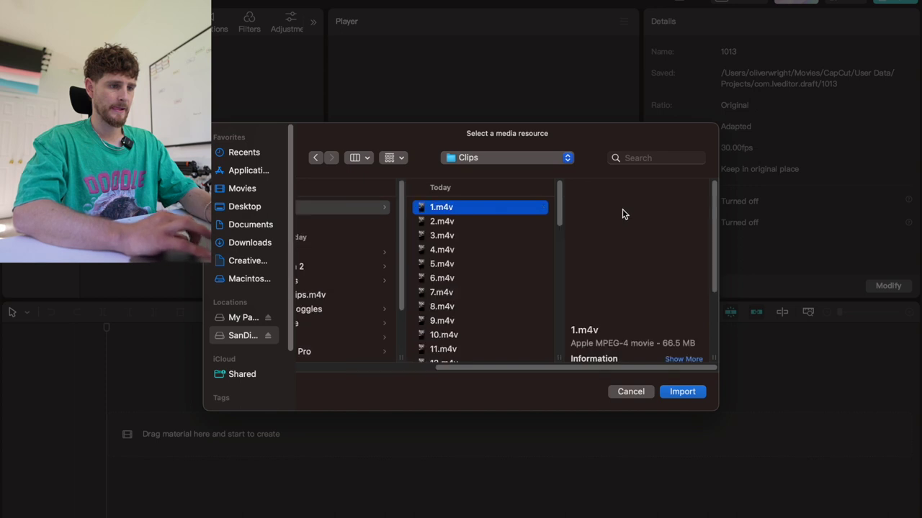
scroll(447, 321, "down", 20)
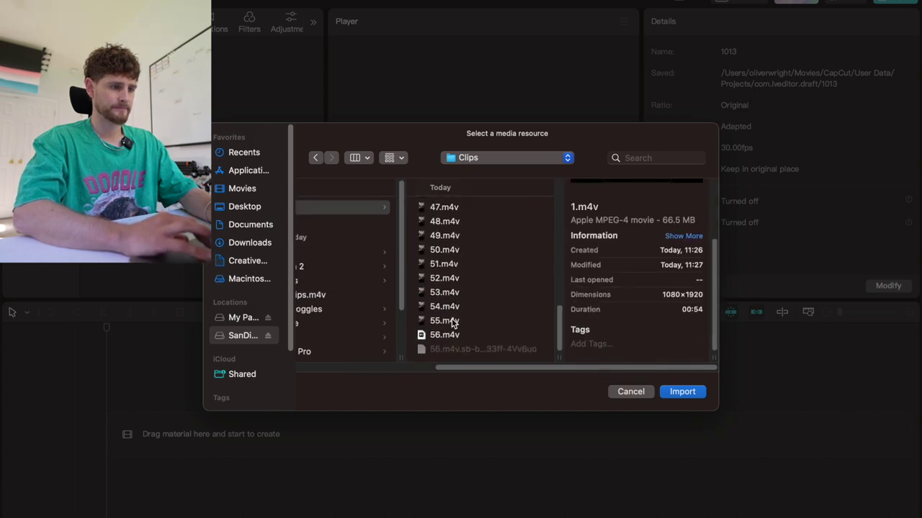
left_click(444, 321, "shift")
left_click(675, 393)
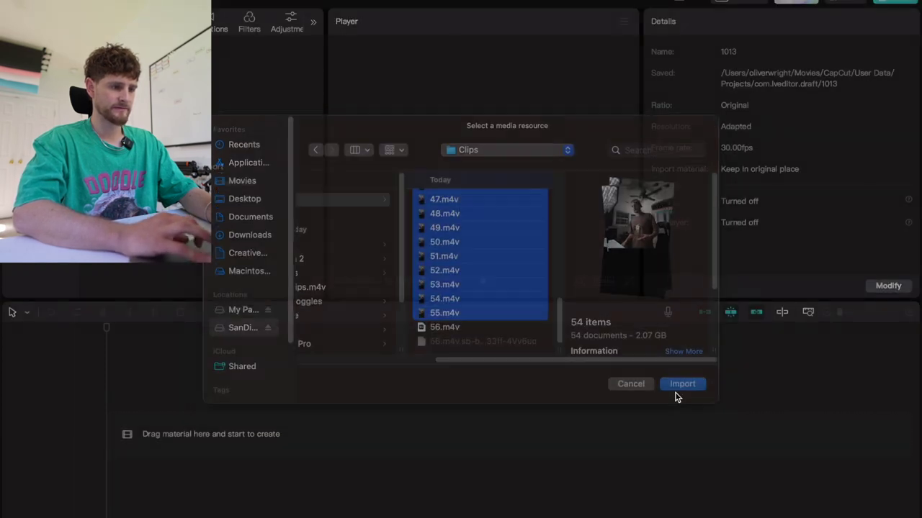
left_click(283, 200)
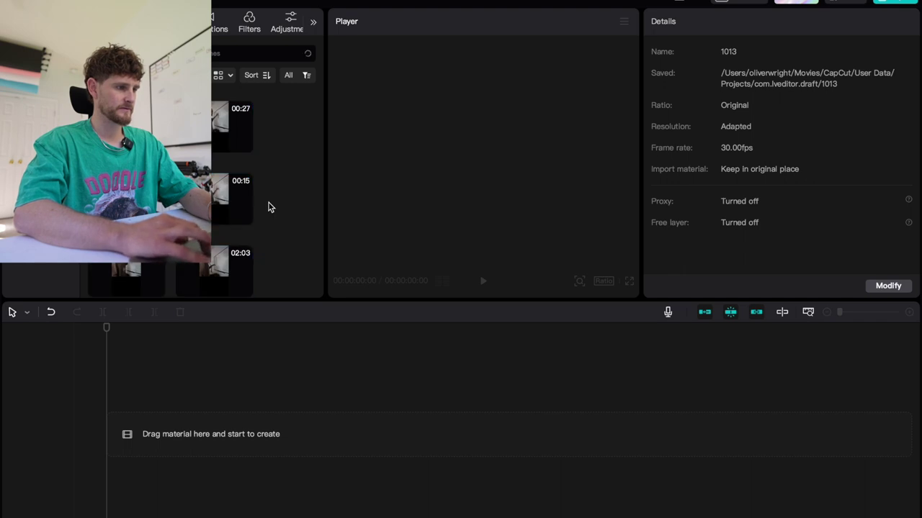
Select all 54 imported clips and drop them in order onto the empty timeline
left_click(221, 206)
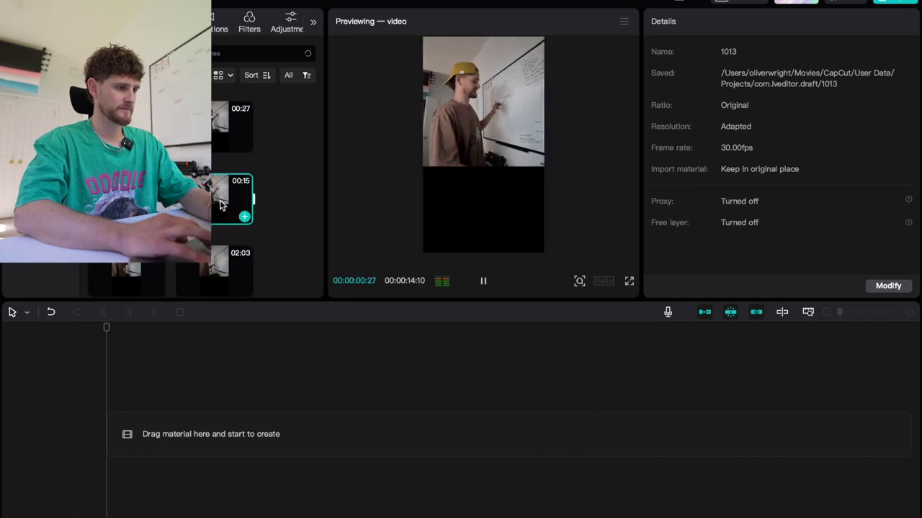
left_click(281, 180)
left_click_drag(258, 144, 103, 272)
scroll(104, 269, "up", 3)
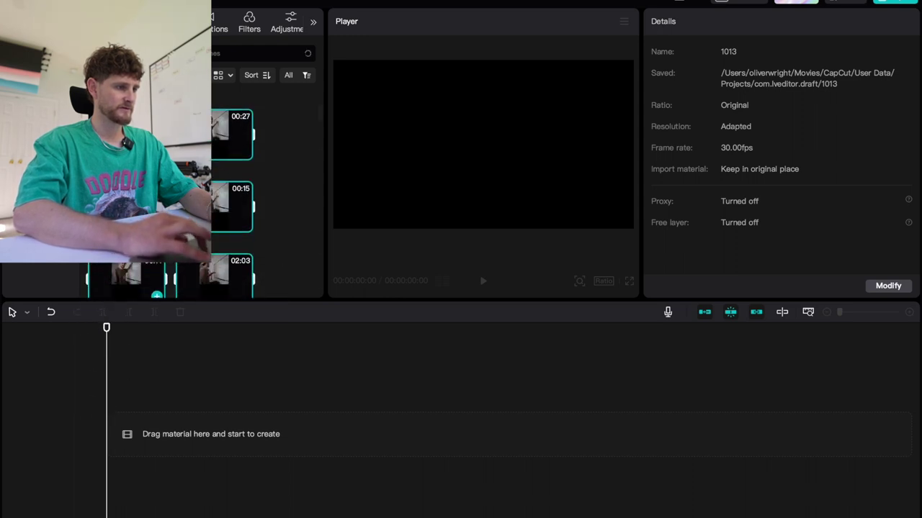
left_click_drag(108, 274, 110, 437)
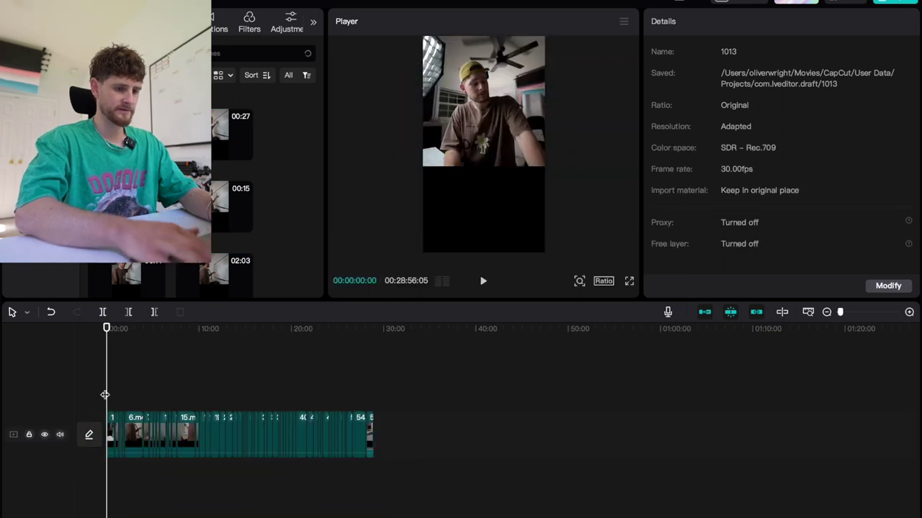
key("super+Tab")
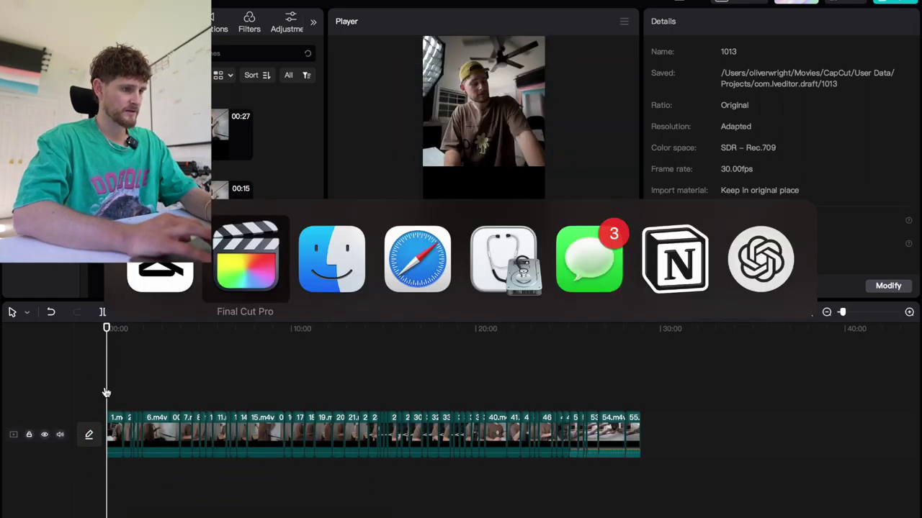
Drag the Subway Surfers gameplay mp4 from SanDisk 2 > Gameplay onto the CapCut timeline
left_click(332, 252)
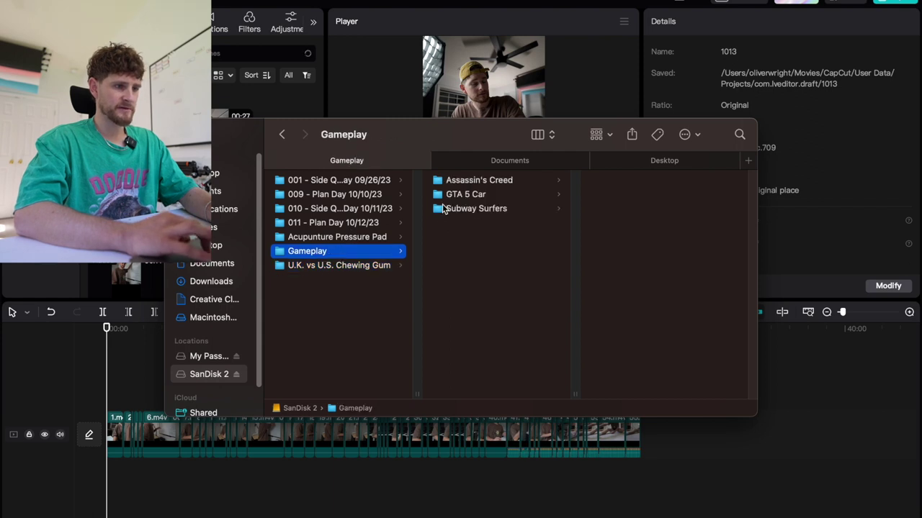
left_click(473, 195)
left_click(509, 208)
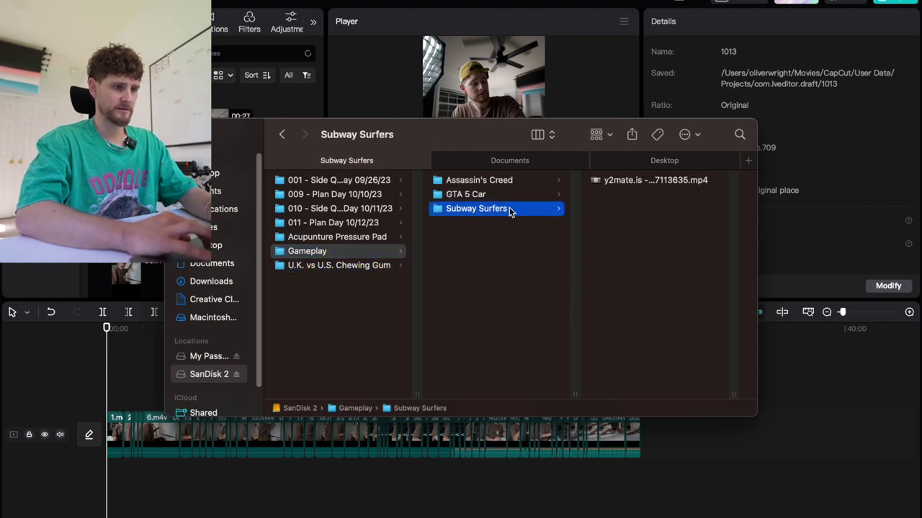
left_click(619, 180)
left_click_drag(532, 180, 115, 494)
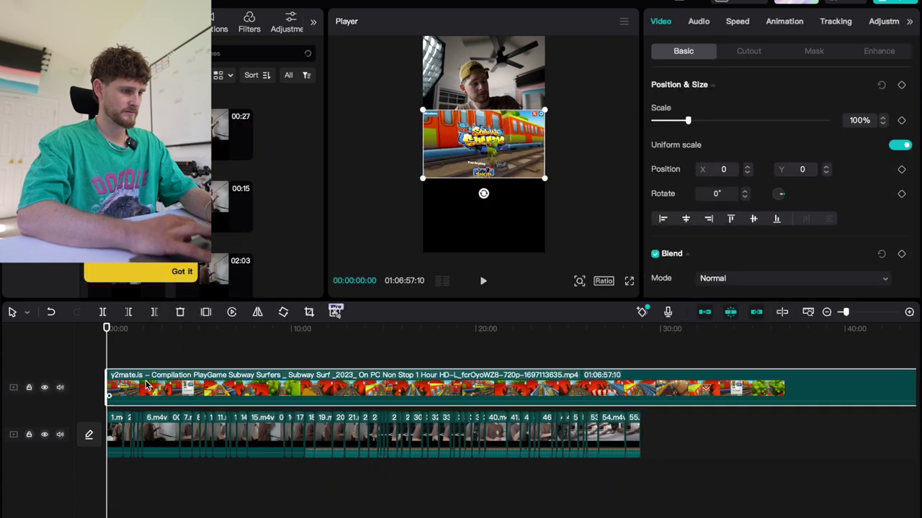
Put the gameplay clip on its own upper track and nudge it slightly down in the frame
left_click_drag(128, 453, 139, 487)
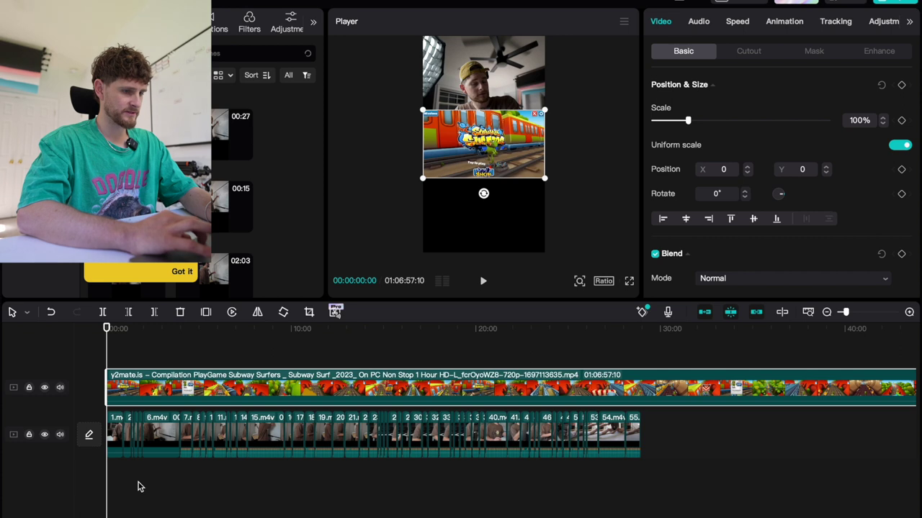
left_click_drag(704, 447, 117, 332)
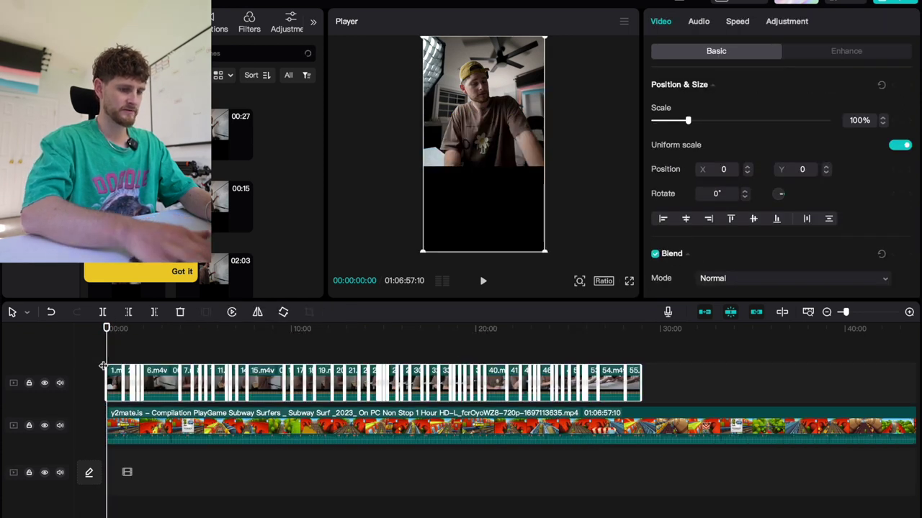
scroll(103, 367, "up", 10)
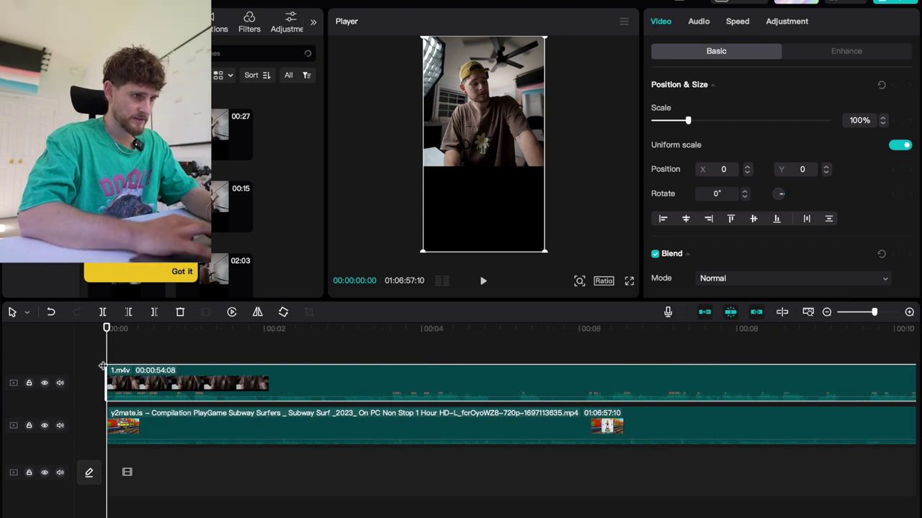
left_click(194, 362)
left_click(196, 424)
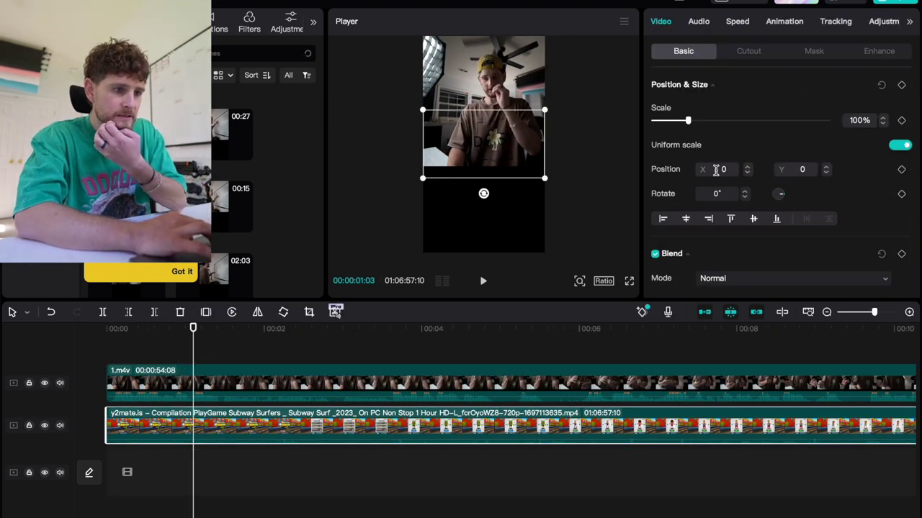
scroll(782, 163, "down", 1)
scroll(785, 188, "up", 1)
left_click(828, 176)
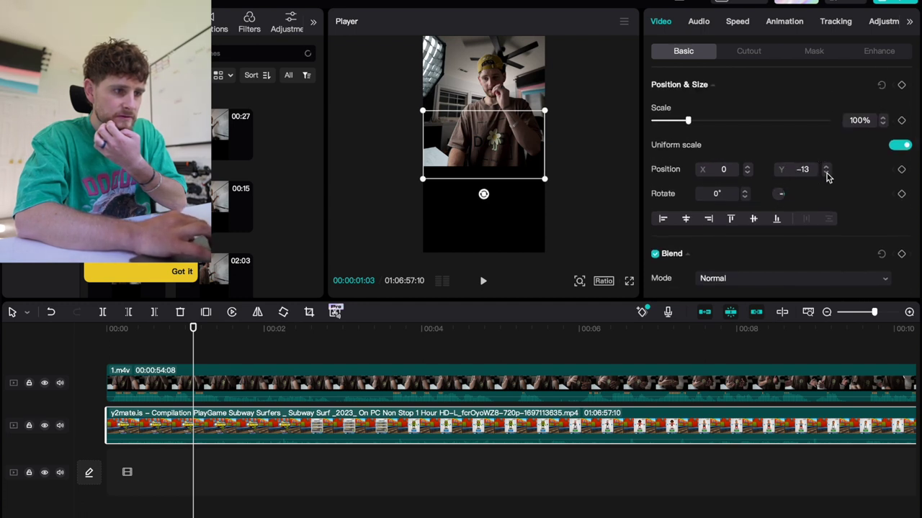
Move the gameplay into the frame's lower half (Y -1220) and drop 1.m4v onto the track beneath it
left_click(482, 204)
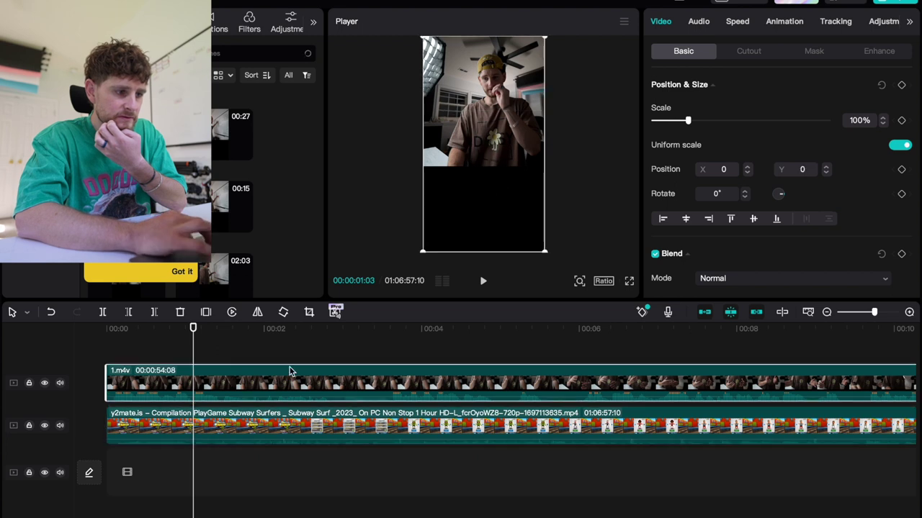
left_click(223, 423)
left_click_drag(502, 150, 502, 220)
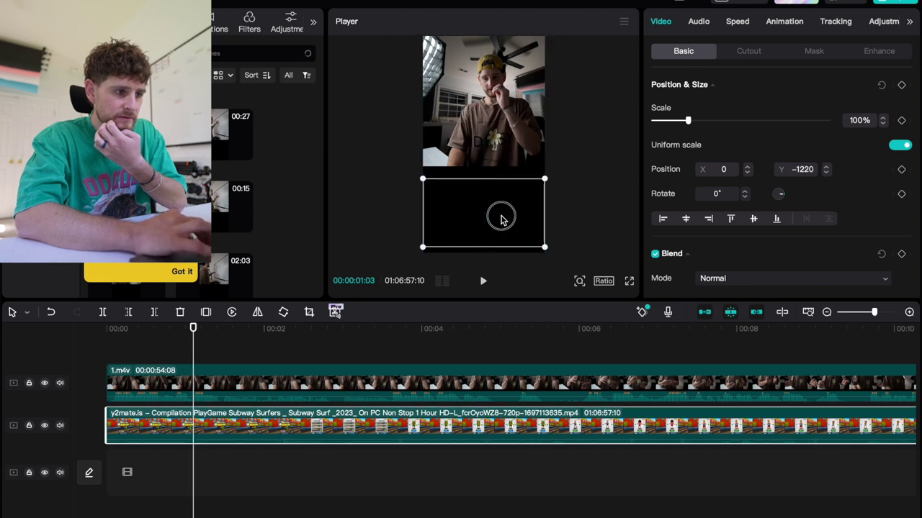
left_click(502, 220)
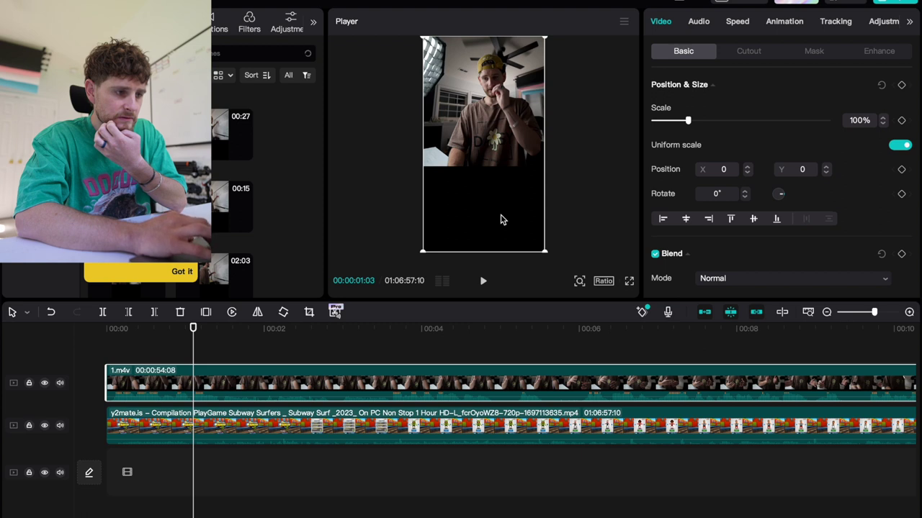
left_click_drag(165, 391, 147, 455)
left_click(94, 407)
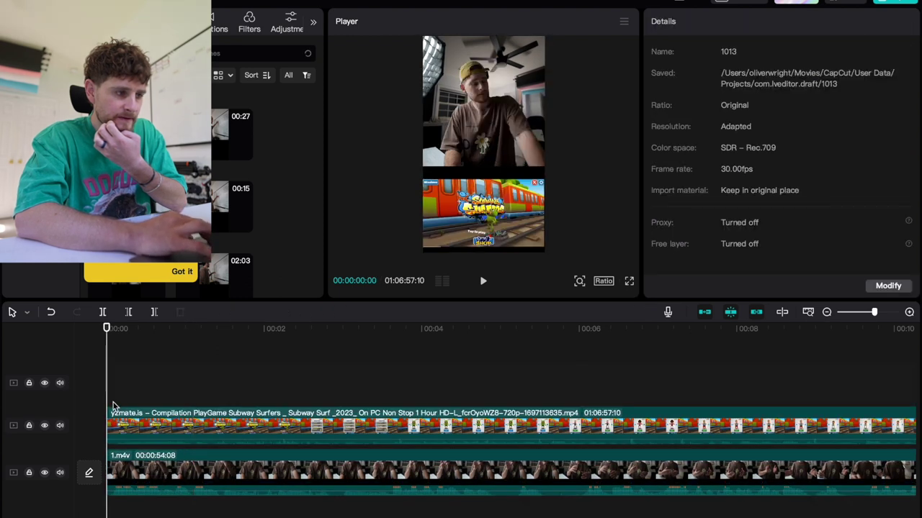
Cut away the unwanted opening of the gameplay clip and slide the rest to start at 00:00
left_click_drag(107, 336, 798, 335)
scroll(798, 335, "down", 2)
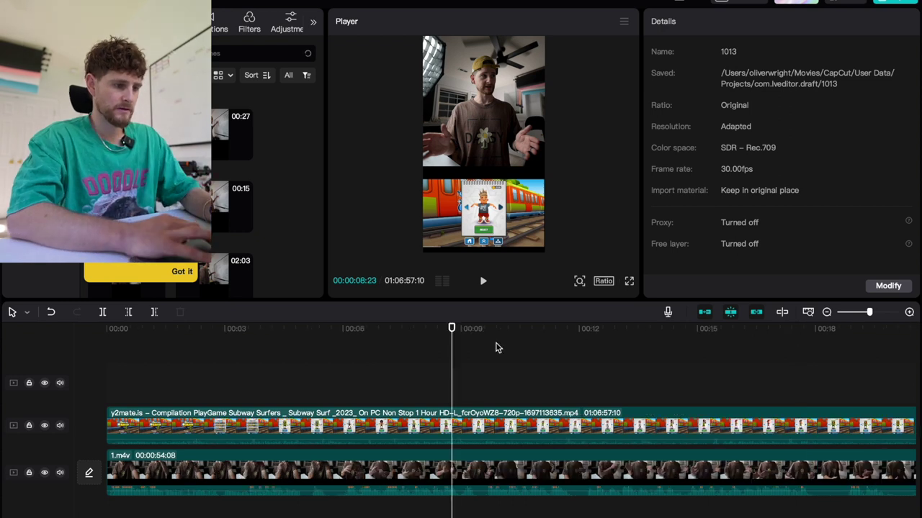
left_click_drag(457, 329, 775, 326)
scroll(771, 324, "down", 2)
left_click_drag(441, 328, 617, 337)
left_click(620, 426)
key("a")
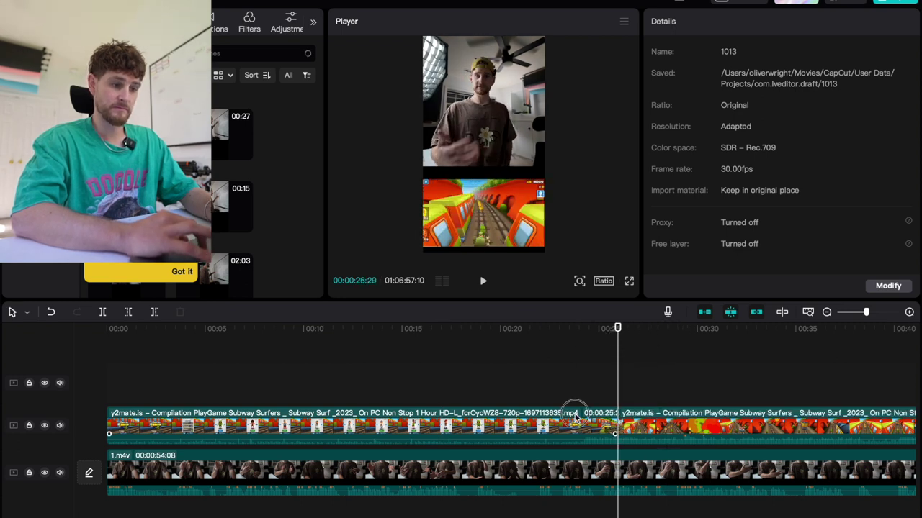
left_click(575, 421)
key("Delete")
left_click_drag(661, 424, 148, 425)
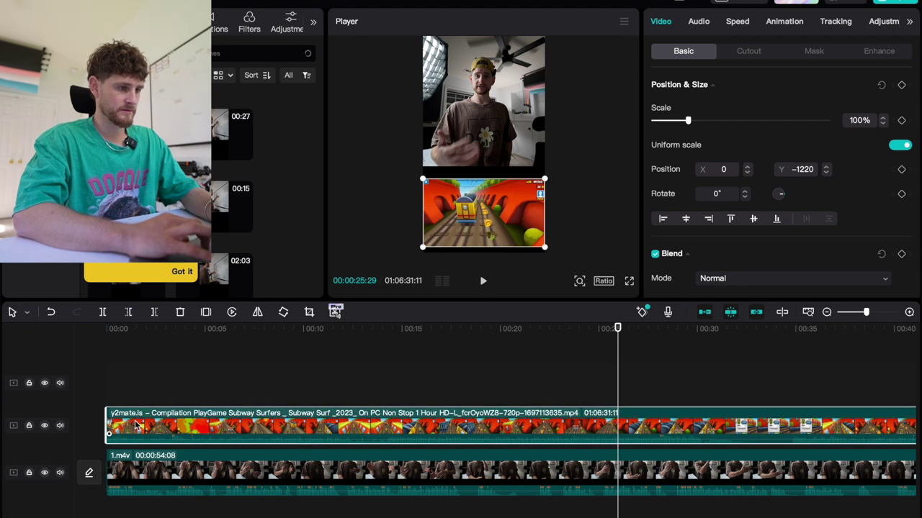
Scale the gameplay to 131% and position it at Y -1156 in the lower half
left_click(148, 381)
left_click(148, 425)
left_click_drag(688, 121, 696, 121)
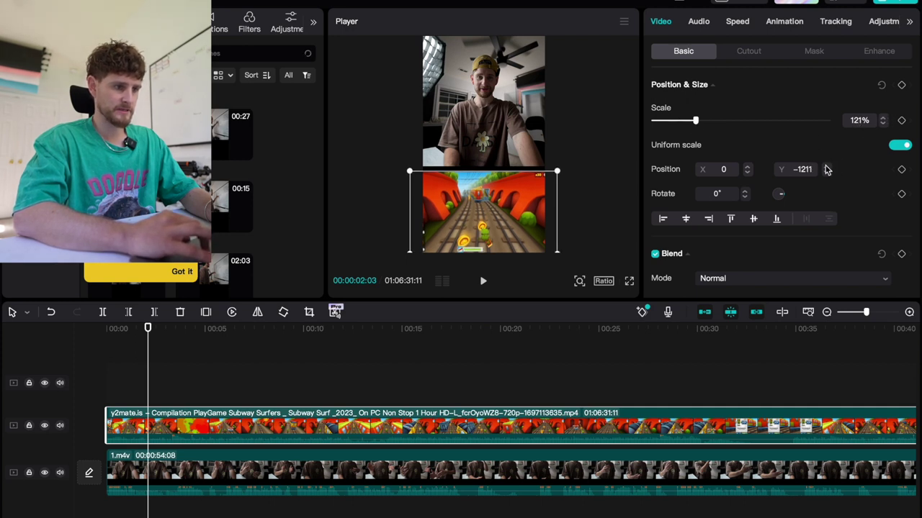
left_click_drag(826, 170, 827, 169)
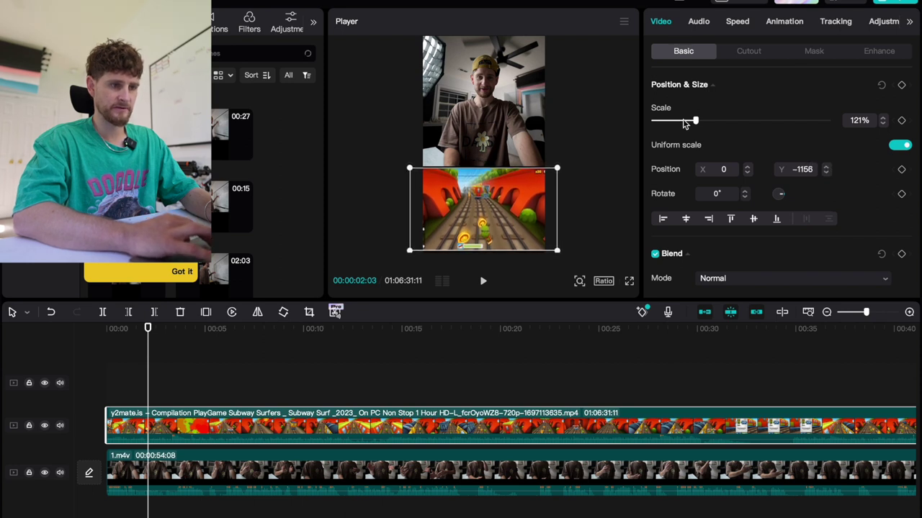
left_click_drag(696, 121, 699, 123)
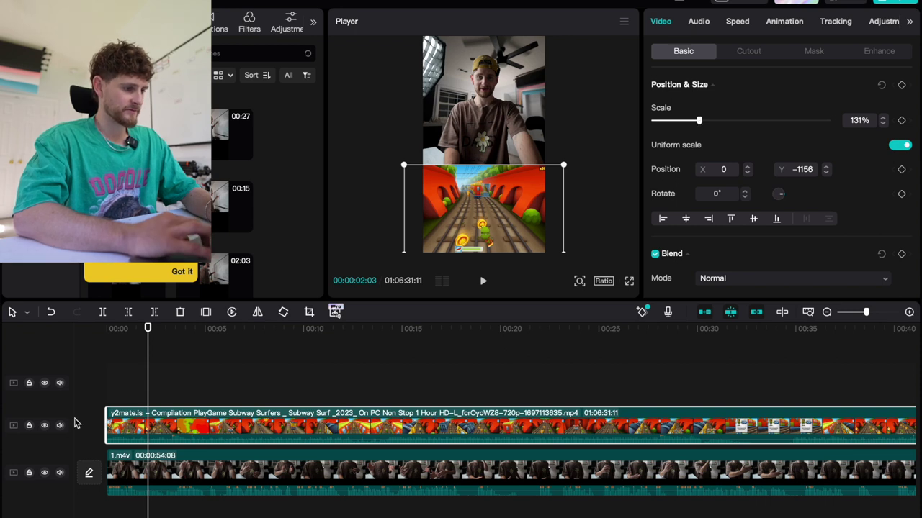
left_click(92, 401)
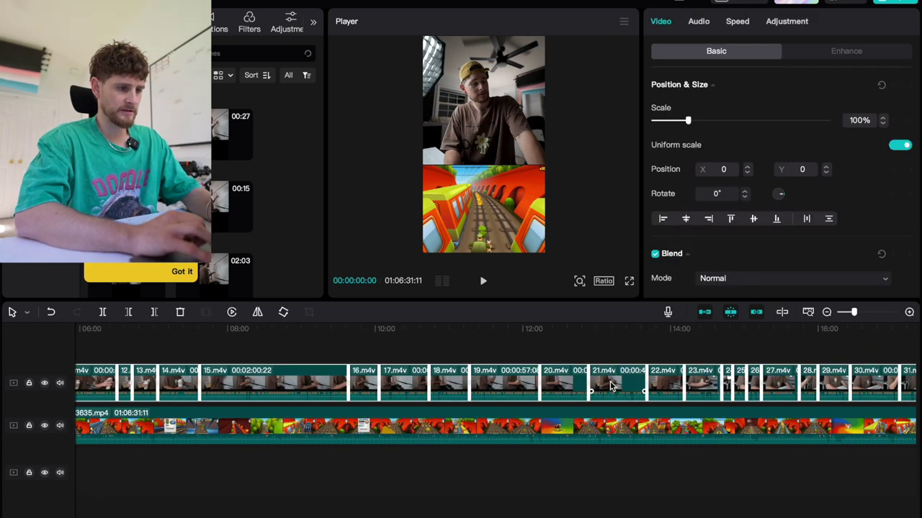
Move facecam clips 2.m4v onward onto 1.m4v's track and locate where the last one ends
left_click_drag(175, 391, 199, 477)
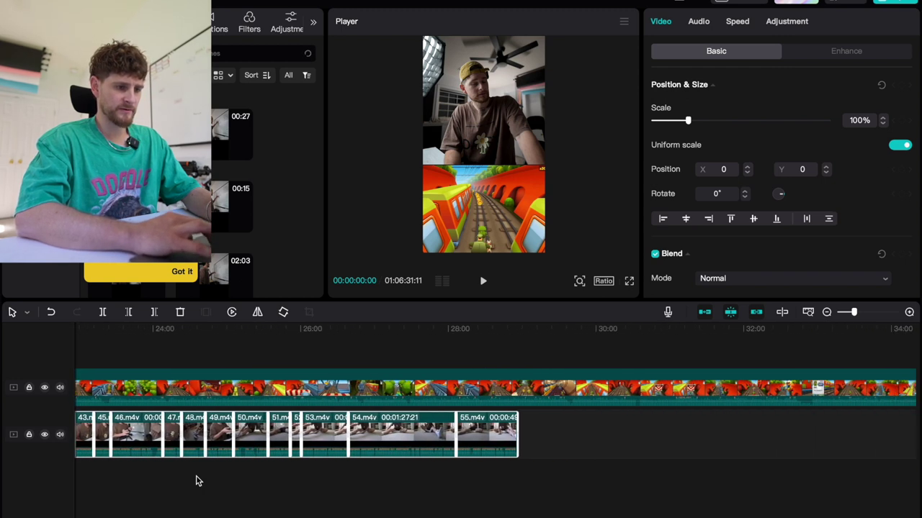
left_click(522, 360)
mouse_move(524, 329)
left_mouse_down()
mouse_move(531, 328)
mouse_move(517, 328)
left_mouse_up()
key("super+Tab")
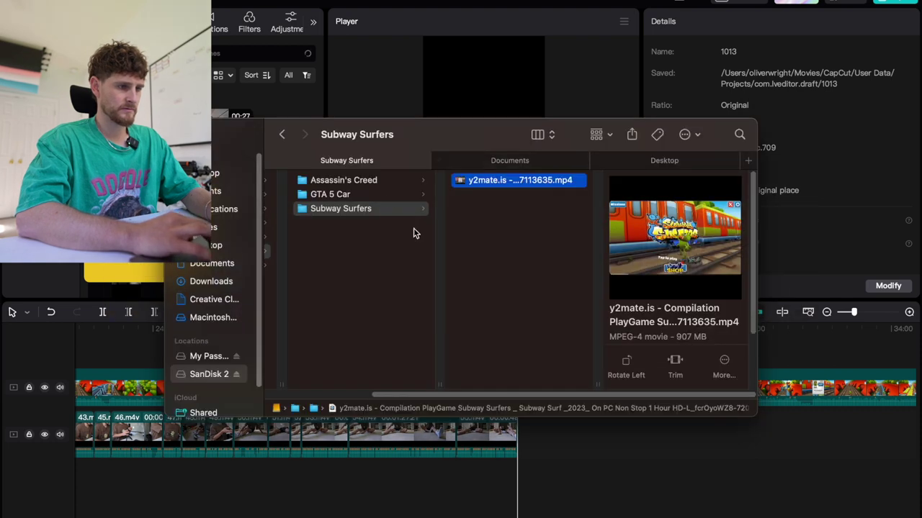
Preview 55.m4v in the Clips folder of 001 - Side Quest Day 09/26/23 in Finder
scroll(413, 229, "left", 3)
left_click(326, 182)
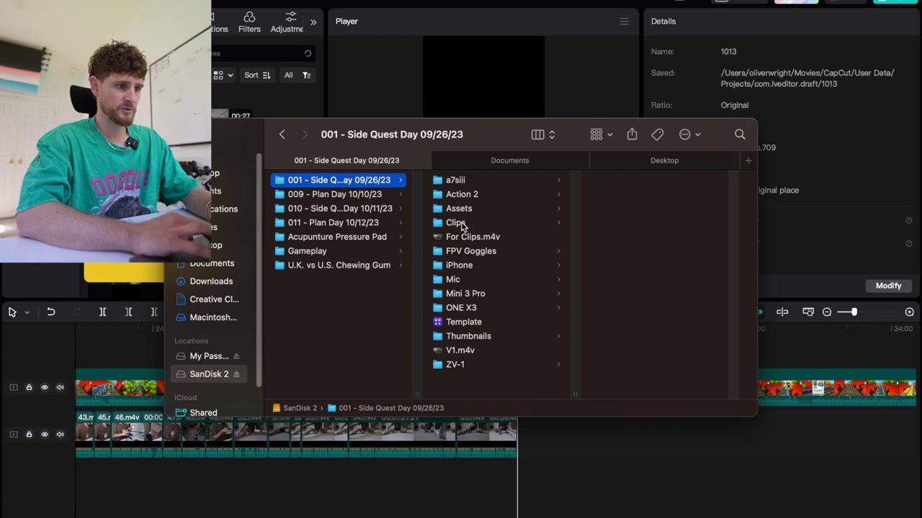
left_click(463, 225)
scroll(618, 324, "down", 15)
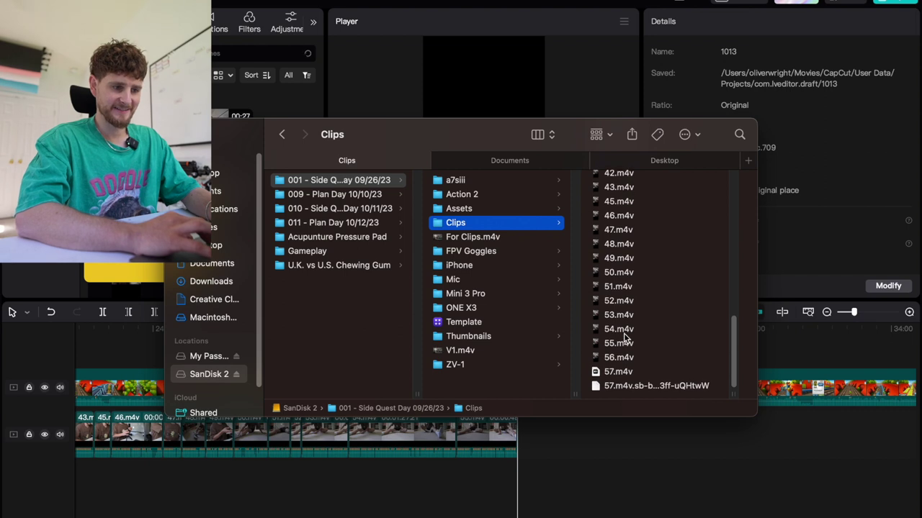
left_click(620, 344)
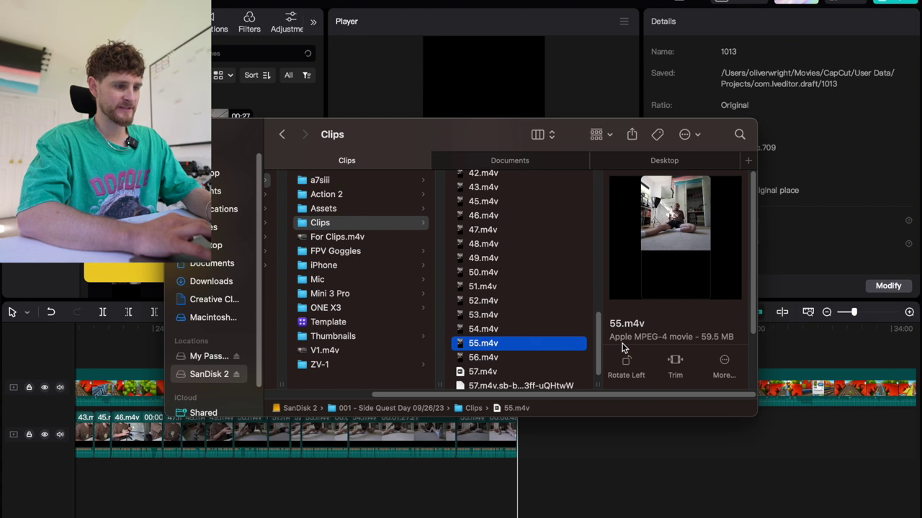
key("super+Tab")
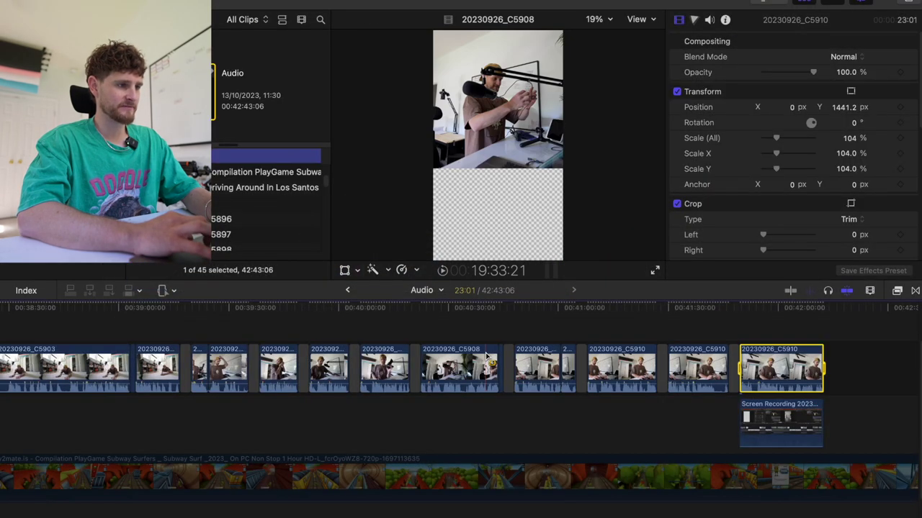
Return from the Final Cut Pro timeline to the CapCut project
key("super+Tab")
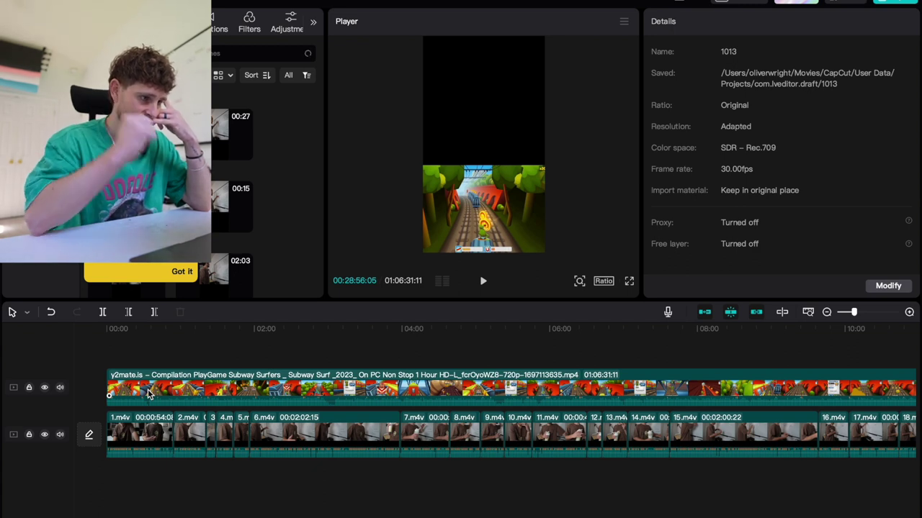
With the playhead near 00:40, enlarge the Subway Surfers gameplay from 131% to 142% scale
left_click(156, 349)
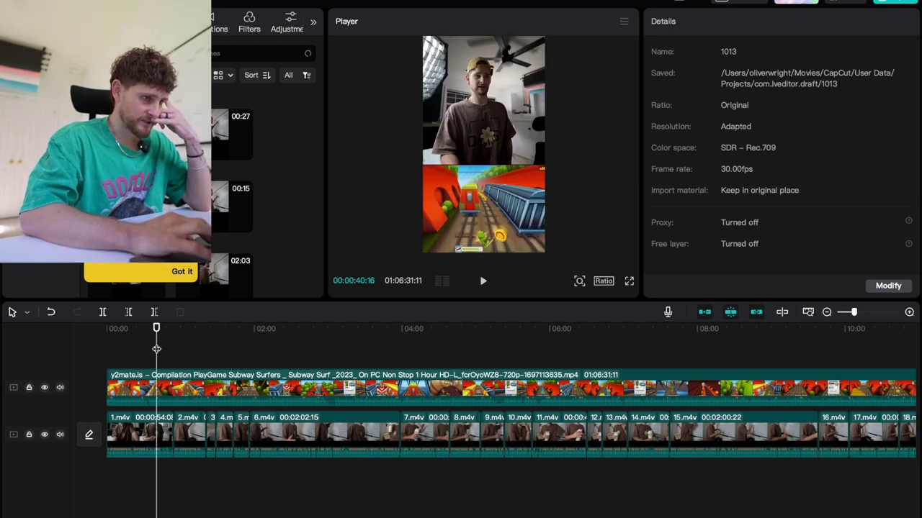
left_click(158, 390)
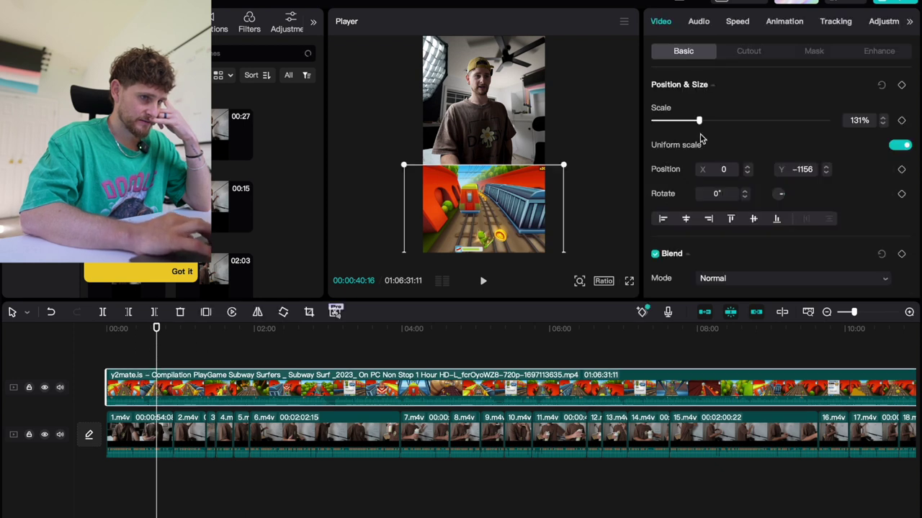
left_click_drag(699, 121, 705, 122)
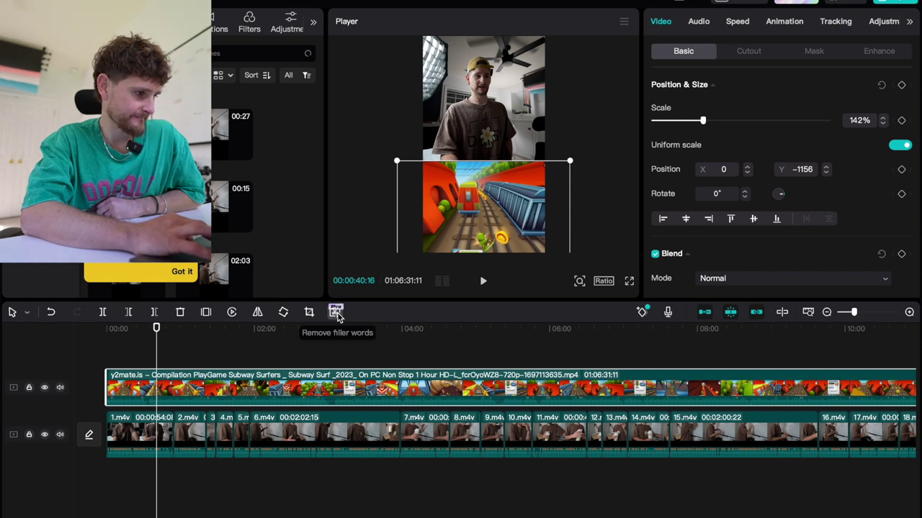
Switch to Select leftward mode and select the clips left of the playhead at 1.m4v's end
left_click(26, 314)
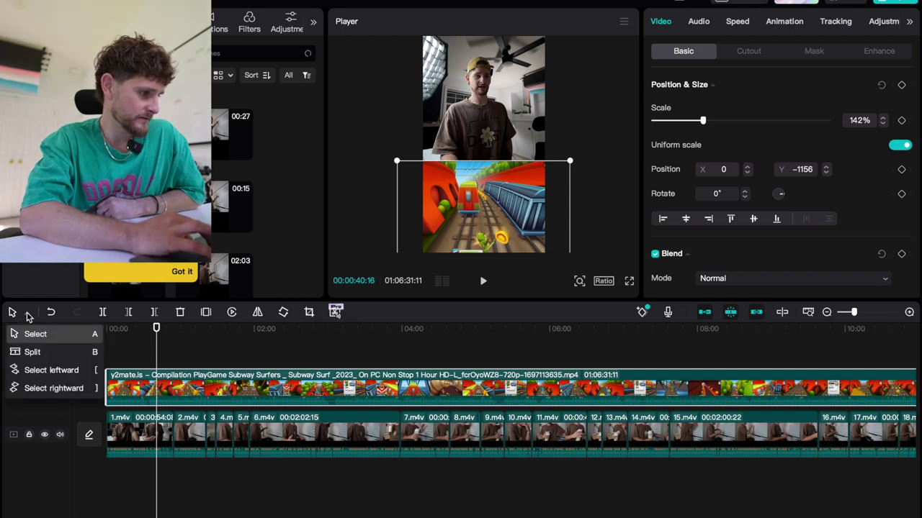
left_click(59, 370)
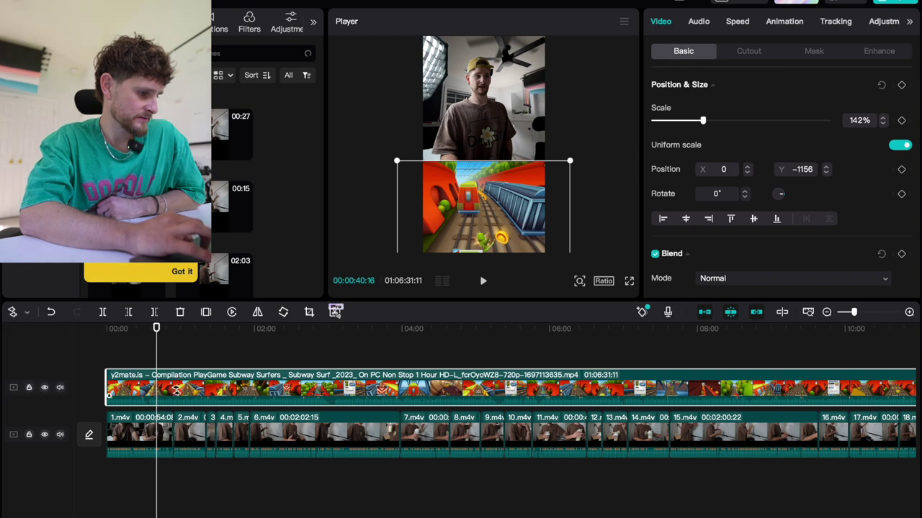
scroll(176, 390, "up", 3)
left_click_drag(157, 329, 224, 329)
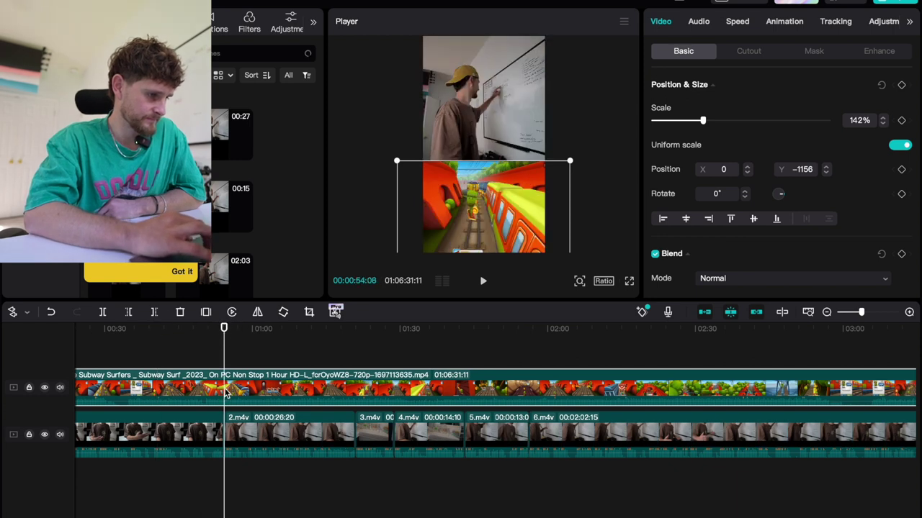
key("ctrl+a")
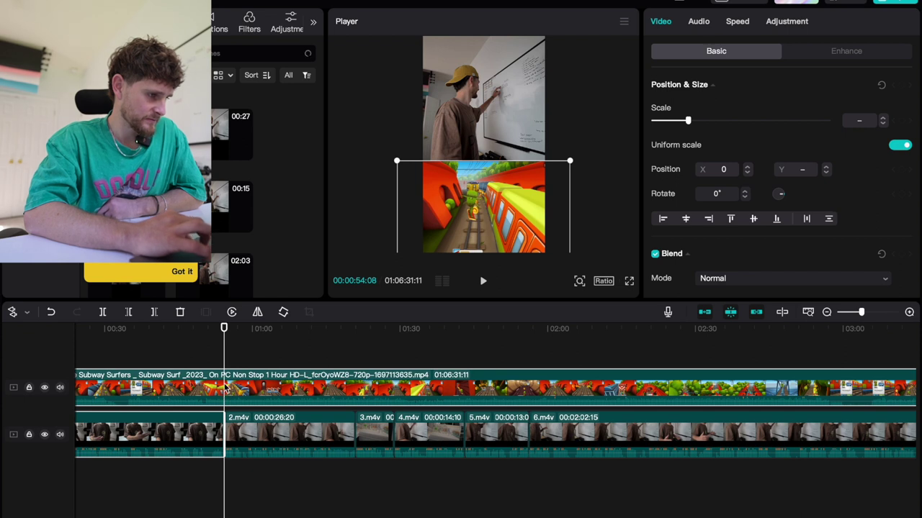
Split the gameplay clip at 00:54:08 and select its first segment together with 1.m4v
left_click(26, 312)
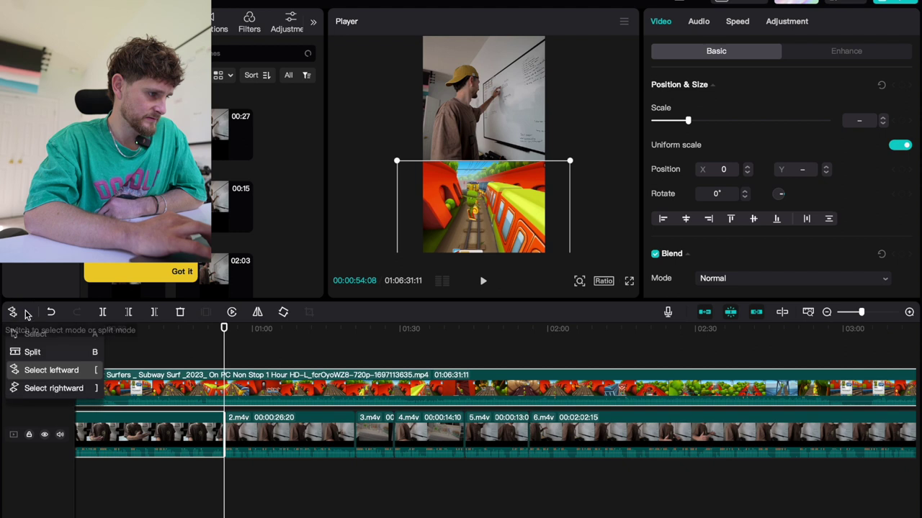
left_click(53, 388)
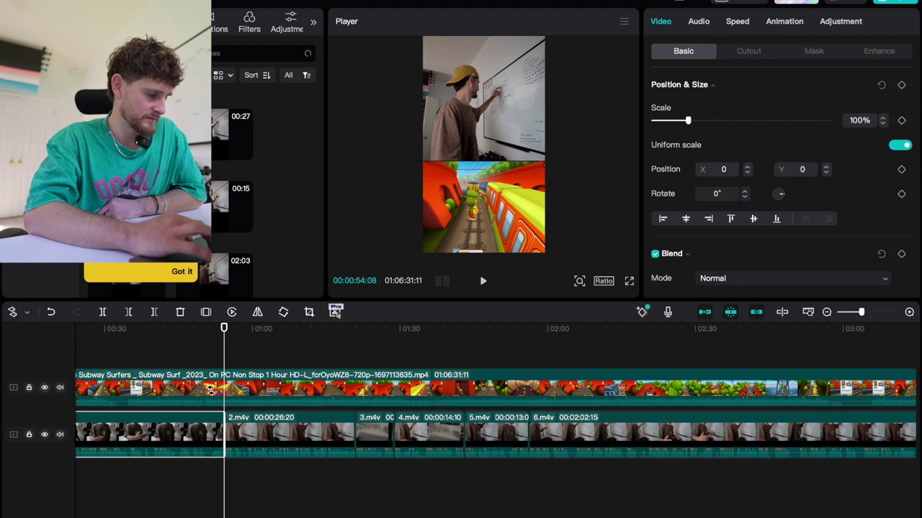
left_click(209, 389)
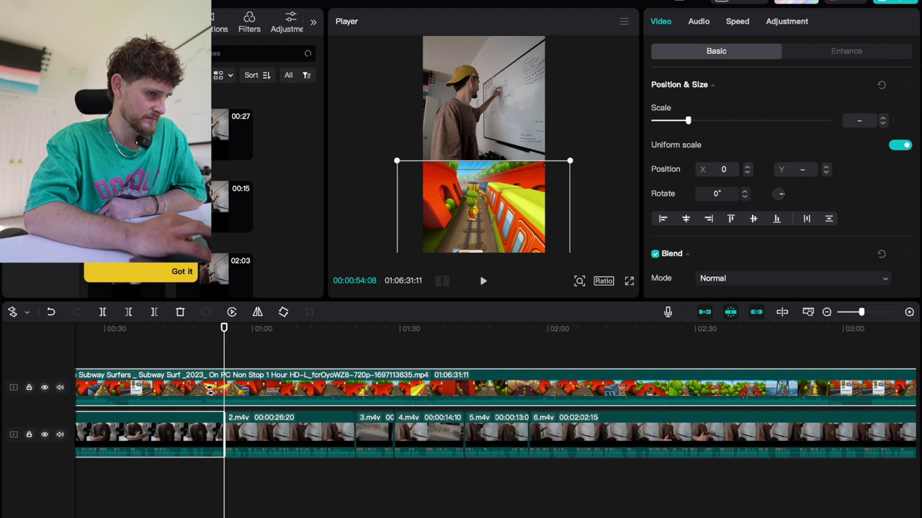
left_click(178, 277)
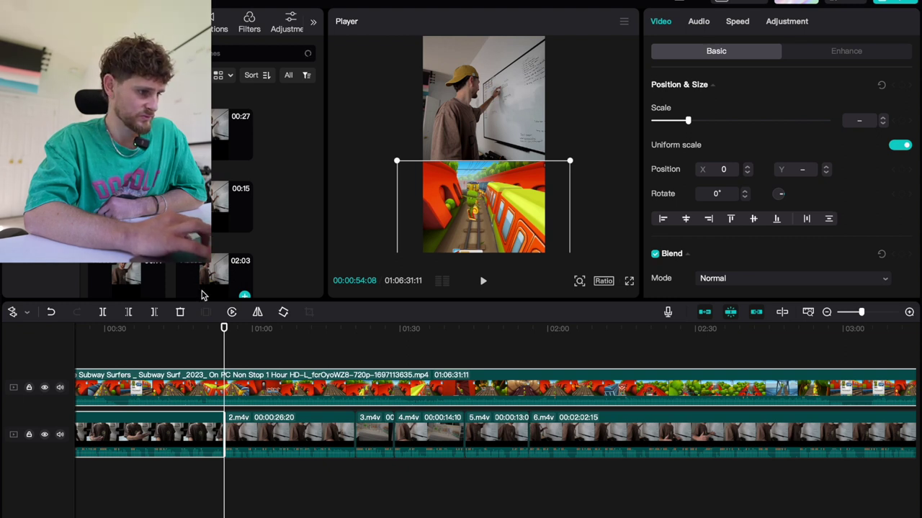
key("ctrl+b")
left_click(221, 395)
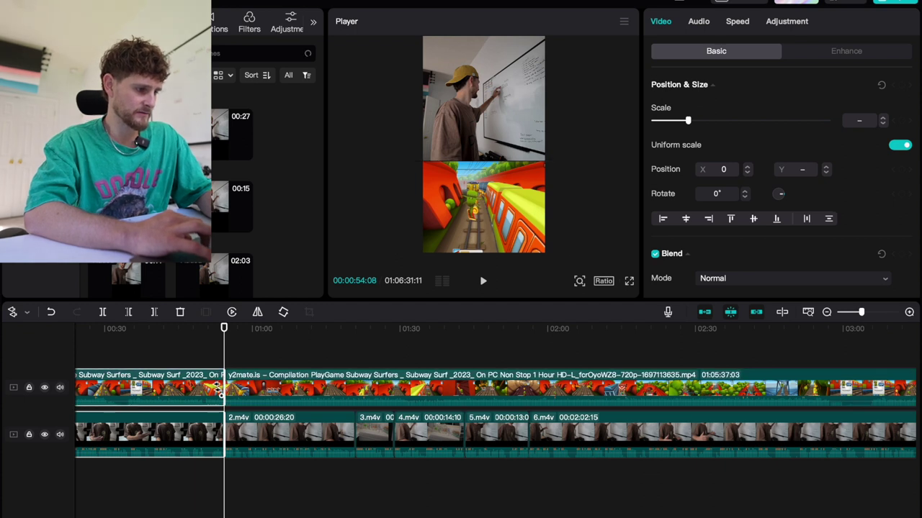
left_click_drag(212, 471, 119, 345)
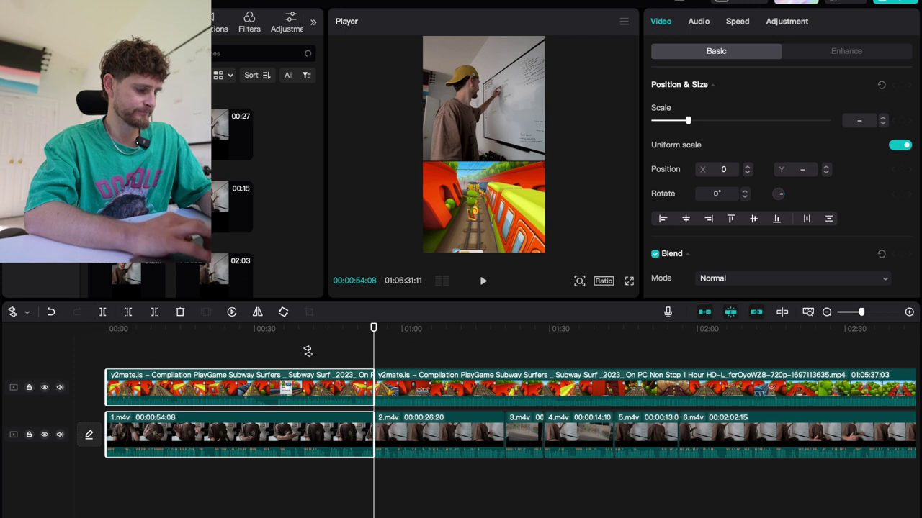
Scrub back to 00:48:20 to review the opening split-screen section, then go to Finder
left_click_drag(373, 329, 344, 329)
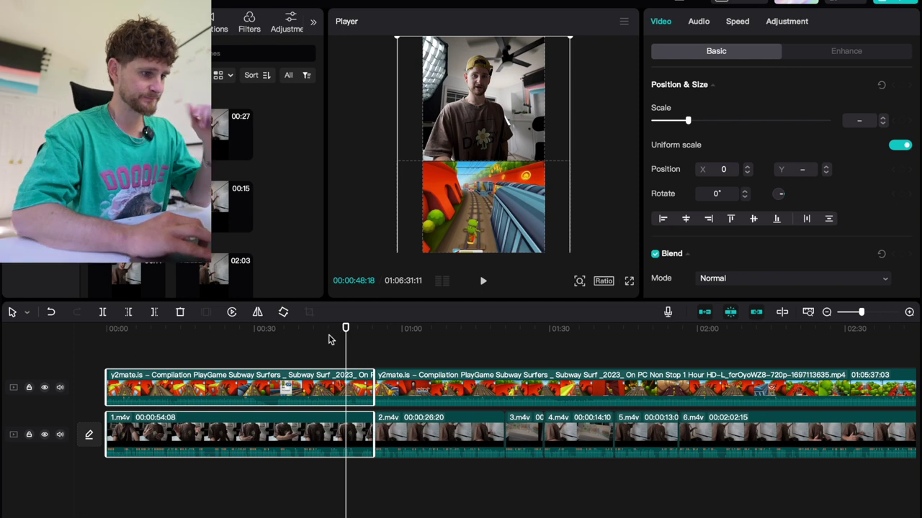
key("super+Tab")
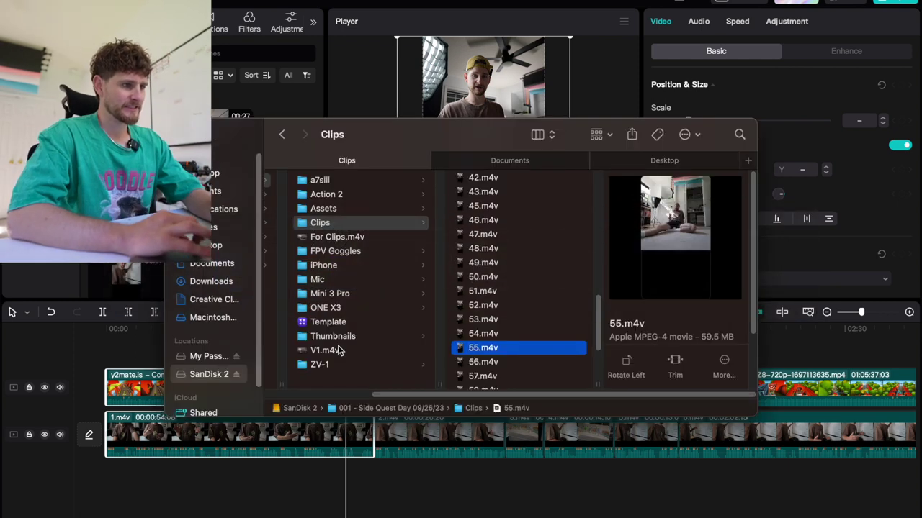
Park the CapCut playhead at the end of facecam clip 55.m4v
scroll(502, 362, "down", 3)
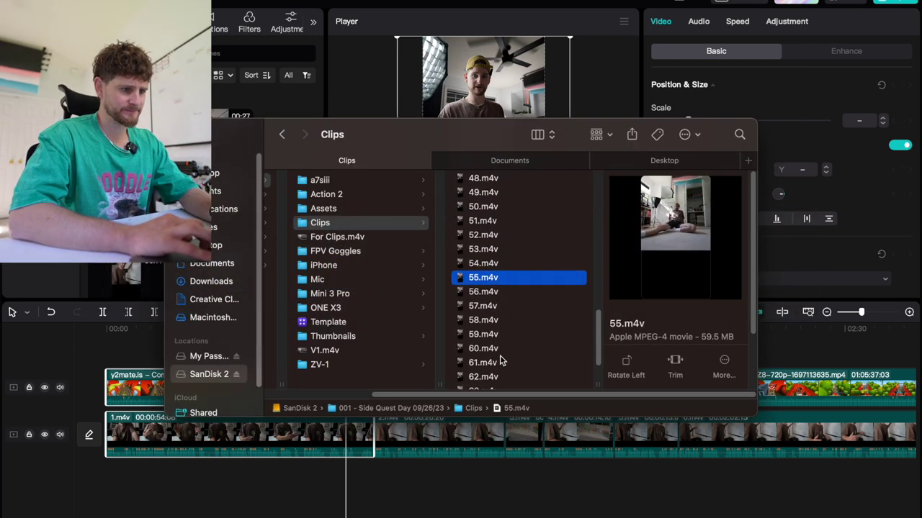
left_click(480, 487)
scroll(476, 488, "down", 3)
scroll(476, 487, "right", 10)
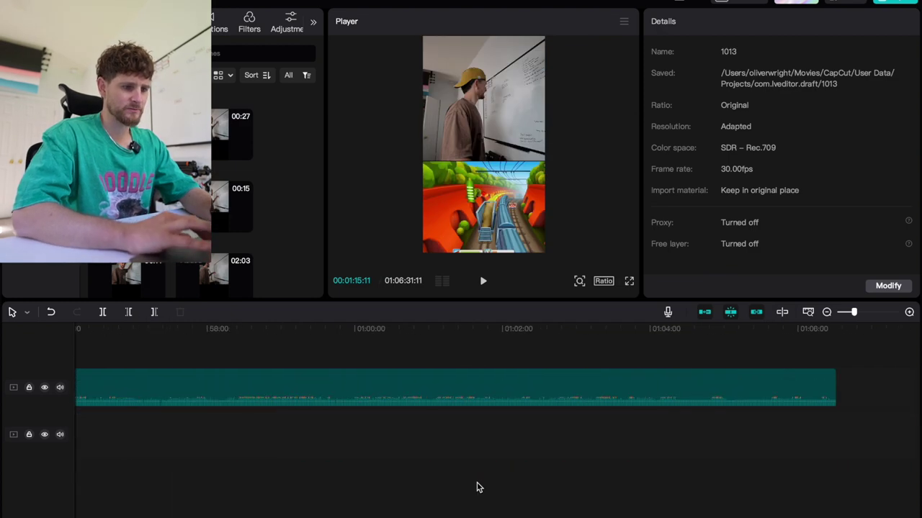
scroll(477, 487, "right", 3)
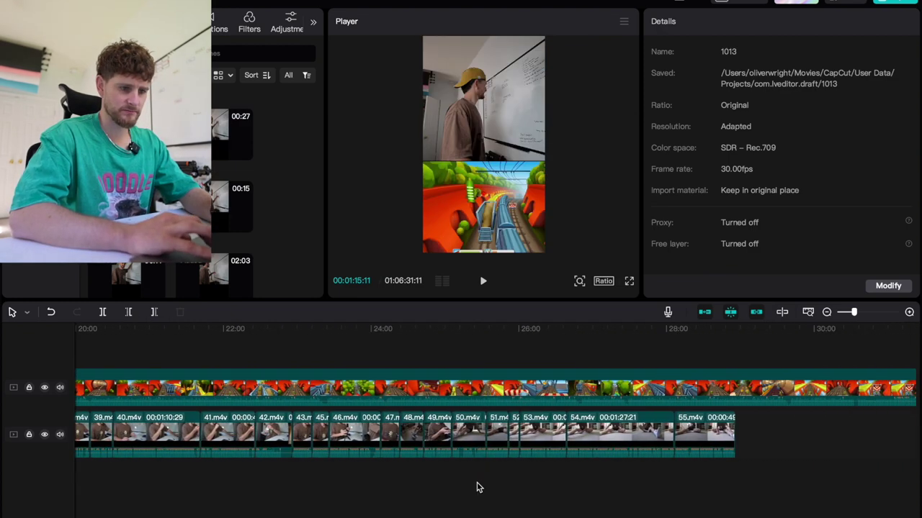
left_click(714, 487)
Bring clips 56–66.m4v from Finder into the edit, placed right after 55.m4v
key("super+Tab")
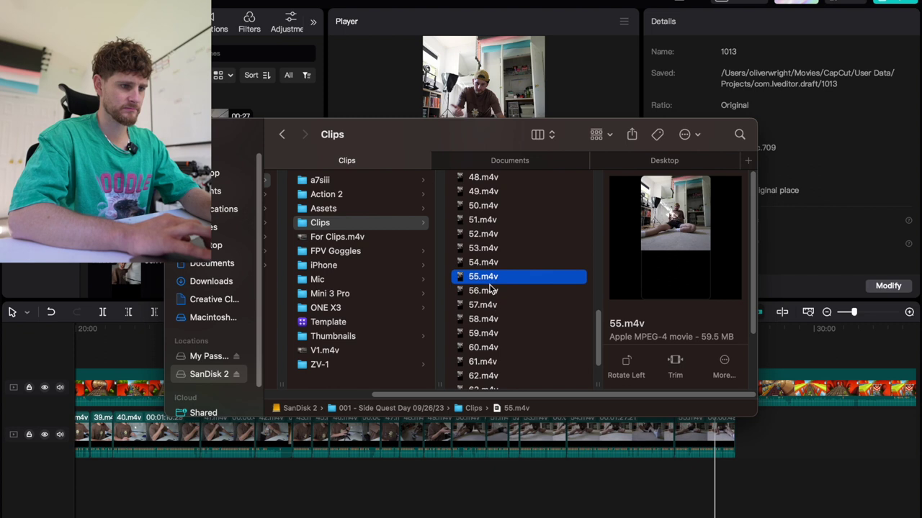
left_click(490, 292)
scroll(519, 376, "down", 3)
left_click(509, 379, "shift")
left_click_drag(509, 379, 789, 443)
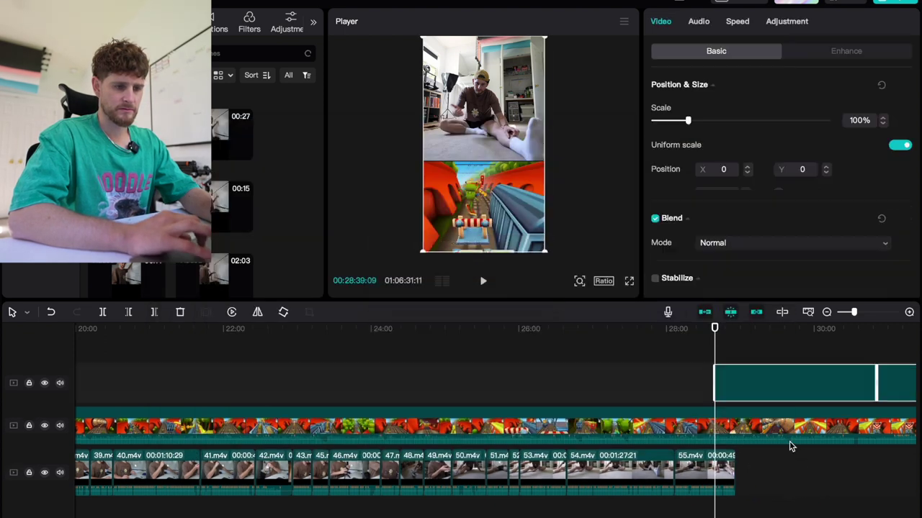
left_click_drag(756, 379, 782, 461)
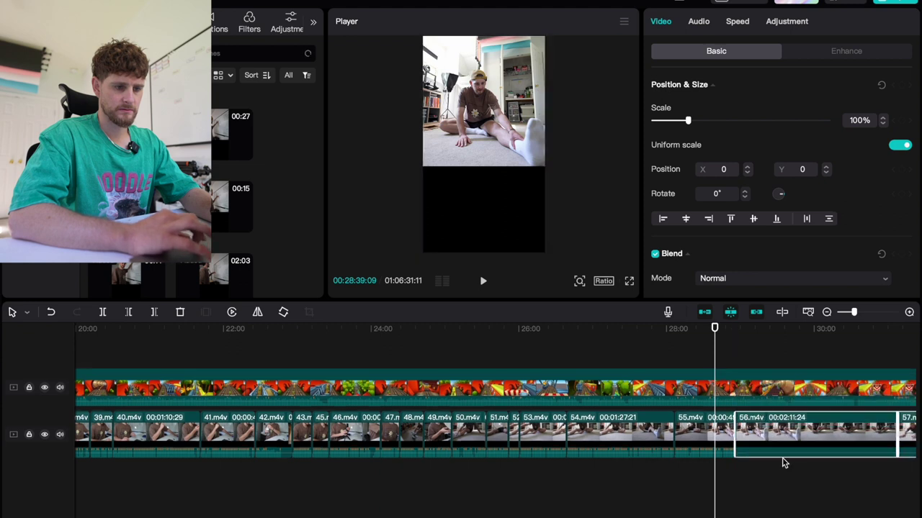
left_click(783, 462)
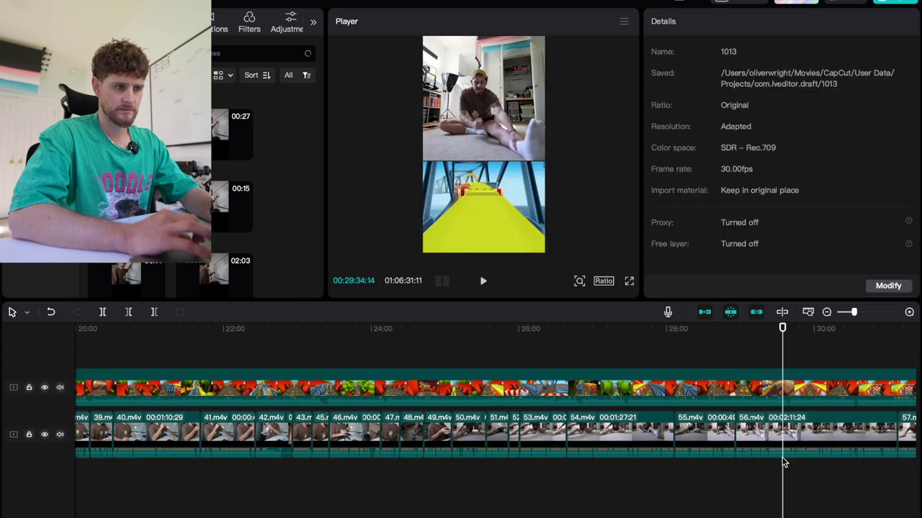
Undo the gameplay clip's enlargement and confirm it is back at 142% scale
scroll(782, 461, "left", 5)
left_click(671, 390)
left_click(671, 390)
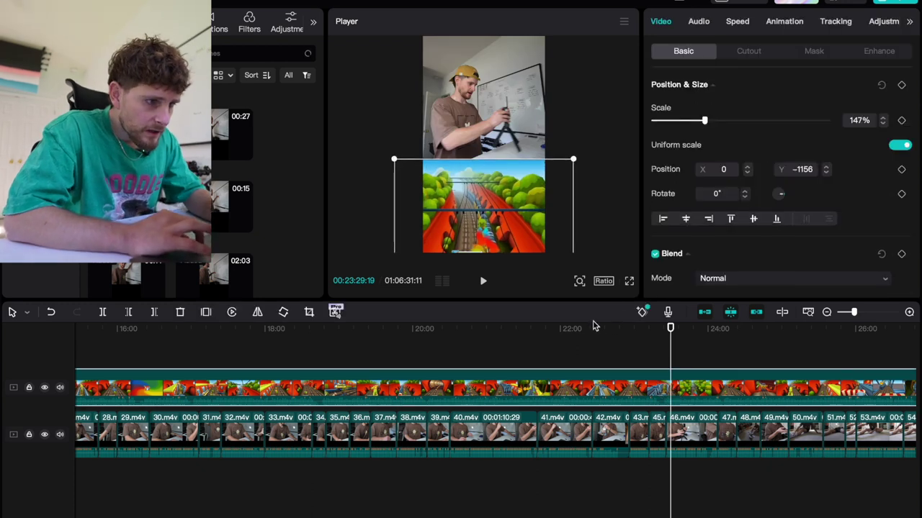
left_click(575, 358)
key("super+z")
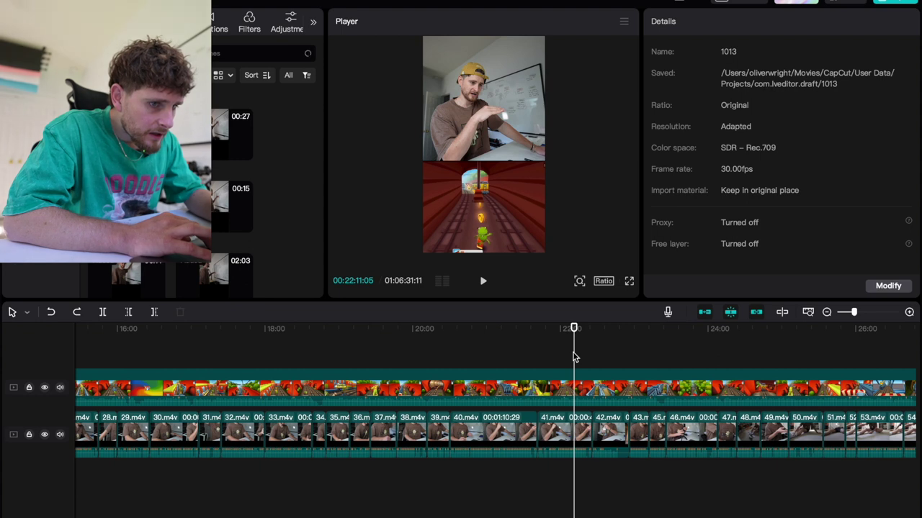
left_click(576, 381)
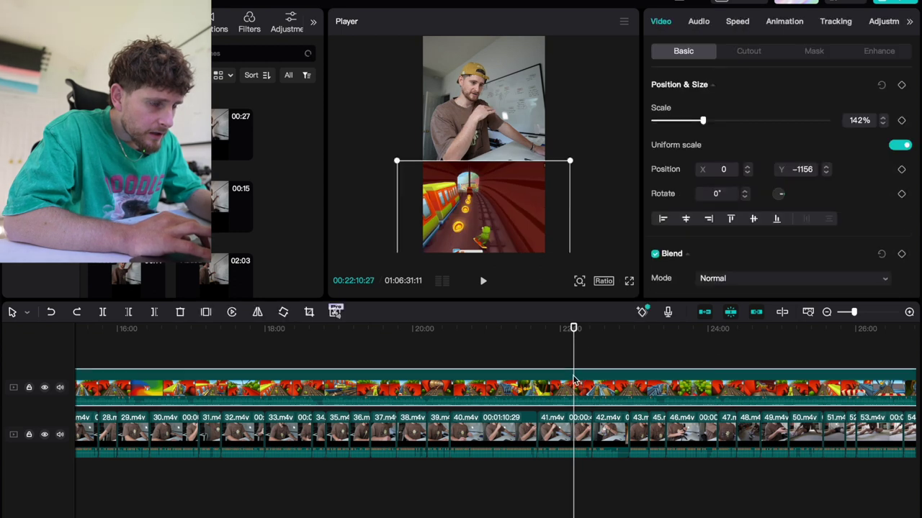
key("super+Tab")
key("super+Tab")
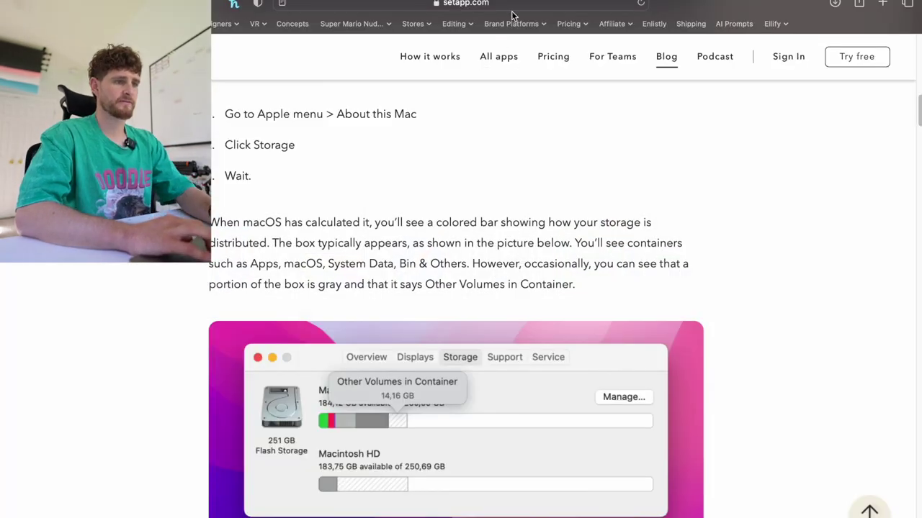
Google 'capcut export range' and open the featured YouTube tutorial on exporting part of a video
left_click(515, 4)
type("capcut export")
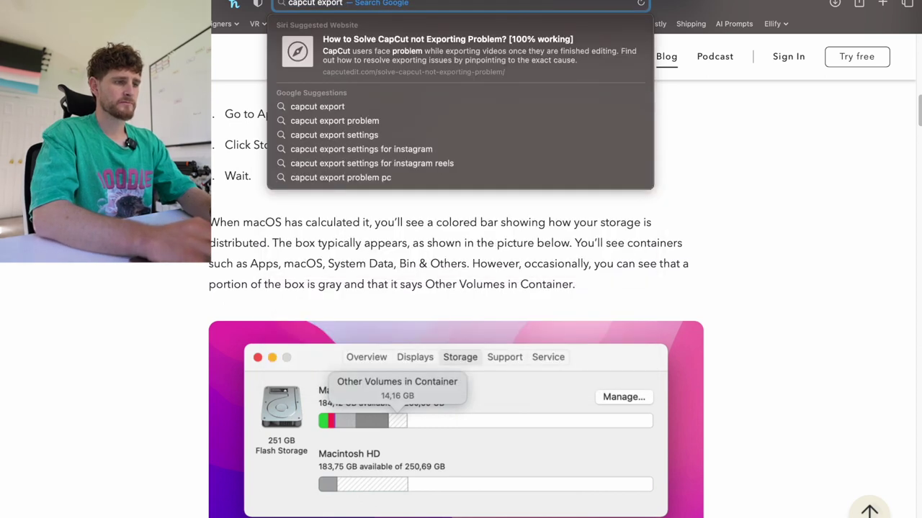
type(" range")
key("Return")
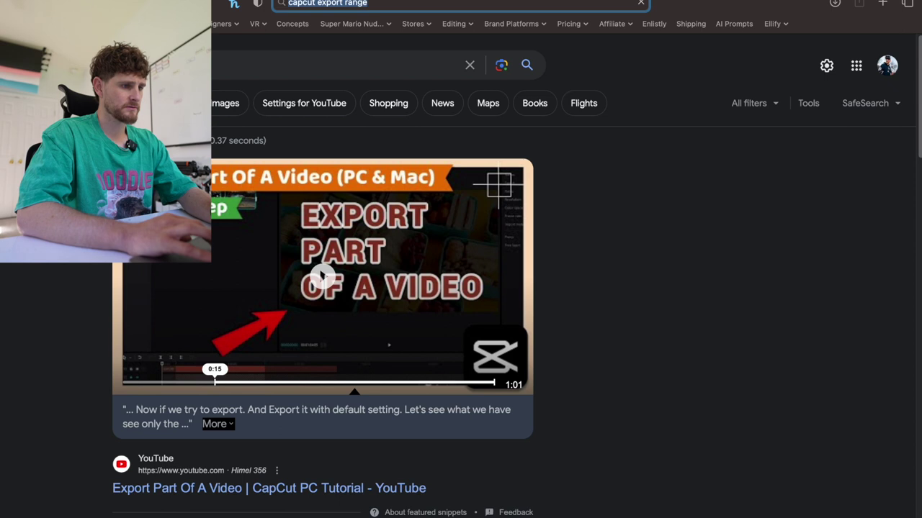
left_click(385, 274)
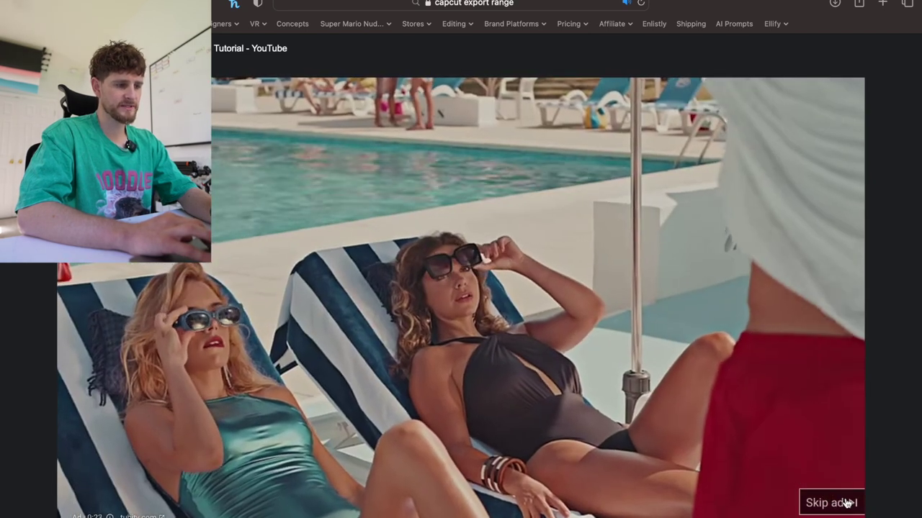
Skip the ad and watch the CapCut tutorial, pausing it at the export settings
left_click(847, 503)
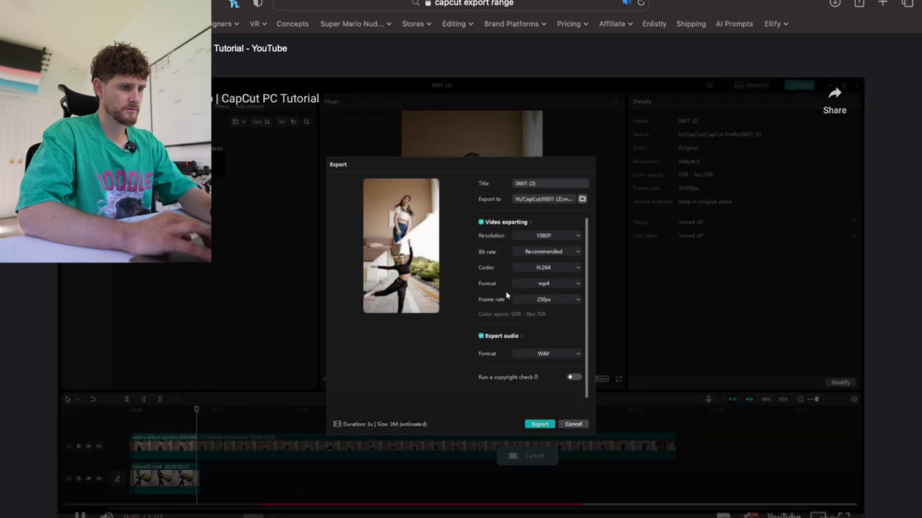
key("space")
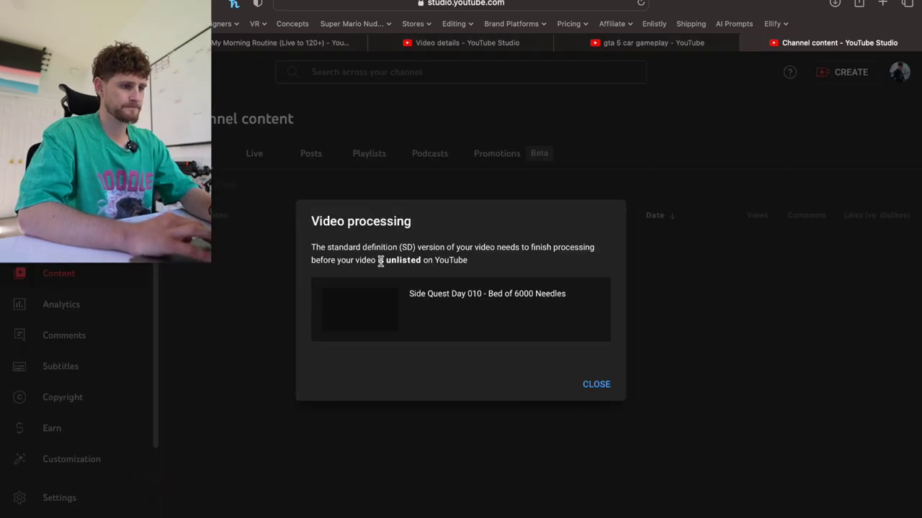
key("super+Tab")
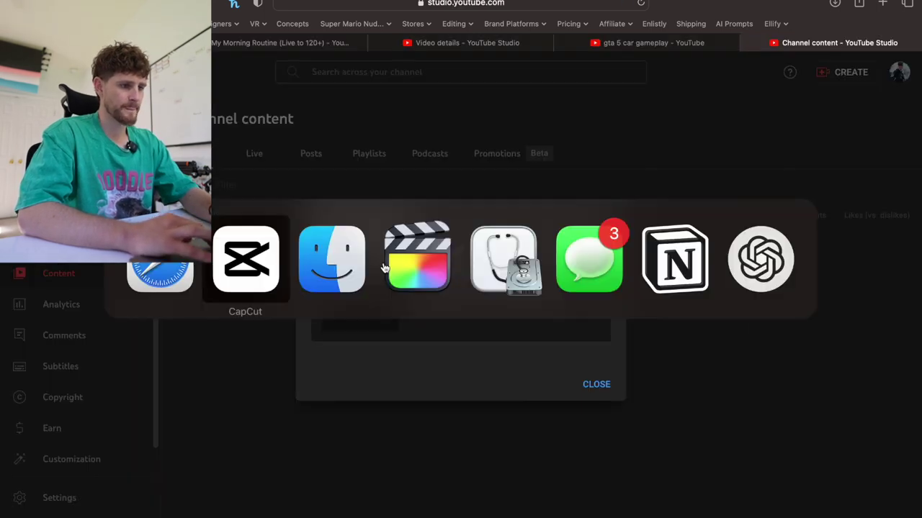
Mark an in/out range from the timeline start to 00:54:08, then clear it
left_click(250, 279)
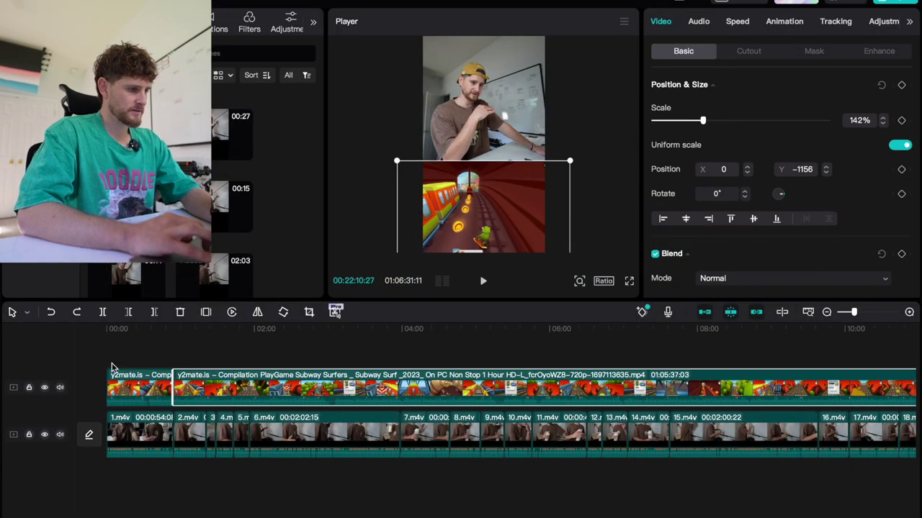
left_click(98, 357)
key("super+equal")
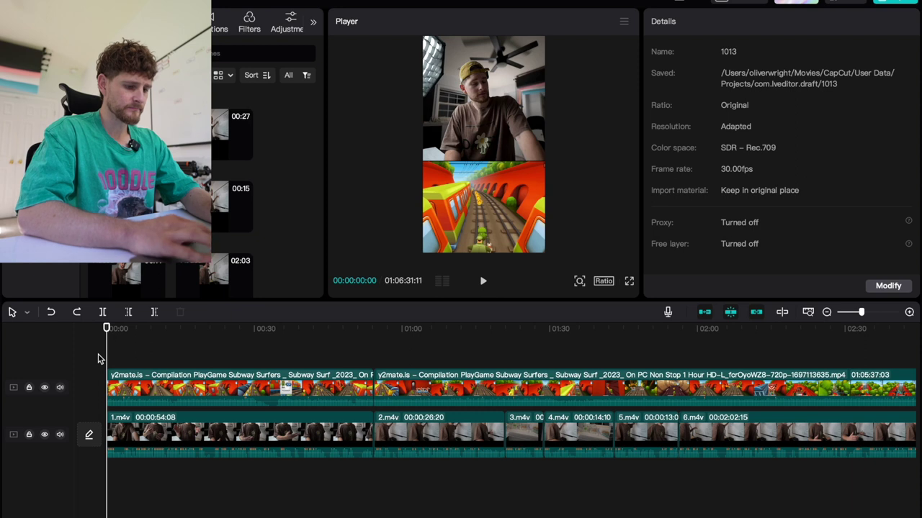
key("i")
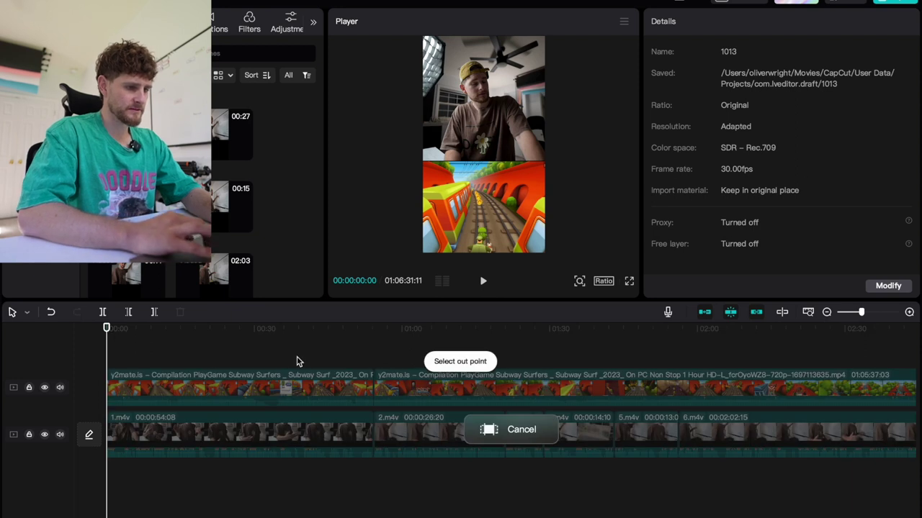
left_click(374, 331)
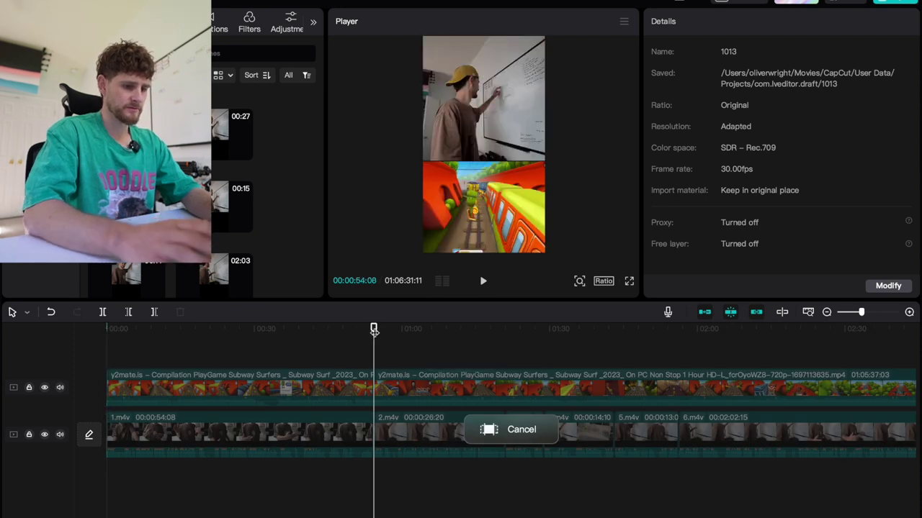
key("Left")
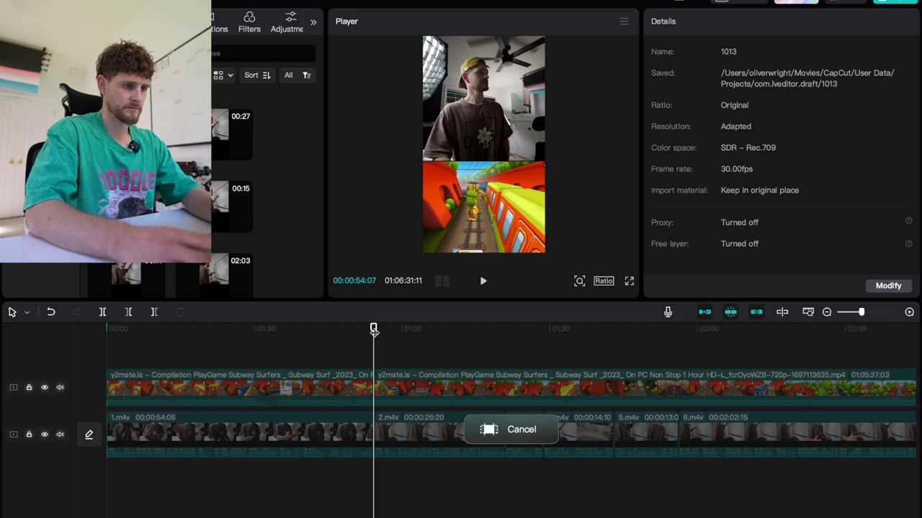
key("Right")
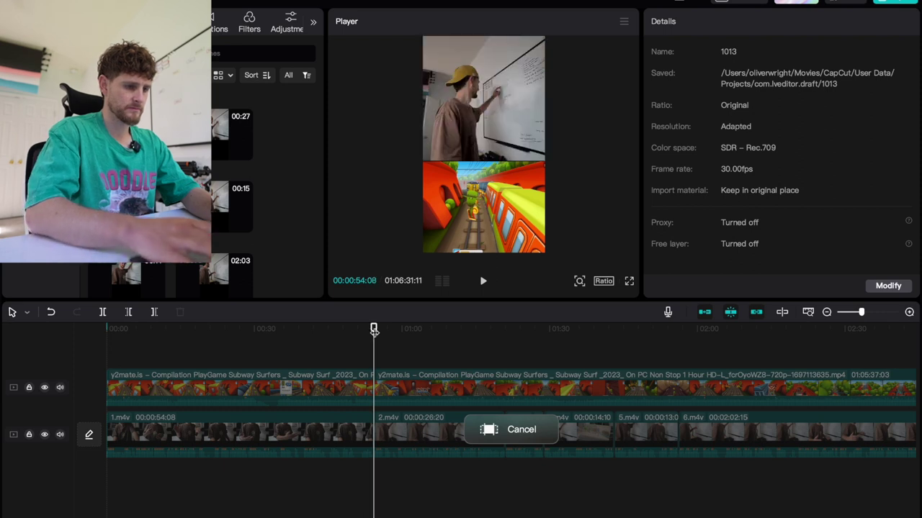
key("i")
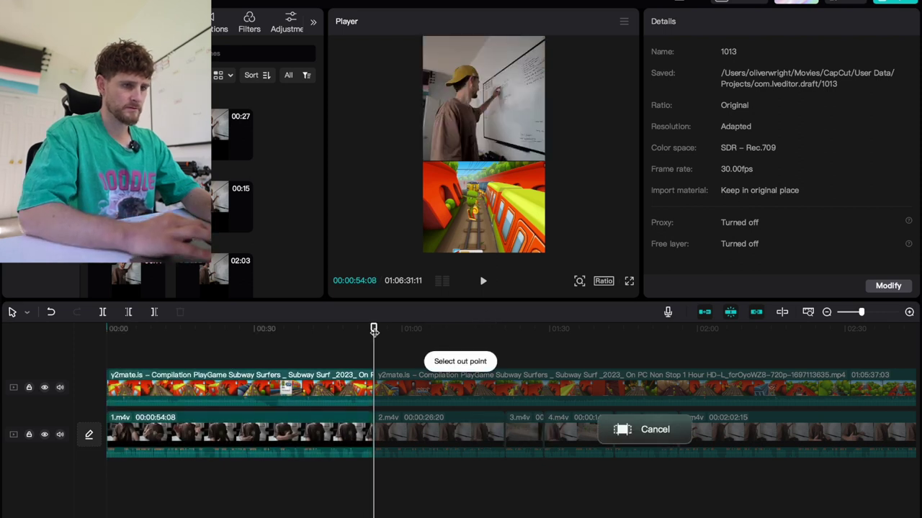
key("o")
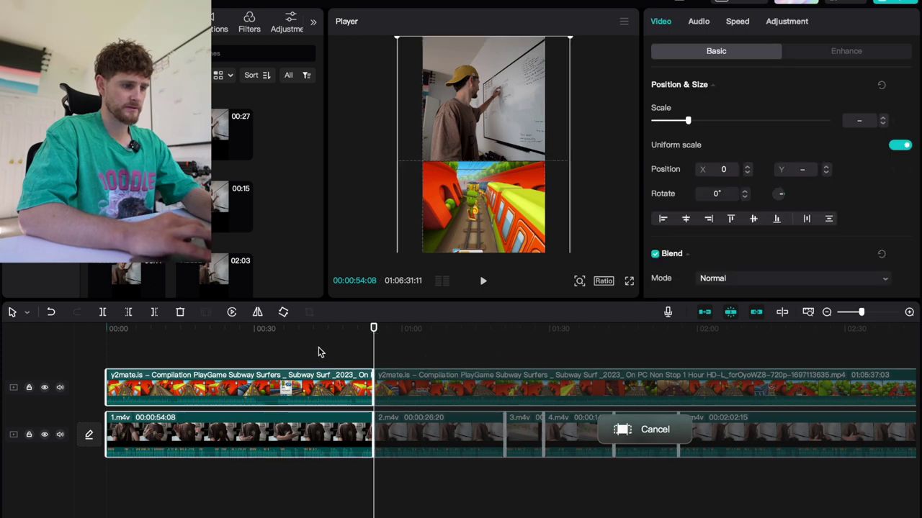
left_click(640, 431)
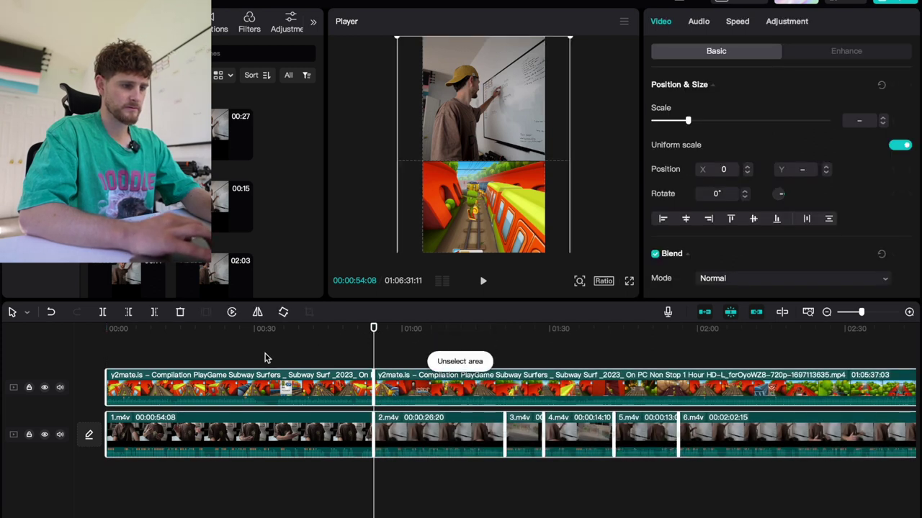
left_click(258, 357)
Split the gameplay clip where the webcam clips end and delete the leftover piece, leaving a 35:10:04 edit
scroll(258, 357, "right", 20)
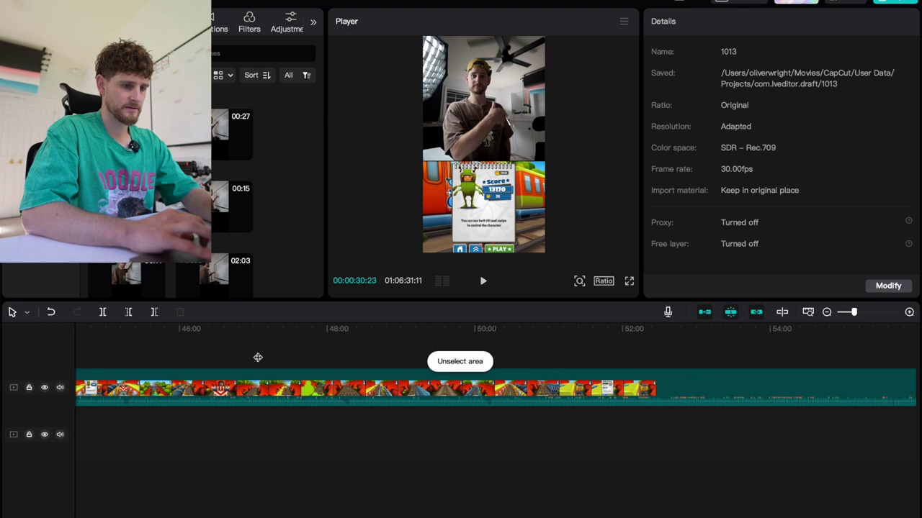
left_click(401, 402)
left_click(414, 360)
key("super+b")
left_click(444, 393)
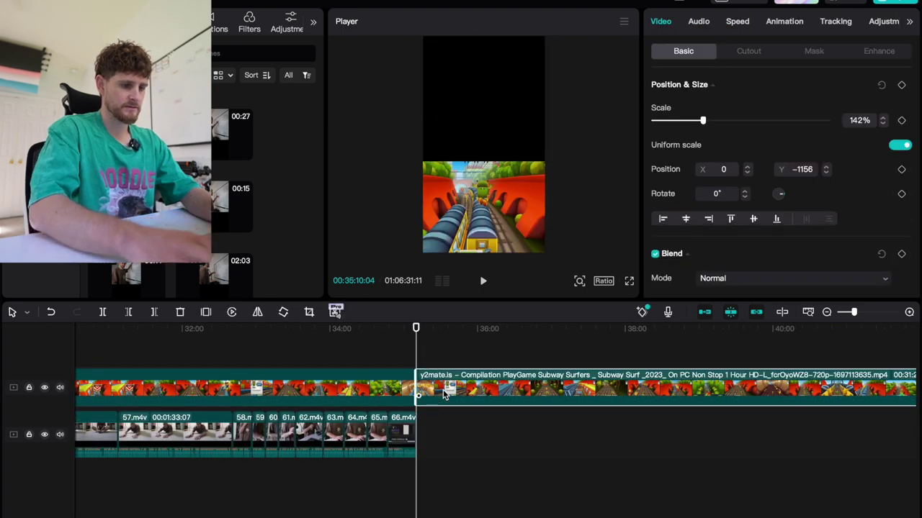
key("Delete")
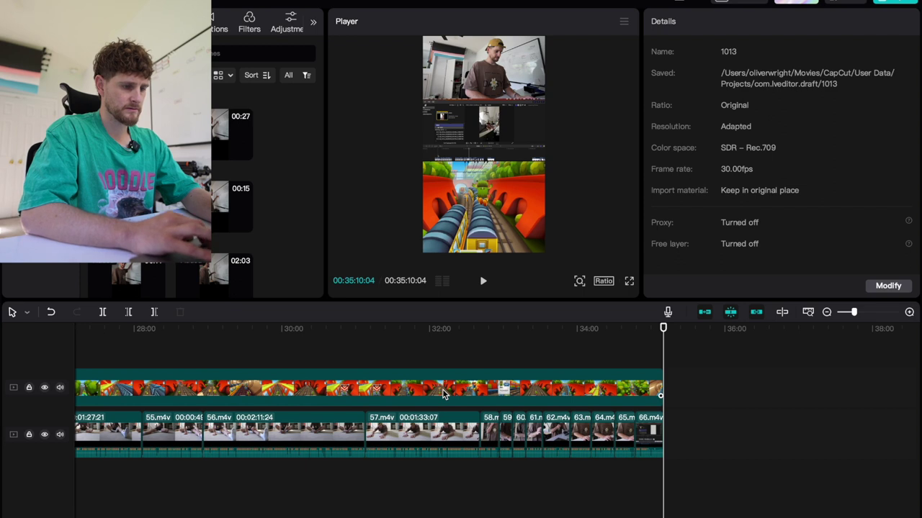
scroll(443, 393, "down", 5)
key("Home")
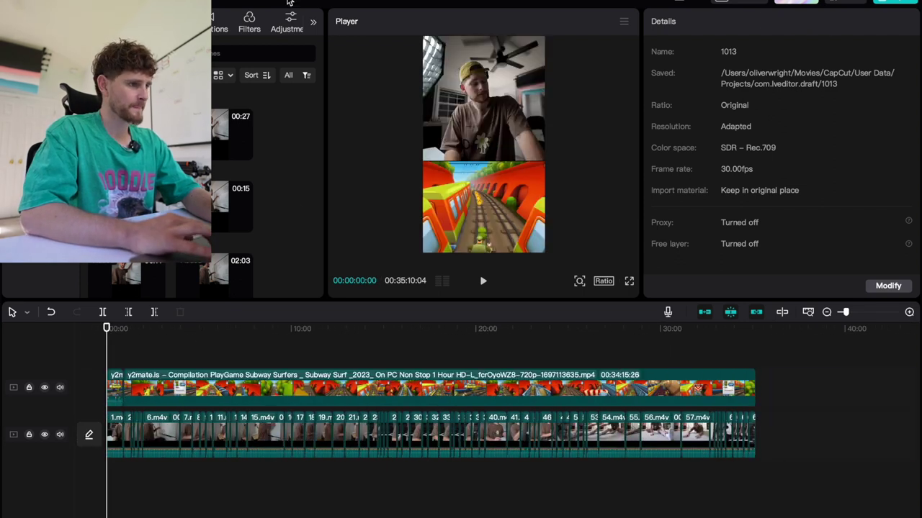
Generate auto captions from the speech for the full split-screen edit via the Captions panel
left_click(213, 26)
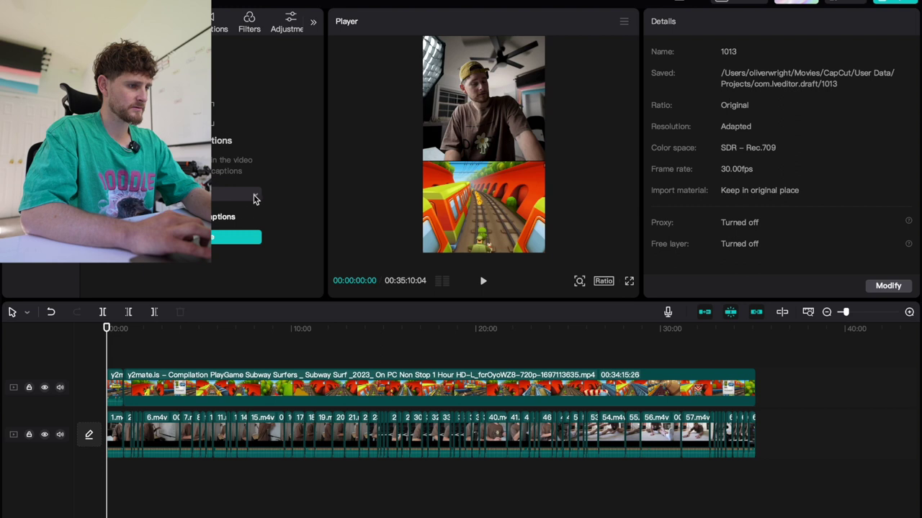
left_click(224, 242)
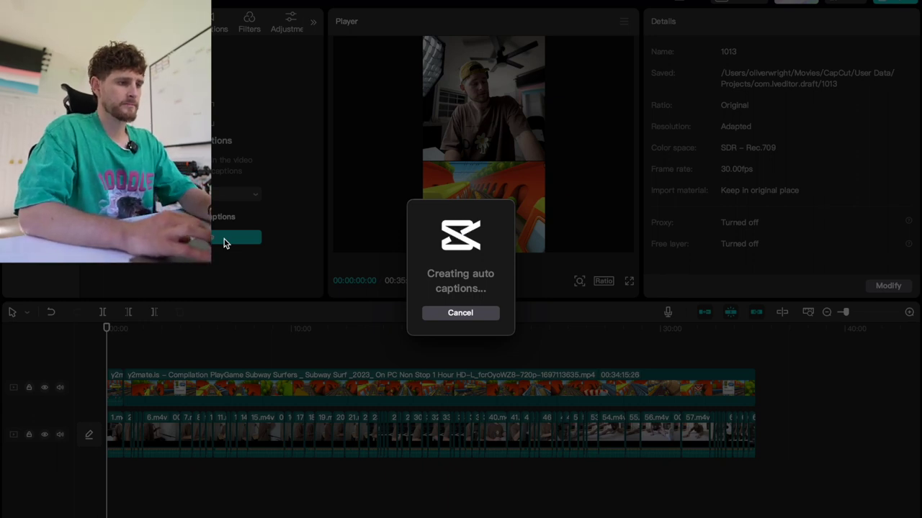
key("super+Tab")
key("super+Tab")
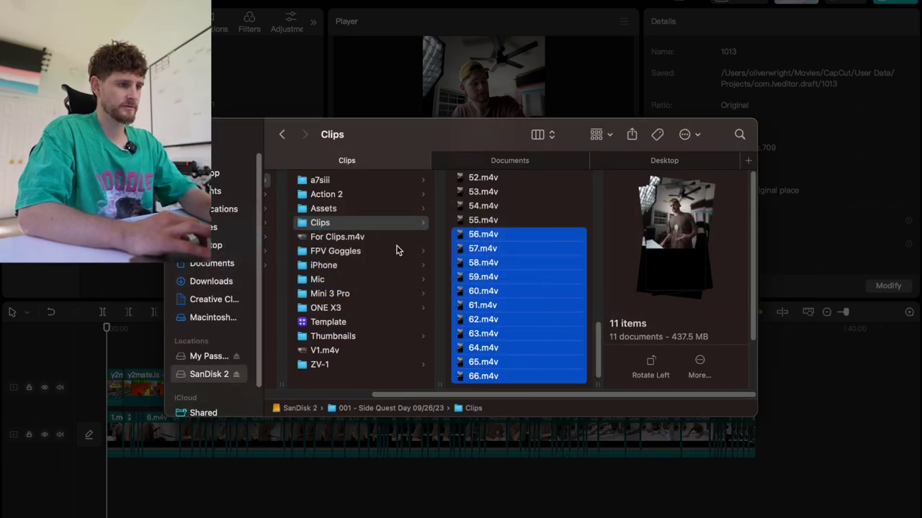
Browse the 010 - Side Quest Day, 011 - Plan Day and 009 - Plan Day folders
scroll(396, 250, "left", 5)
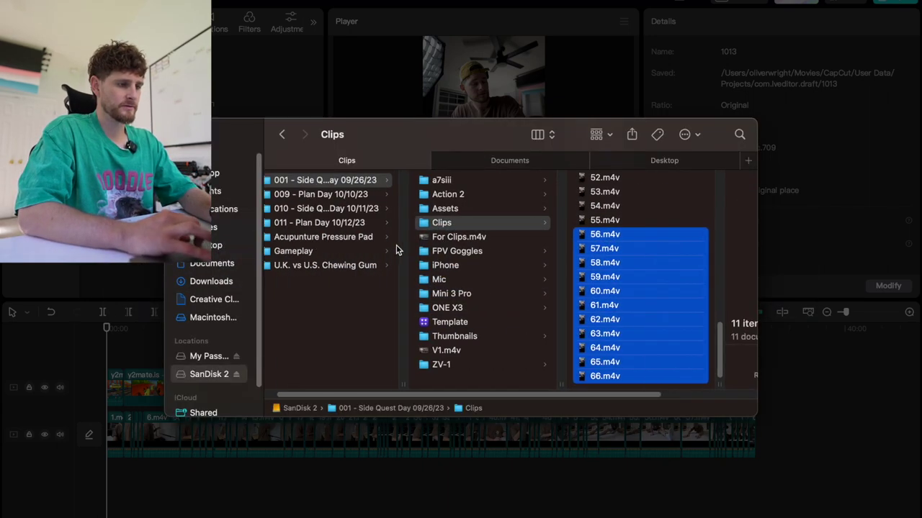
left_click(328, 209)
left_click(327, 218)
left_click(330, 208)
left_click(332, 196)
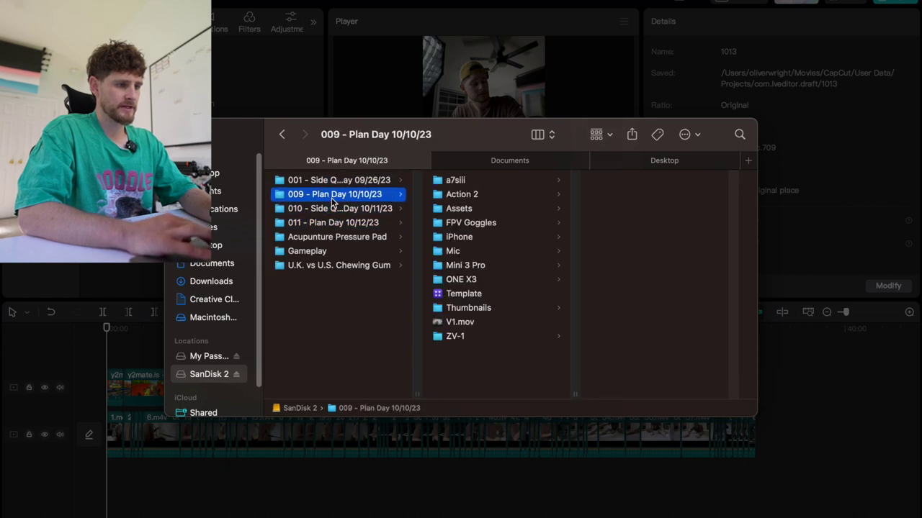
Quick Look the thumbnail images in 009 - Plan Day's Thumbnails folder
left_click(463, 310)
key("space")
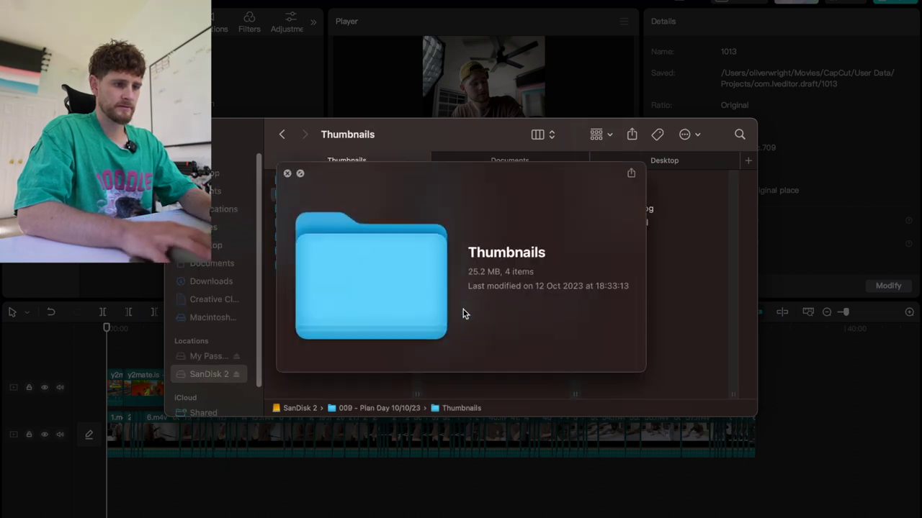
key("space")
key("Right")
key("space")
key("Down")
key("Down")
key("Down")
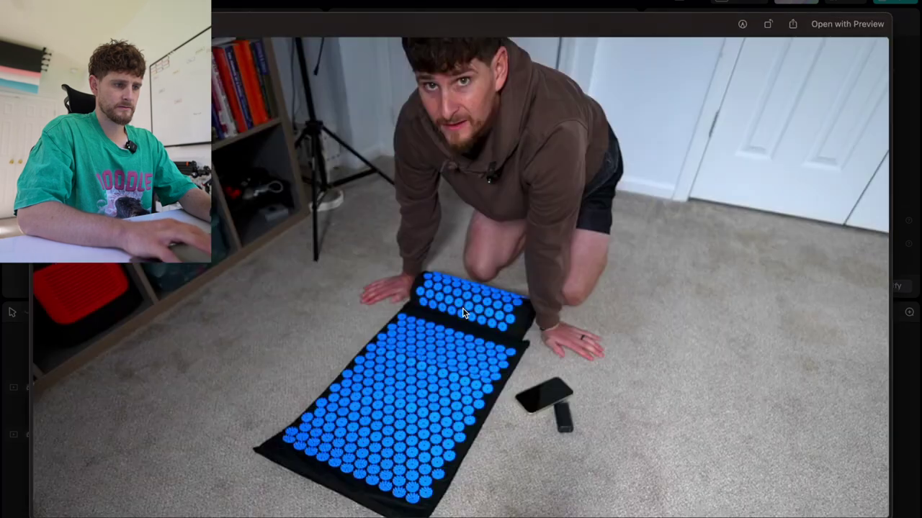
key("space")
key("Left")
key("Left")
Select the Thumbnails folder inside 010 - Side Quest Day 10/11/23
key("Down")
key("Right")
left_click(479, 309)
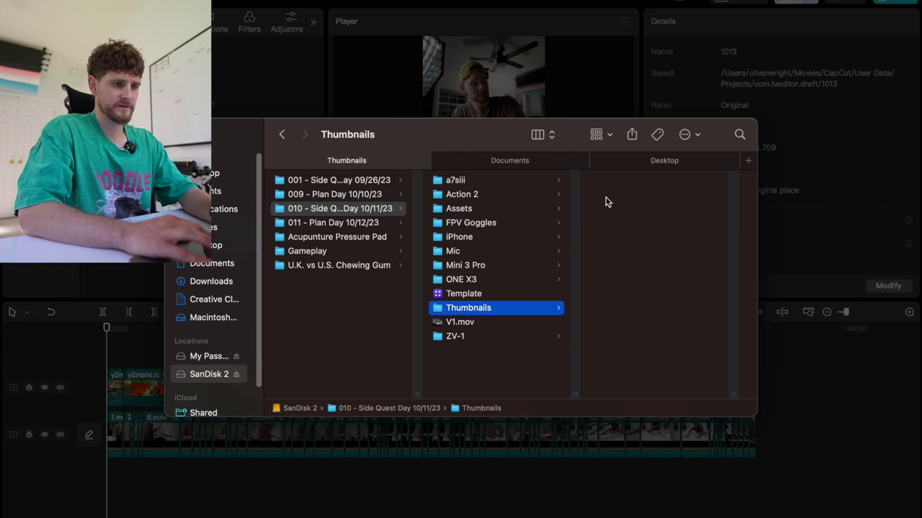
key("super+Tab")
key("super+Tab")
key("super+Tab")
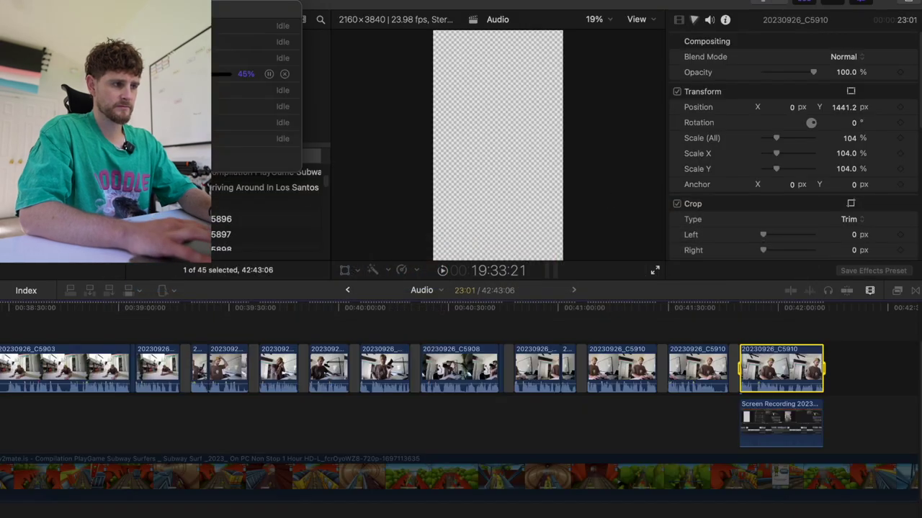
Close Background Tasks and delete all render files, not only unused ones, from the Template library
key("super+9")
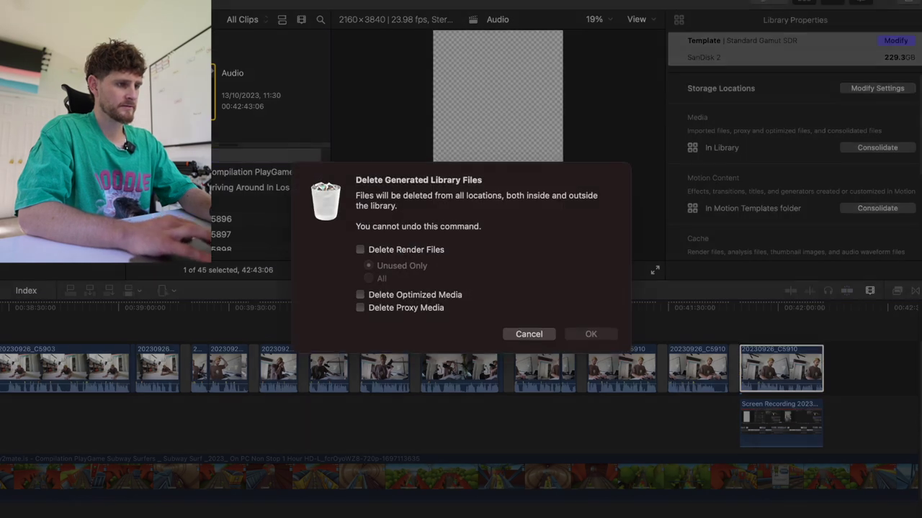
left_click(360, 259)
left_click(368, 288)
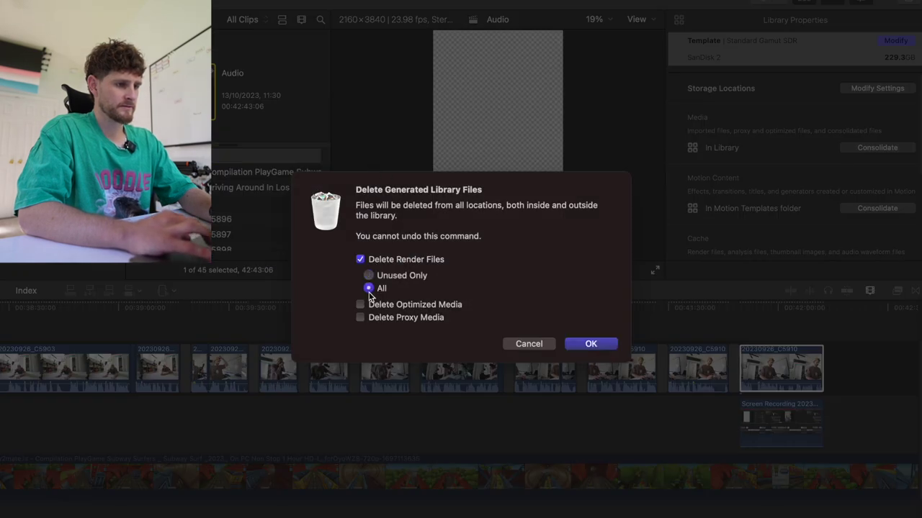
left_click(591, 344)
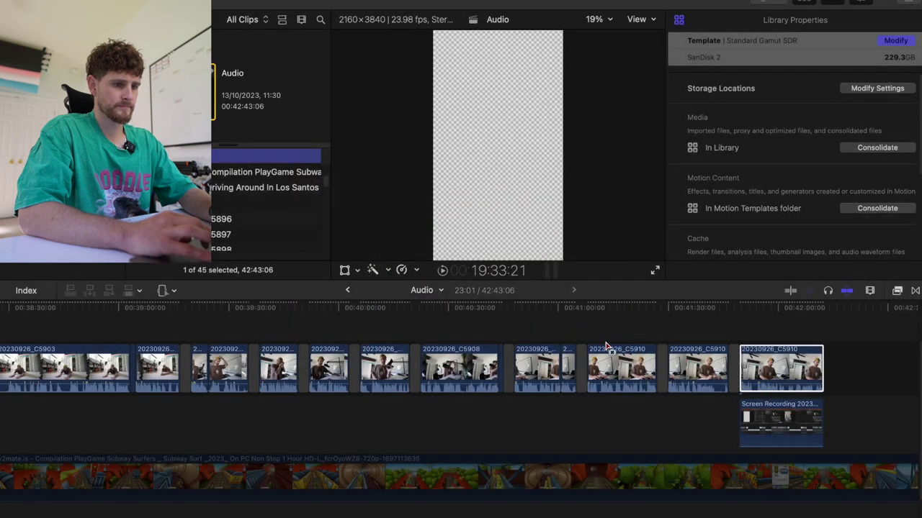
key("super+Tab")
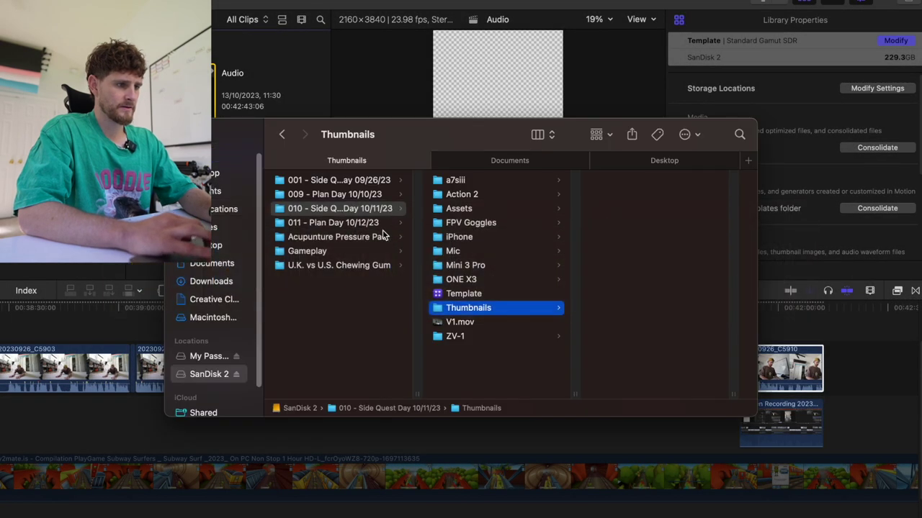
Open the Template library stored in the 010 - Side Quest Day 10/11/23 folder
left_click(501, 295)
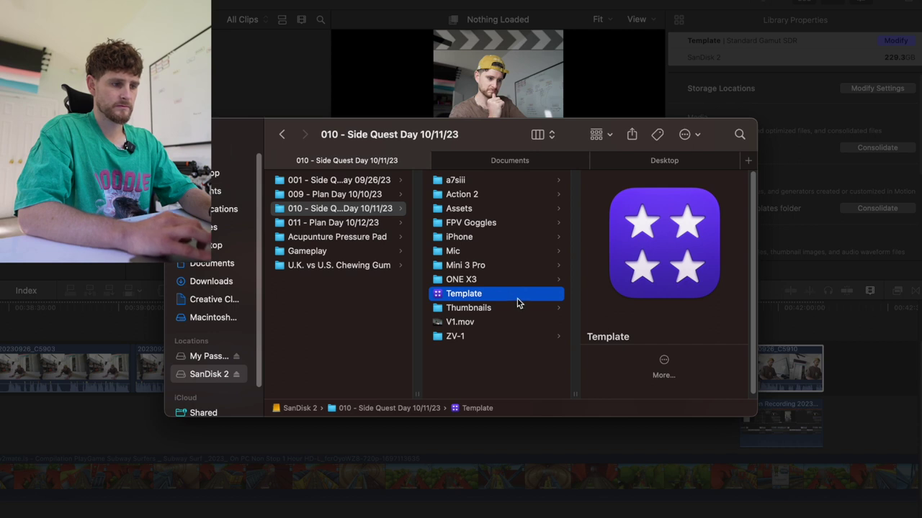
key("super+Tab")
left_click(213, 285)
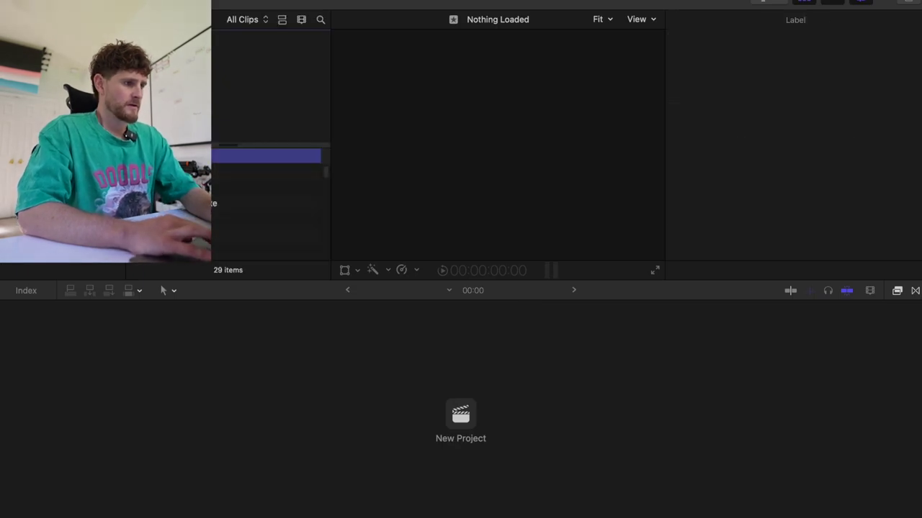
Open the Audio project, then the 1080 Template project, in the timeline
left_click(237, 227)
double_click(236, 228)
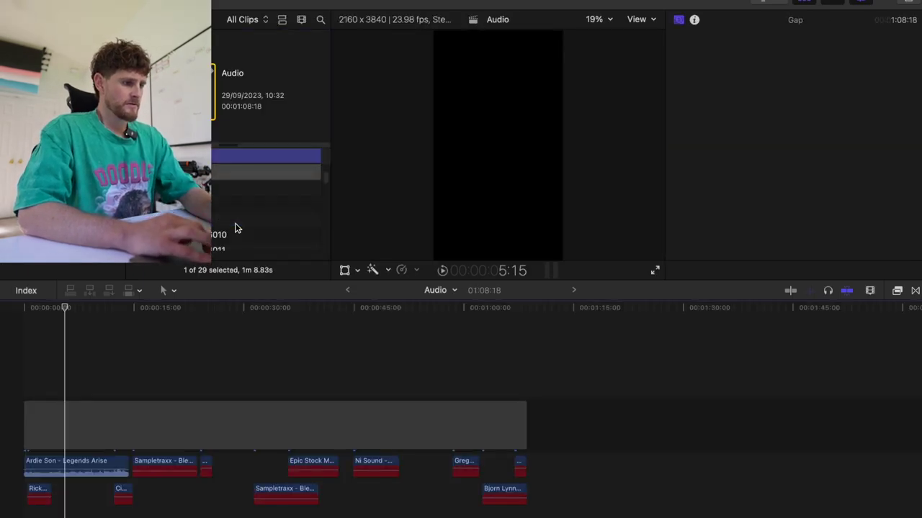
left_click(212, 180)
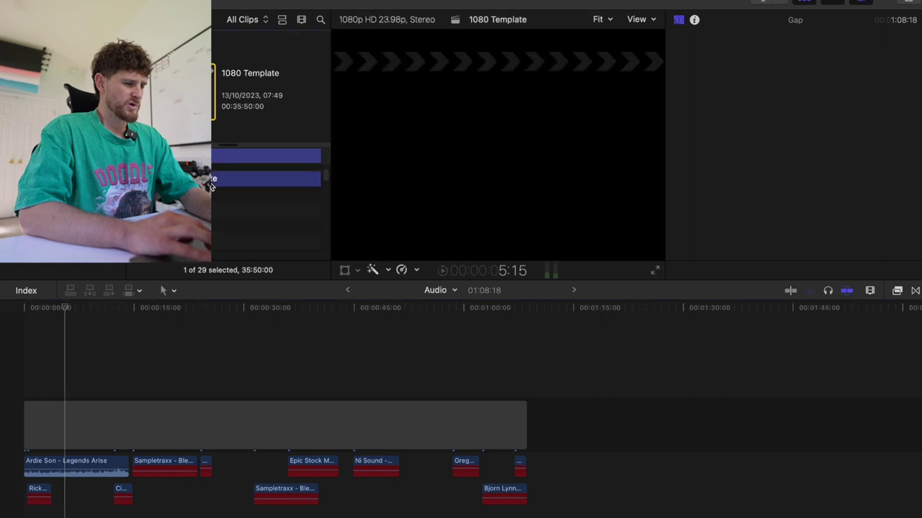
double_click(212, 180)
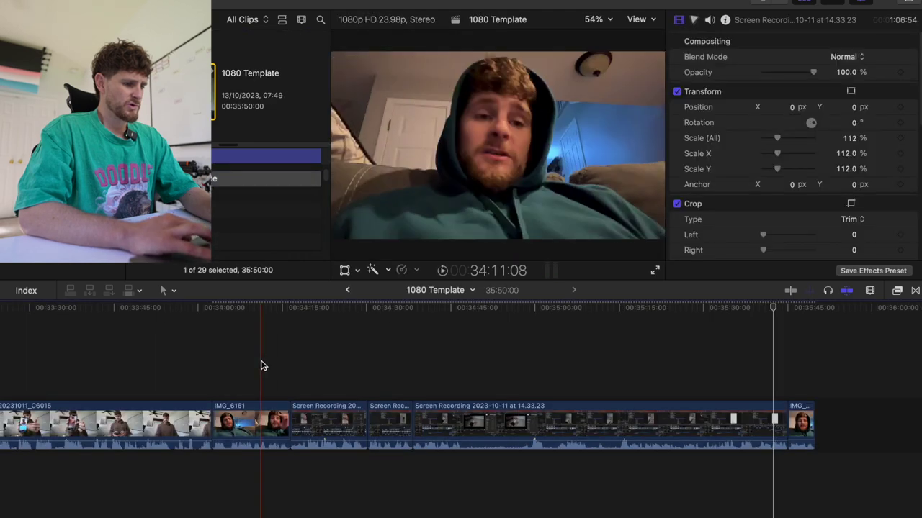
Select clip 20231011_C6014 and bring up the window for opening another library
scroll(261, 365, "left", 10)
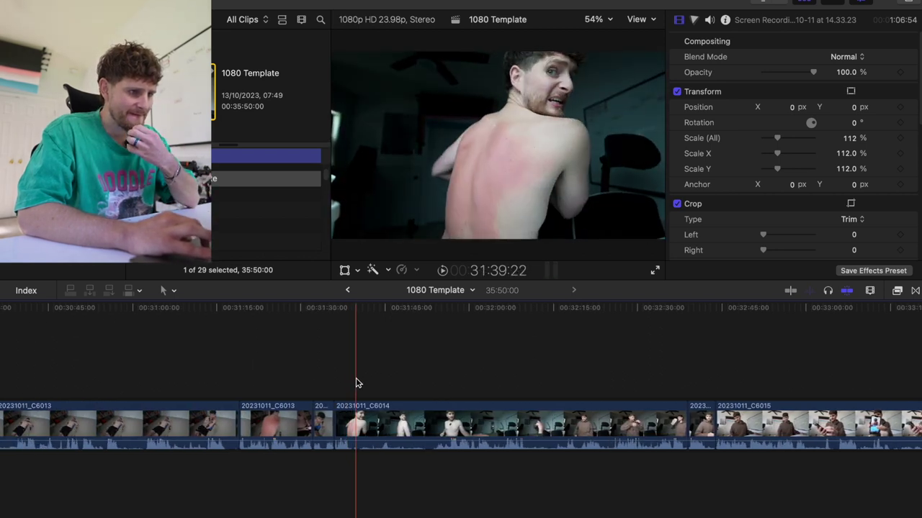
left_click(360, 423)
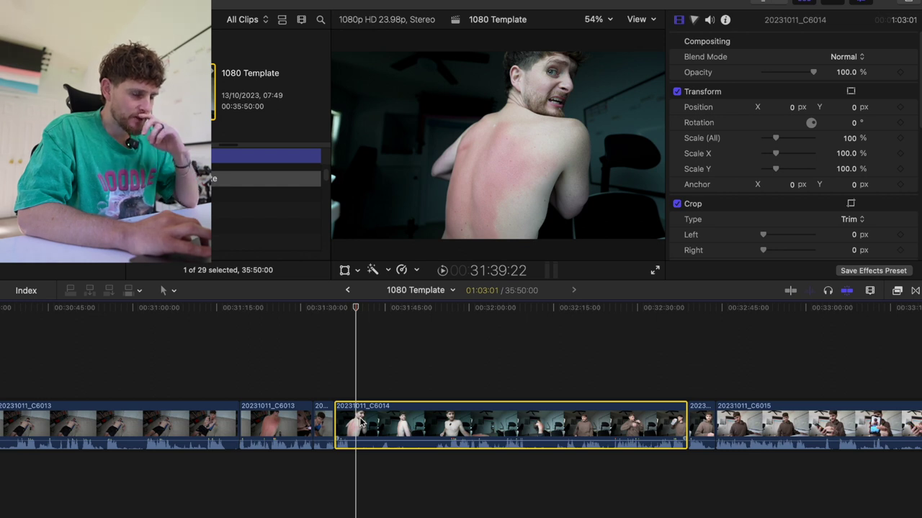
key("super+i")
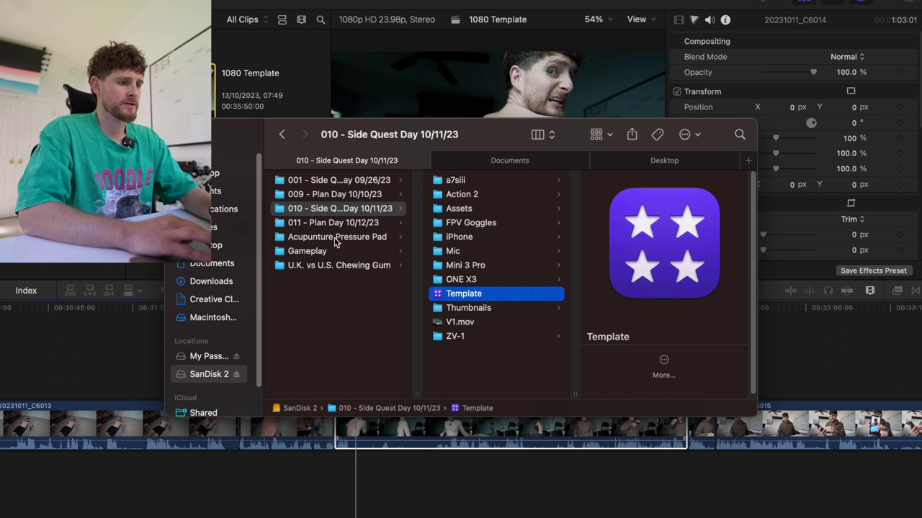
Load the Template library from the Acupunture Pressure Pad folder on SanDisk 2 into Final Cut Pro
left_click(337, 237)
scroll(481, 267, "down", 4)
left_click(500, 387)
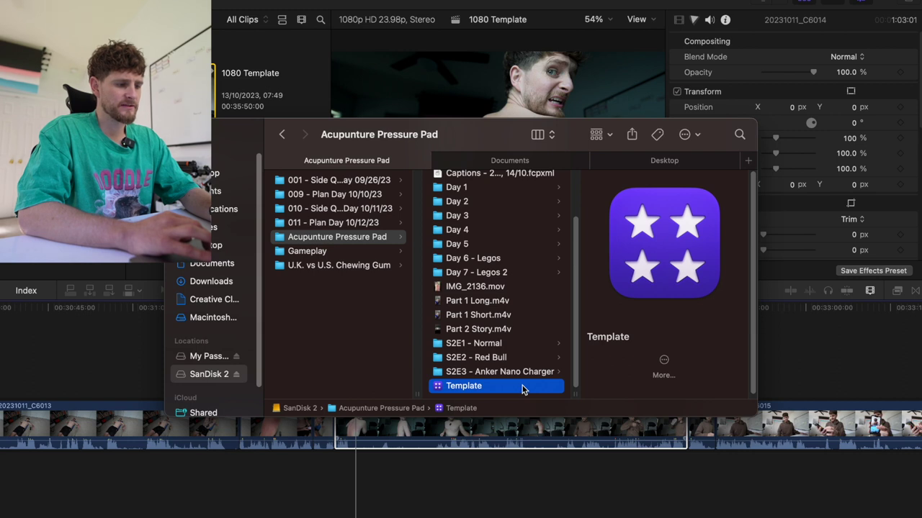
double_click(523, 387)
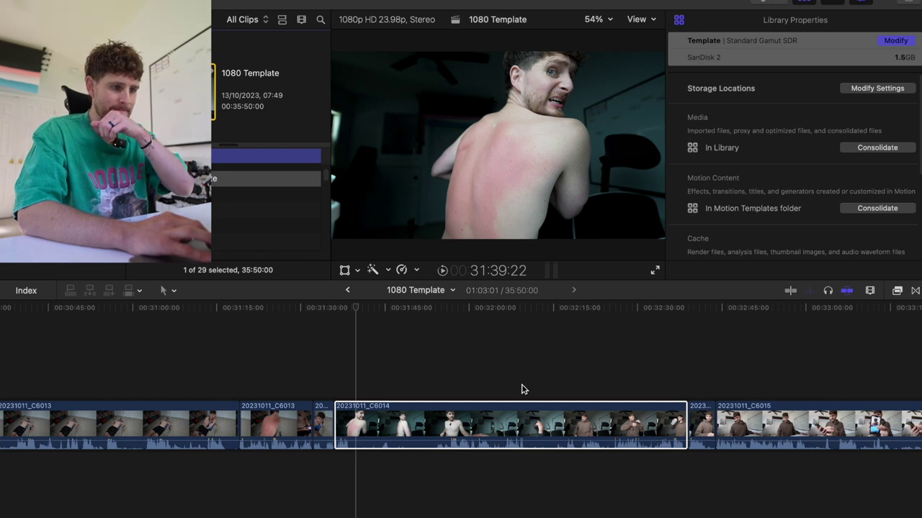
In the Part 7 Long project, select and copy the graded C6014 clip at the start
left_click(522, 389)
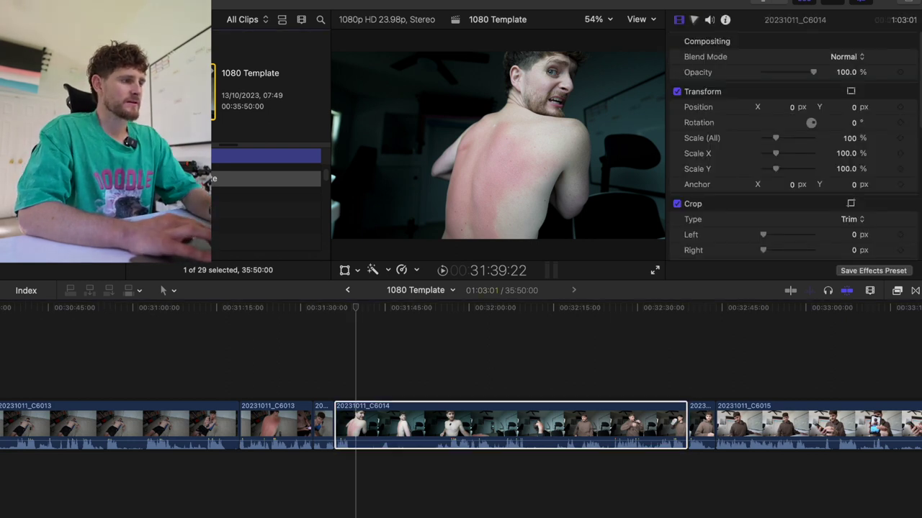
left_click(223, 180)
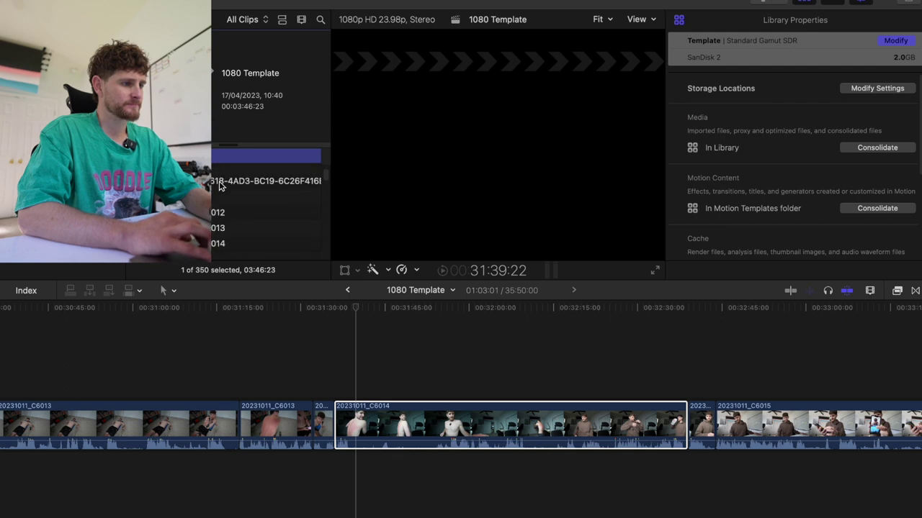
scroll(221, 186, "up", 2)
left_click(212, 193)
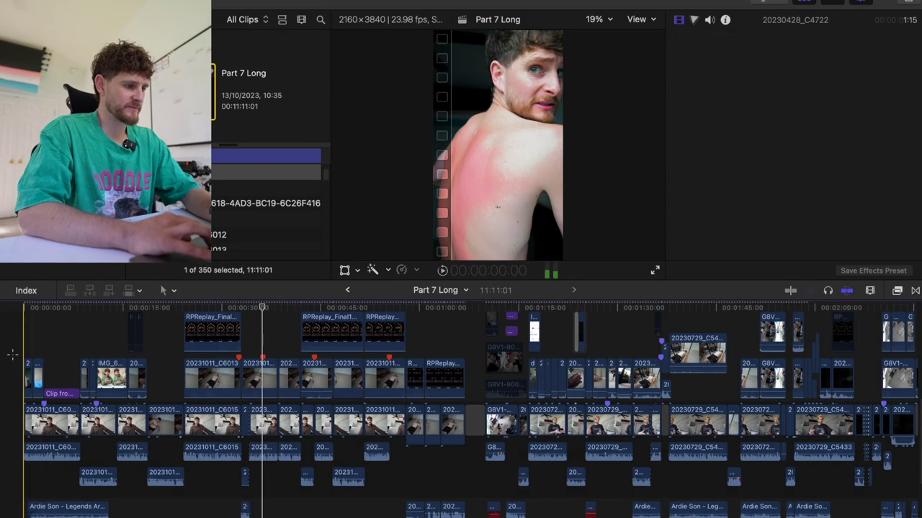
left_click(25, 373)
left_click(27, 378)
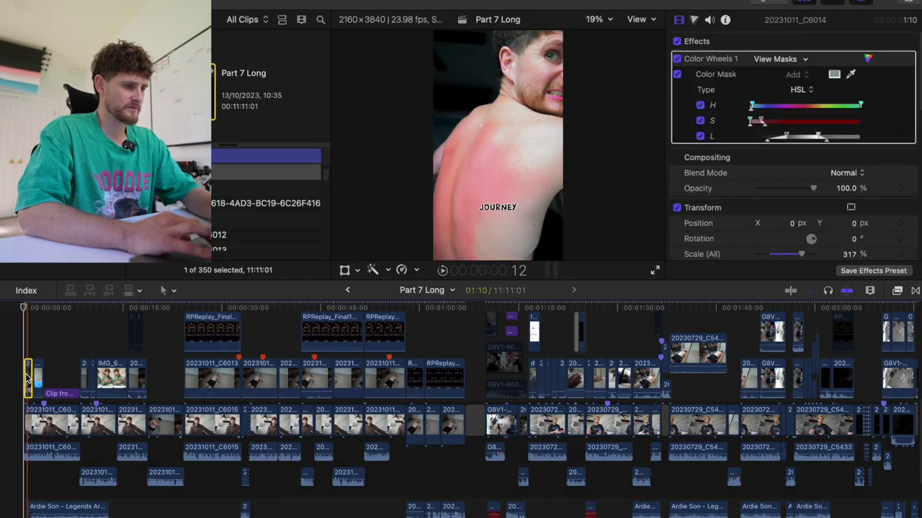
Paste the clip at the playhead in 1080 Template and move it into the main storyline
left_click(348, 291)
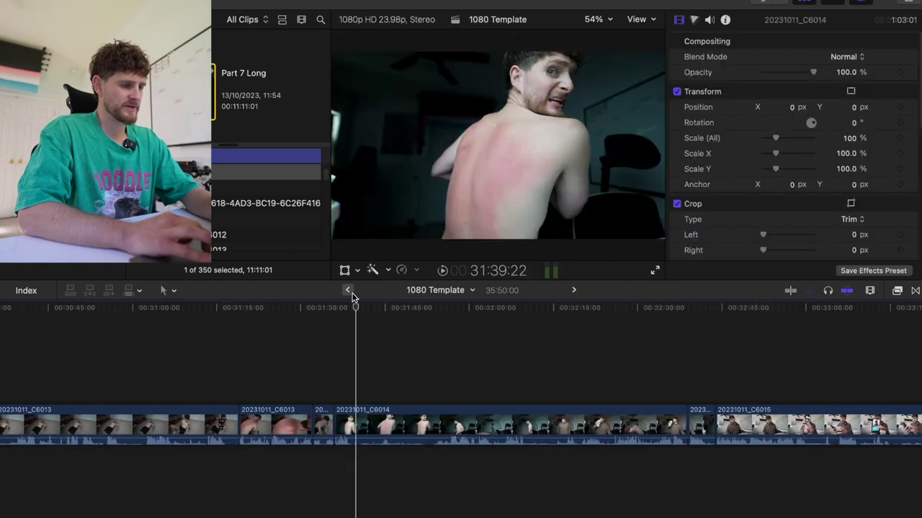
left_click(334, 329)
key("super+v")
left_click_drag(338, 380, 339, 422)
Set the pasted clip's Scale (All) to 100%
key("super+equal")
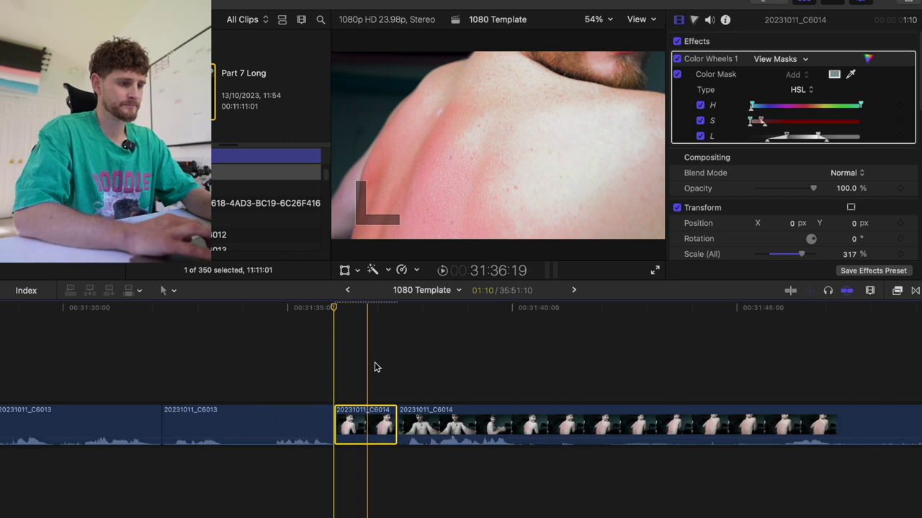
left_click(374, 367)
scroll(792, 201, "down", 2)
left_click(849, 222)
type("100")
key("Return")
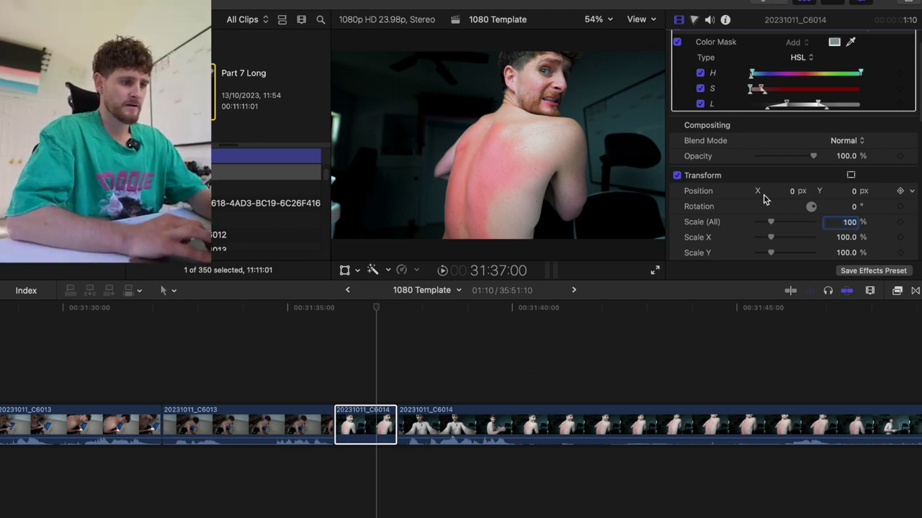
Save the current frame as '1' in SanDisk 2 > 010 - Side Quest Day > Thumbnails
left_click(909, 4)
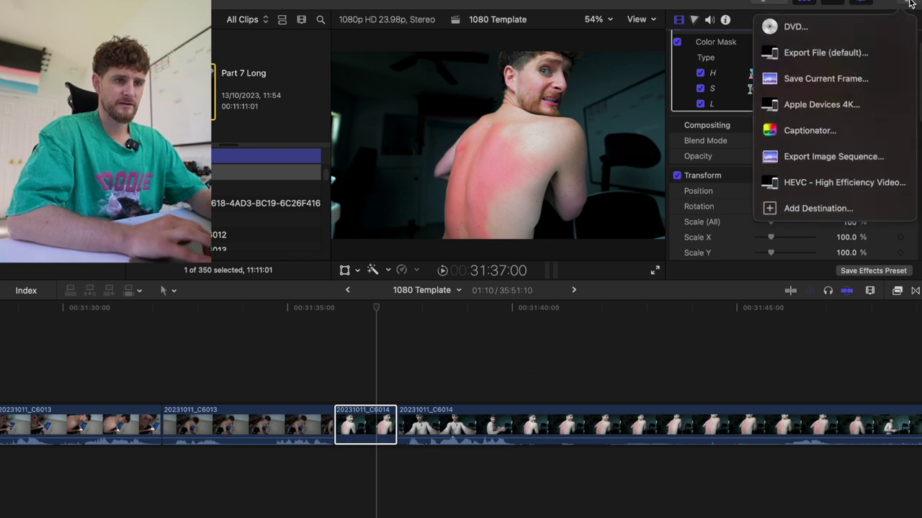
left_click(860, 79)
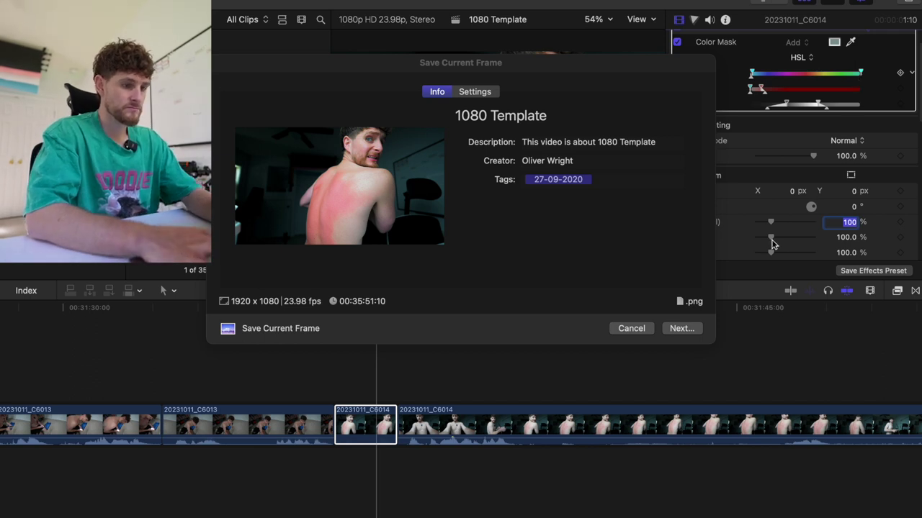
left_click(684, 331)
left_click(682, 329)
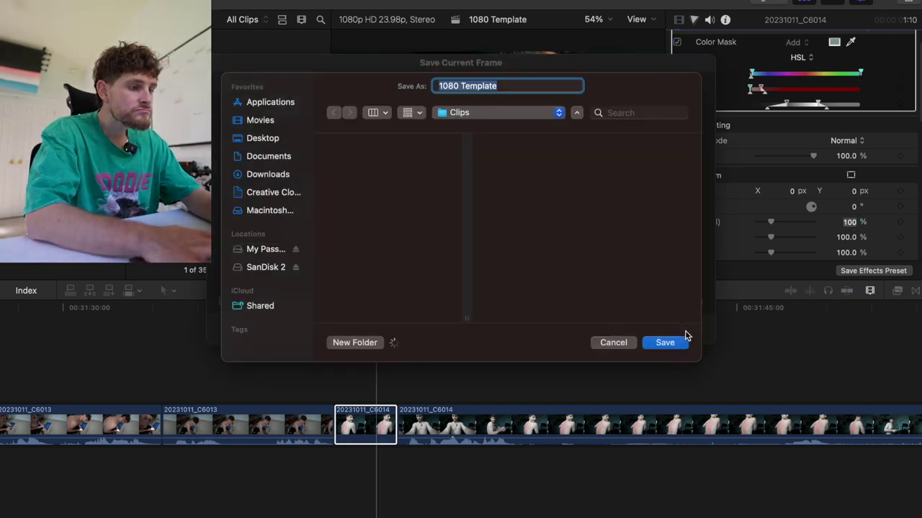
type("1")
left_click(264, 267)
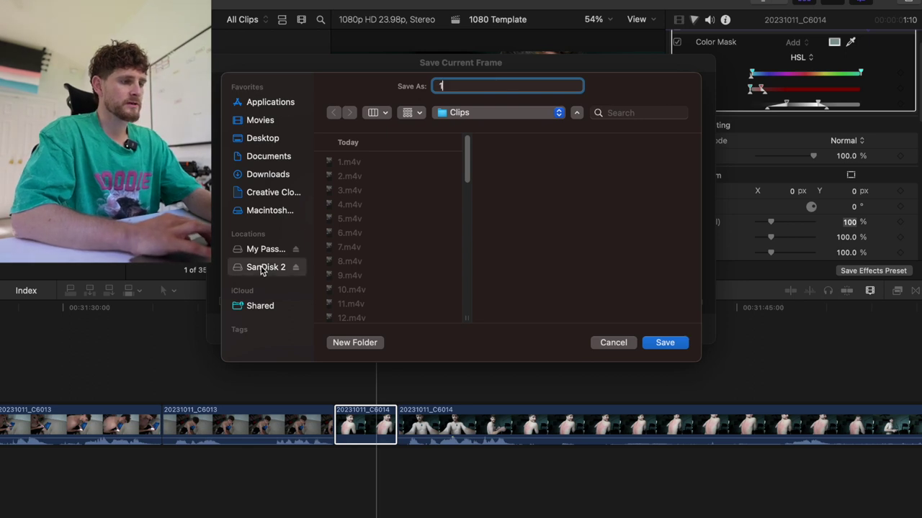
left_click(388, 192)
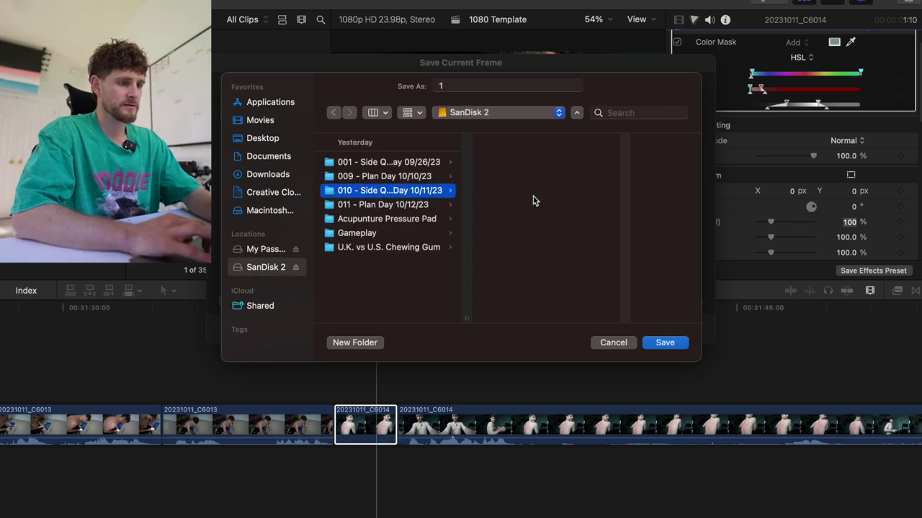
scroll(541, 288, "down", 3)
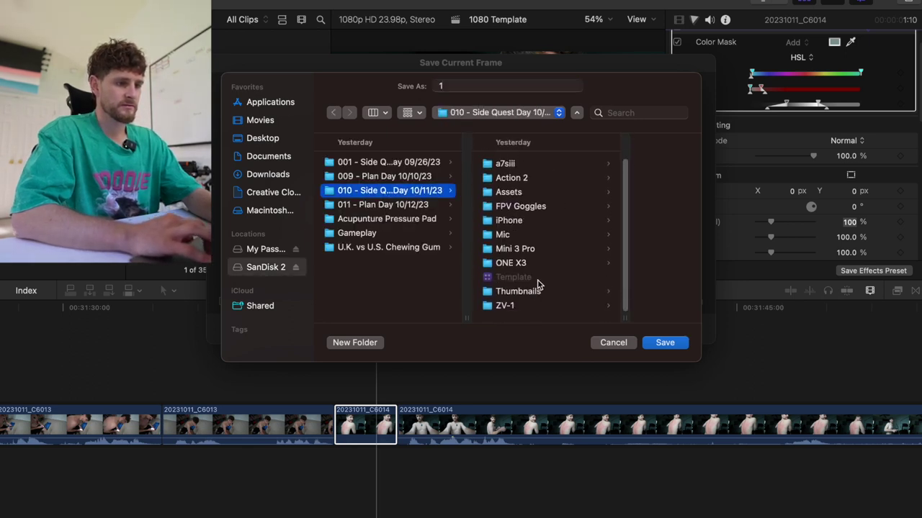
left_click(539, 297)
left_click(674, 343)
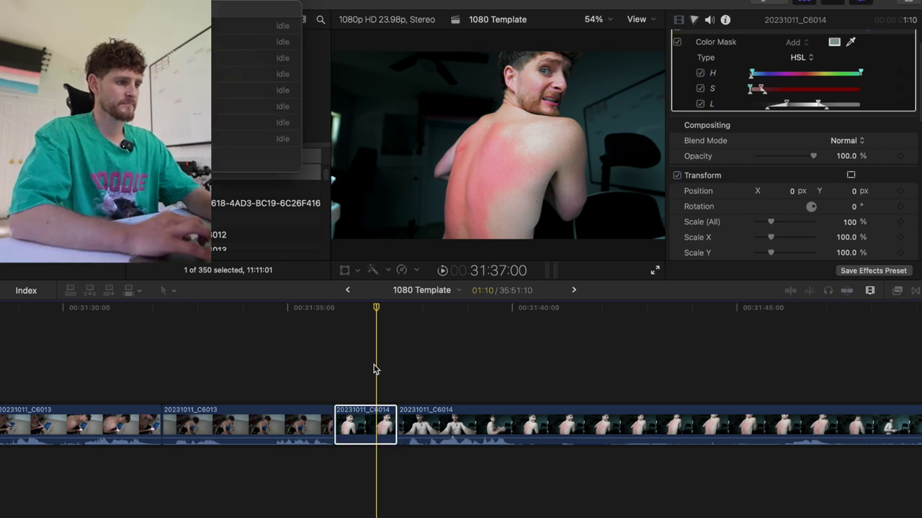
Check the saved still in Finder's Thumbnails folder, then return to Final Cut Pro
key("super+Tab")
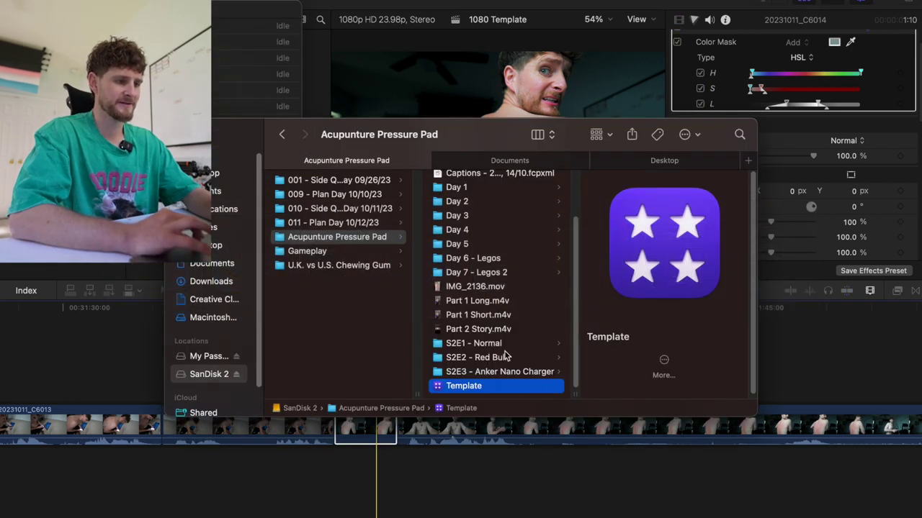
left_click(337, 211)
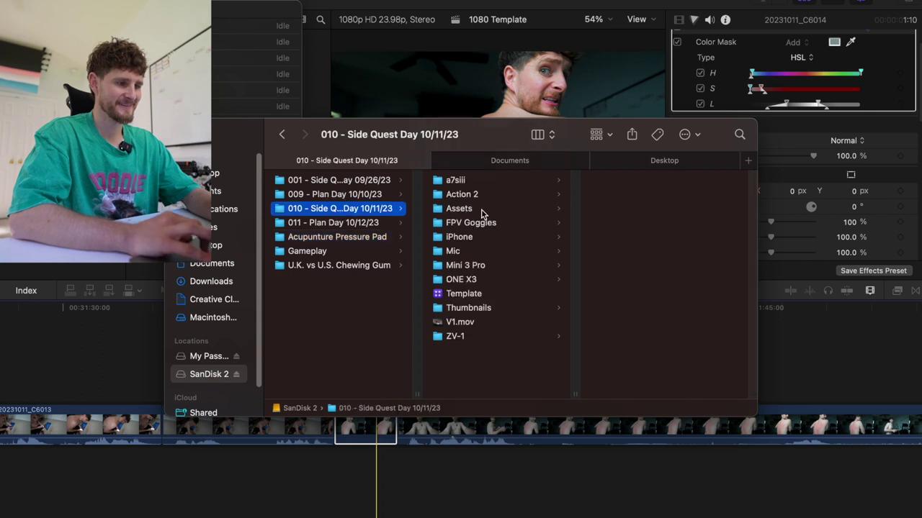
left_click(478, 309)
key("super+Tab")
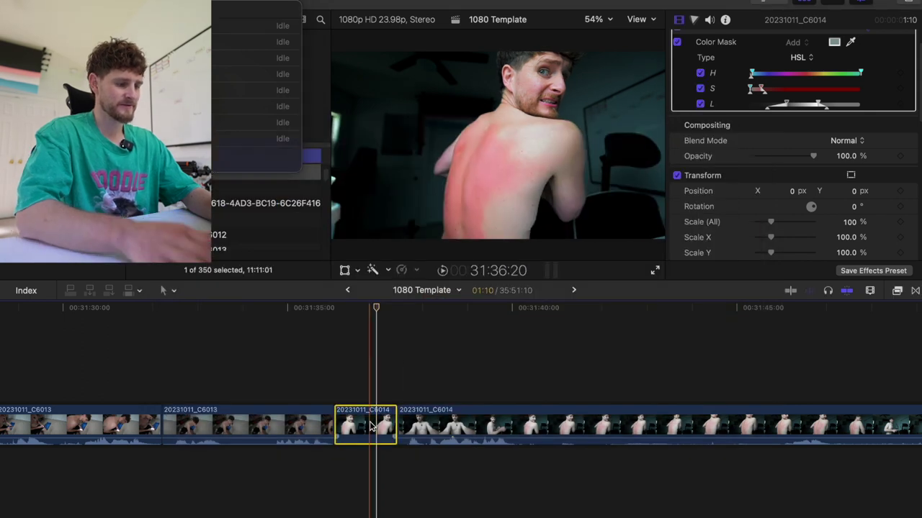
Delete all render files and close the Part 7 Long library
left_click(369, 427)
key("super+4")
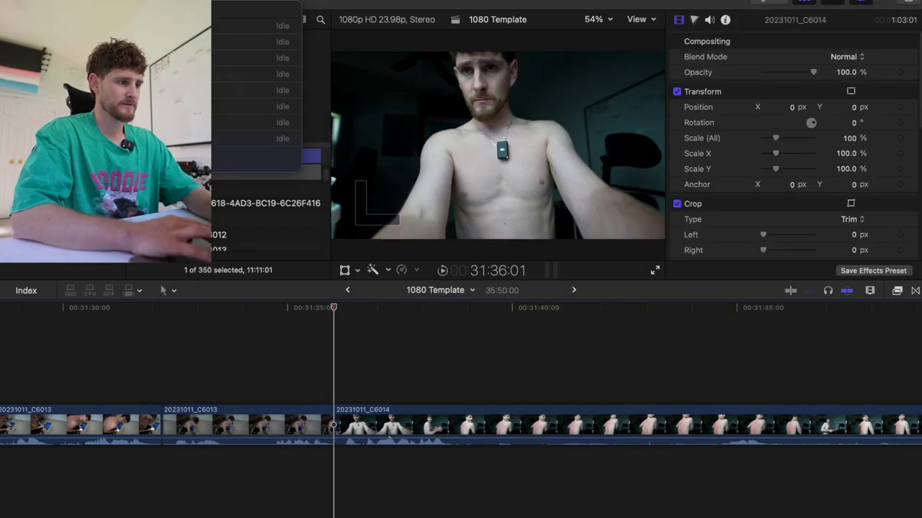
left_click(361, 259)
left_click(368, 288)
left_click(591, 343)
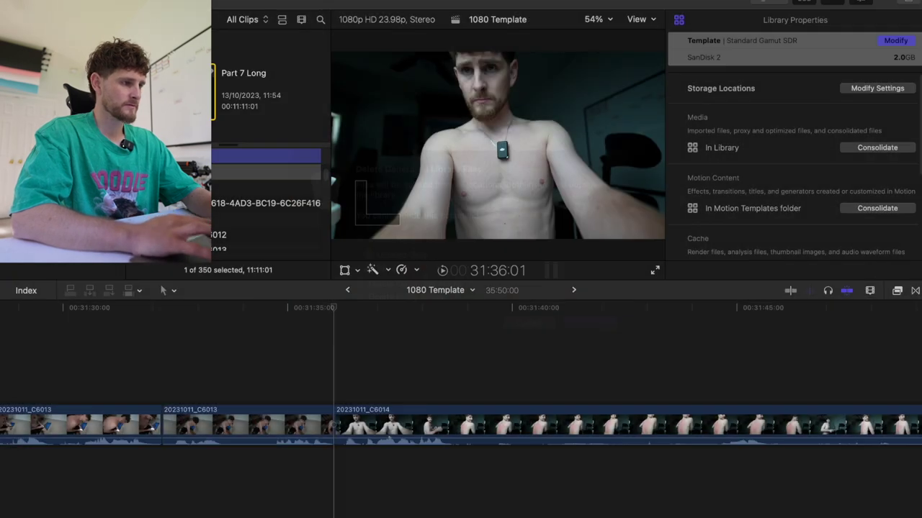
right_click(101, 33)
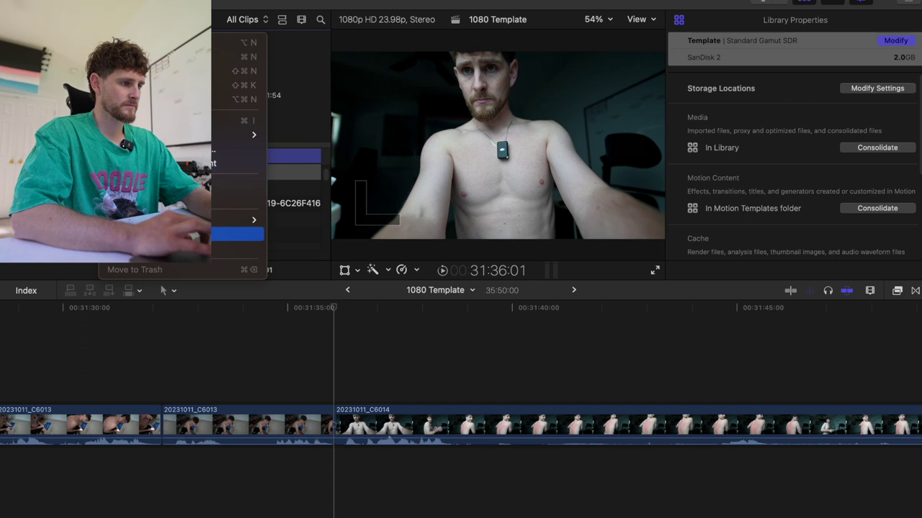
left_click(237, 249)
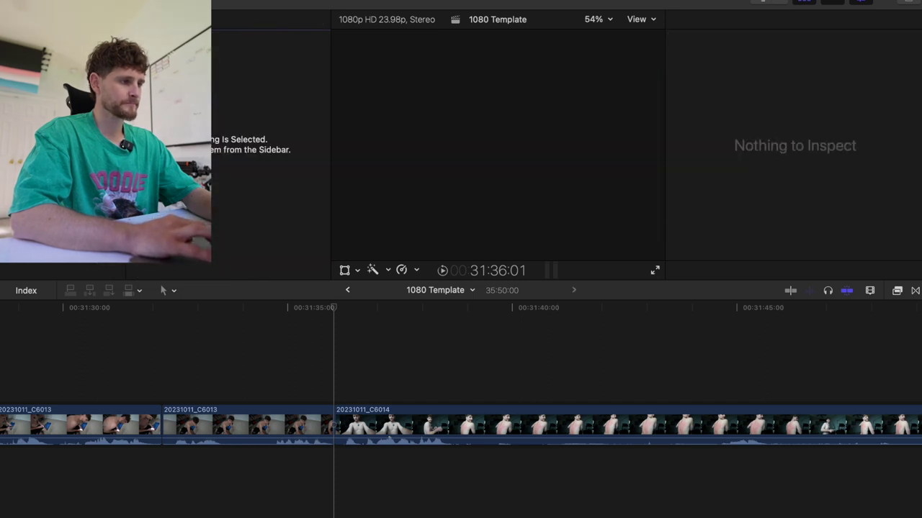
Delete all render files from the 1080 Template library, then switch to CapCut
left_click(266, 156)
left_click(240, 205)
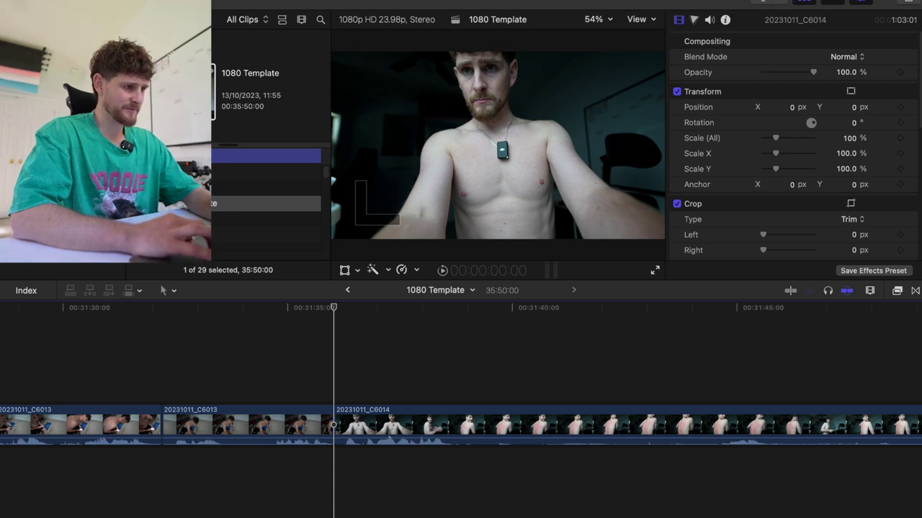
left_click(266, 156)
left_click(402, 261)
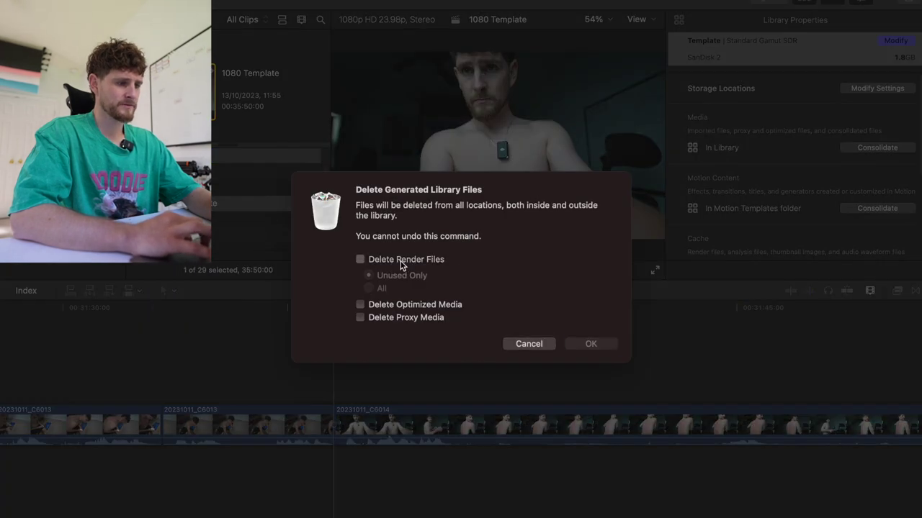
left_click(372, 288)
left_click(589, 347)
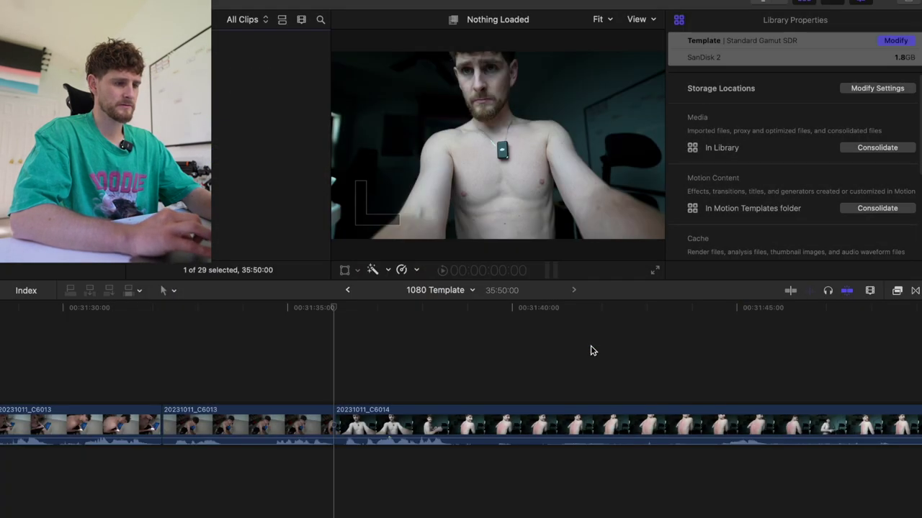
key("super+h")
key("super+Tab")
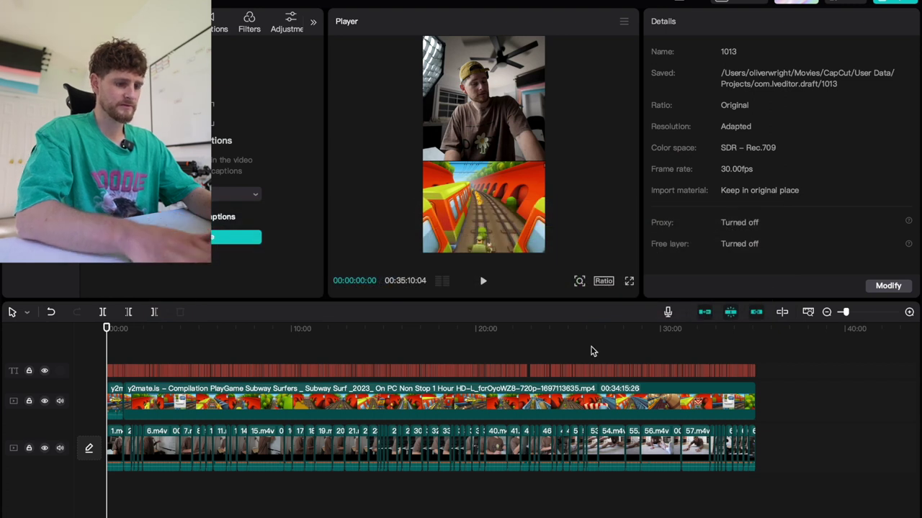
Zoom into the CapCut timeline and preview the first two seconds of the edit
key("super+equal")
key("space")
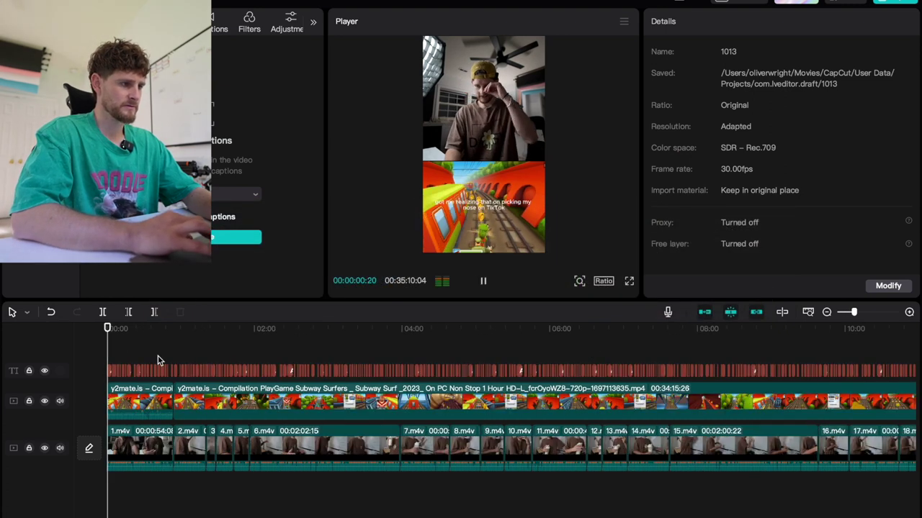
key("space")
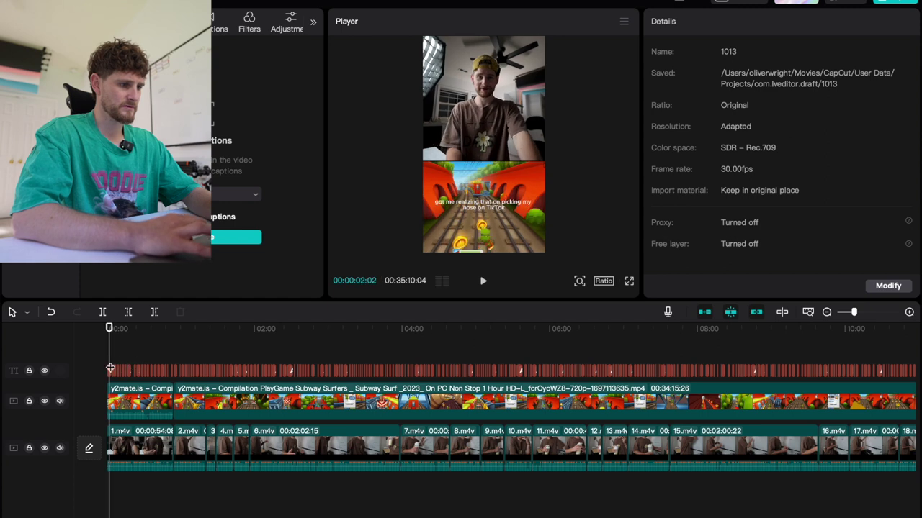
left_click(137, 416)
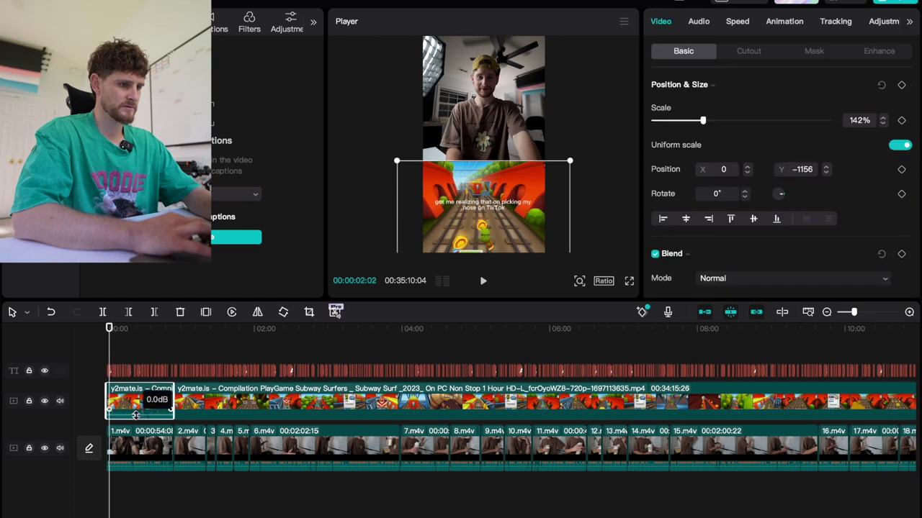
Select every auto caption clip along the caption track
left_click_drag(99, 373, 857, 366)
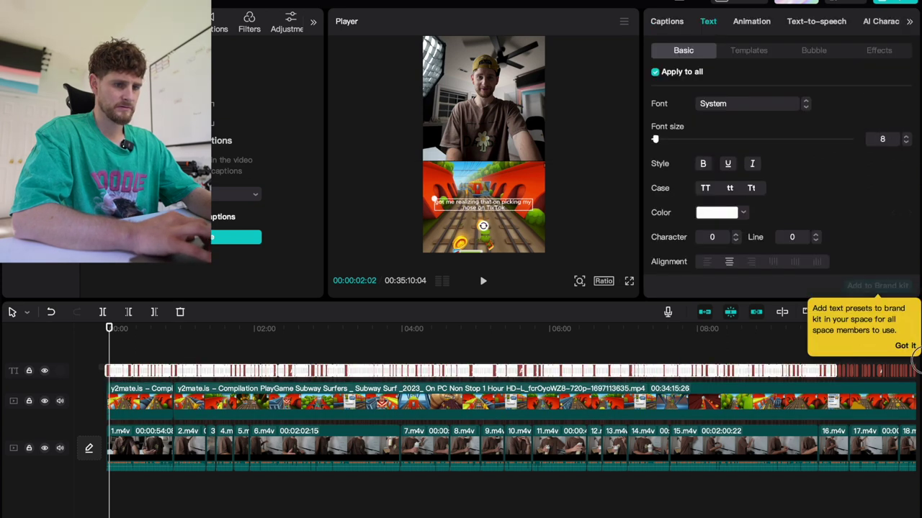
scroll(909, 351, "right", 5)
left_click(905, 346)
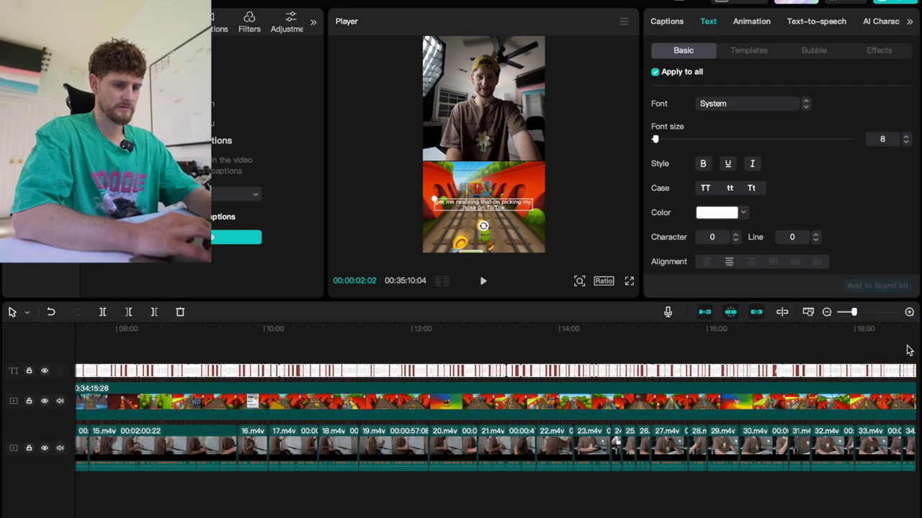
scroll(909, 351, "right", 10)
scroll(907, 350, "down", 5)
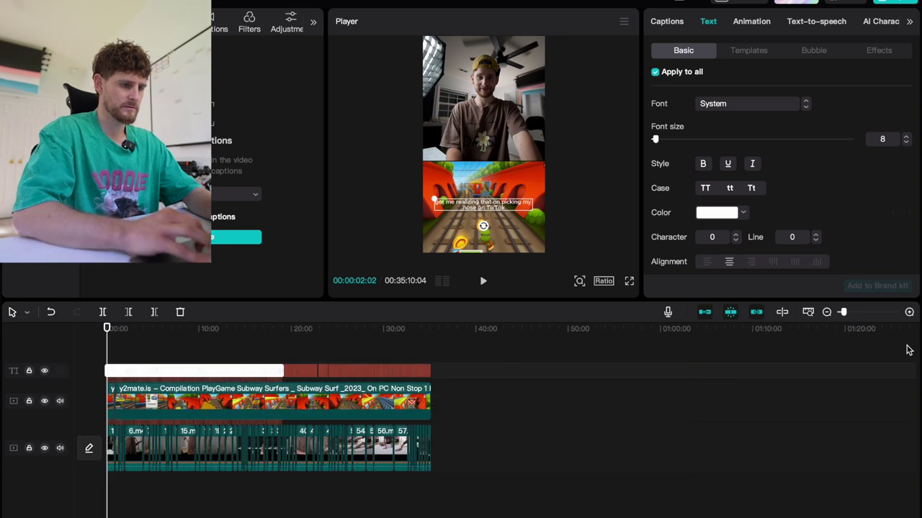
left_click_drag(432, 373, 95, 367)
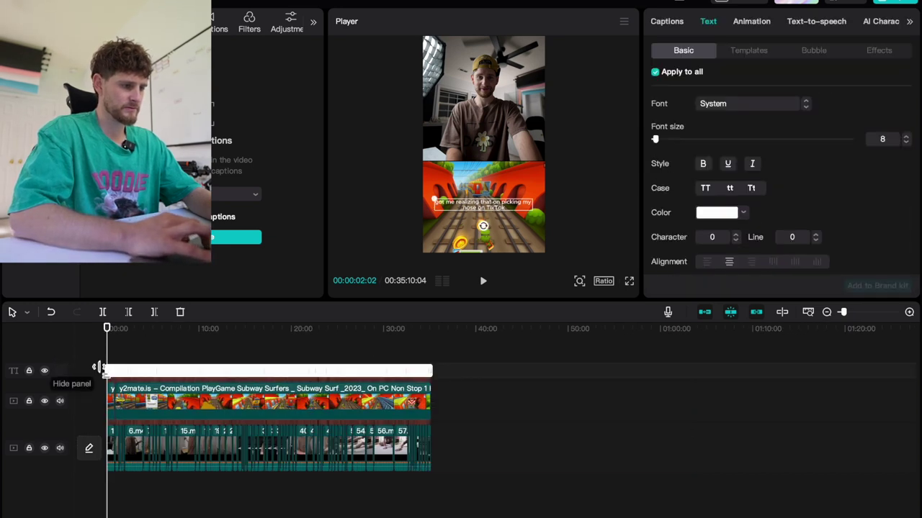
Open the Font list in the captions' Basic text settings
left_click(751, 22)
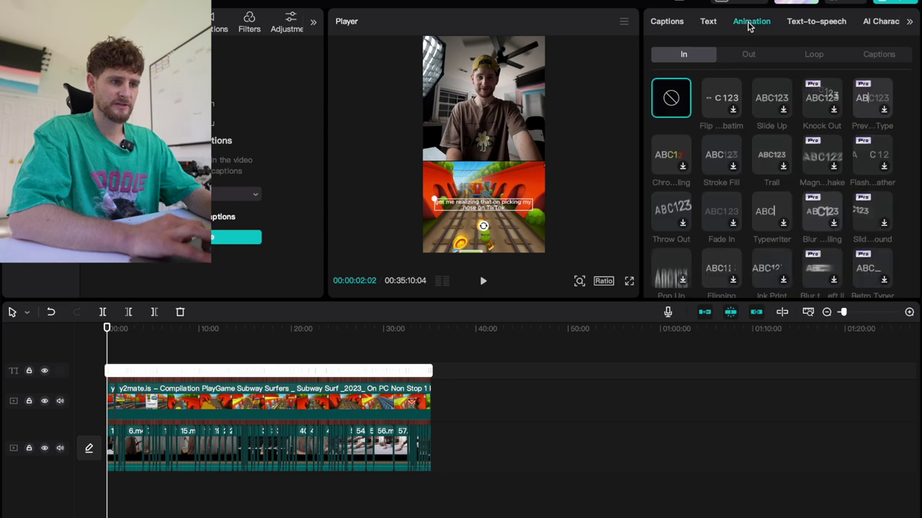
left_click(669, 23)
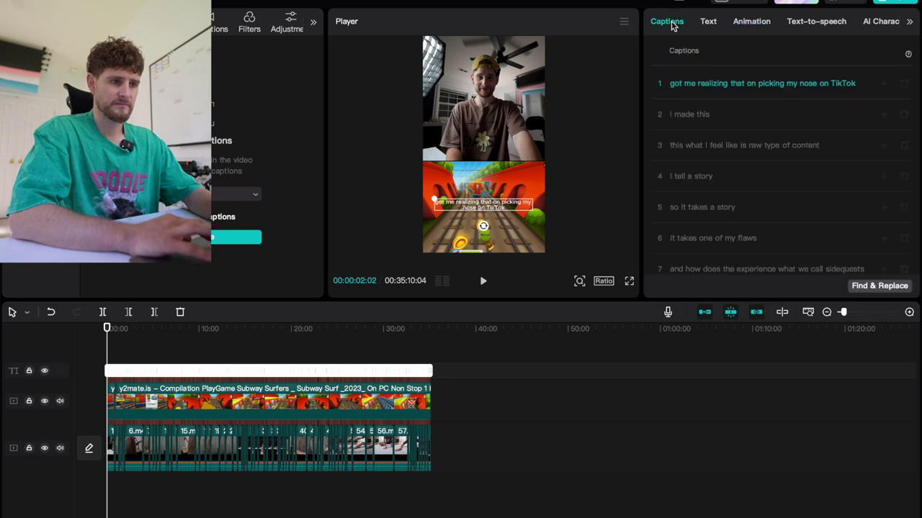
left_click(710, 23)
left_click(751, 106)
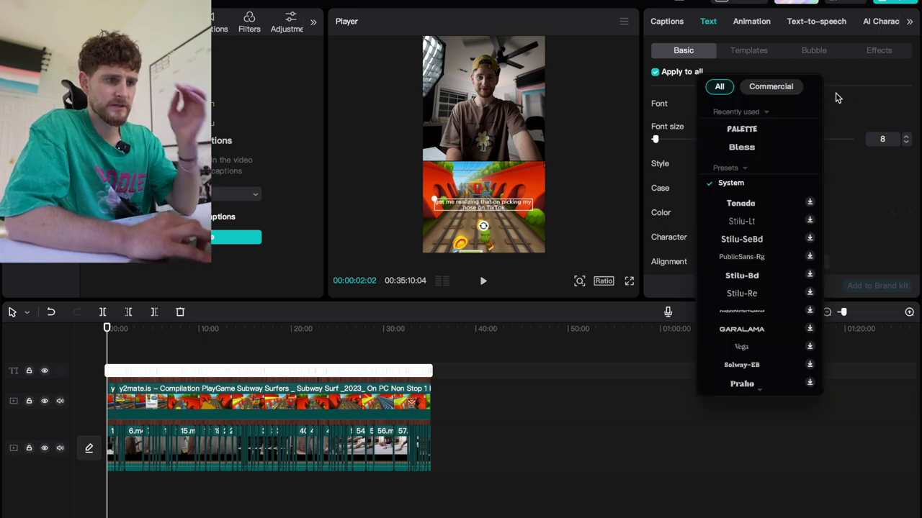
Apply the yellow-and-white 'The quick brown fox' text template to all captions
left_click(829, 93)
left_click(747, 52)
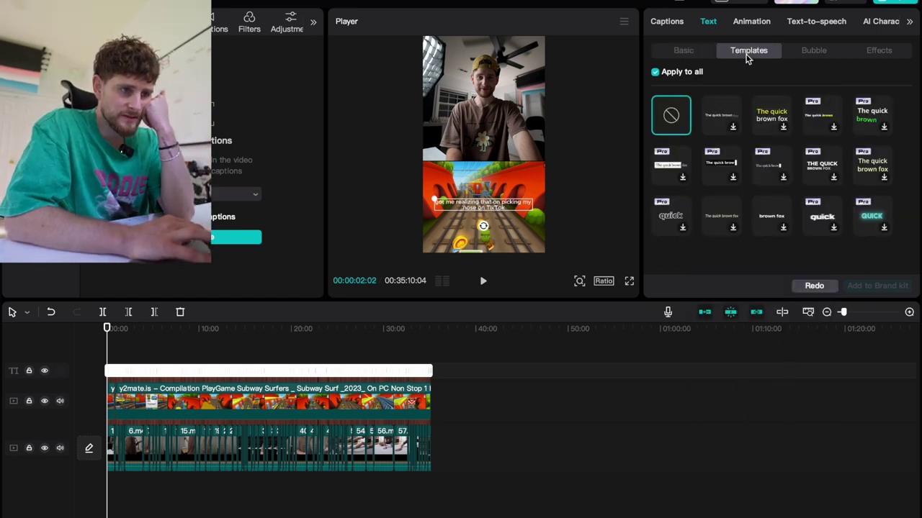
left_click(765, 115)
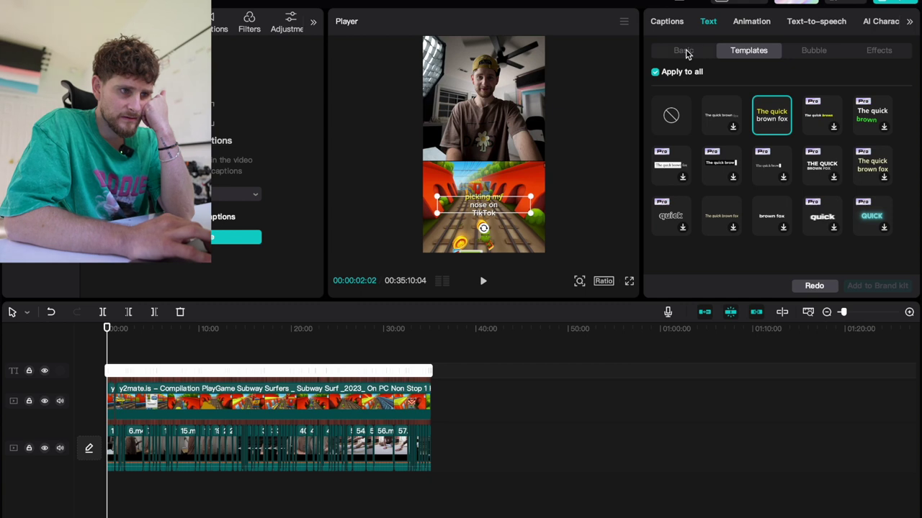
Change the captions' font to Moche-Bd
left_click(684, 51)
left_click(756, 104)
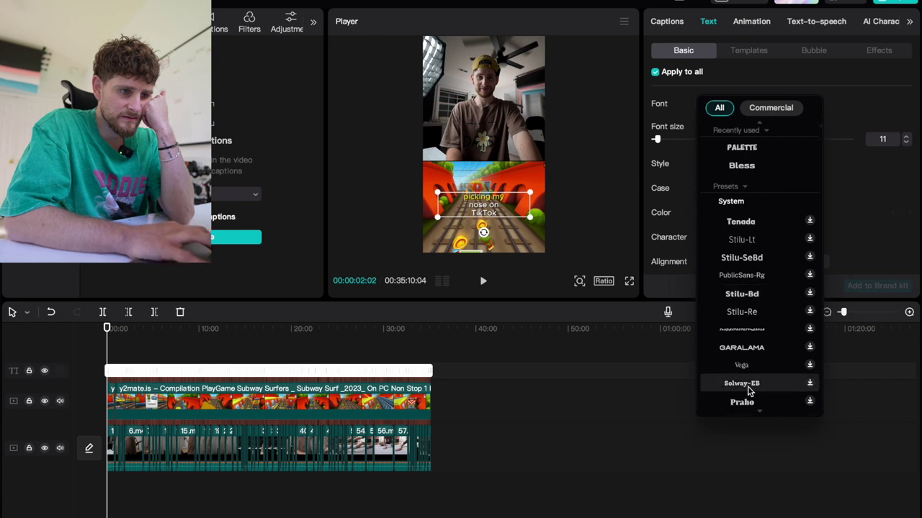
scroll(748, 391, "down", 3)
scroll(748, 391, "down", 3)
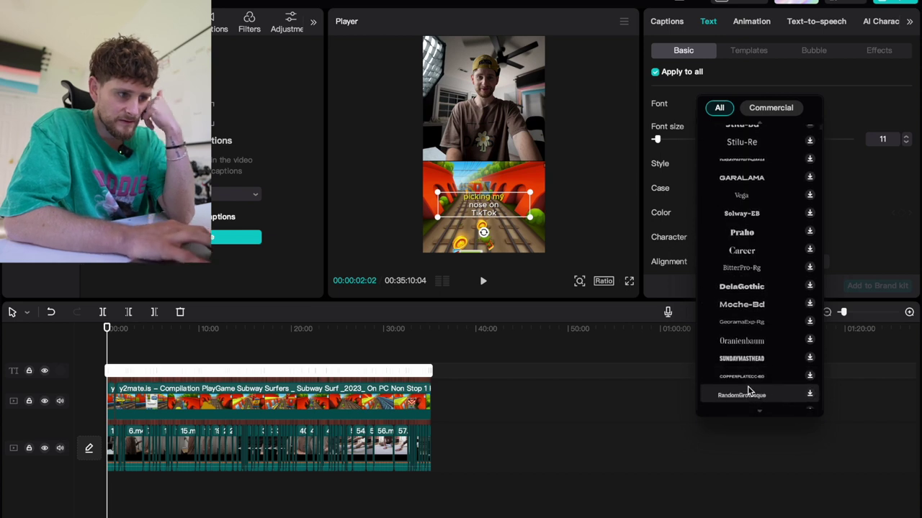
scroll(749, 391, "down", 2)
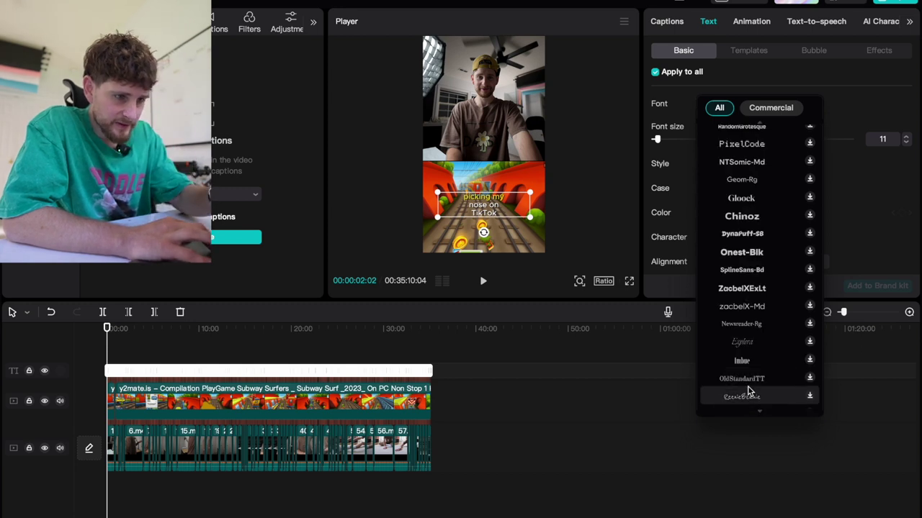
scroll(748, 391, "down", 3)
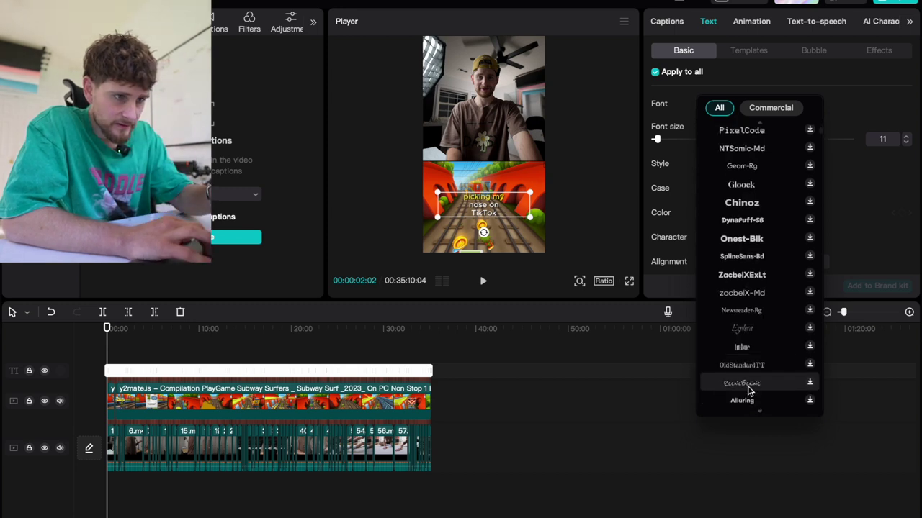
scroll(749, 391, "down", 3)
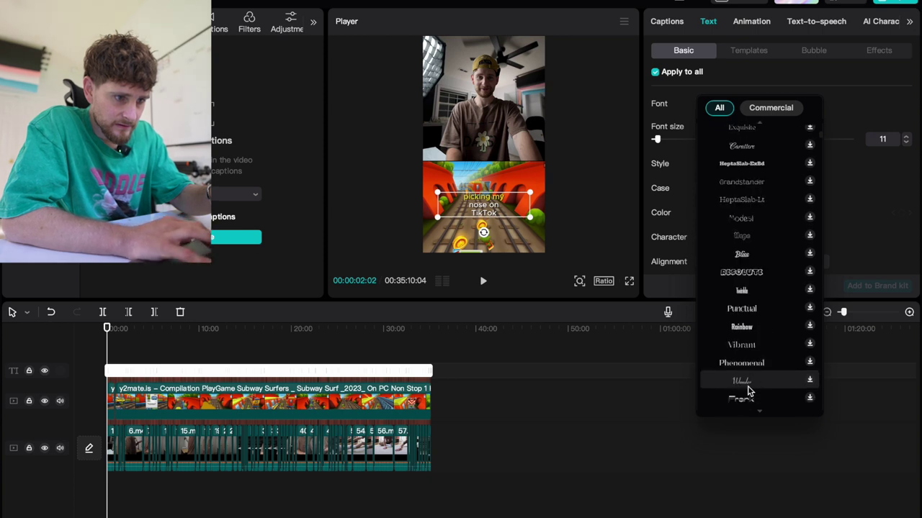
scroll(748, 391, "up", 10)
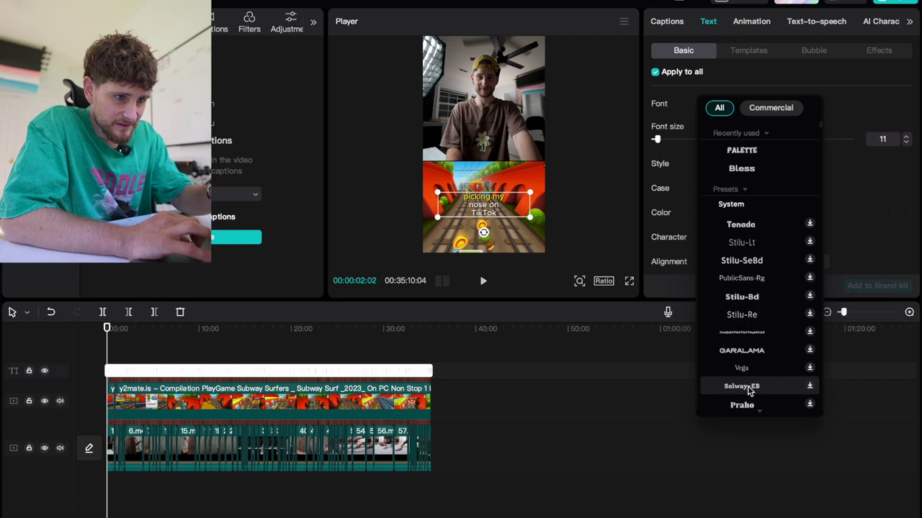
scroll(749, 391, "down", 3)
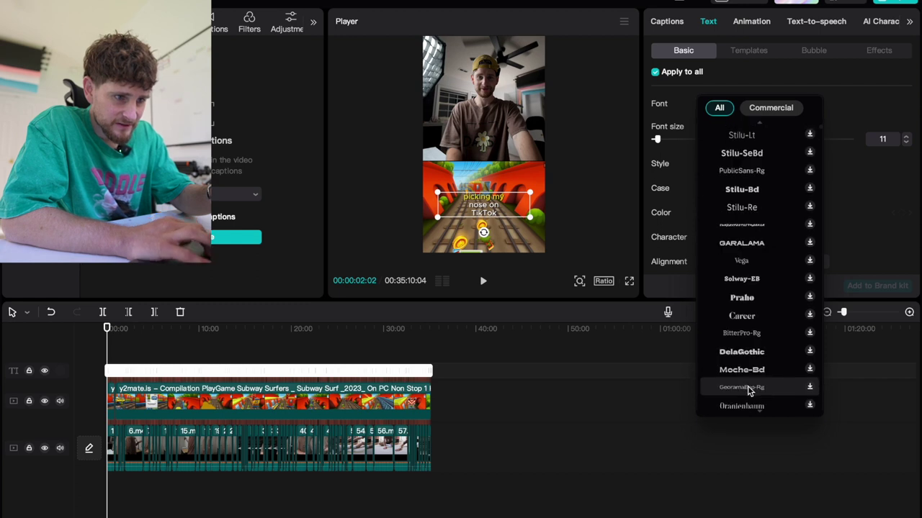
left_click(753, 372)
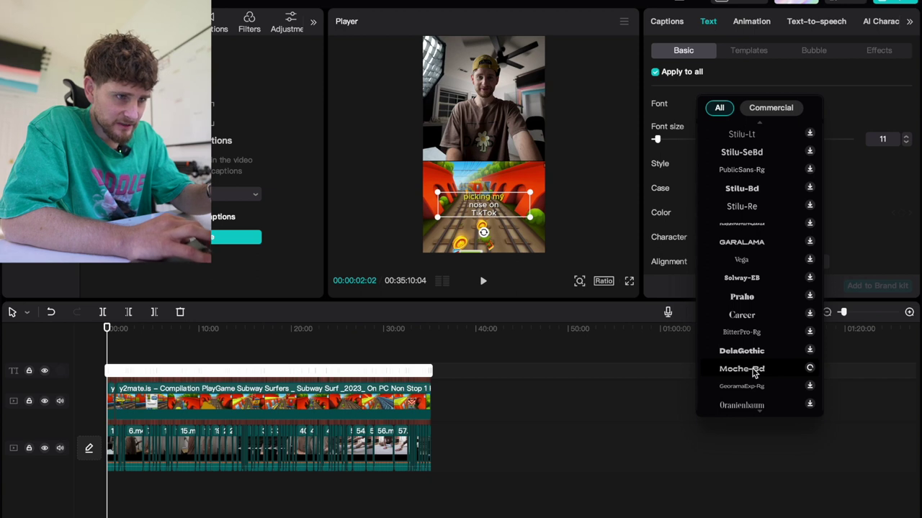
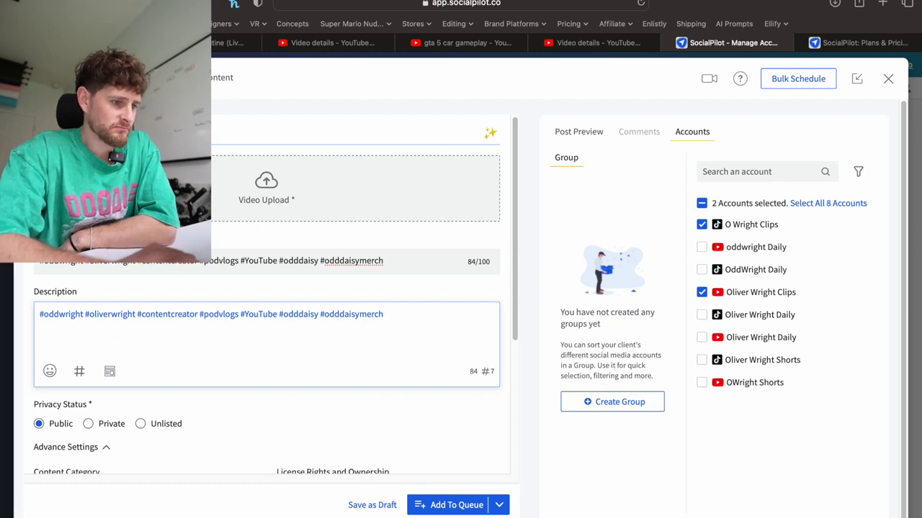
Drag 11.mov from the Clips Edited folder into the post's Video Upload area, dropping it twice
left_click(46, 508)
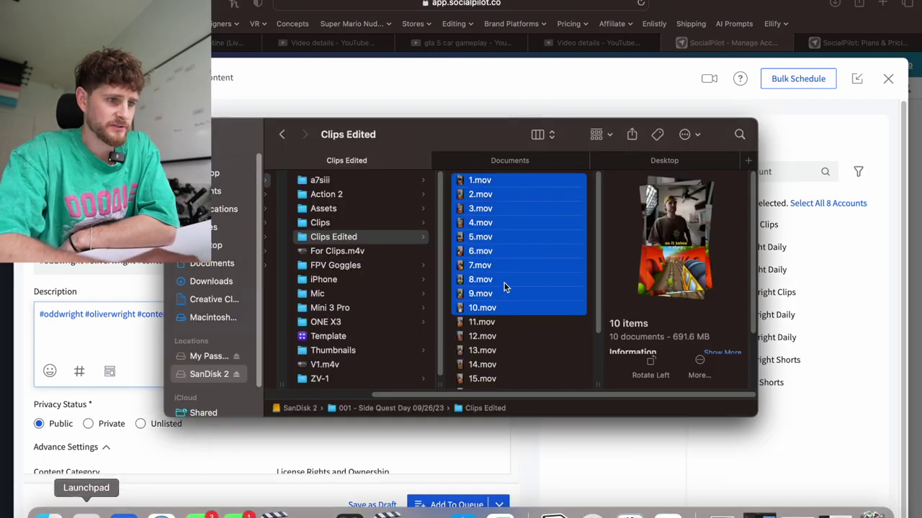
left_click(506, 324)
left_click_drag(432, 136, 632, 105)
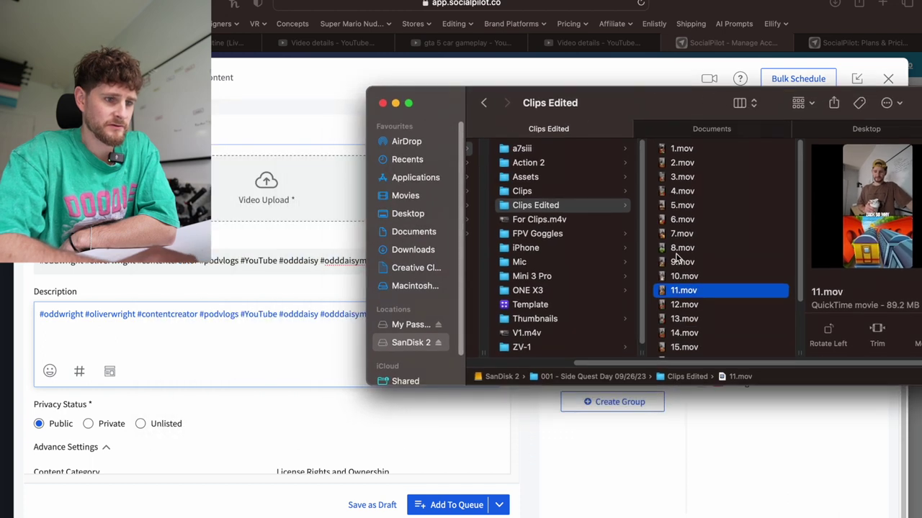
left_click_drag(709, 295, 282, 181)
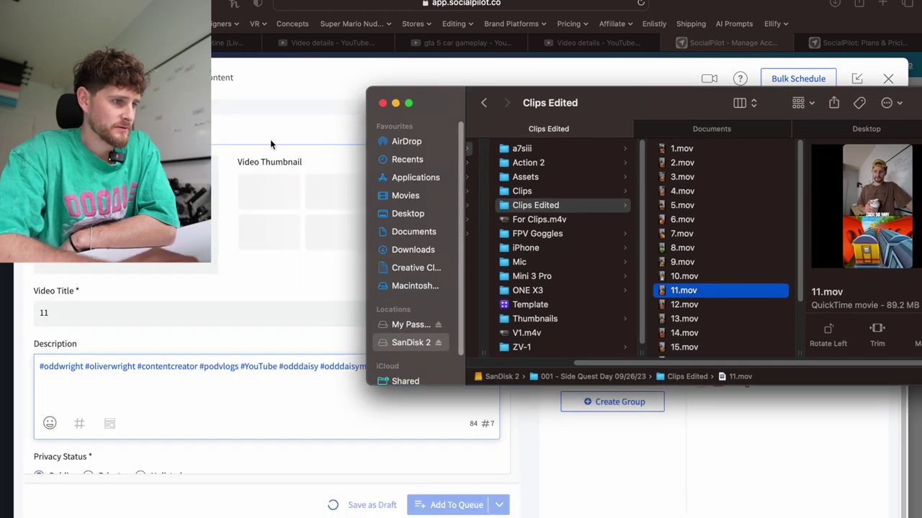
left_click(270, 132)
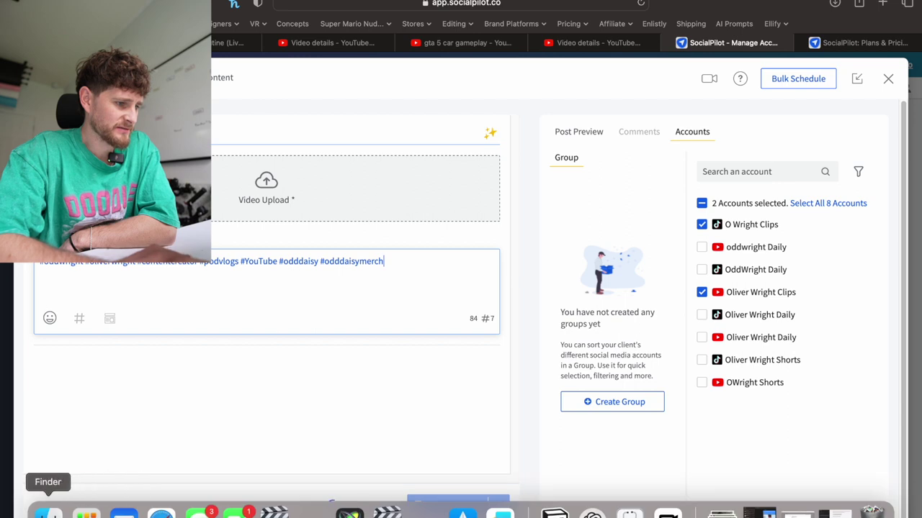
left_click(47, 513)
left_click_drag(714, 290, 276, 168)
left_click(277, 167)
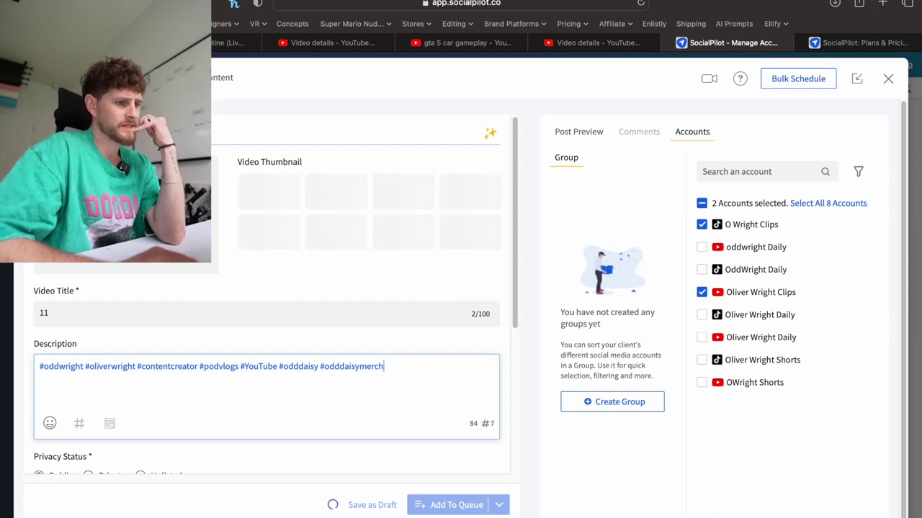
Replace the video title '11' with the pasted hashtag line
left_click(56, 314)
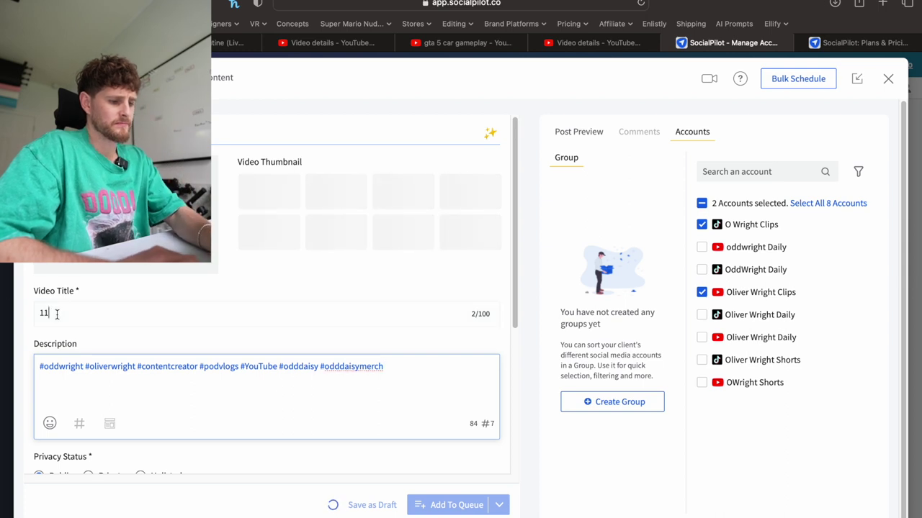
key("super+a")
type("#oddwright #oliverwright #contentcreator #podvlogs #YouTube #odddaisy #odddaisymerch")
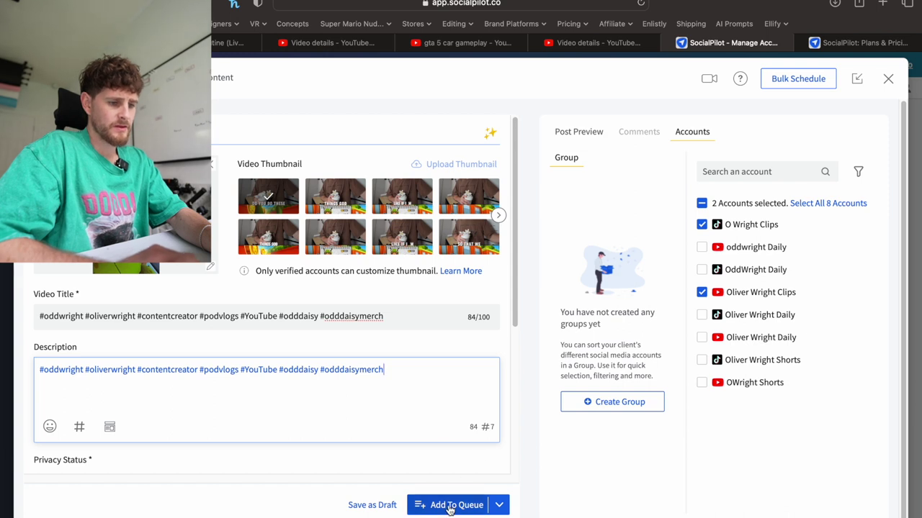
Look through the Add To Queue publishing options and choose Share Now
left_click(499, 506)
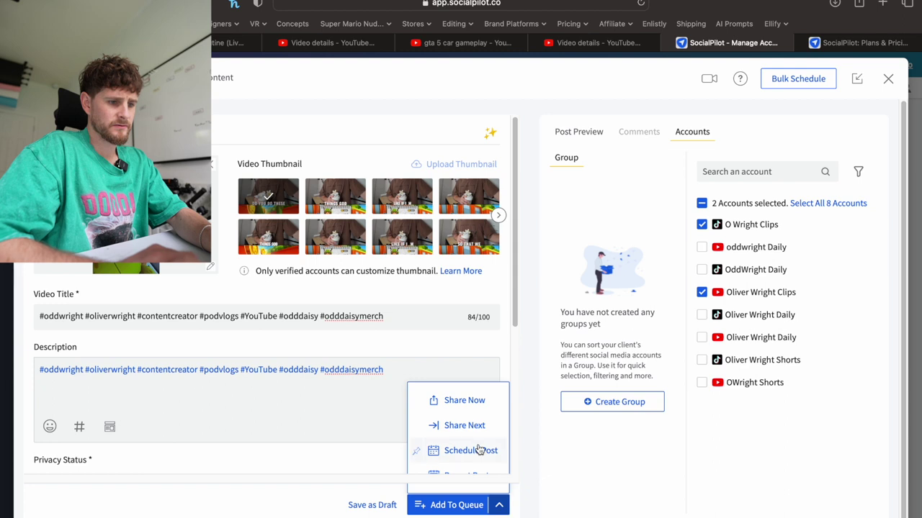
scroll(479, 447, "down", 1)
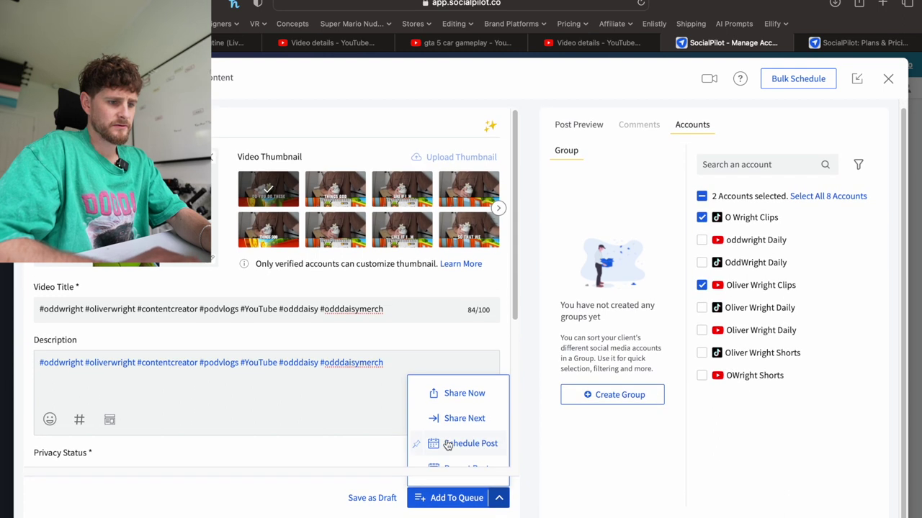
left_click(520, 451)
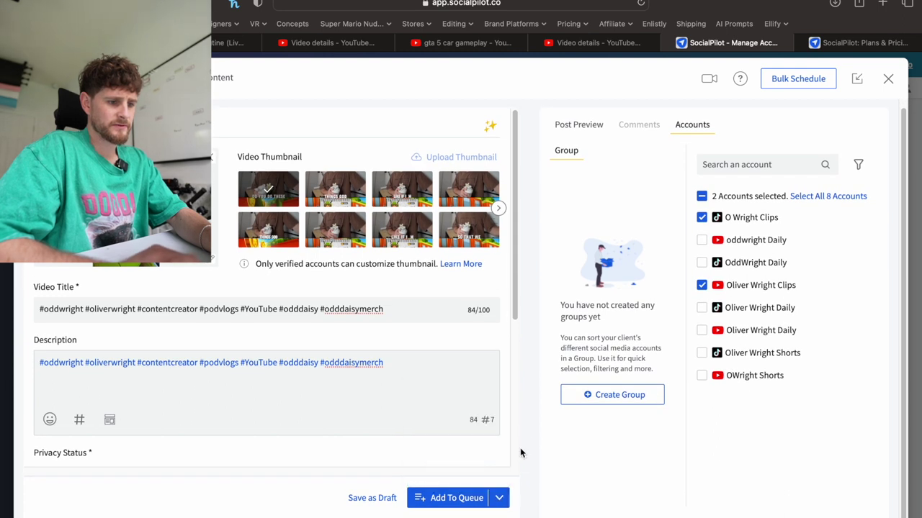
scroll(521, 453, "up", 1)
left_click(497, 511)
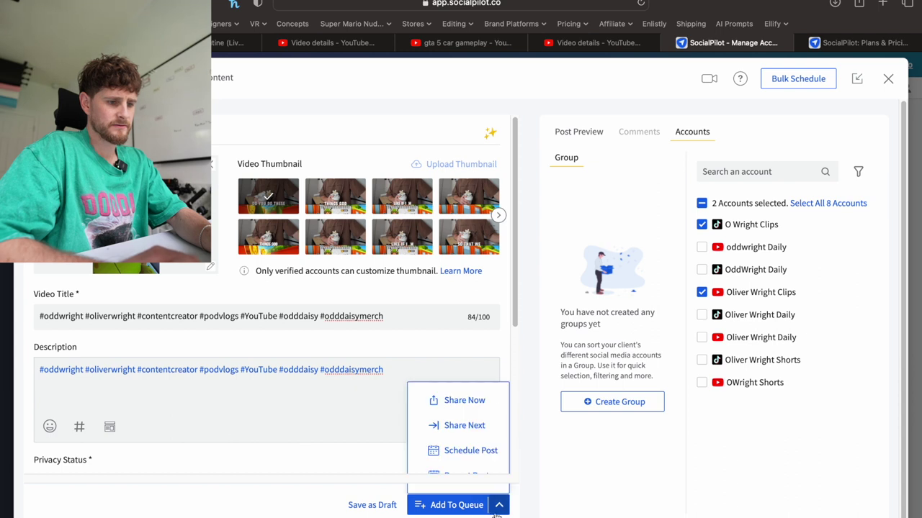
left_click(536, 450)
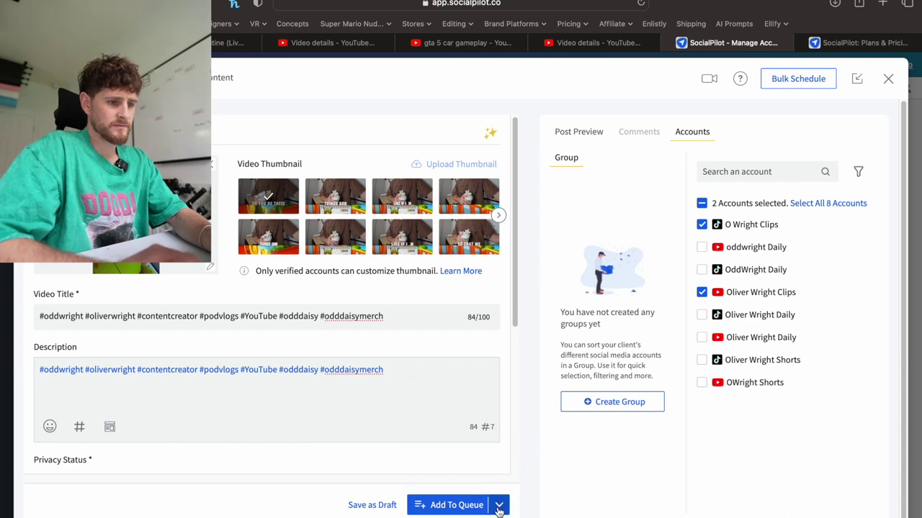
left_click(498, 510)
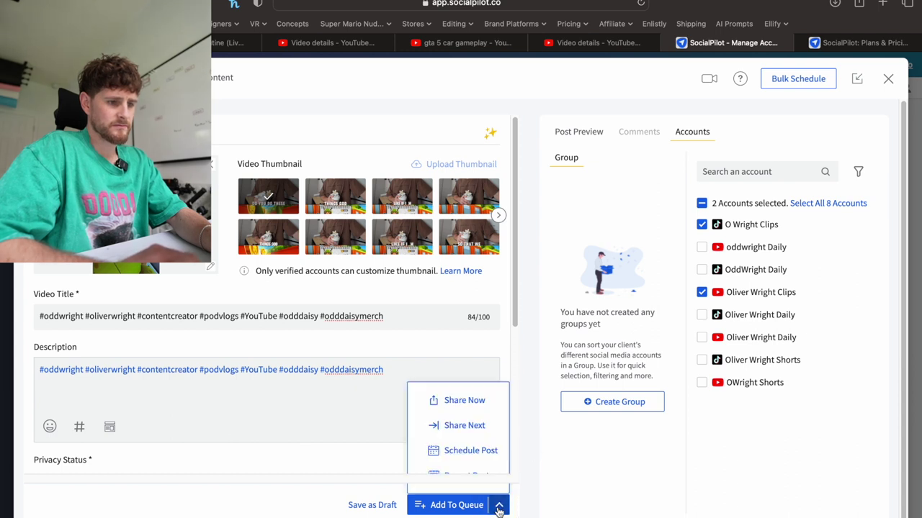
left_click(471, 405)
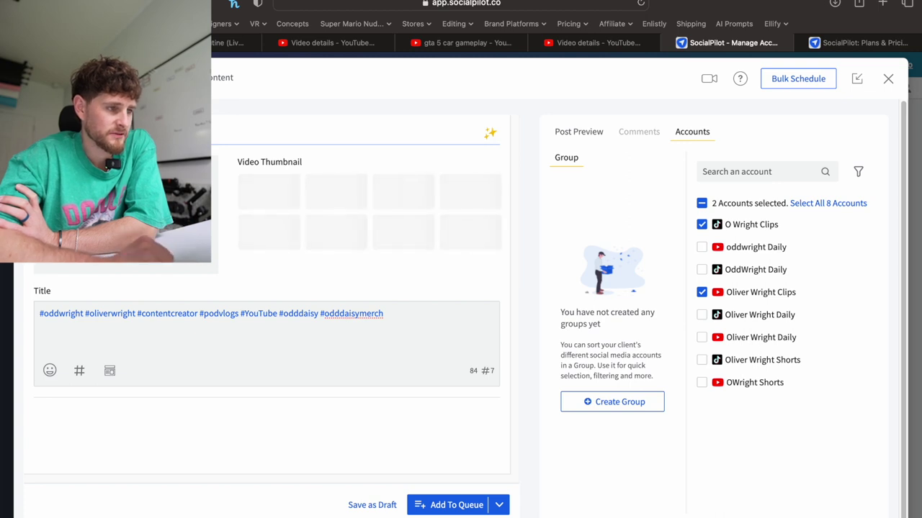
Discard the draft post, then download SocialPilot's sample bulk-schedule sample.csv and open it in Numbers
left_click(216, 77)
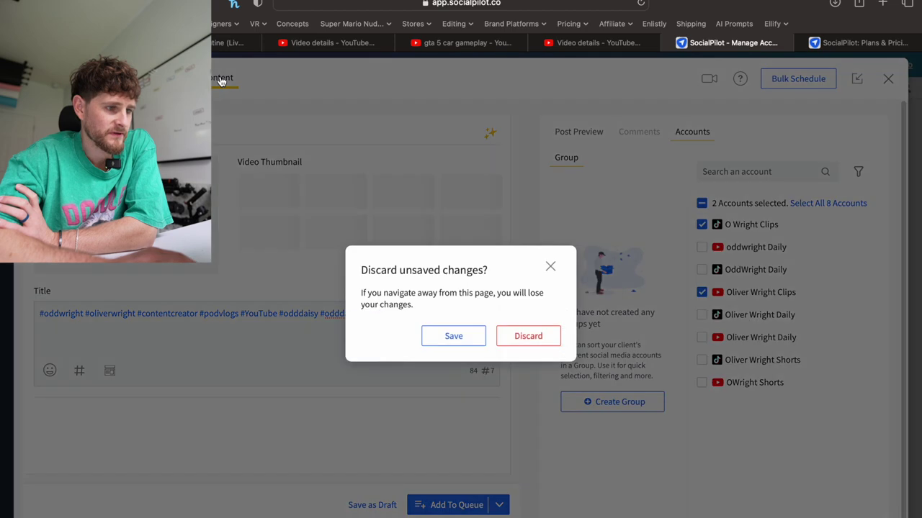
left_click(513, 337)
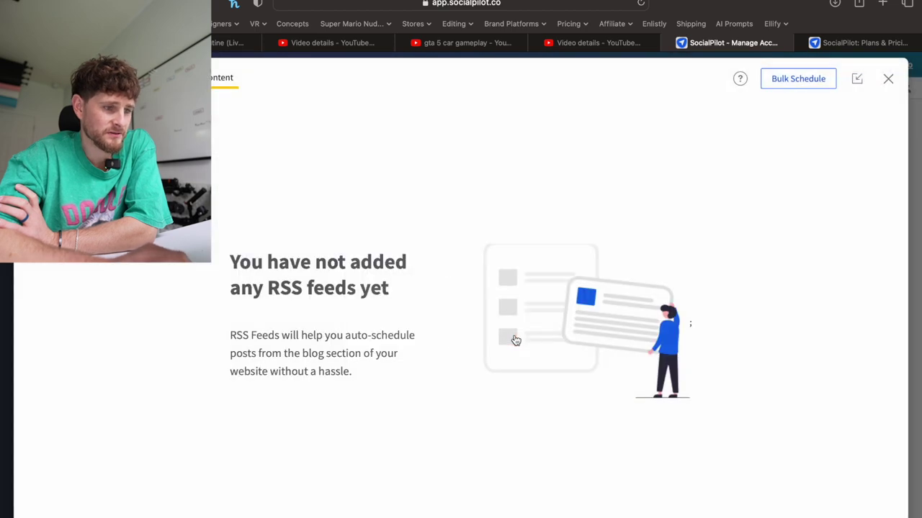
left_click(791, 85)
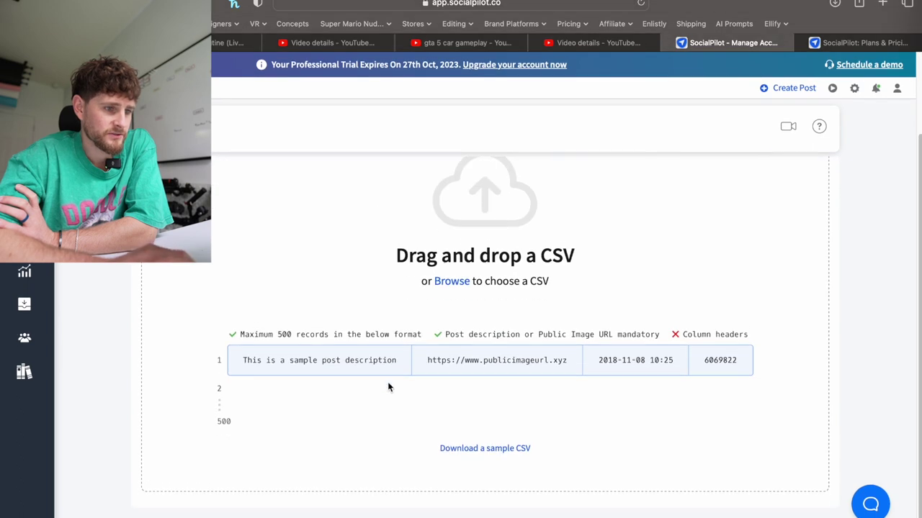
left_click(482, 450)
left_click(574, 307)
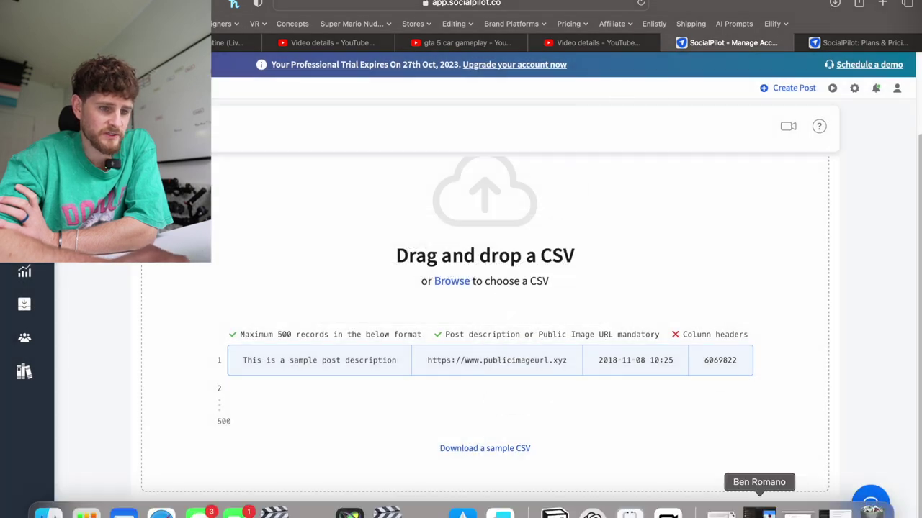
left_click(759, 510)
left_click(720, 477)
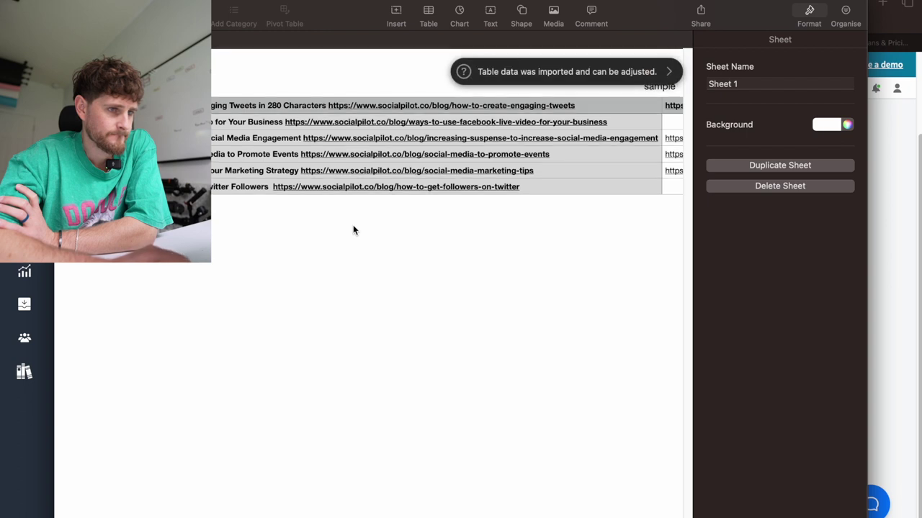
Scroll across sample.csv and follow the row 3 link, closing the webinar page it opens
scroll(353, 230, "right", 10)
scroll(354, 229, "right", 10)
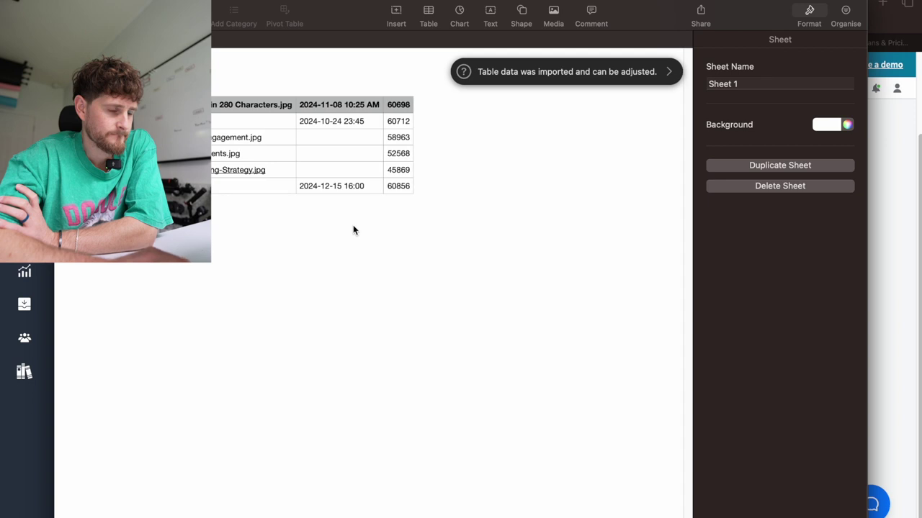
scroll(353, 230, "left", 8)
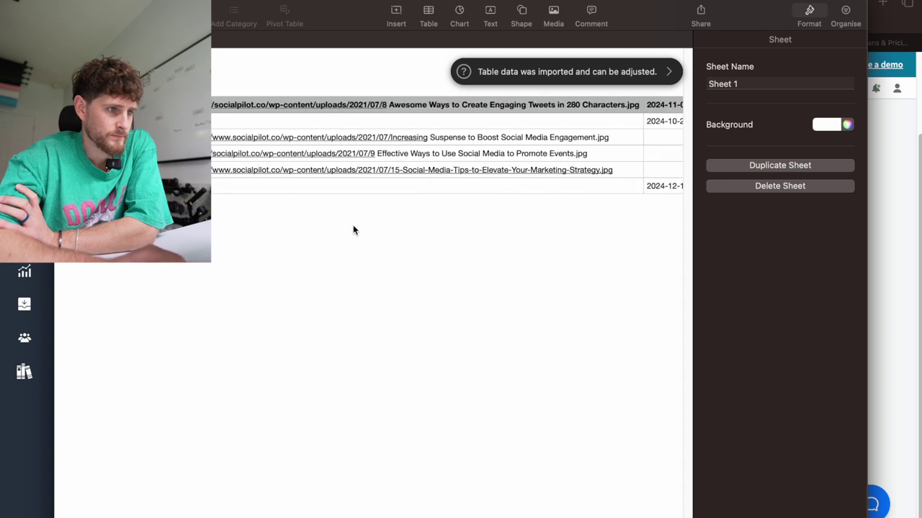
scroll(353, 230, "left", 4)
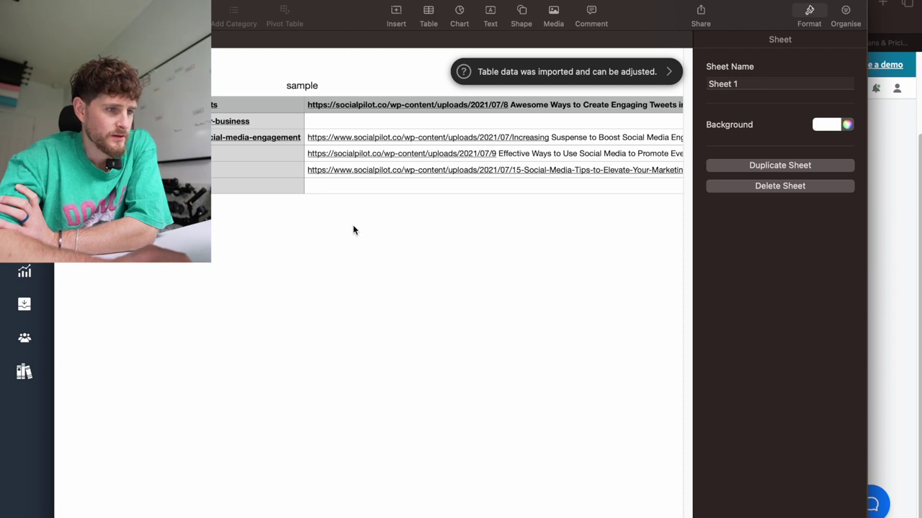
left_click(386, 138)
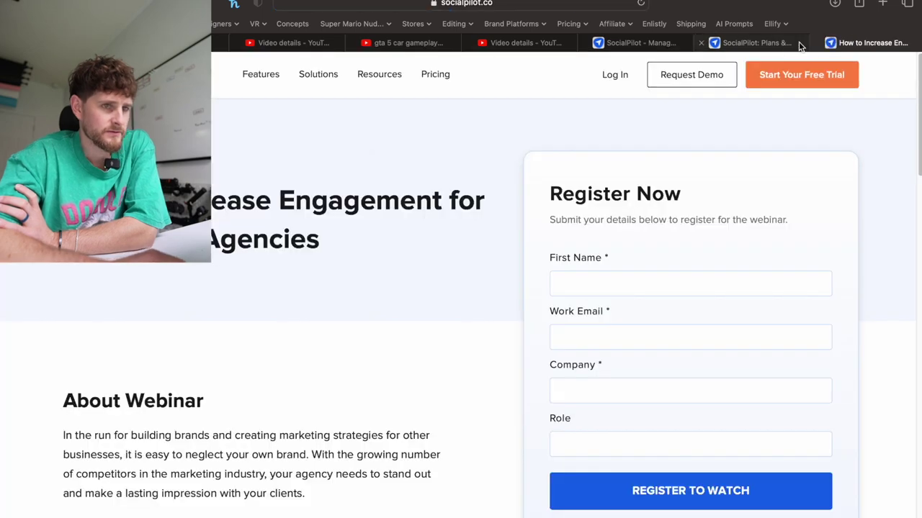
left_click(819, 43)
Return to SocialPilot's Bulk Schedule page and open its bulk scheduling tutorial article
key("super+Tab")
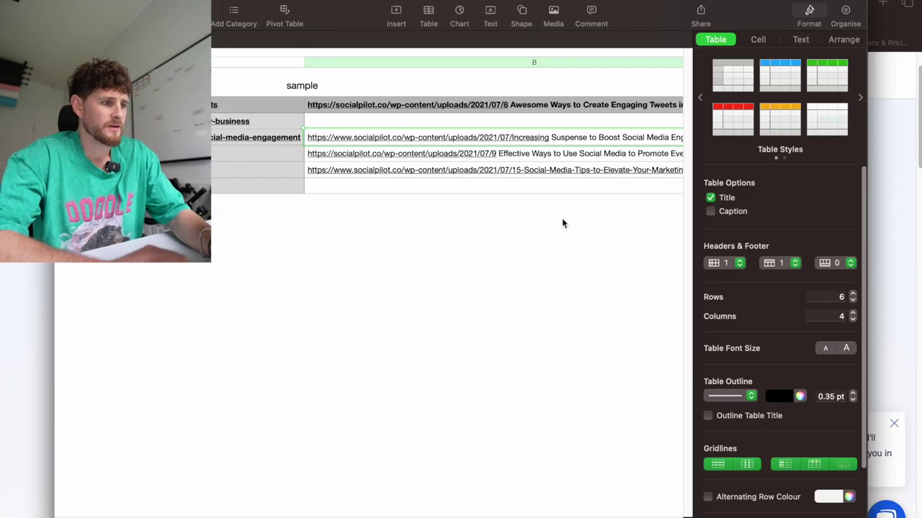
key("super+Tab")
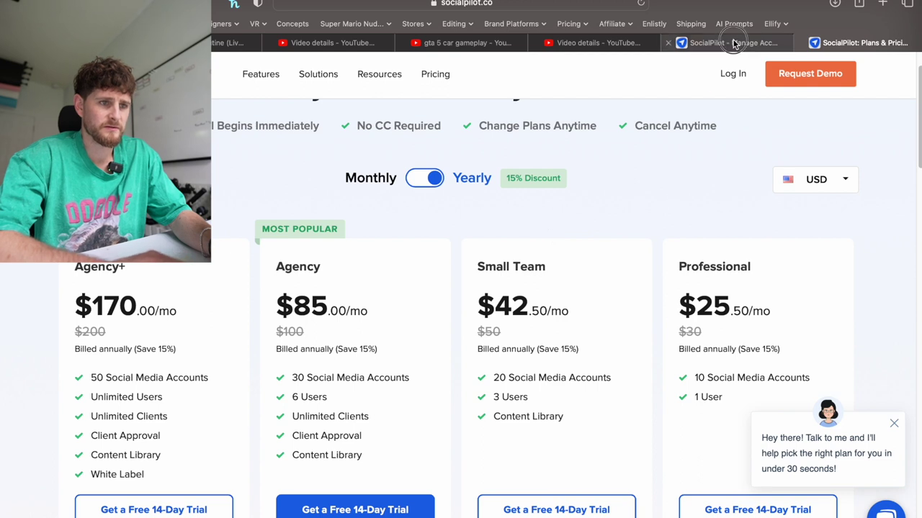
left_click(733, 43)
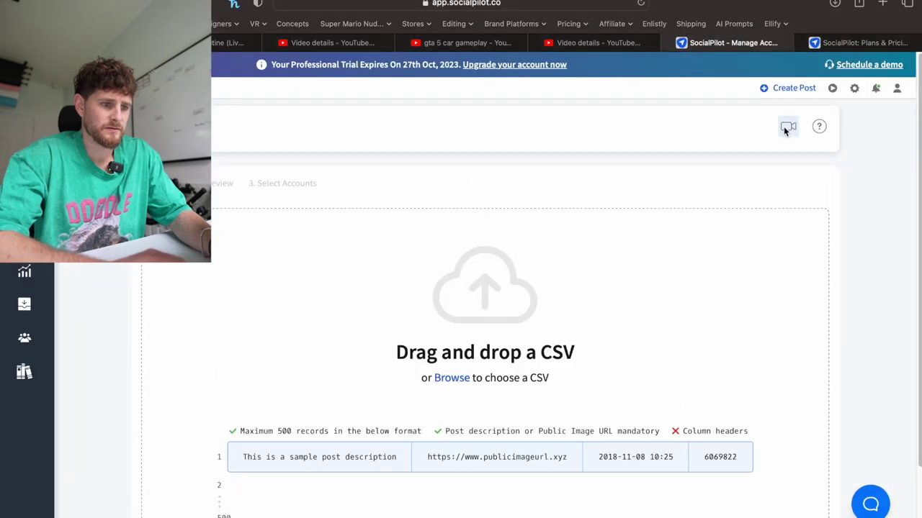
scroll(448, 144, "down", 3)
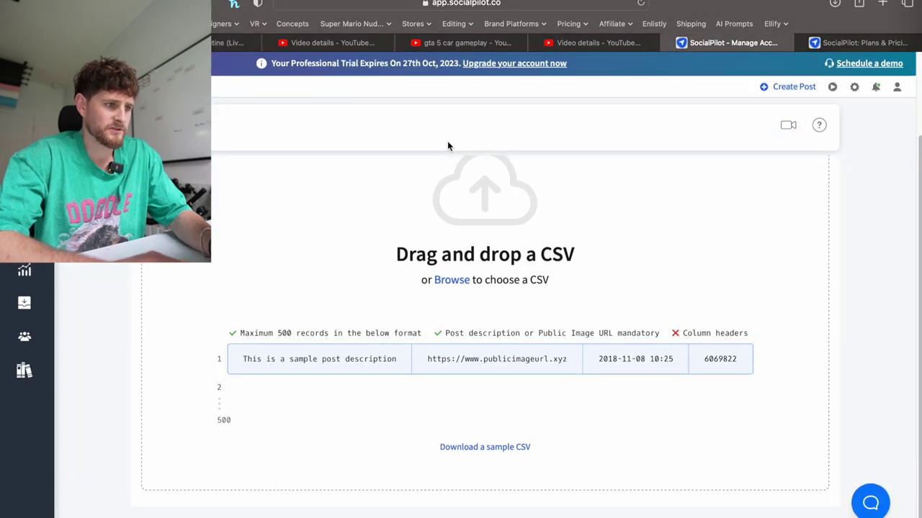
scroll(450, 294, "up", 3)
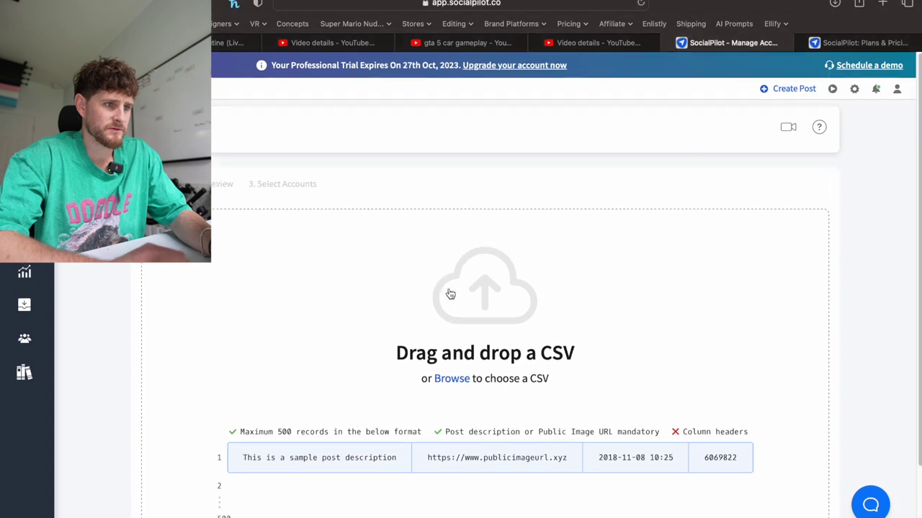
left_click(789, 129)
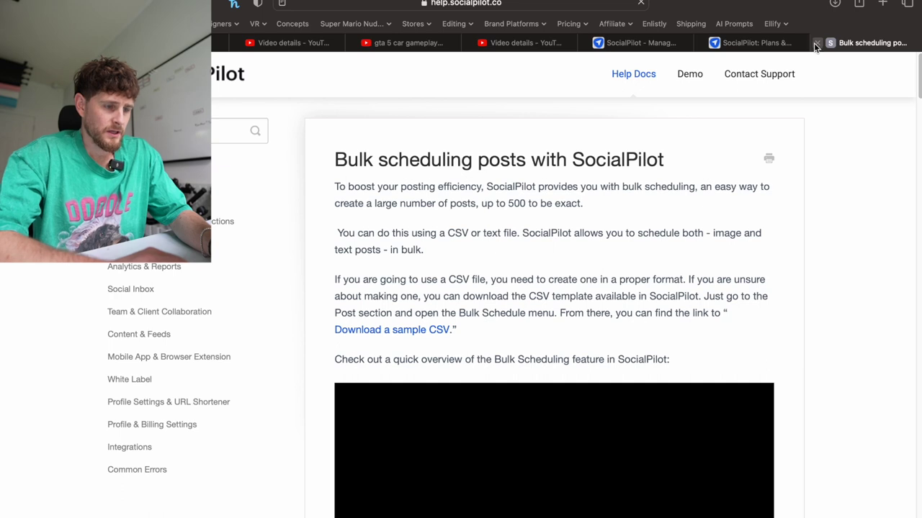
Read through the 'Bulk scheduling posts with SocialPilot' help article
scroll(796, 310, "down", 1)
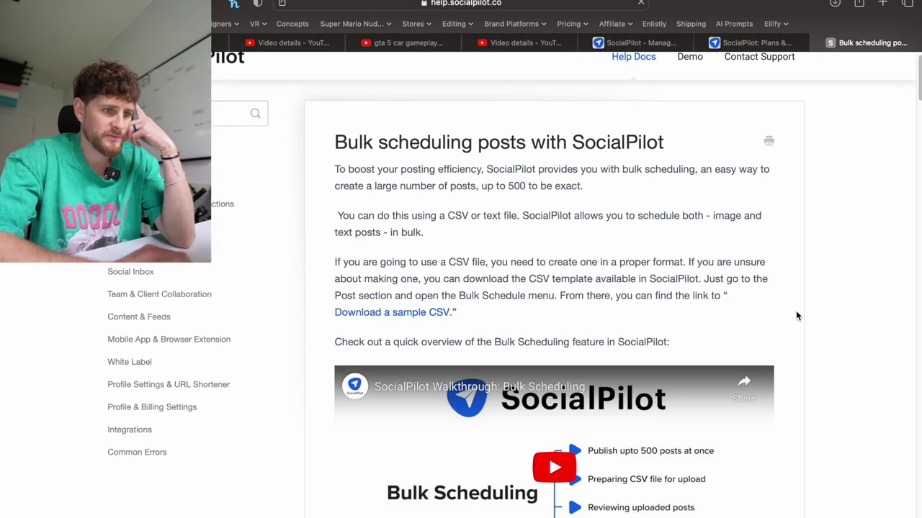
scroll(797, 316, "down", 1)
scroll(796, 315, "down", 3)
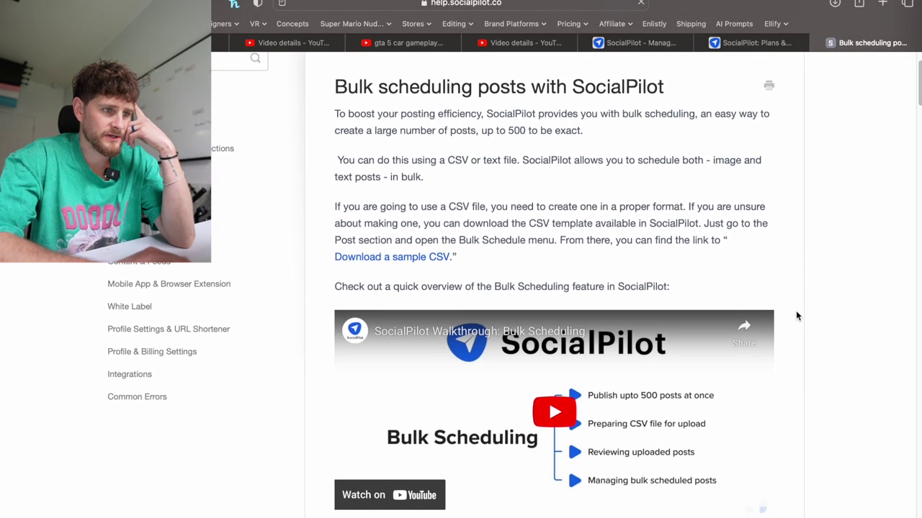
scroll(796, 315, "down", 1)
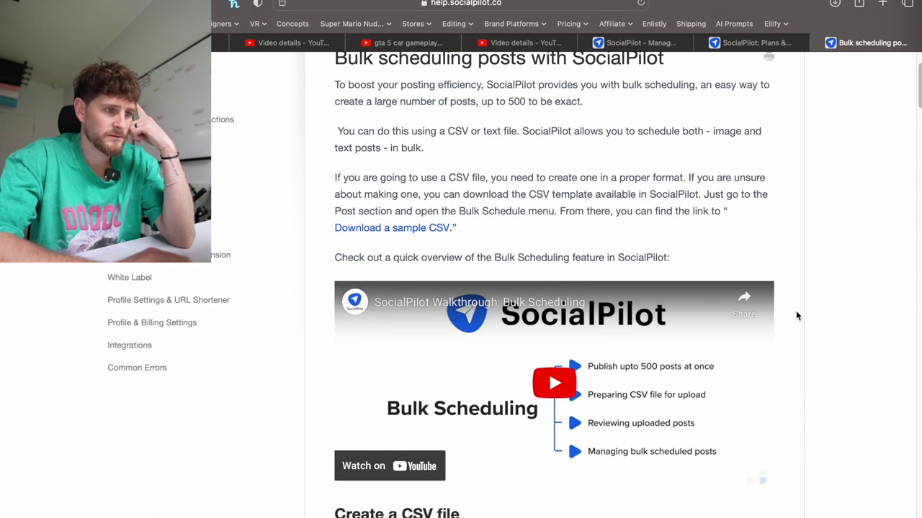
scroll(796, 314, "down", 1)
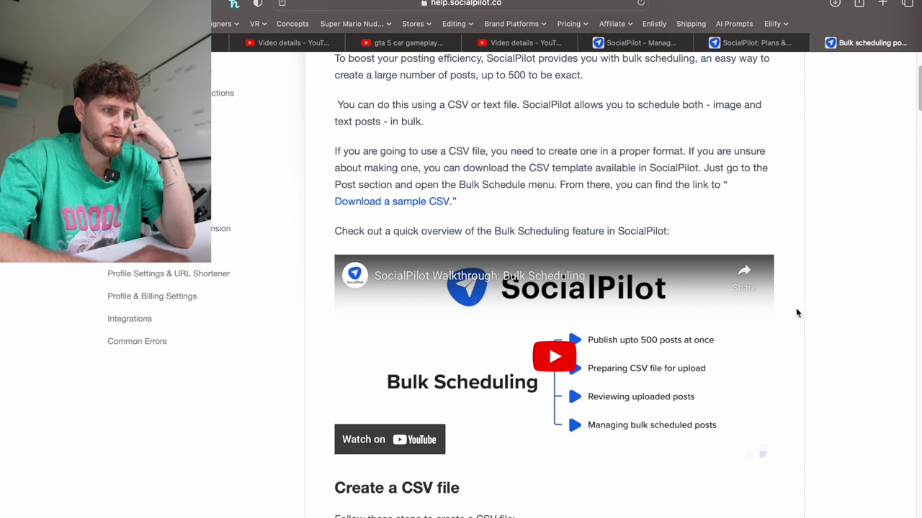
scroll(797, 313, "down", 5)
scroll(796, 313, "down", 8)
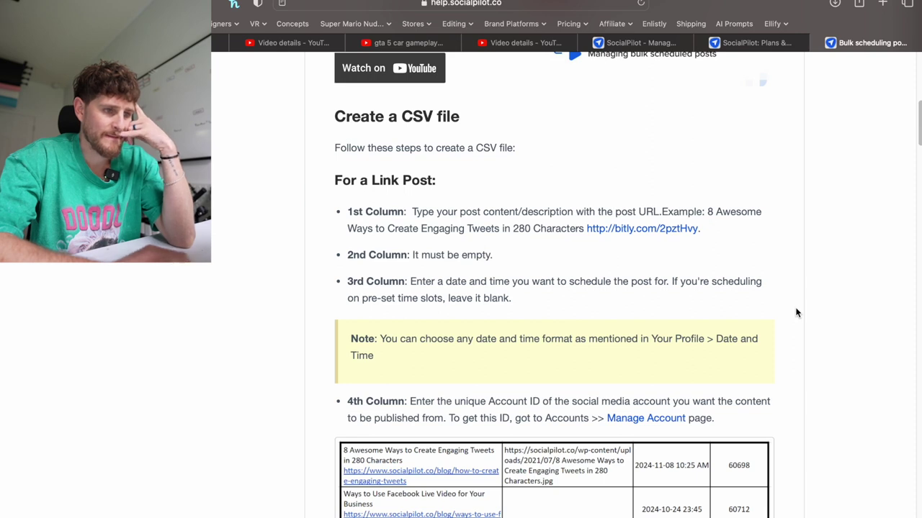
scroll(797, 312, "down", 8)
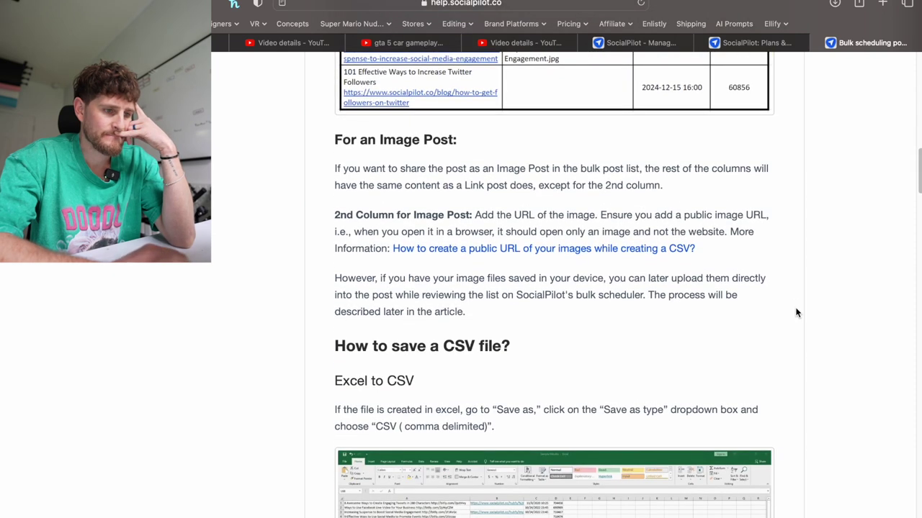
scroll(797, 312, "down", 6)
scroll(796, 312, "up", 10)
scroll(797, 312, "up", 6)
scroll(796, 312, "up", 4)
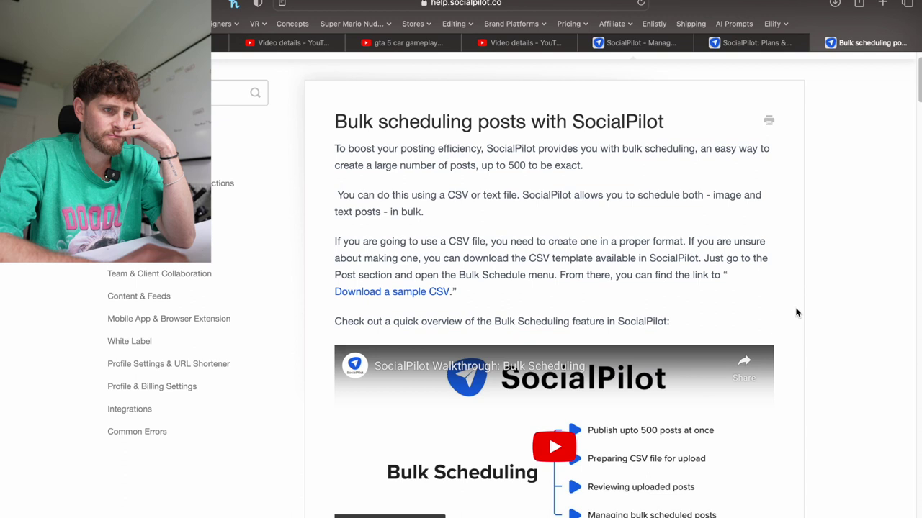
scroll(796, 312, "down", 3)
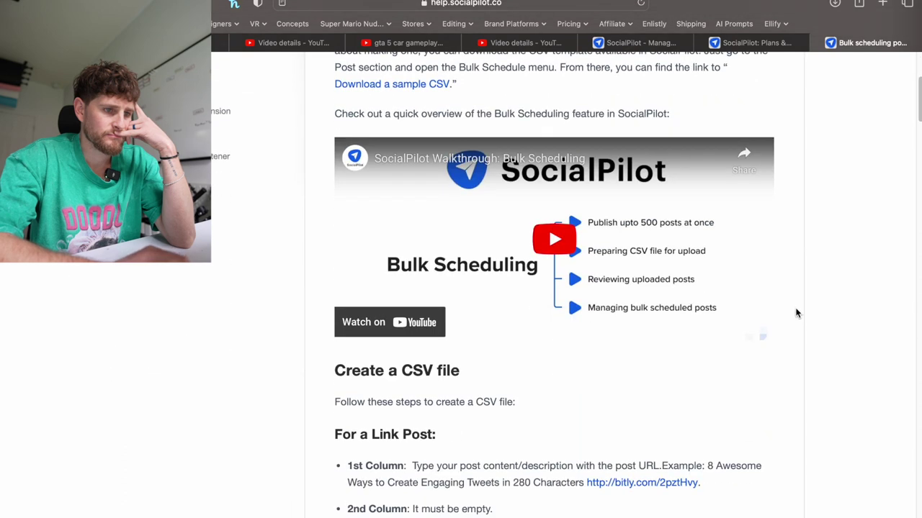
Play, skip ahead in and pause the walkthrough video, then go back to SocialPilot's CSV upload tab
left_click(554, 241)
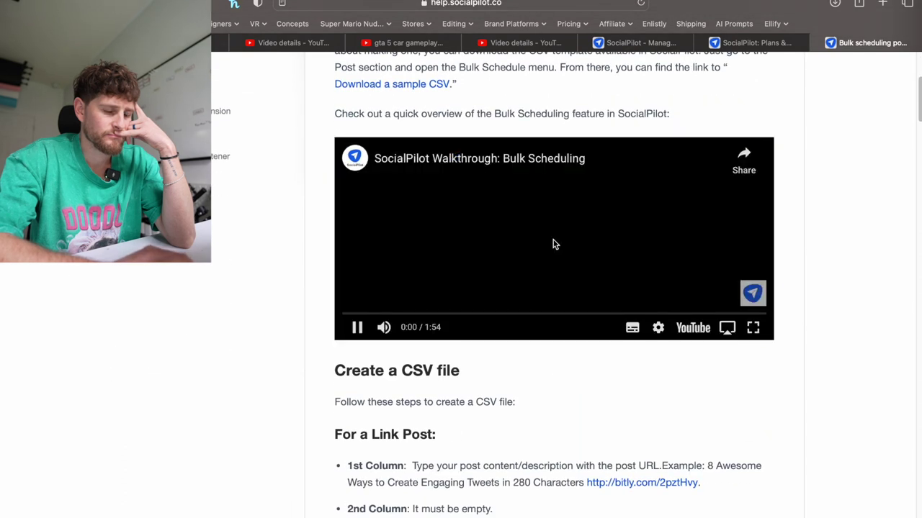
left_click_drag(363, 314, 366, 317)
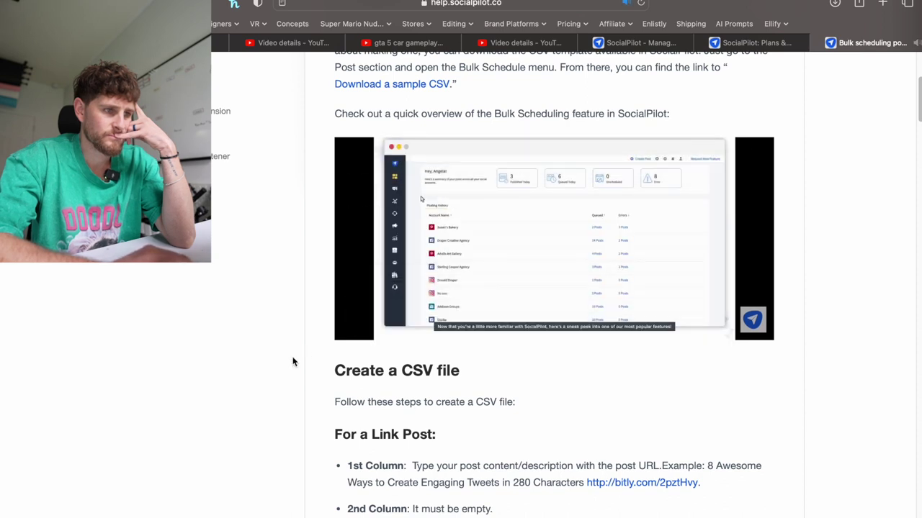
mouse_move(367, 311)
left_click_drag(367, 311, 395, 318)
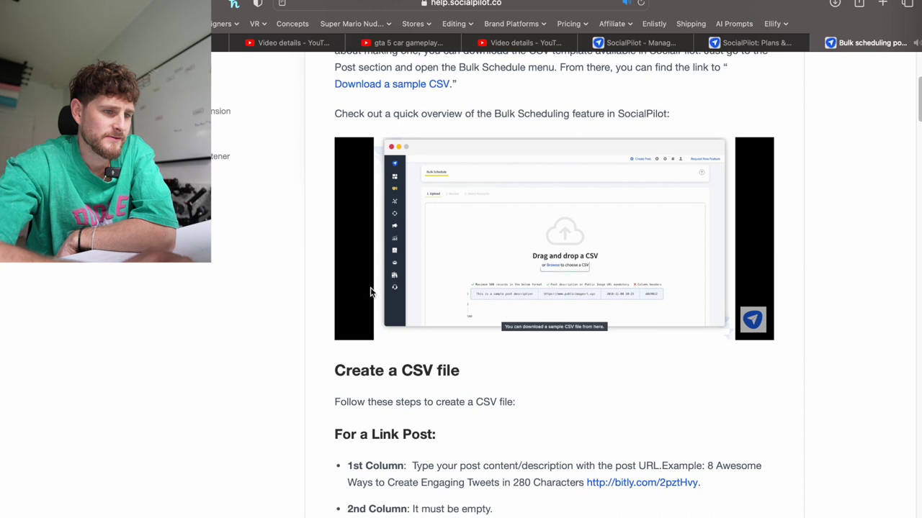
mouse_move(432, 267)
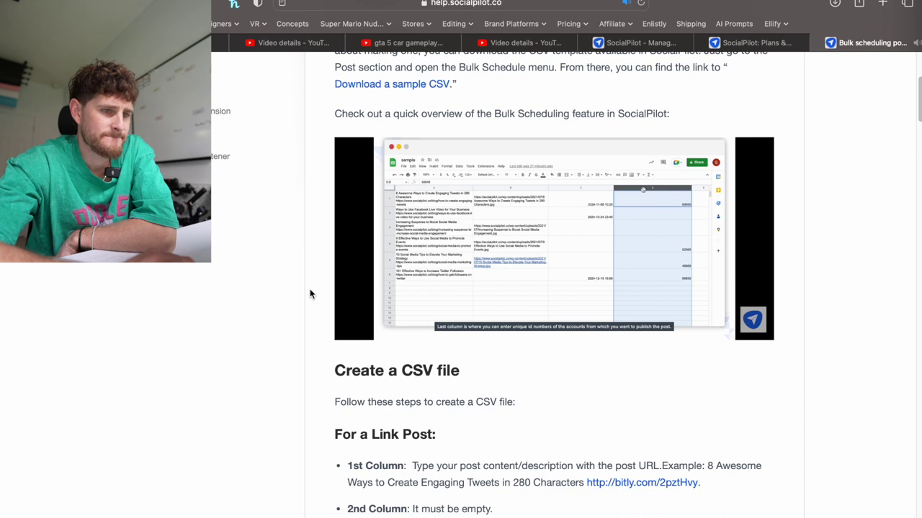
mouse_move(513, 244)
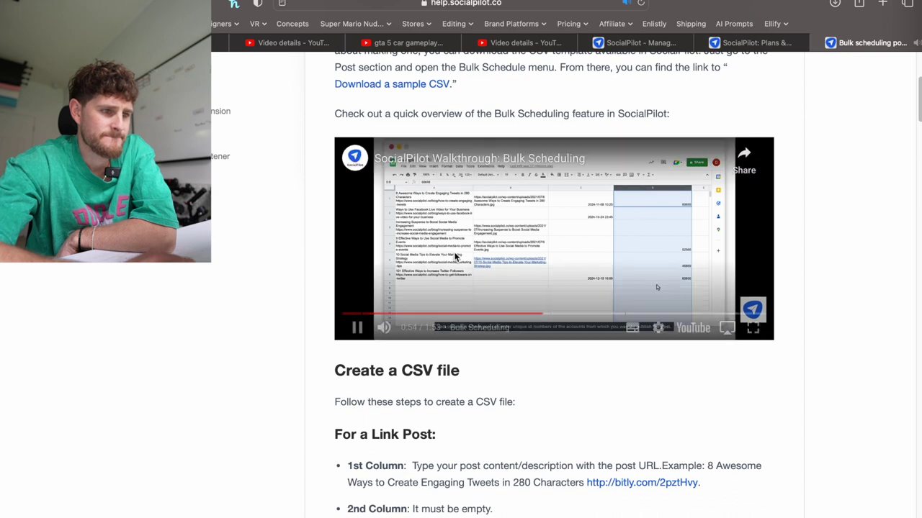
left_click(513, 244)
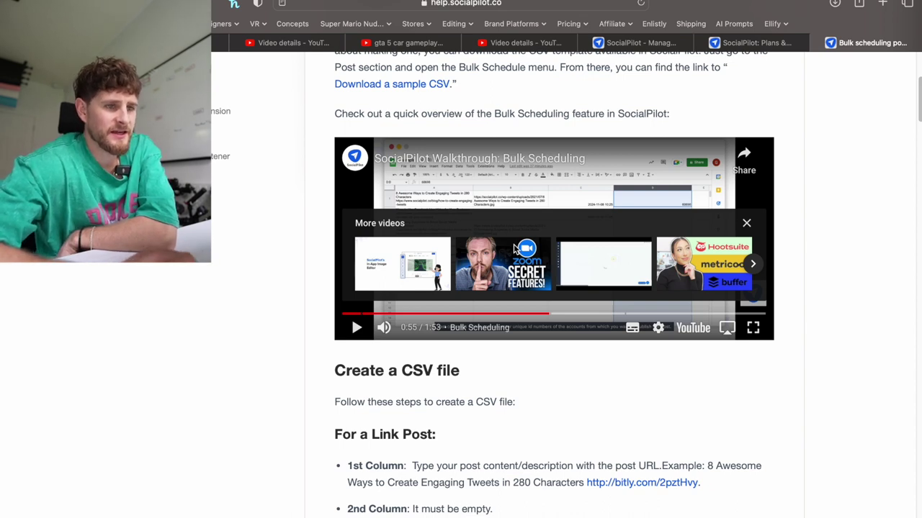
left_click(620, 47)
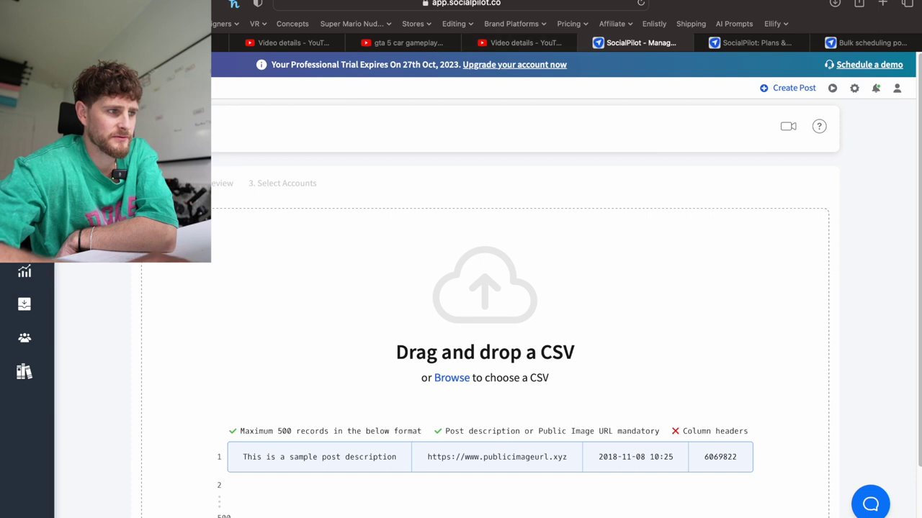
Start a new post with the hashtag list pasted as its description
scroll(485, 324, "down", 3)
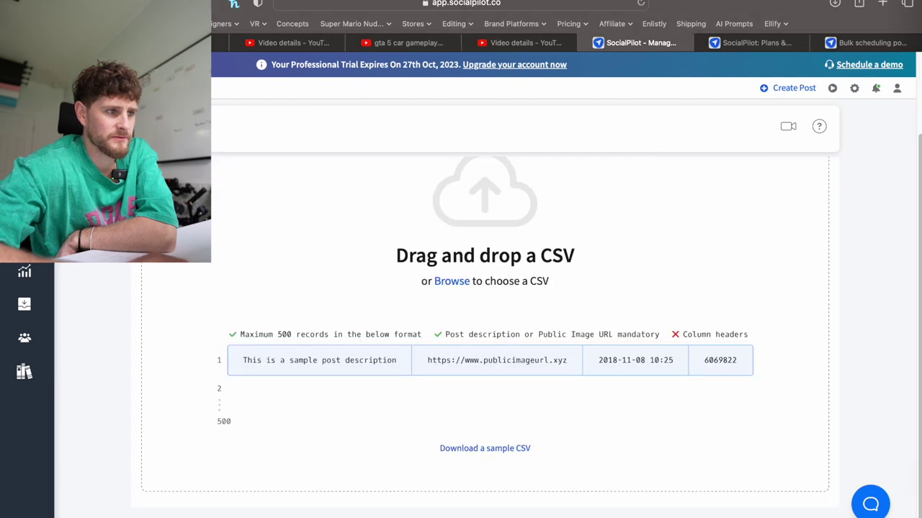
scroll(485, 324, "up", 3)
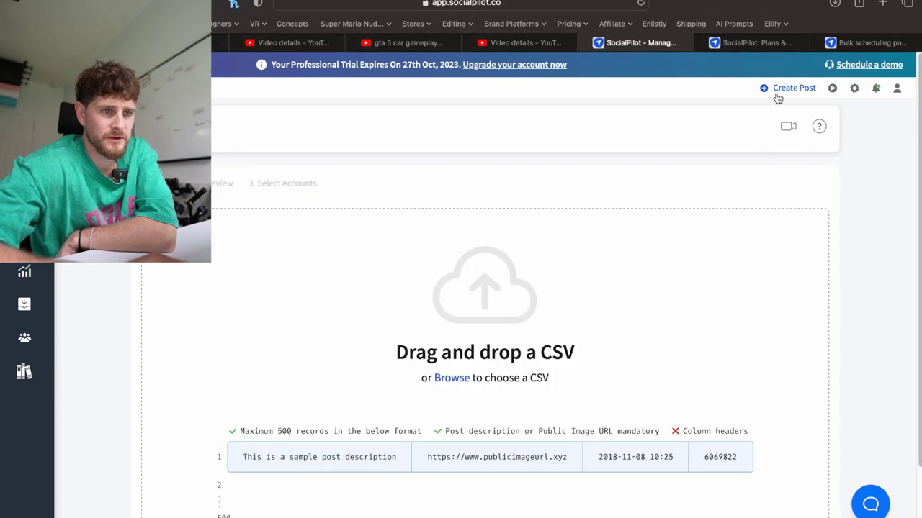
left_click(791, 88)
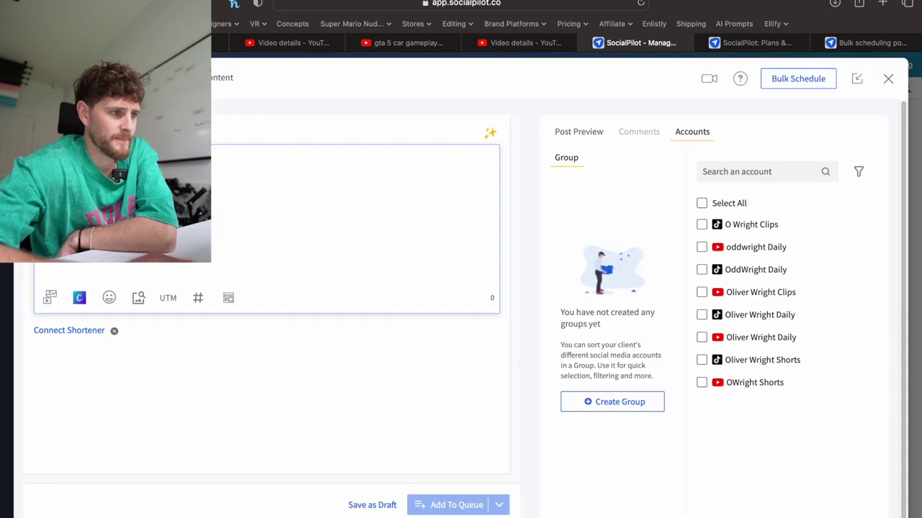
key("super+v")
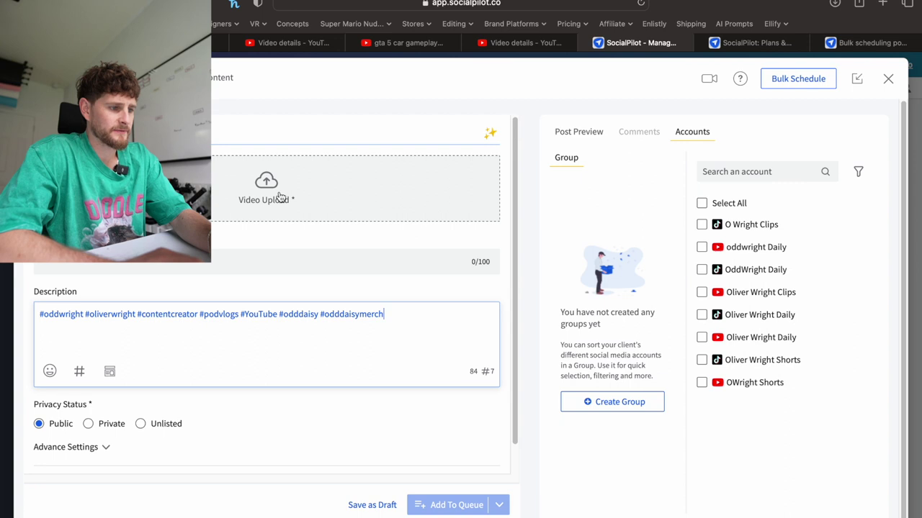
Upload 11.mov from the Finder clips folder into the post's Video Upload area
key("super+Tab")
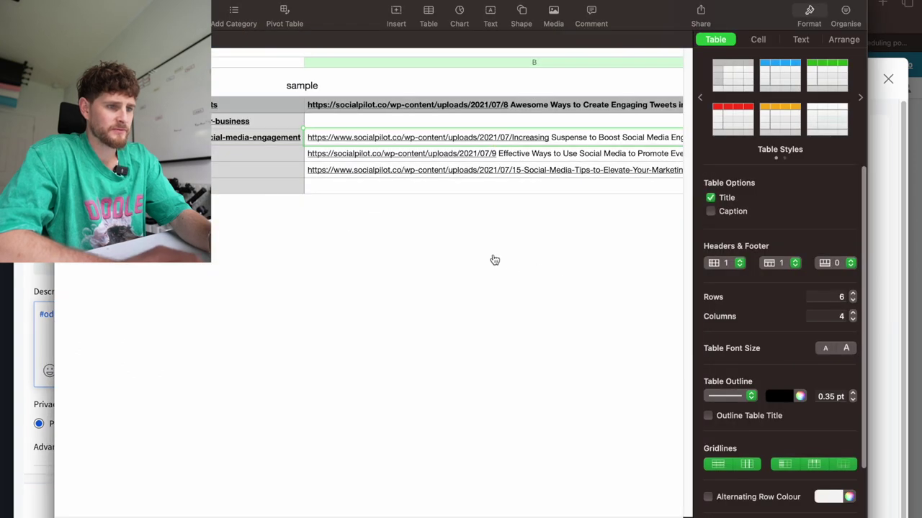
key("super+Tab")
key("super+Tab")
key("super+Tab")
left_click_drag(695, 292, 270, 192)
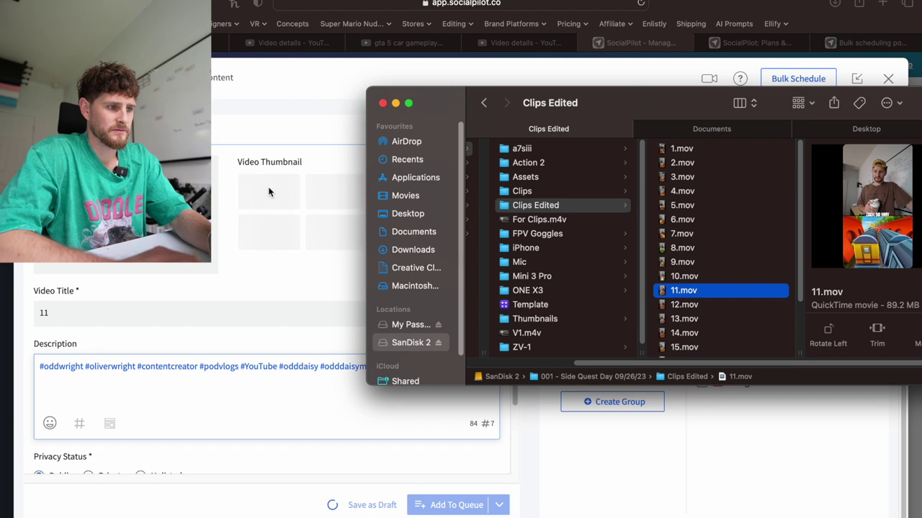
key("super+Tab")
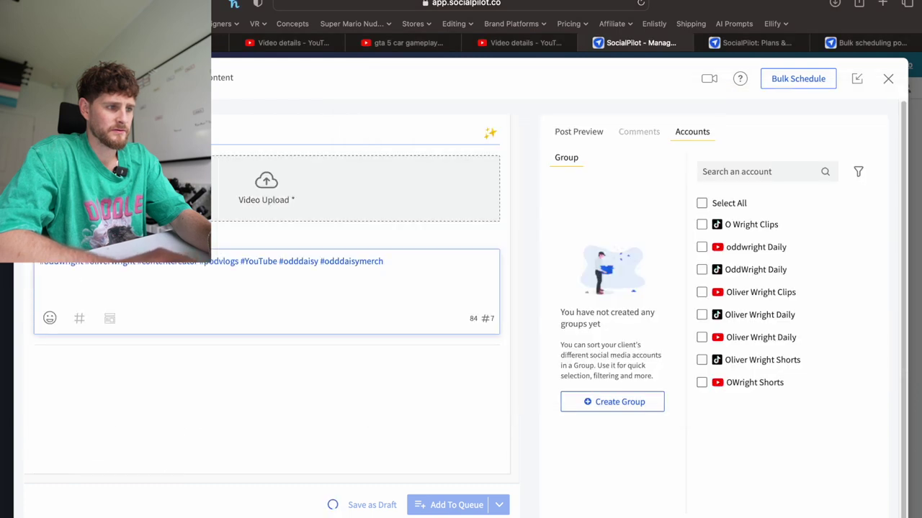
key("super+Tab")
left_click_drag(705, 291, 231, 183)
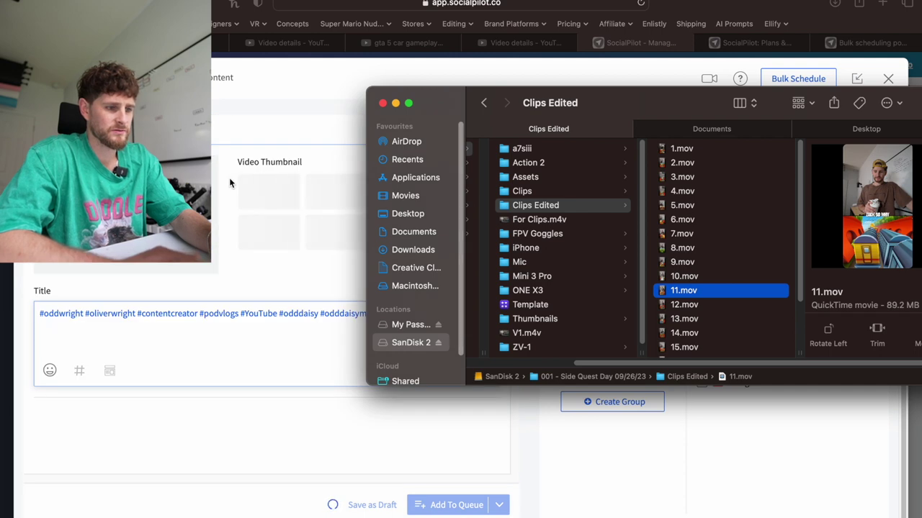
key("super+Tab")
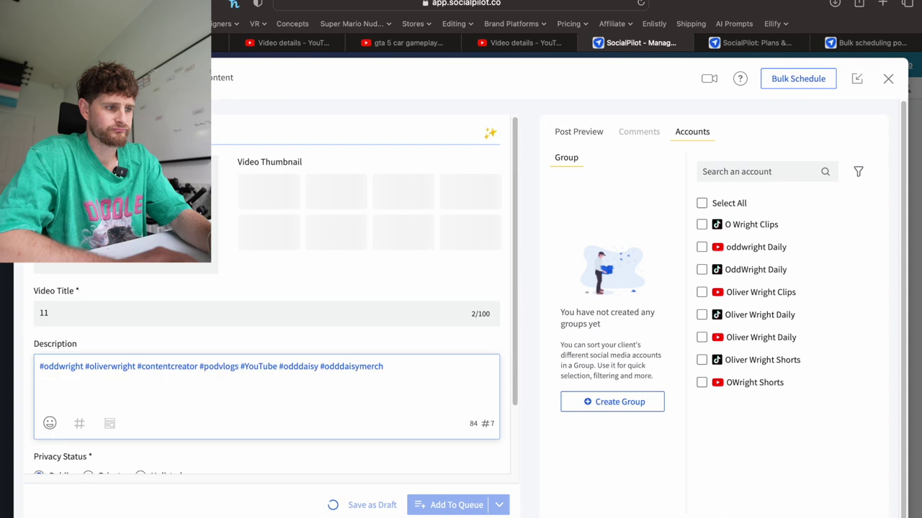
Set the video title to the hashtag line and select the O Wright Clips account
left_click(113, 316)
key("super+a")
type("#oddwright #oliverwright #contentcreator #podvlogs #YouTube #odddaisy #odddaisymerch")
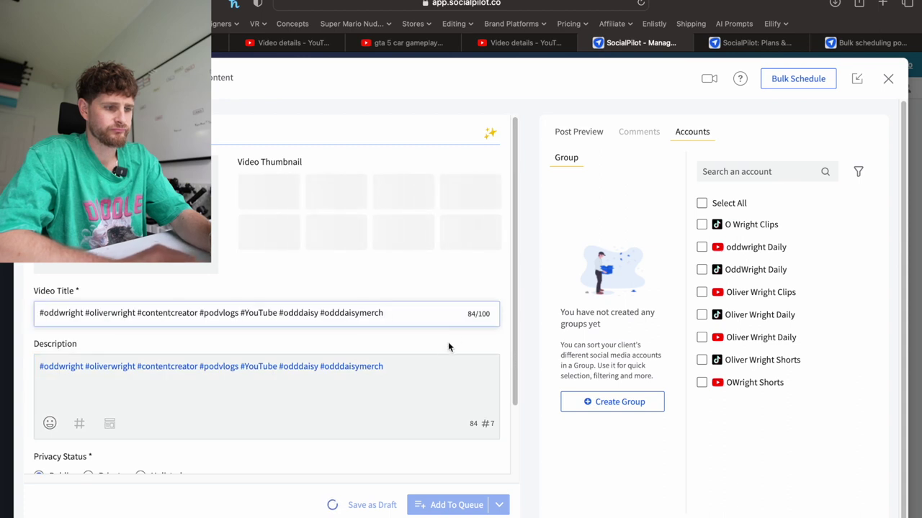
left_click(701, 226)
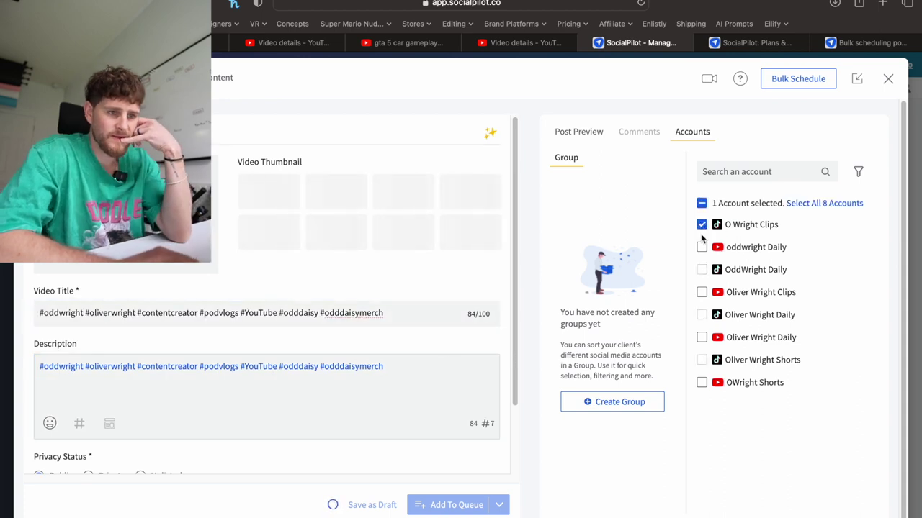
Also select the Oliver Wright Clips YouTube channel as a post destination
left_click(701, 295)
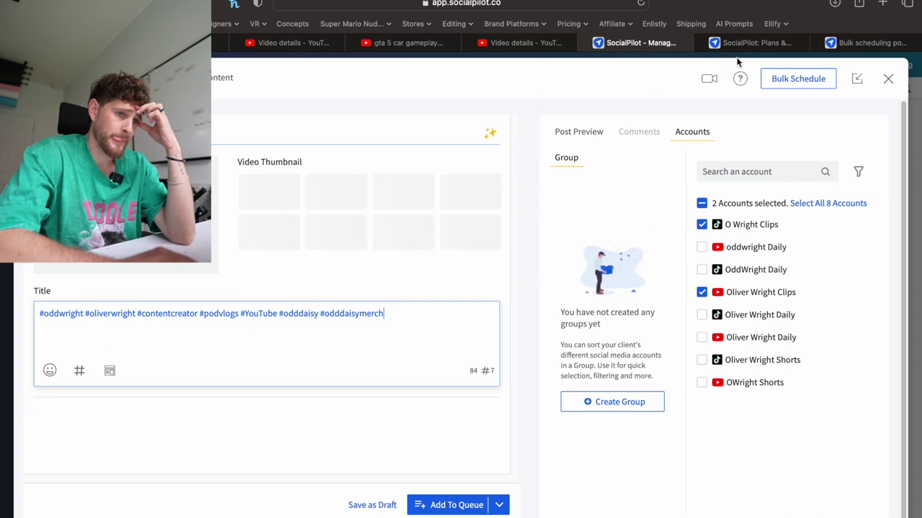
left_click(522, 117)
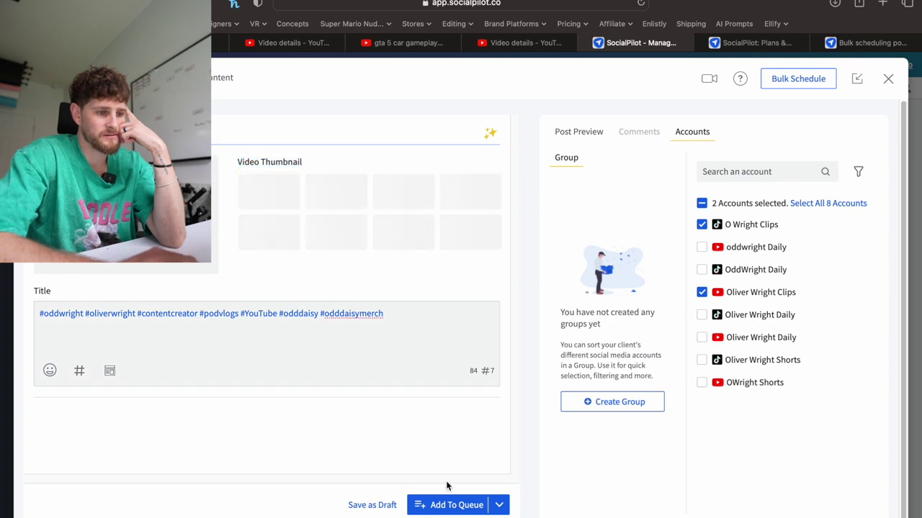
Try Share Next, then Share Now, to publish the post to both channels
left_click(498, 505)
left_click(479, 423)
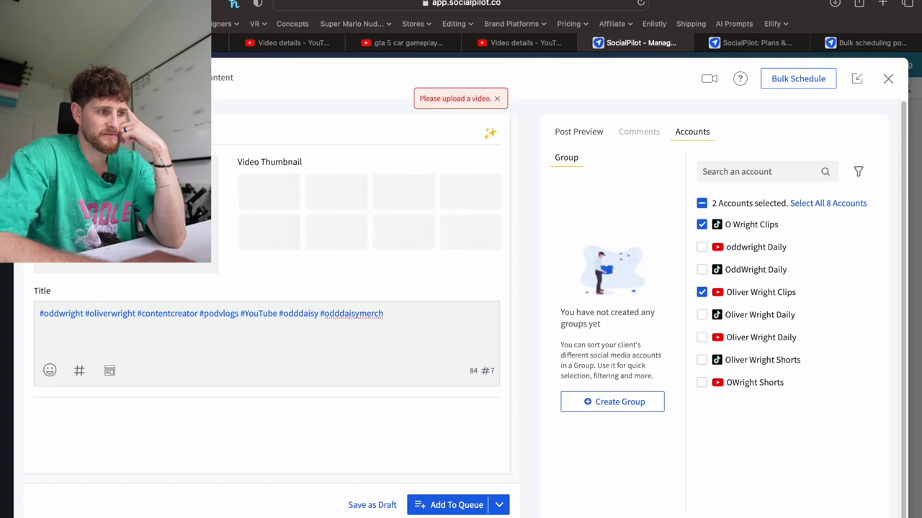
left_click(498, 504)
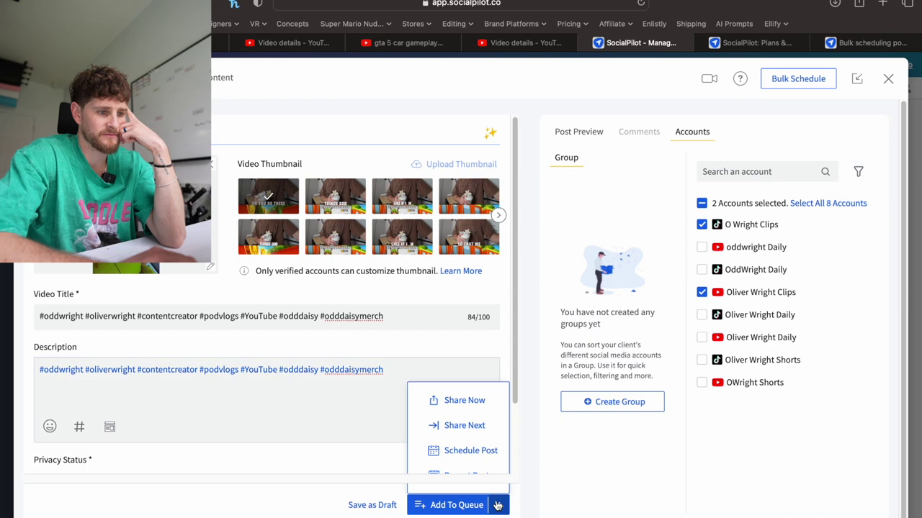
left_click(472, 401)
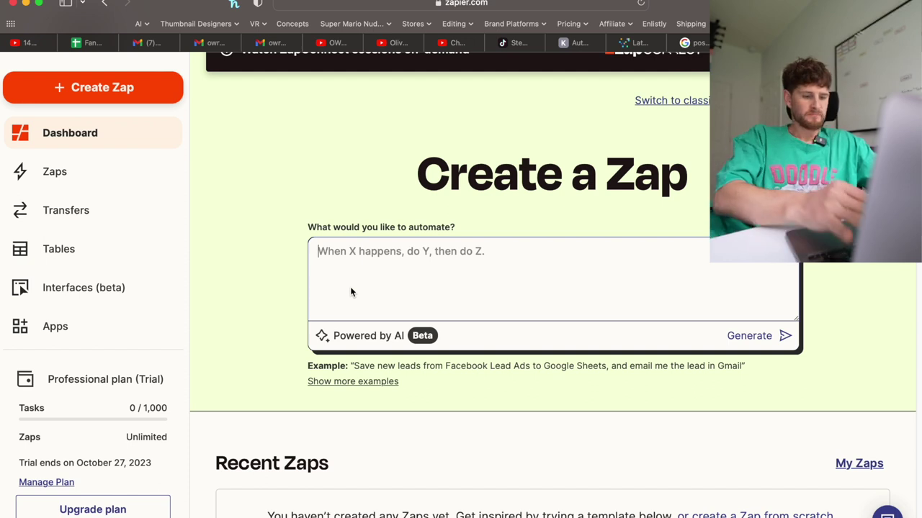
Prompt Zapier to schedule 10 Google Drive video files to post on all selected social profiles, and generate
type("When the Google Drive folder has 10 files")
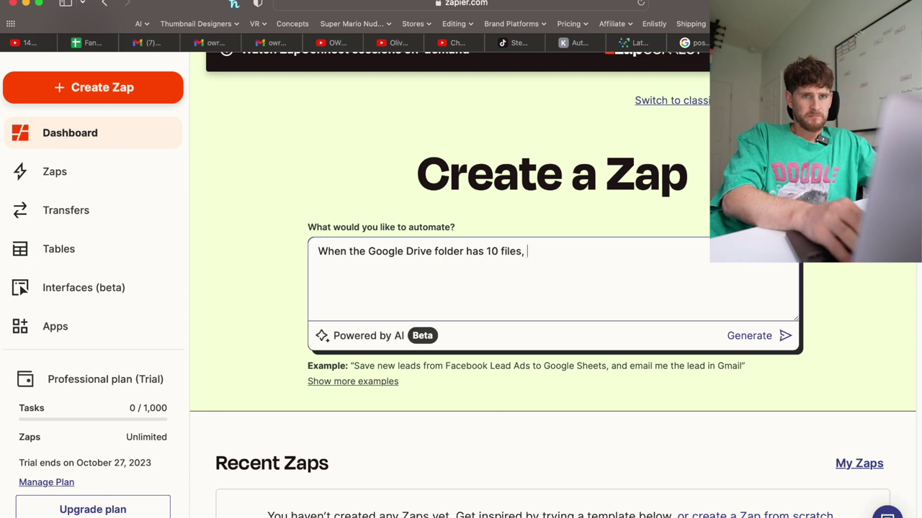
type(", schedule")
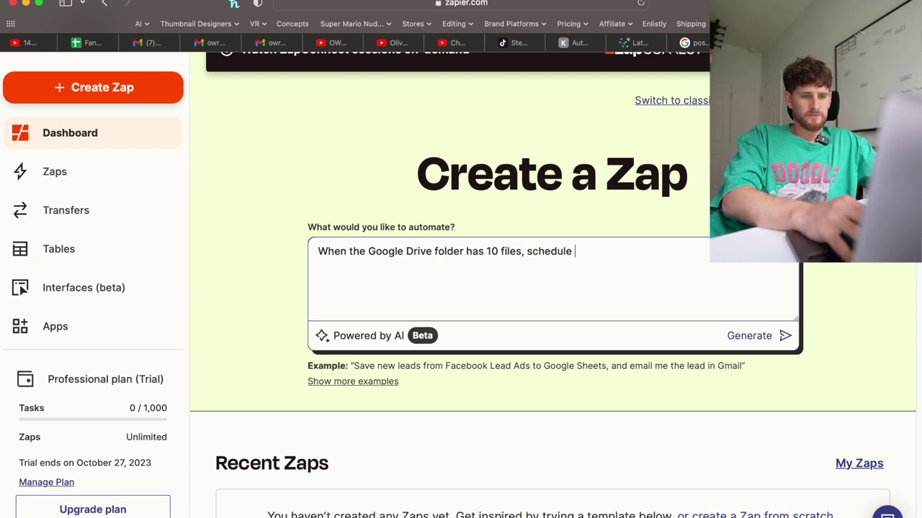
left_click(501, 250)
type("video")
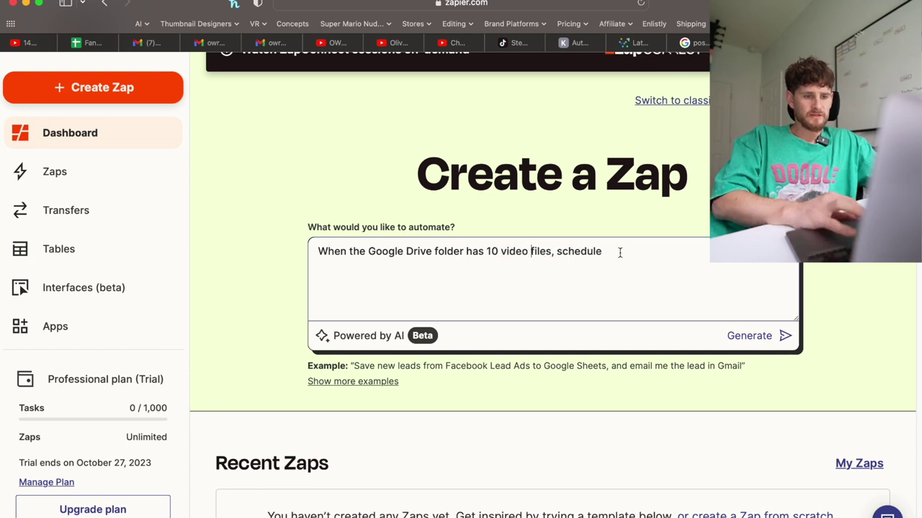
left_click(630, 253)
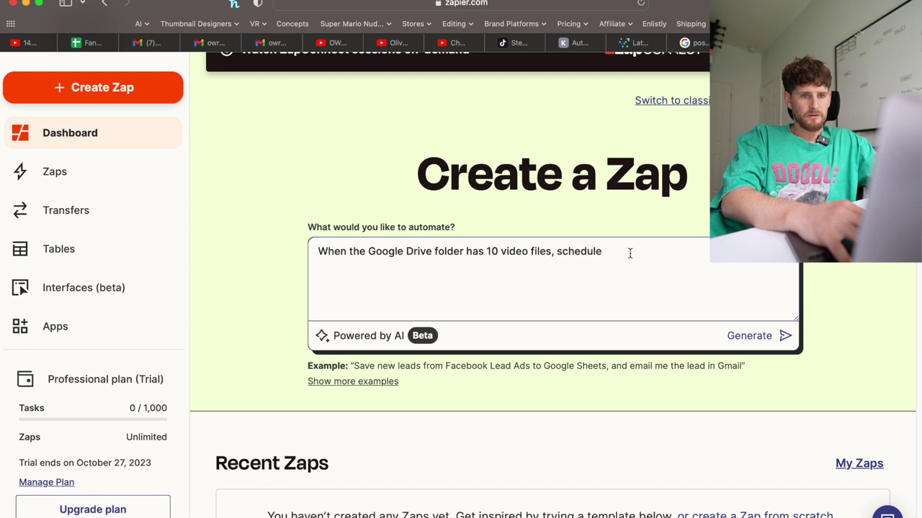
type("all t")
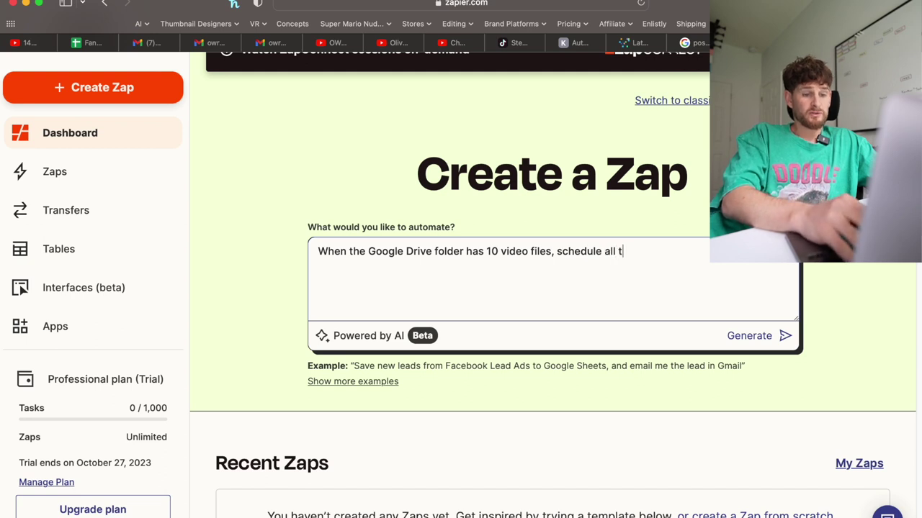
type("o post on ")
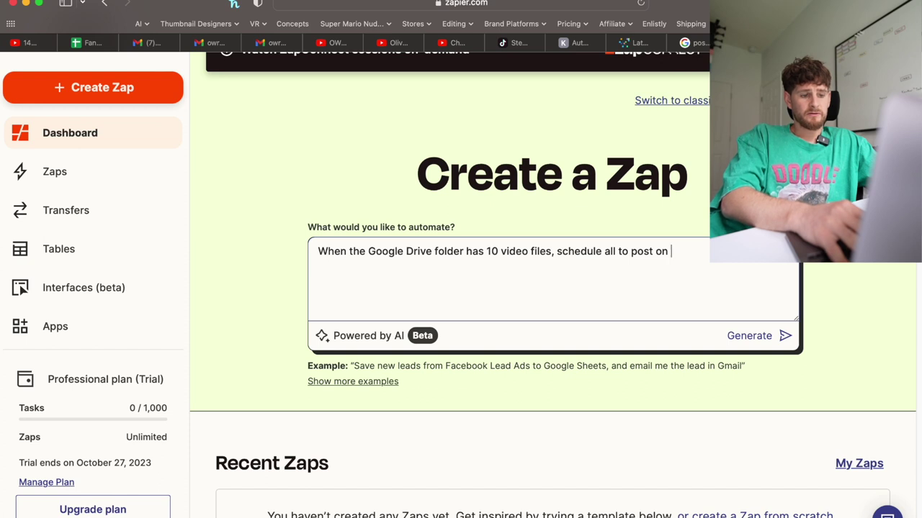
type("all socia")
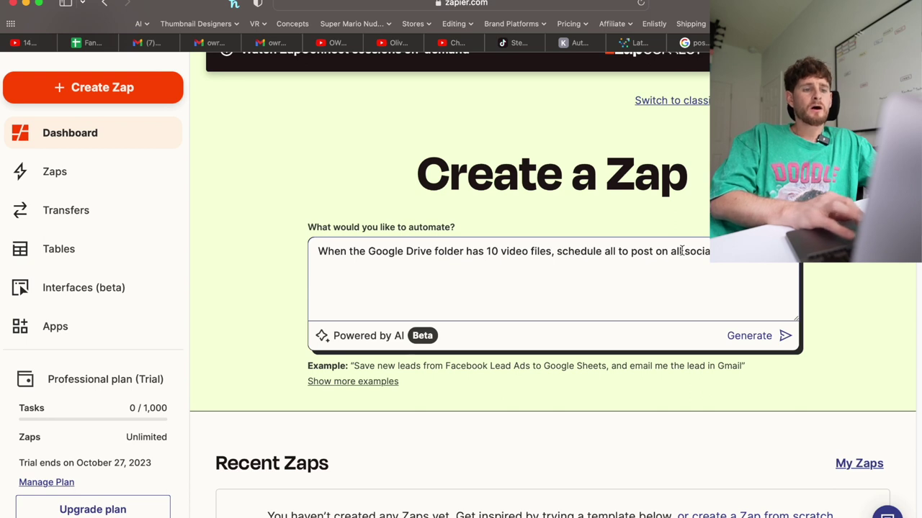
type("sele")
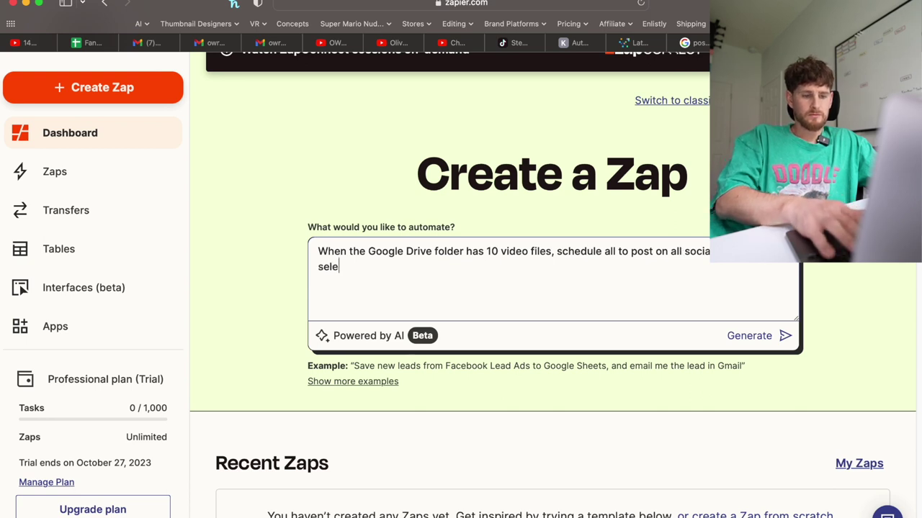
type("cted.")
key("Return")
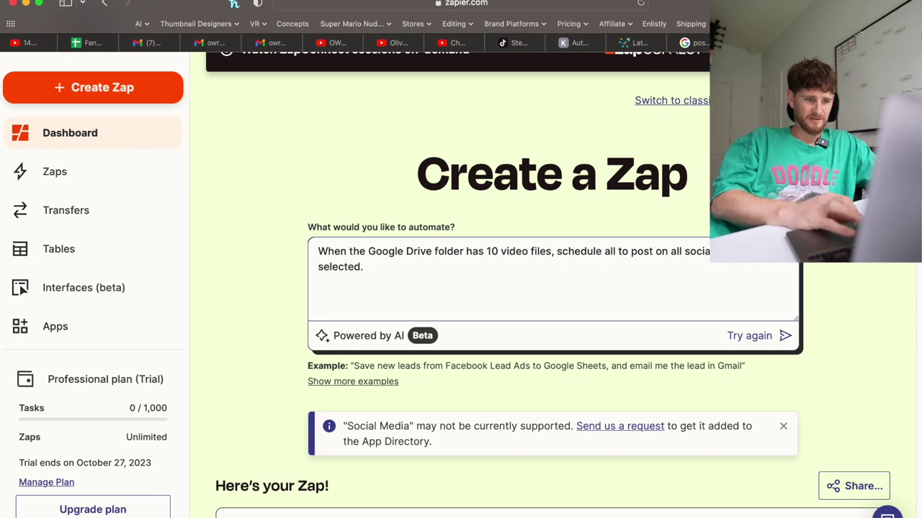
scroll(520, 273, "down", 3)
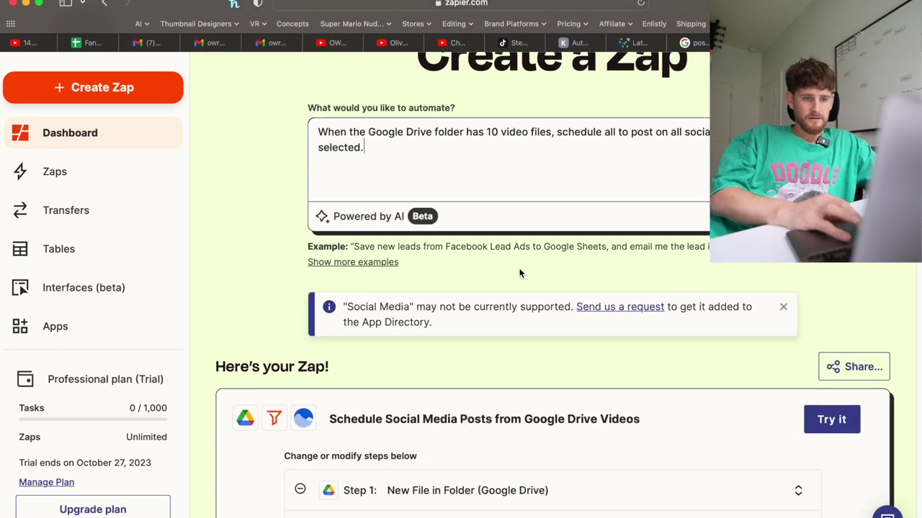
scroll(520, 273, "up", 1)
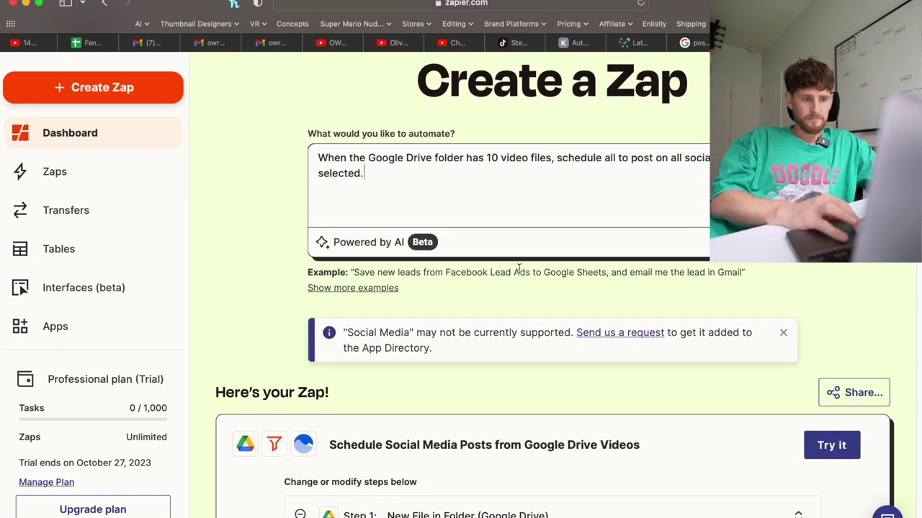
scroll(254, 378, "down", 5)
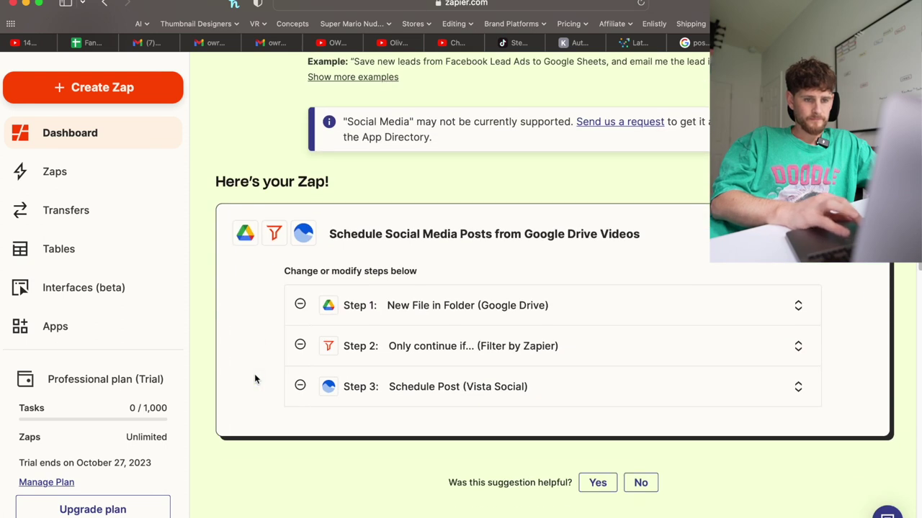
left_click(799, 308)
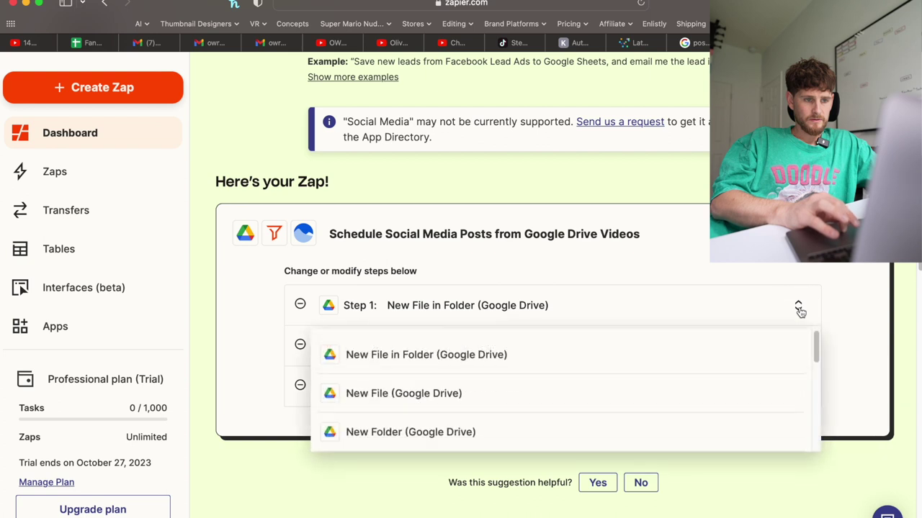
left_click(799, 308)
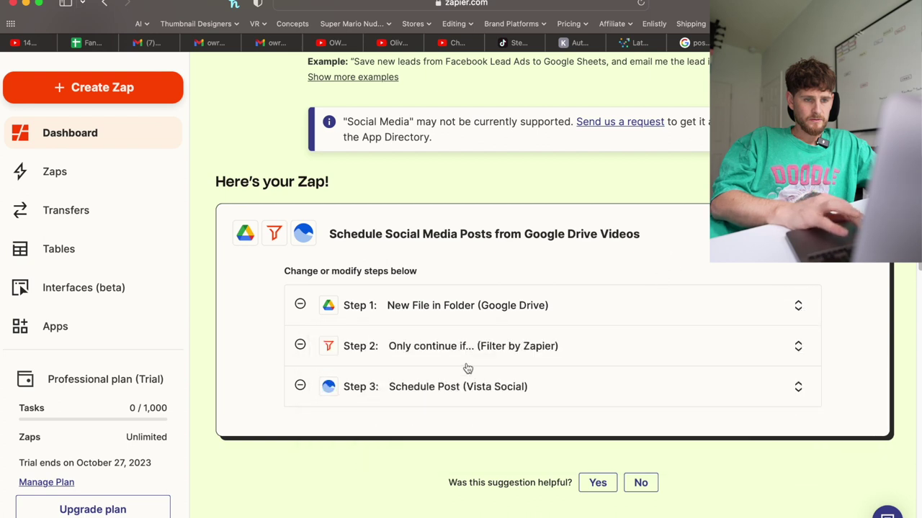
left_click(488, 348)
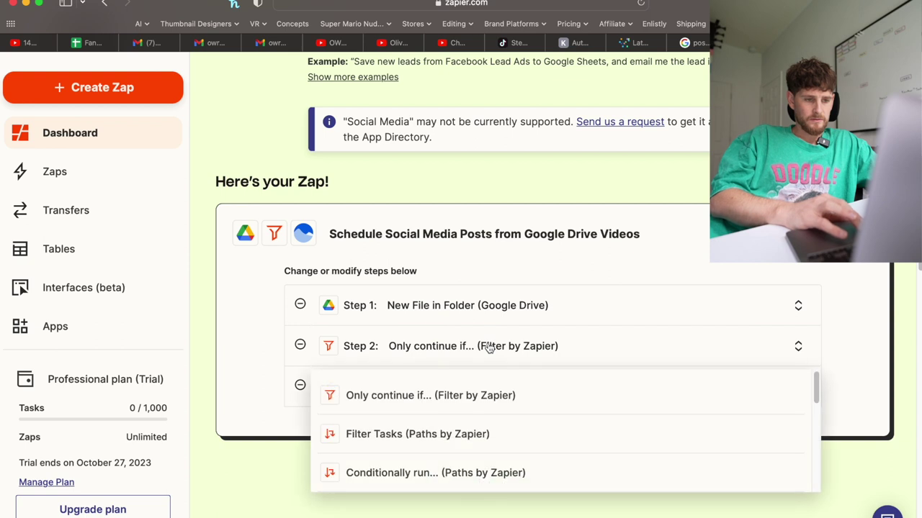
left_click(254, 358)
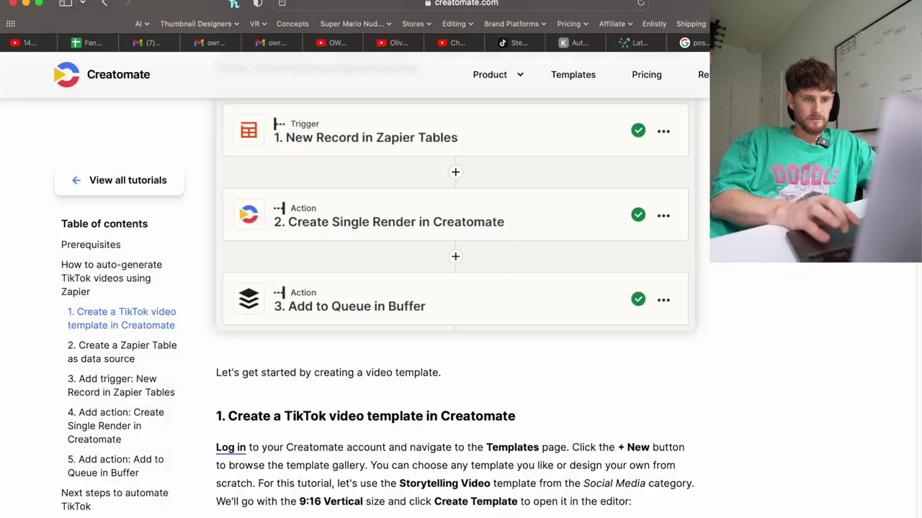
scroll(210, 405, "down", 5)
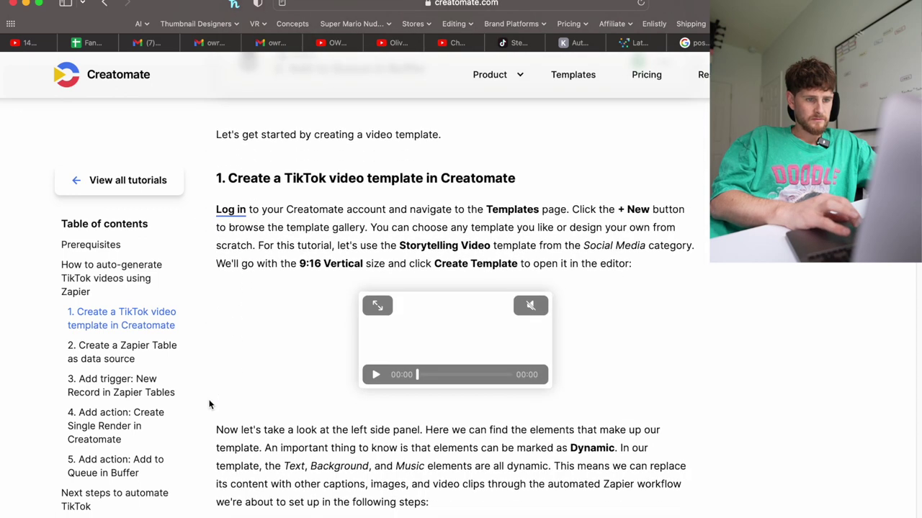
scroll(207, 423, "down", 6)
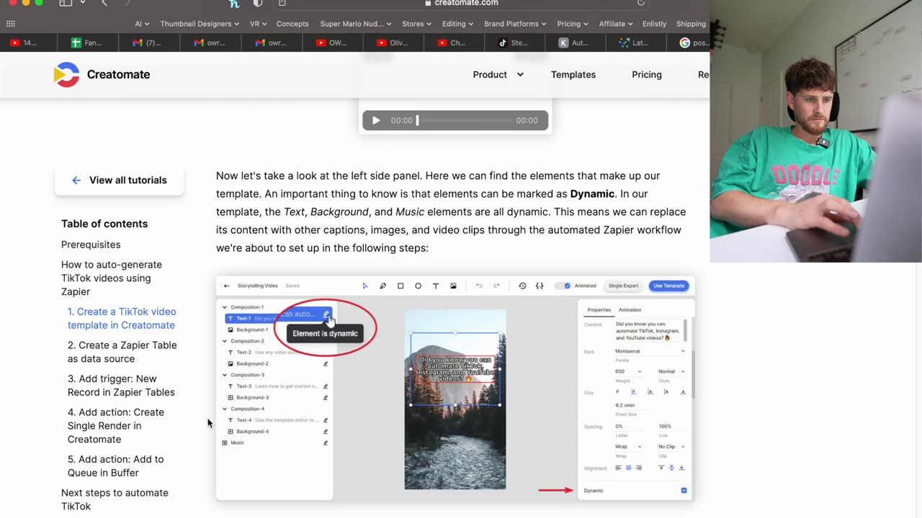
scroll(207, 424, "down", 6)
scroll(208, 423, "up", 9)
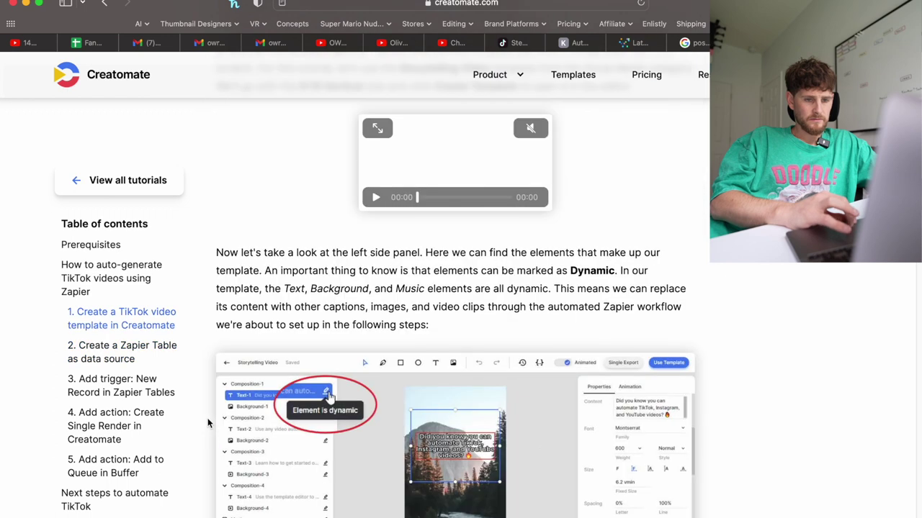
scroll(207, 424, "down", 2)
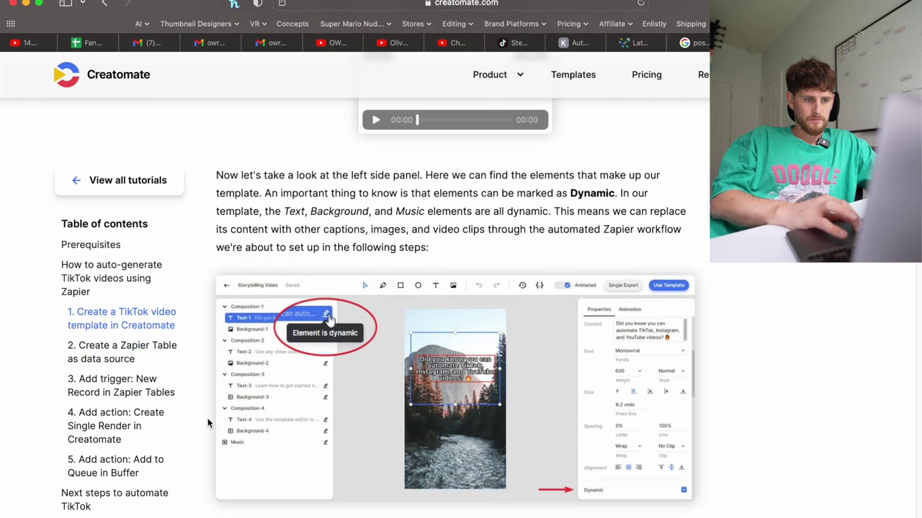
scroll(207, 423, "down", 8)
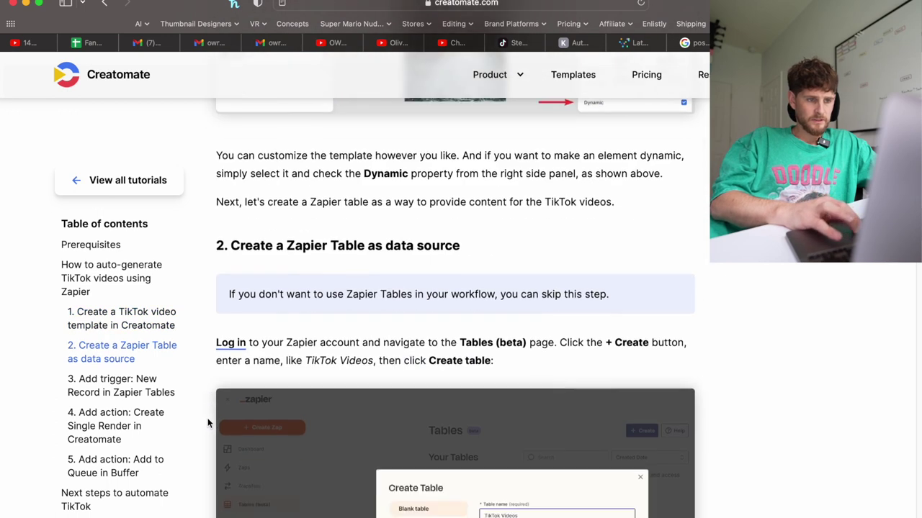
scroll(207, 423, "down", 3)
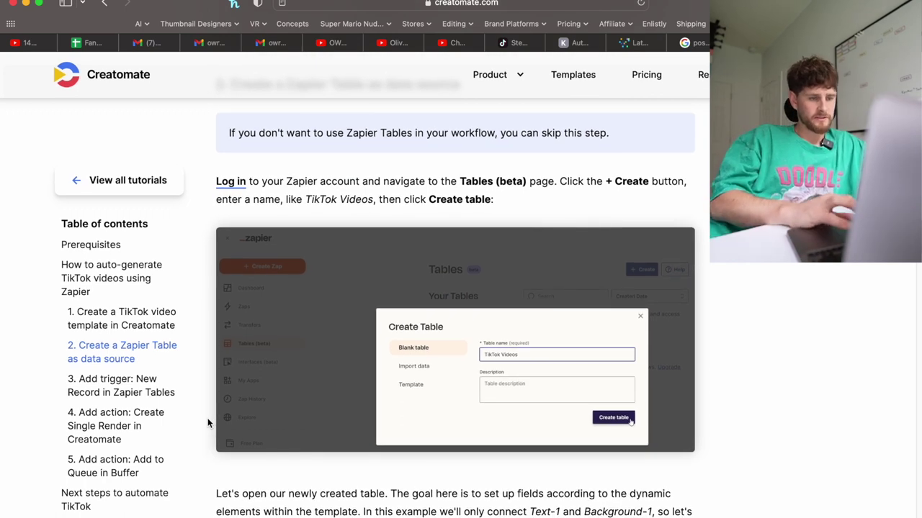
scroll(208, 423, "down", 1)
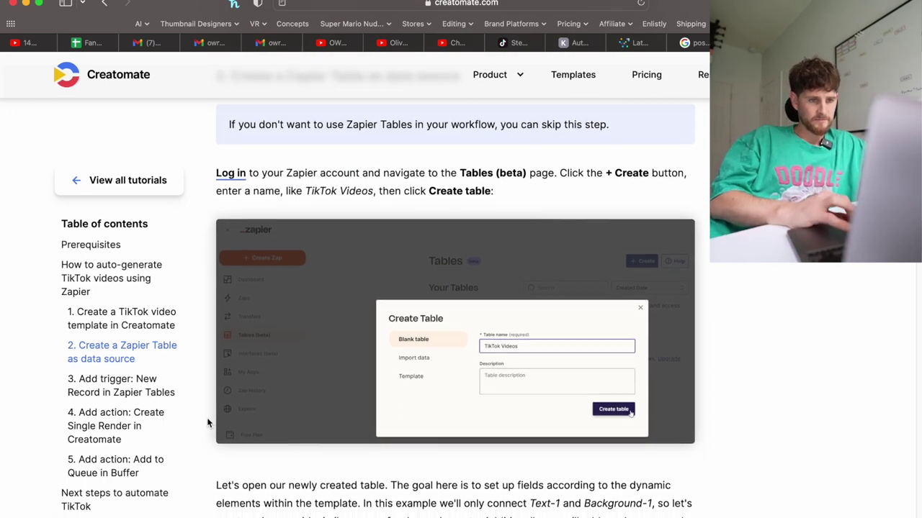
scroll(207, 424, "down", 6)
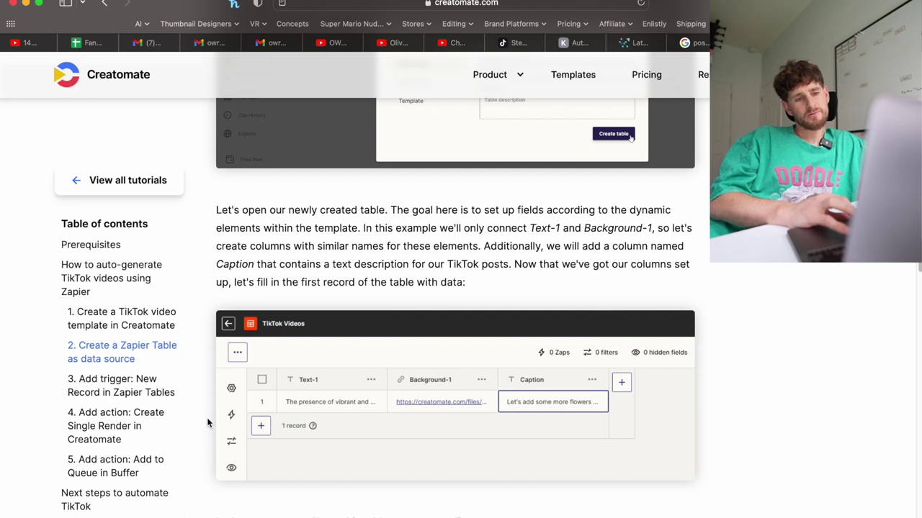
scroll(206, 423, "down", 2)
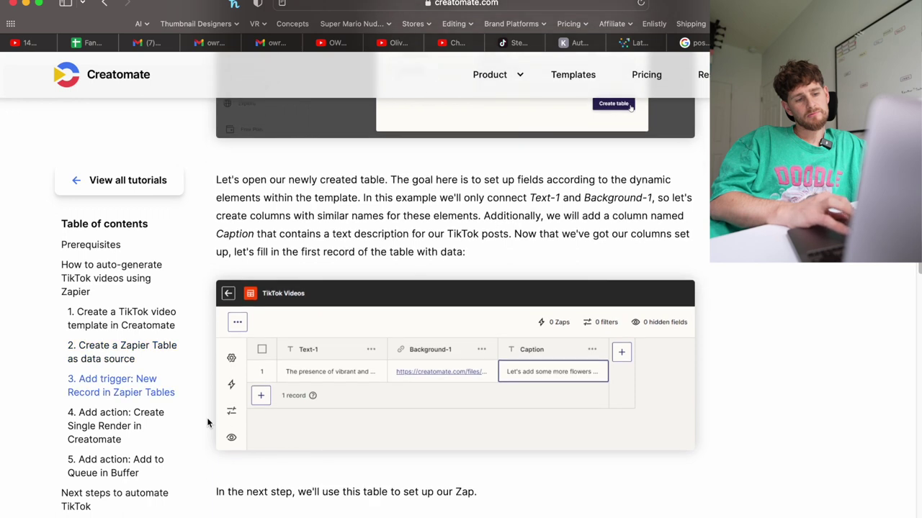
scroll(207, 423, "up", 3)
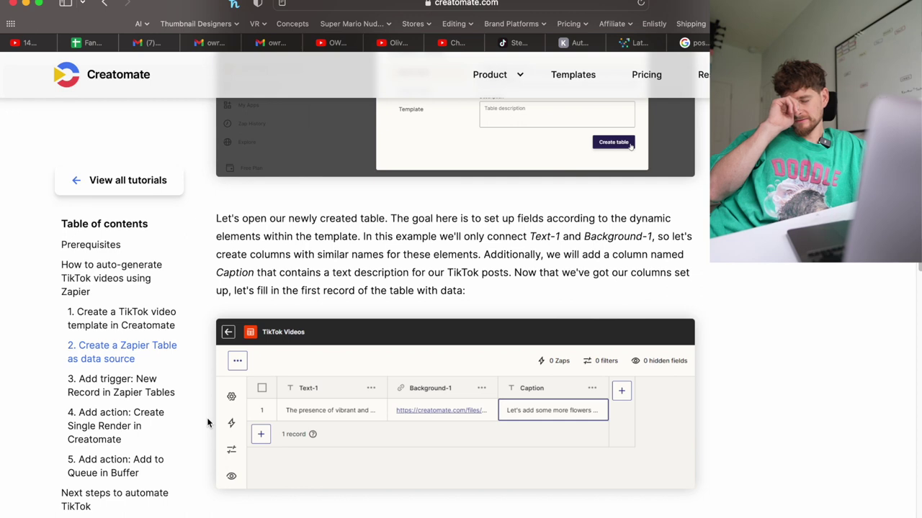
scroll(207, 424, "up", 2)
scroll(207, 424, "up", 20)
scroll(207, 424, "up", 5)
Rewrite the prompt to 'At a specified time of day' with video files in a specified Google Drive folder, then generate
key("ctrl+Tab")
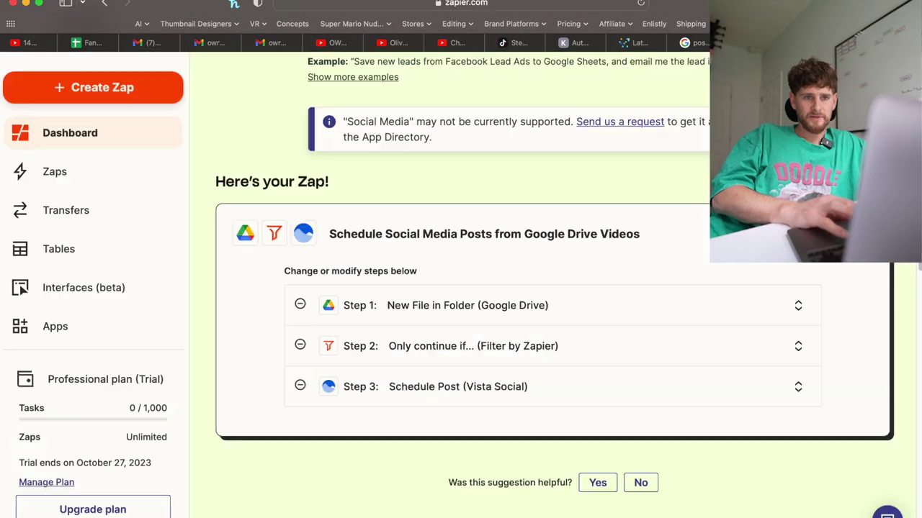
scroll(401, 181, "up", 6)
scroll(372, 343, "down", 2)
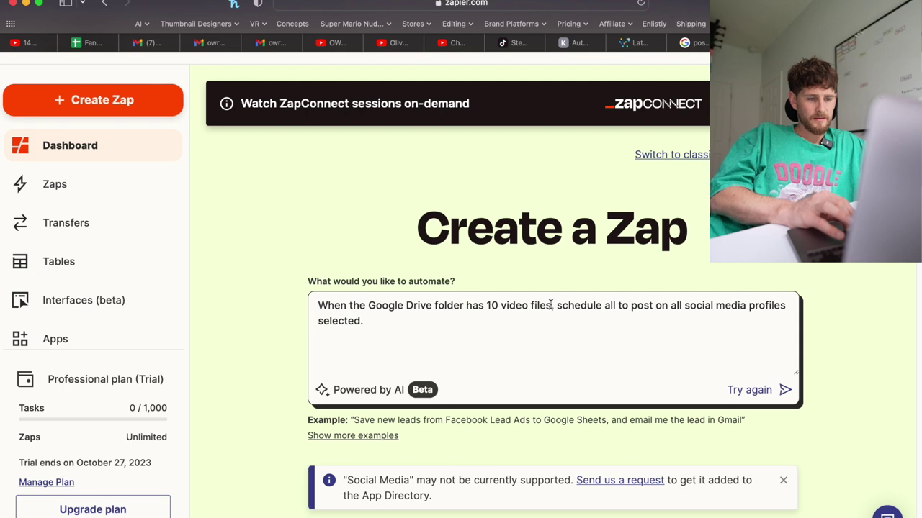
double_click(323, 305)
type("At a spec")
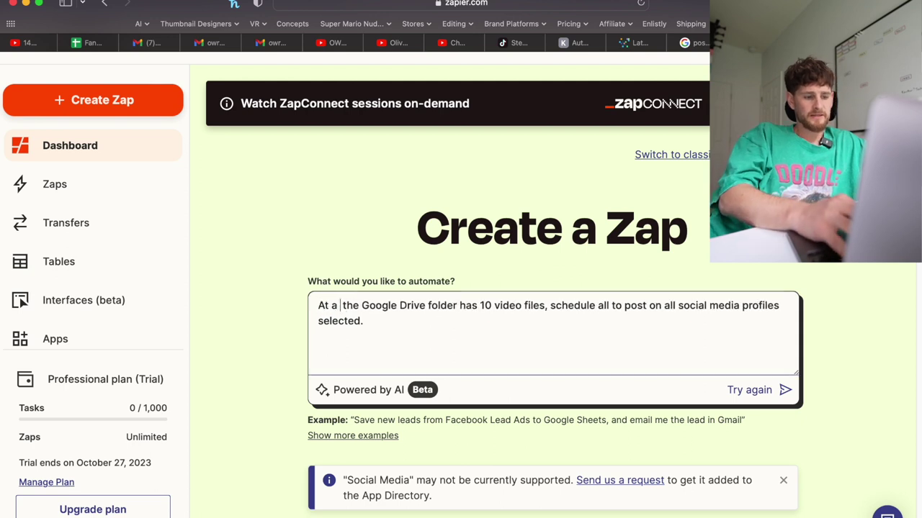
type("ified time of ")
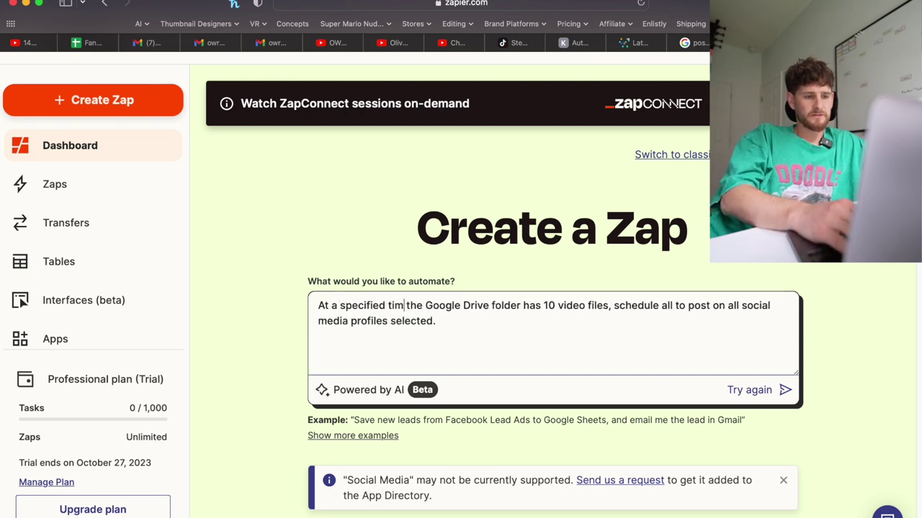
type("day")
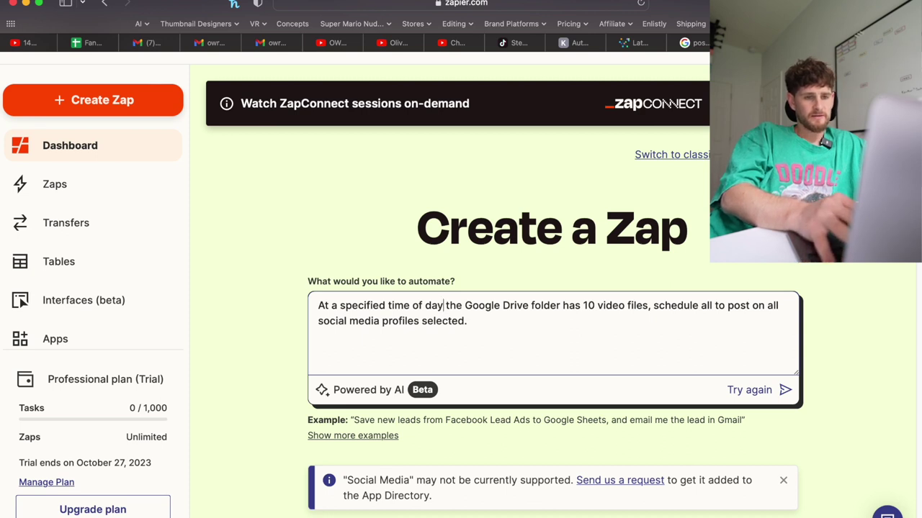
left_click_drag(647, 306, 444, 305)
key("BackSpace")
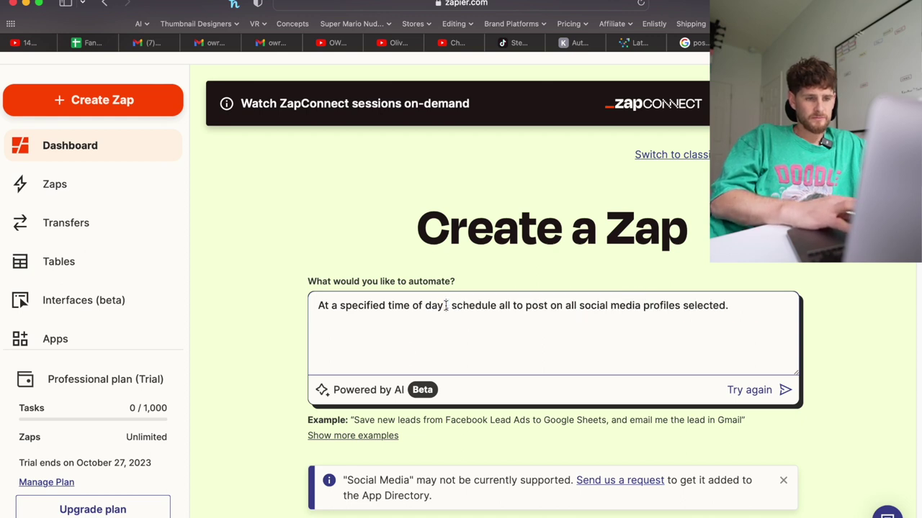
key("BackSpace")
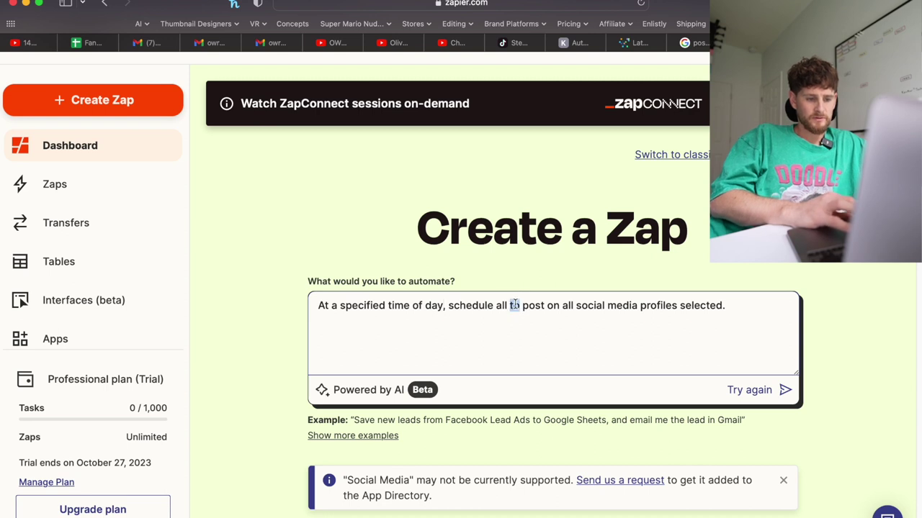
type("video files in a specified ")
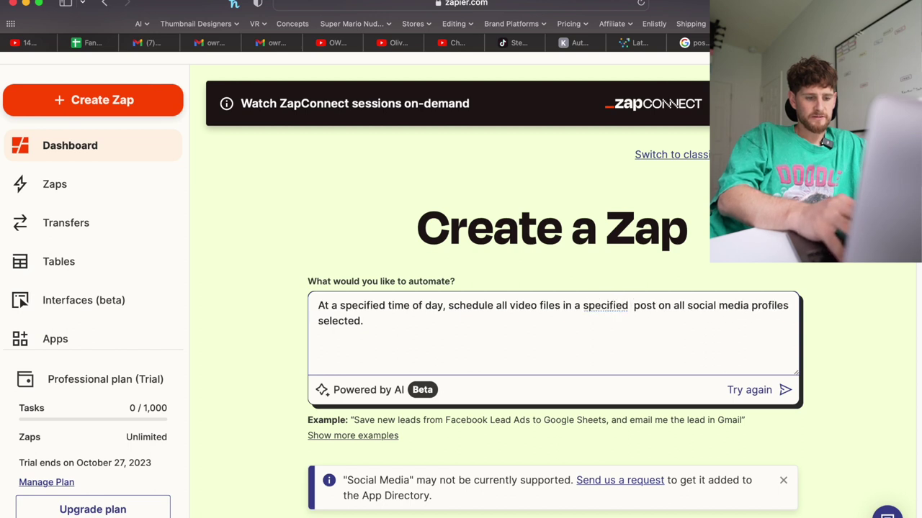
type("Google Drive f")
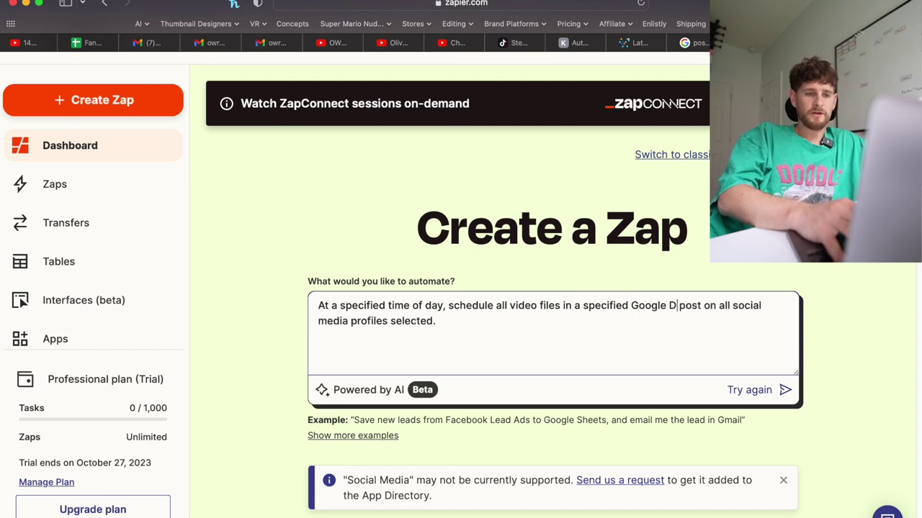
type("older to")
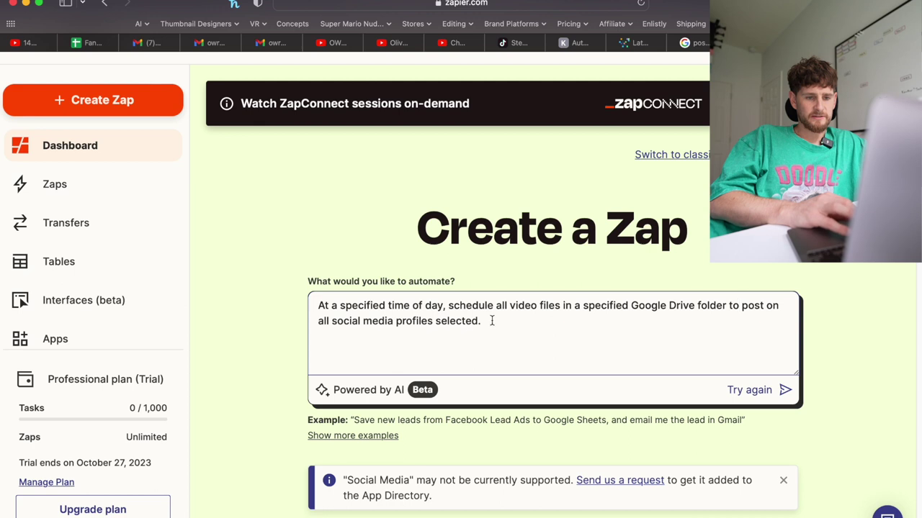
key("Return")
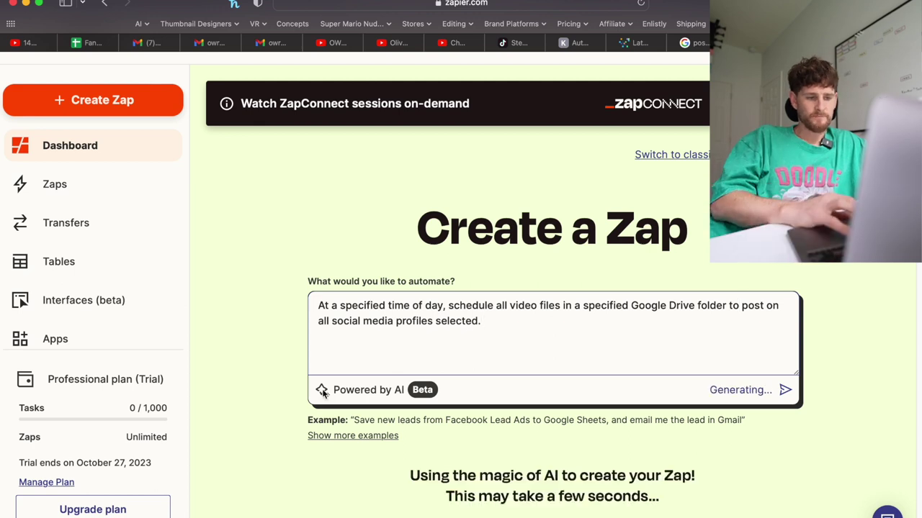
Review the drafted Drive new file, Delay Until and Tumblr photo post steps, then return to the prompt
scroll(245, 415, "down", 4)
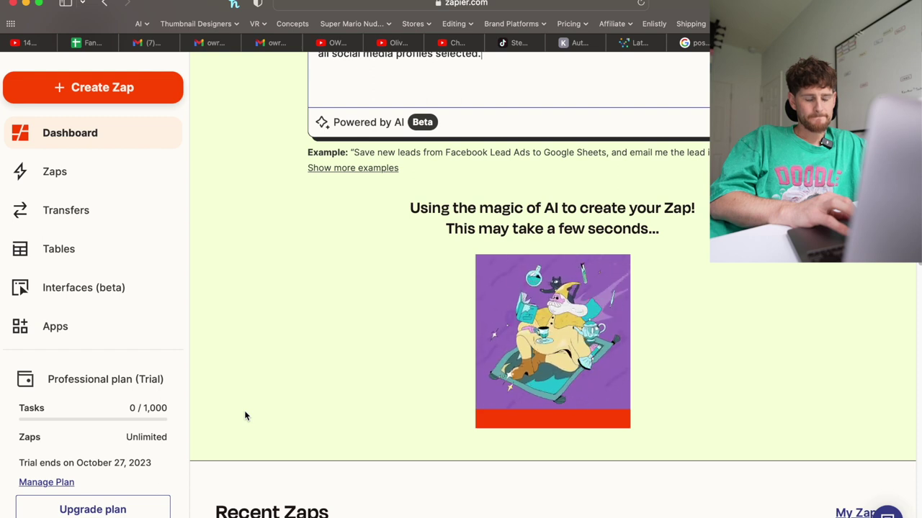
scroll(244, 415, "down", 1)
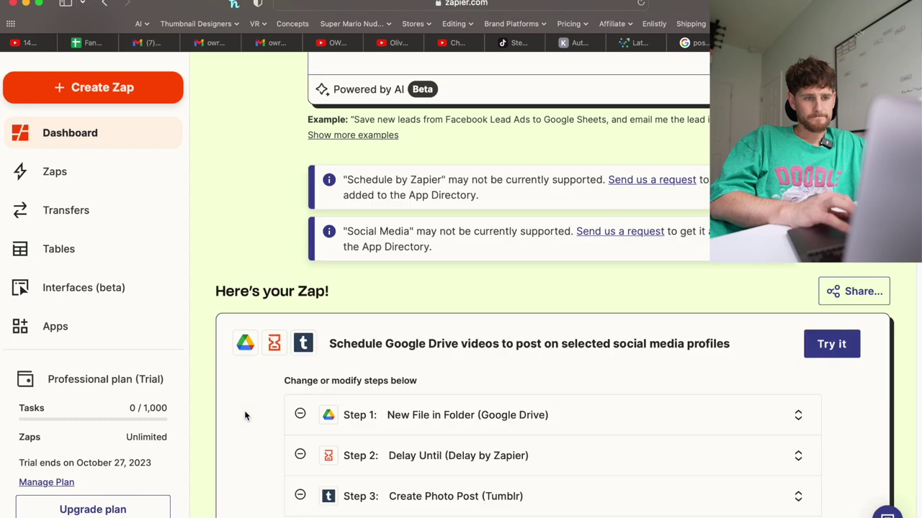
scroll(244, 415, "down", 2)
scroll(244, 416, "down", 4)
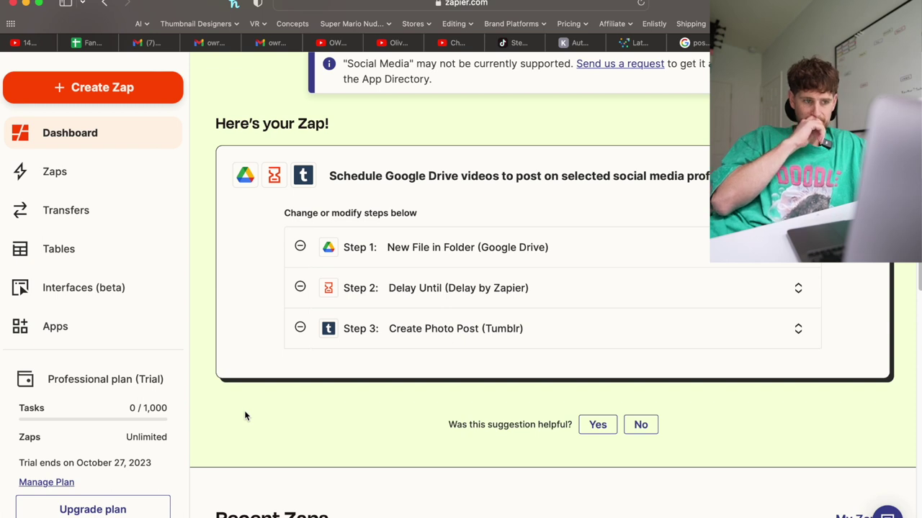
key("super+bracketleft")
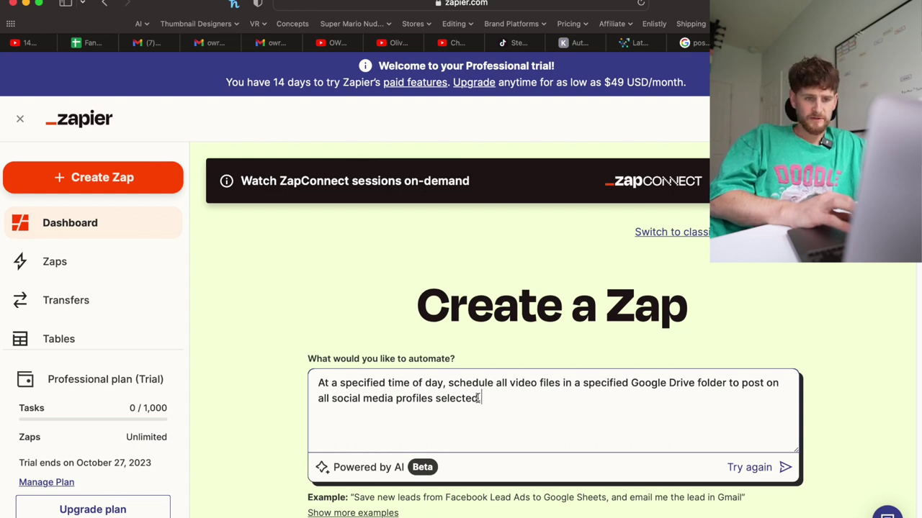
Change the prompt's profiles to 'TikTok, YouTube and Instagram', resubmit, and review the five new steps
left_click_drag(478, 398, 319, 399)
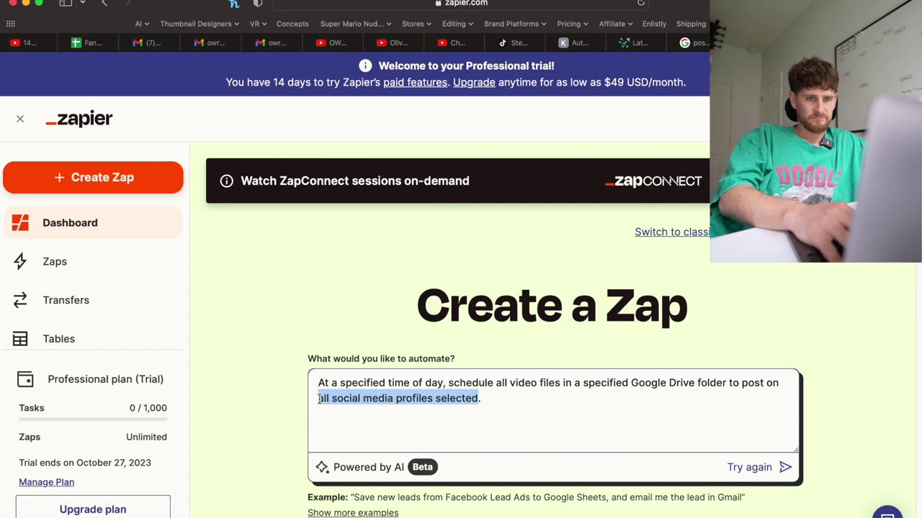
type("T")
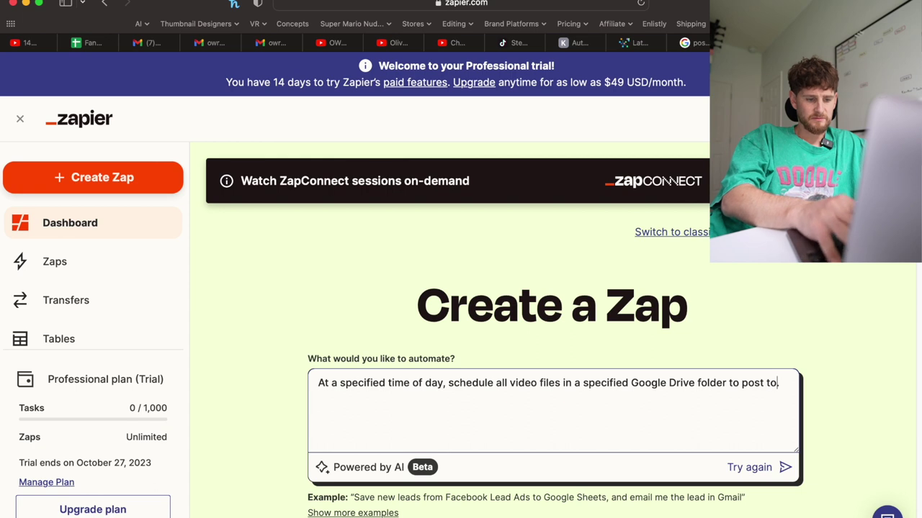
type("ikTok, YouTube and Instagr")
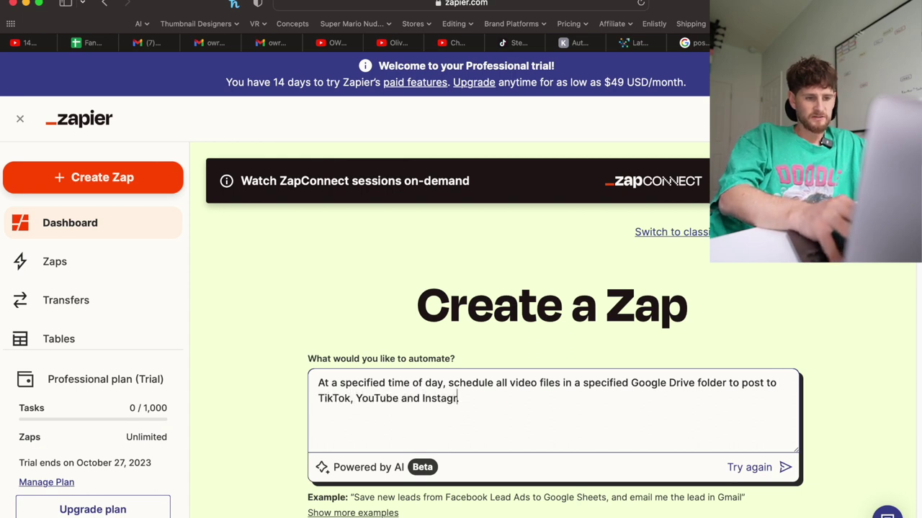
type("am")
key("Return")
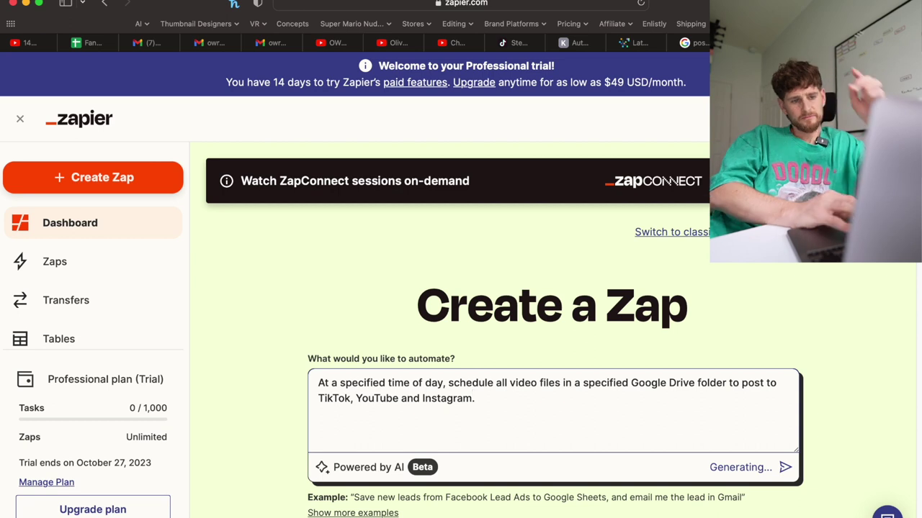
scroll(126, 366, "down", 5)
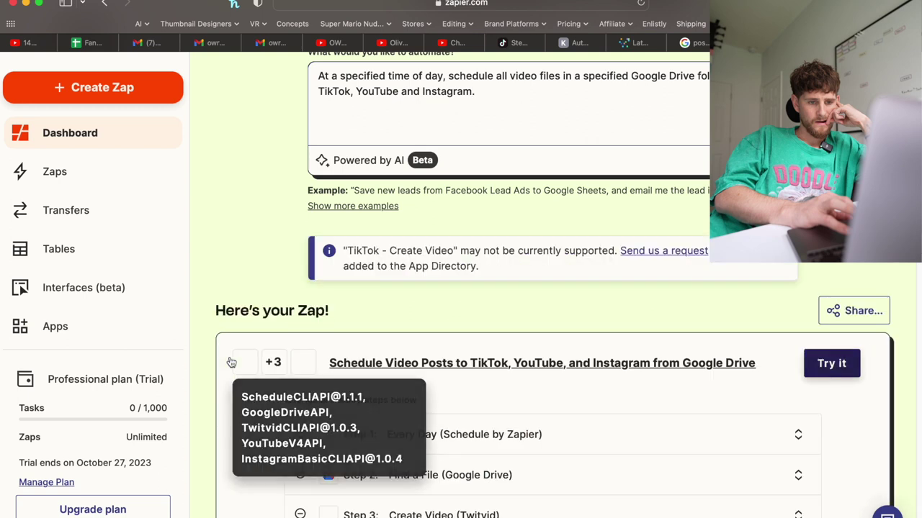
scroll(212, 328, "down", 3)
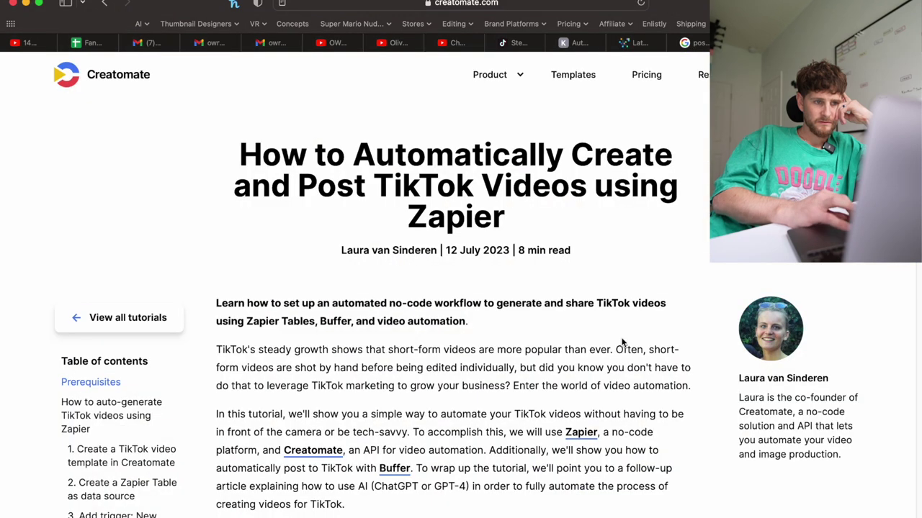
Scroll the Creatomate tutorial down to section '2. Create a Zapier Table as data source'
scroll(621, 339, "down", 2)
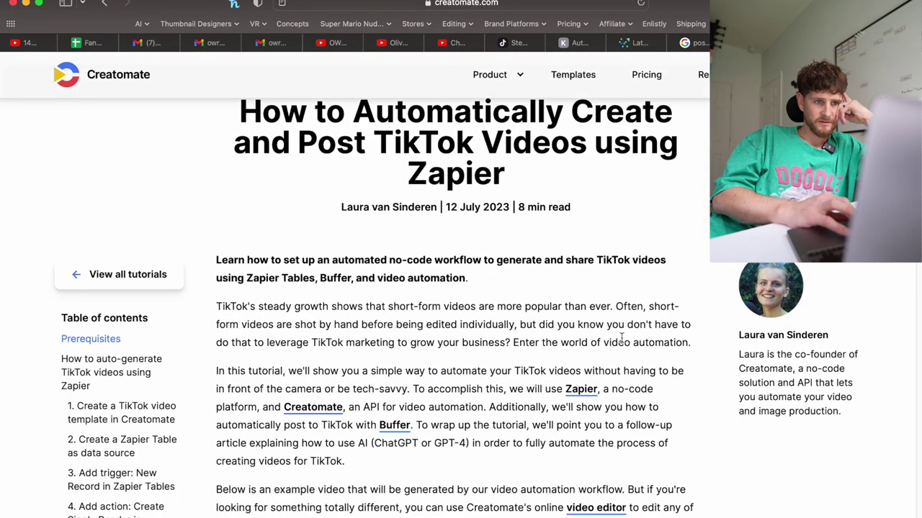
scroll(689, 437, "down", 10)
scroll(689, 437, "up", 10)
scroll(689, 437, "down", 10)
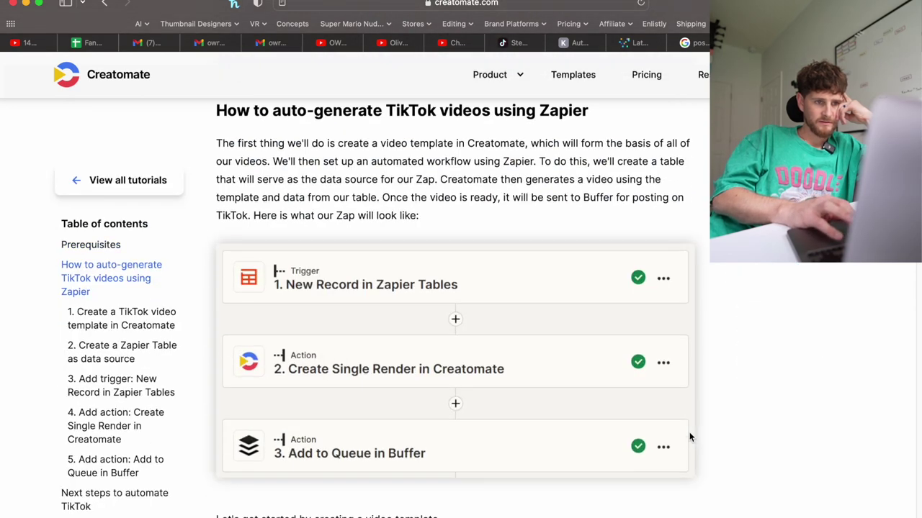
scroll(689, 436, "down", 2)
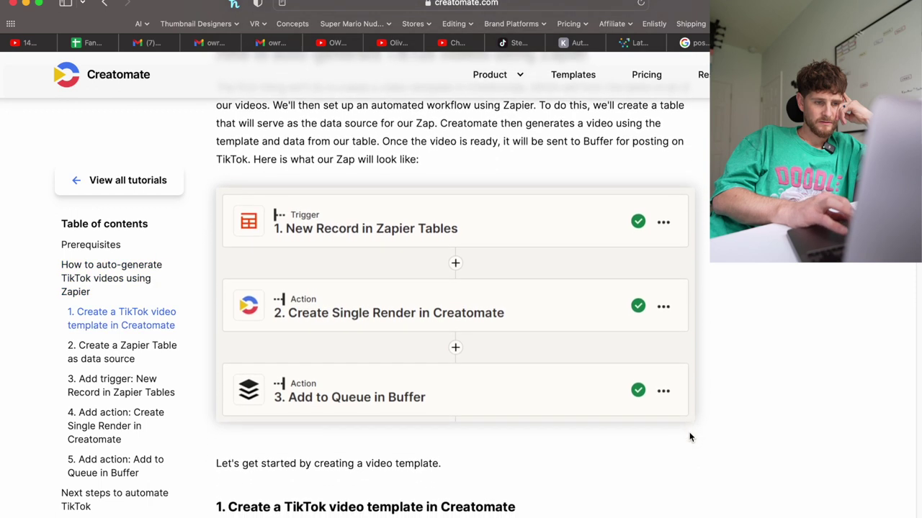
scroll(689, 436, "down", 5)
scroll(689, 436, "up", 5)
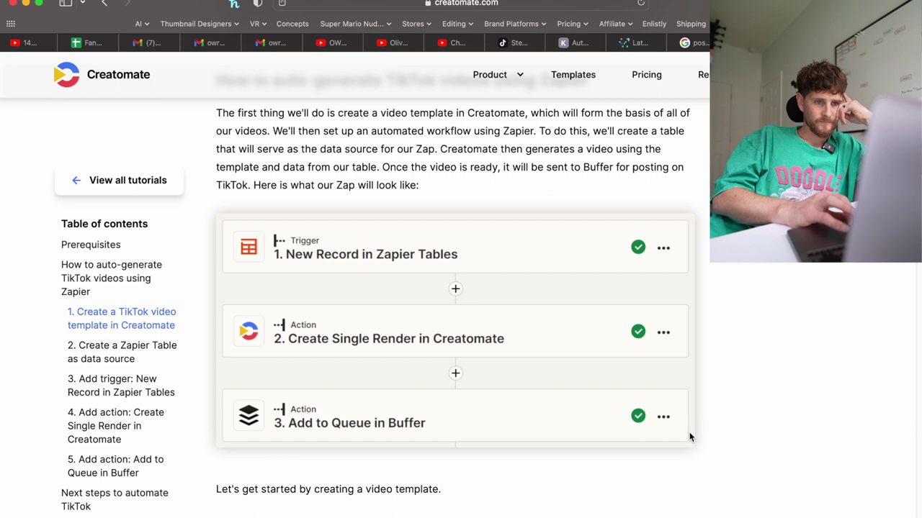
scroll(713, 473, "down", 7)
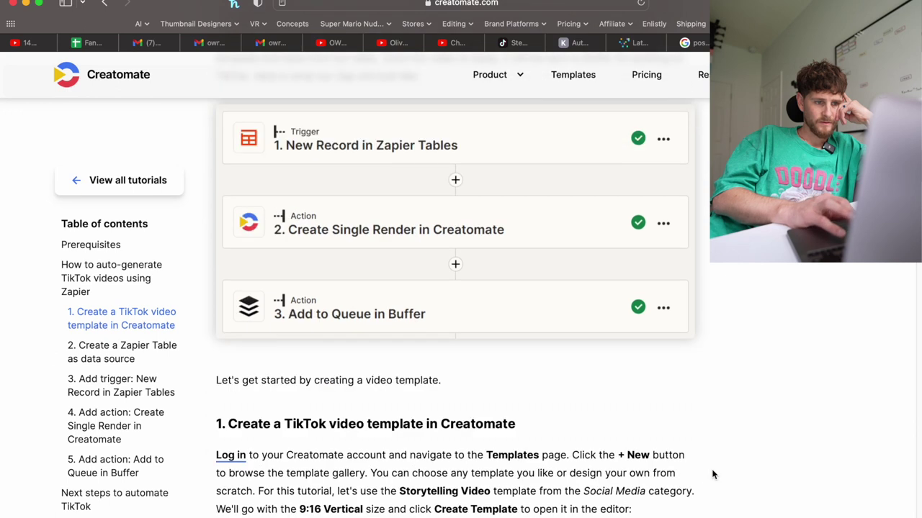
scroll(713, 474, "down", 5)
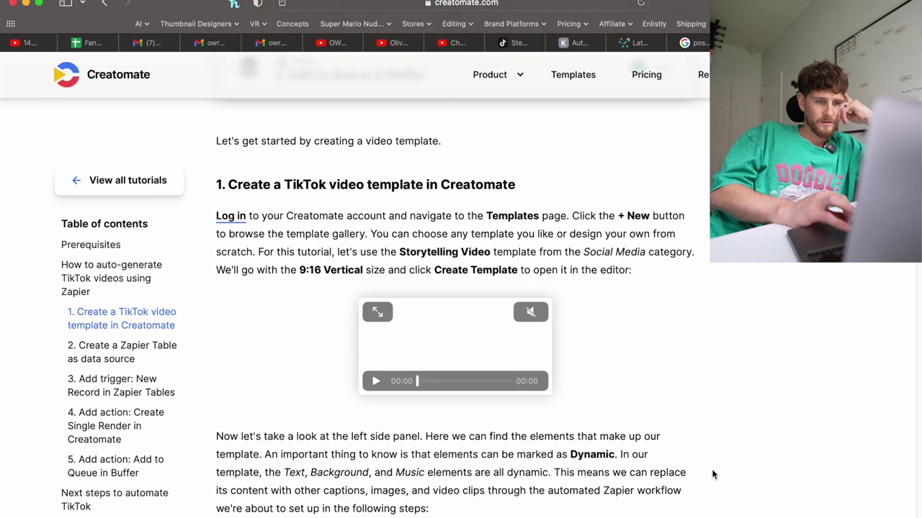
scroll(713, 474, "down", 15)
scroll(713, 473, "down", 11)
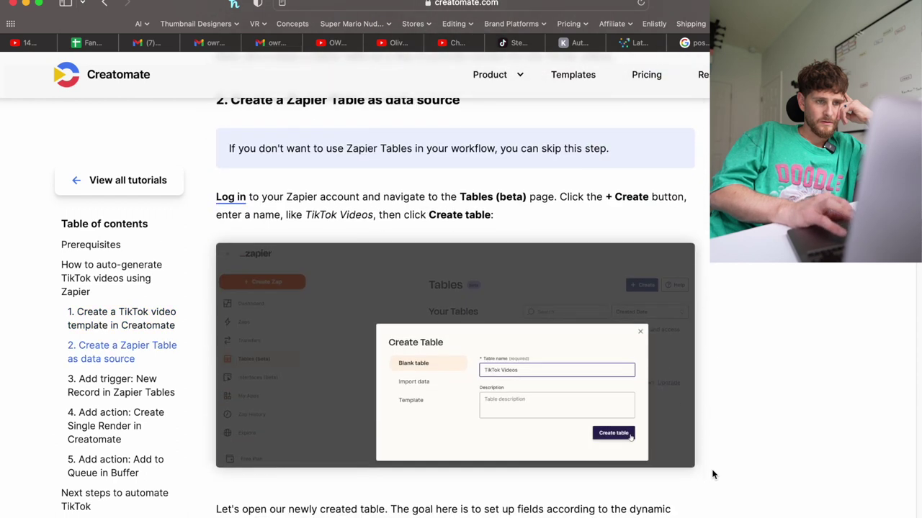
scroll(713, 473, "down", 1)
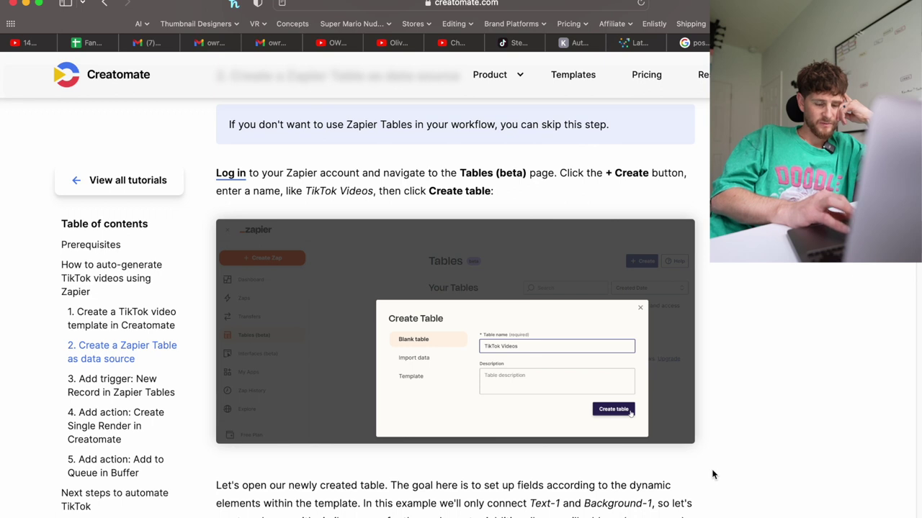
Create a new blank spreadsheet in Google Drive named 'Post Automation'
key("super+t")
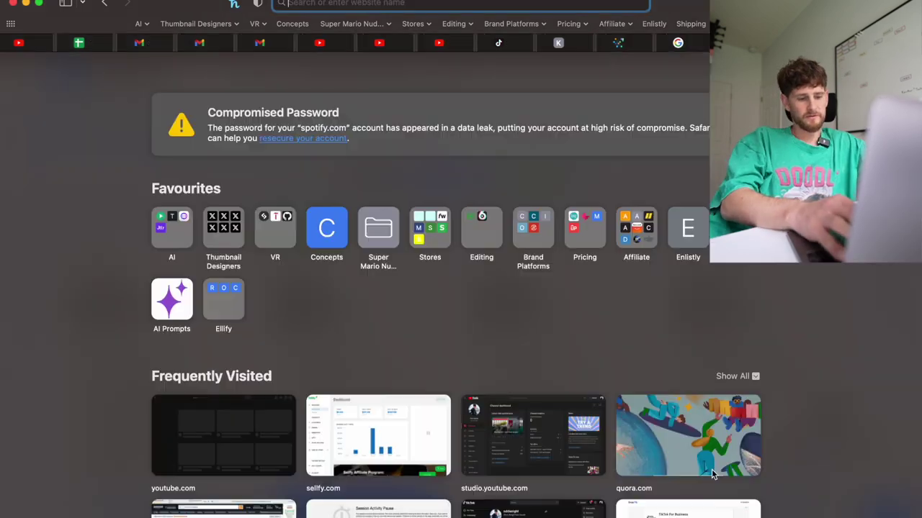
type("d")
key("Return")
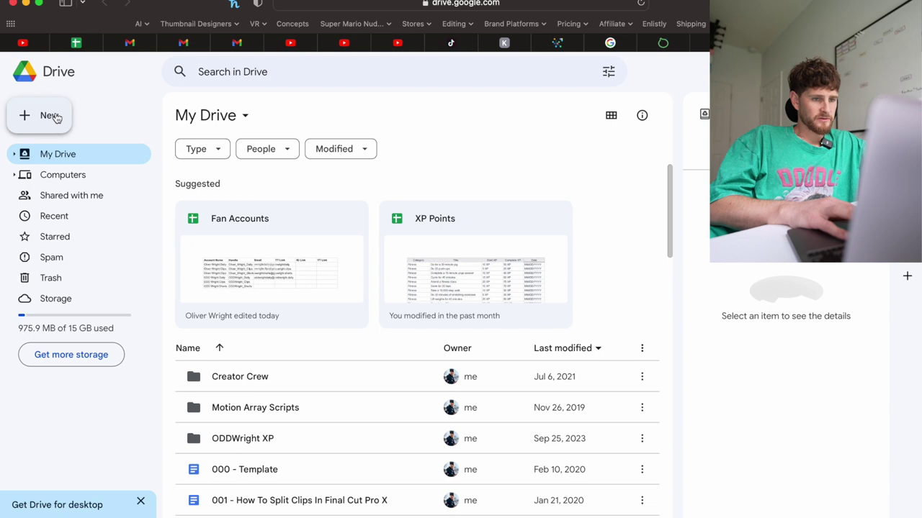
left_click(50, 116)
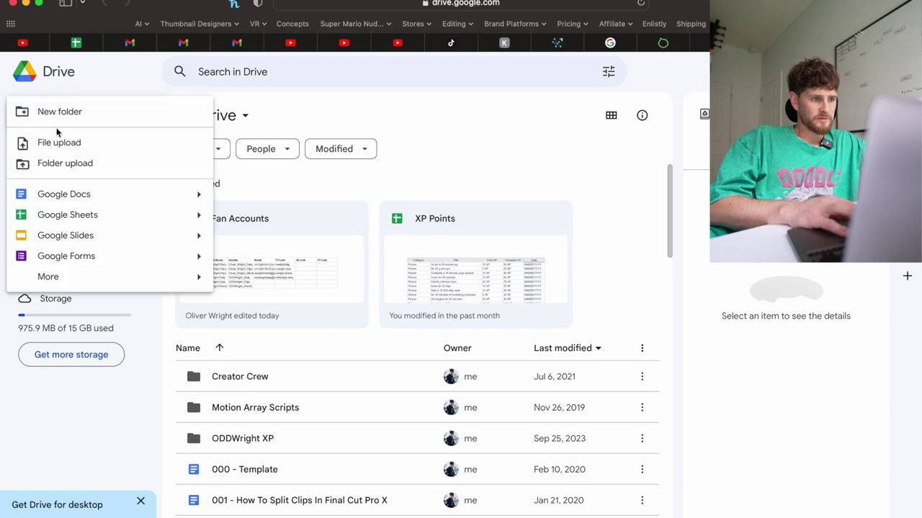
left_click(63, 216)
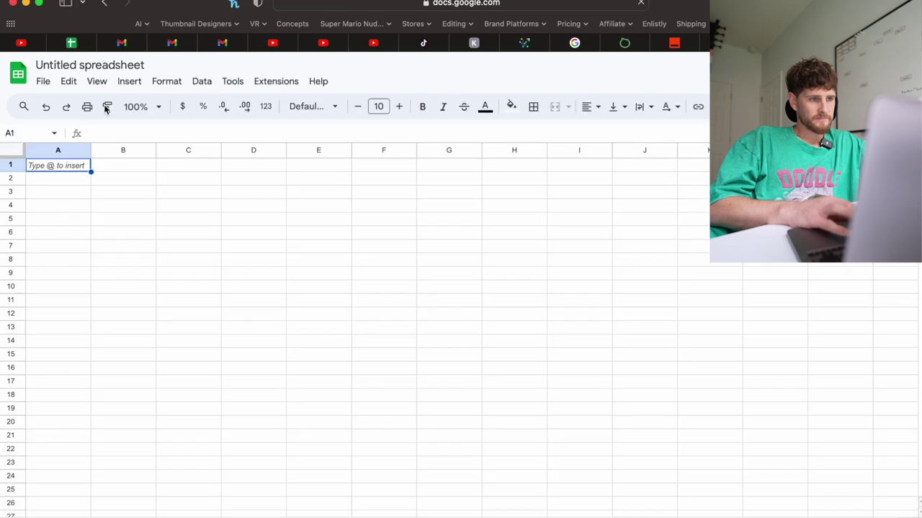
left_click(105, 64)
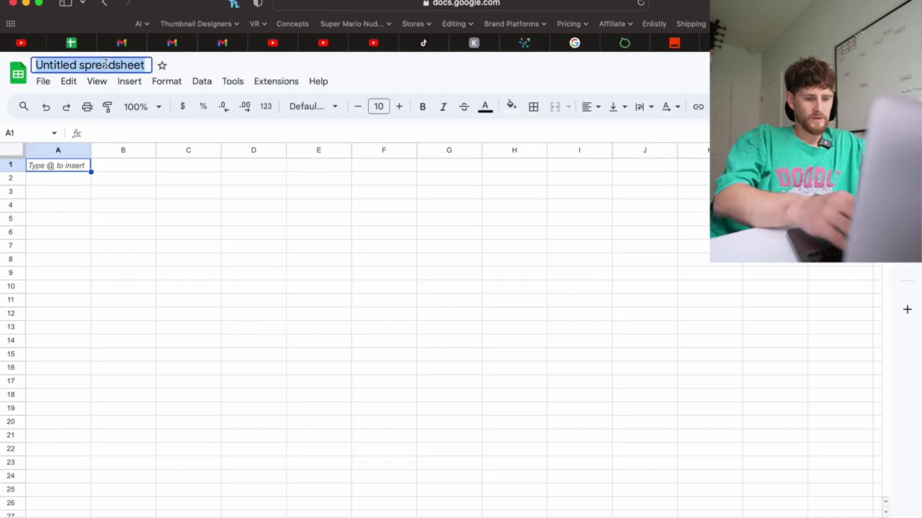
type("Post Automation")
key("Return")
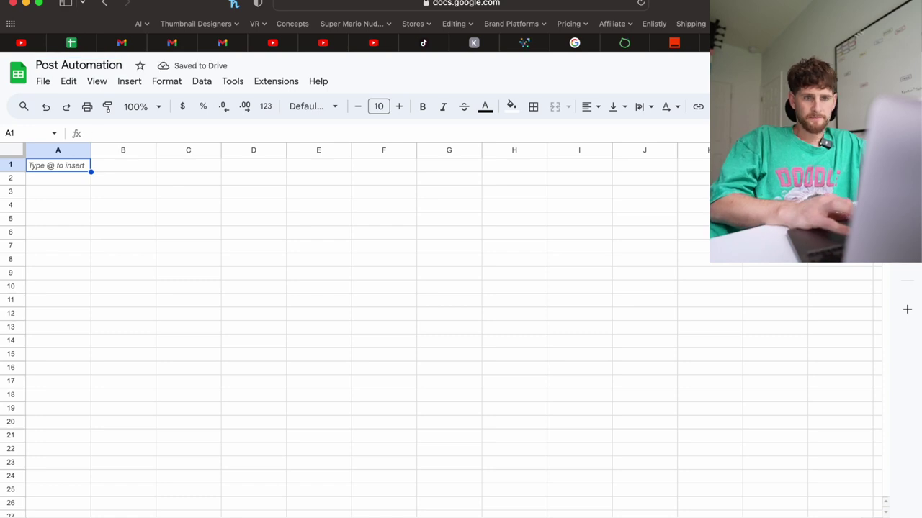
Check the Creatomate tutorial for the columns the sheet needs
left_click(673, 43)
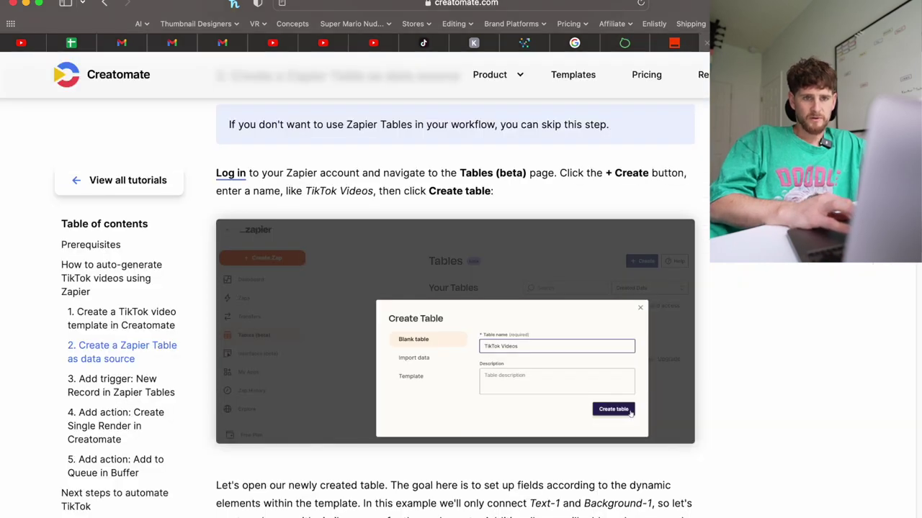
key("super+2")
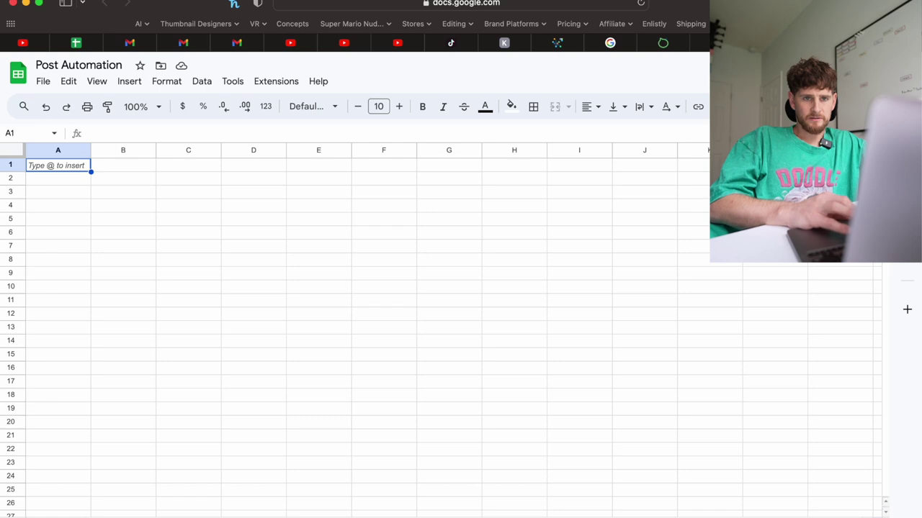
key("super+9")
scroll(441, 351, "down", 1)
scroll(441, 350, "down", 5)
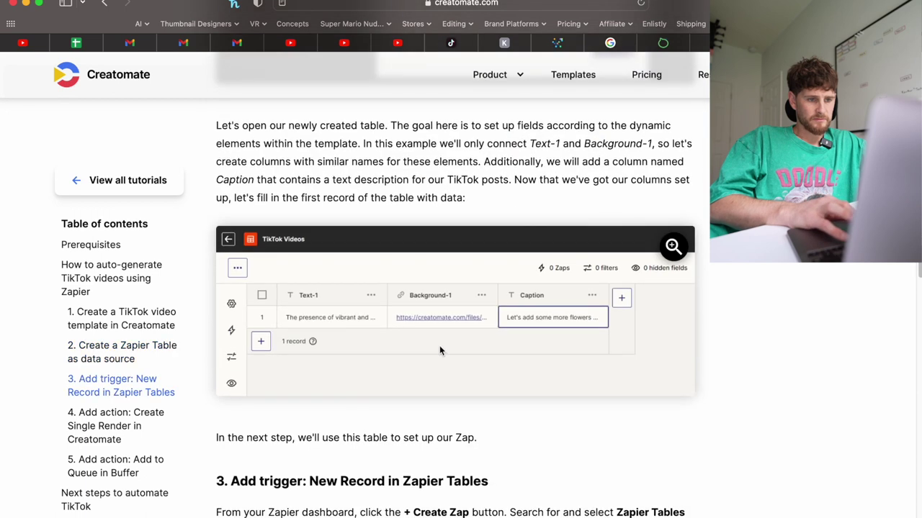
scroll(440, 351, "up", 1)
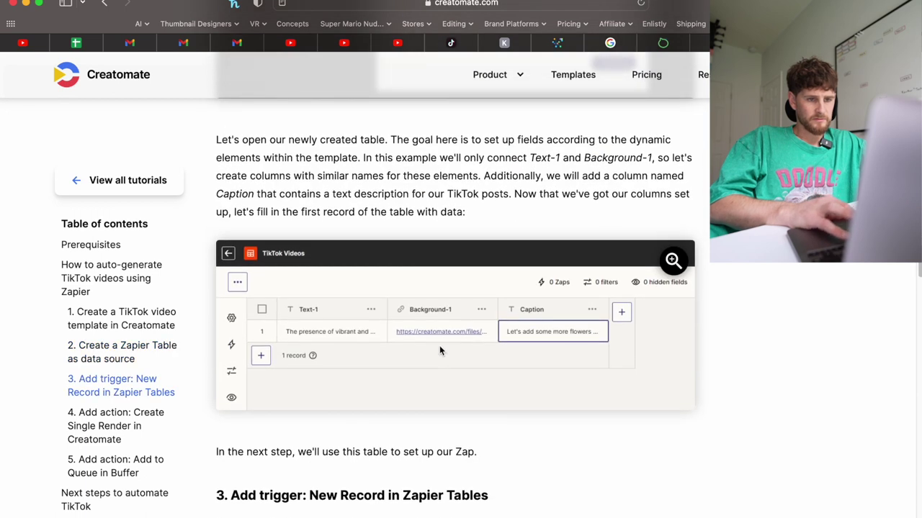
scroll(441, 351, "up", 1)
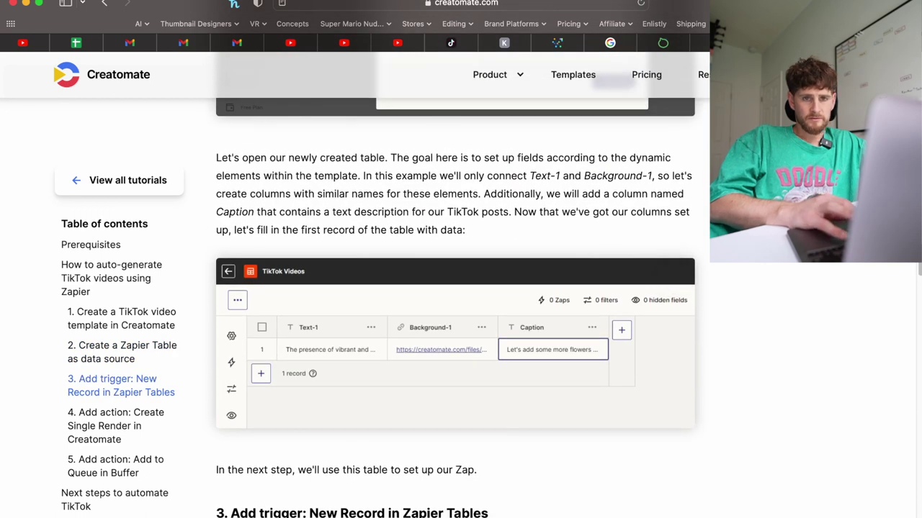
key("ctrl+Tab")
key("ctrl+Tab")
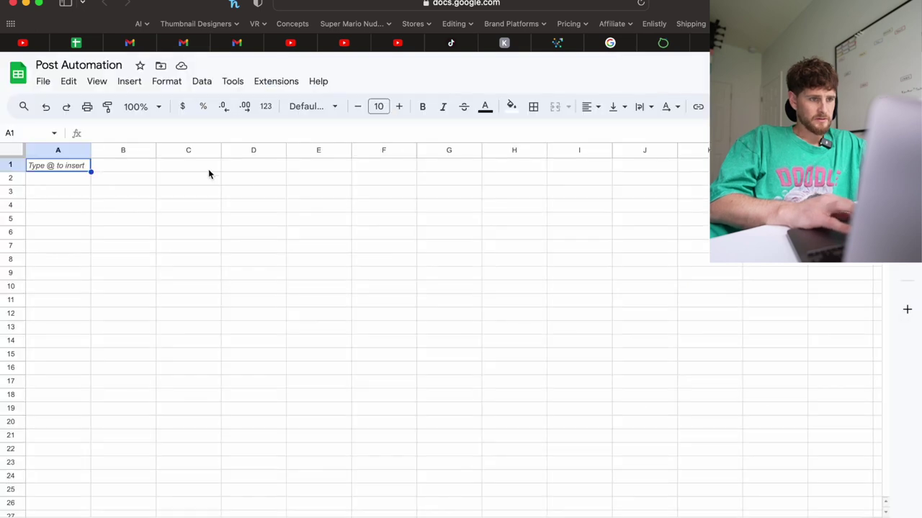
Enter the 'Caption' header in C1 and undo a wrong paste in C2
left_click(204, 167)
type("Caption")
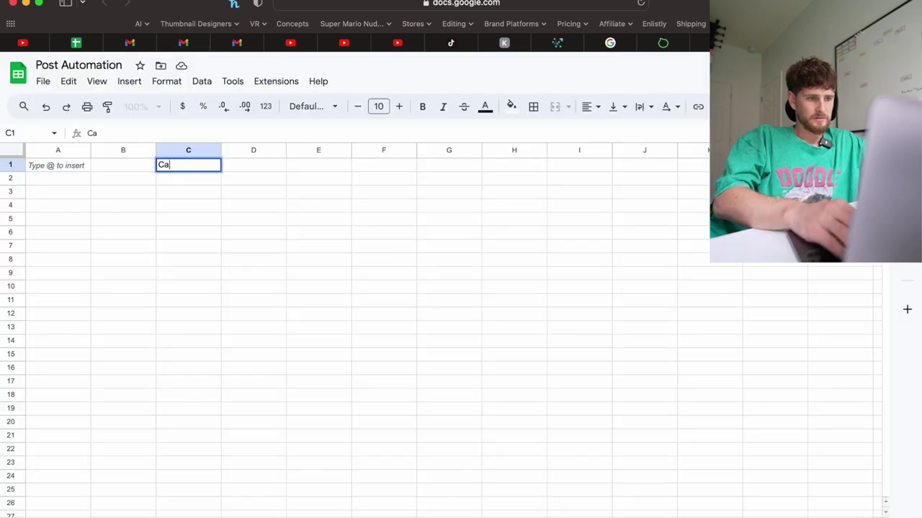
key("Return")
type("the Google Drive folder has 10 video files")
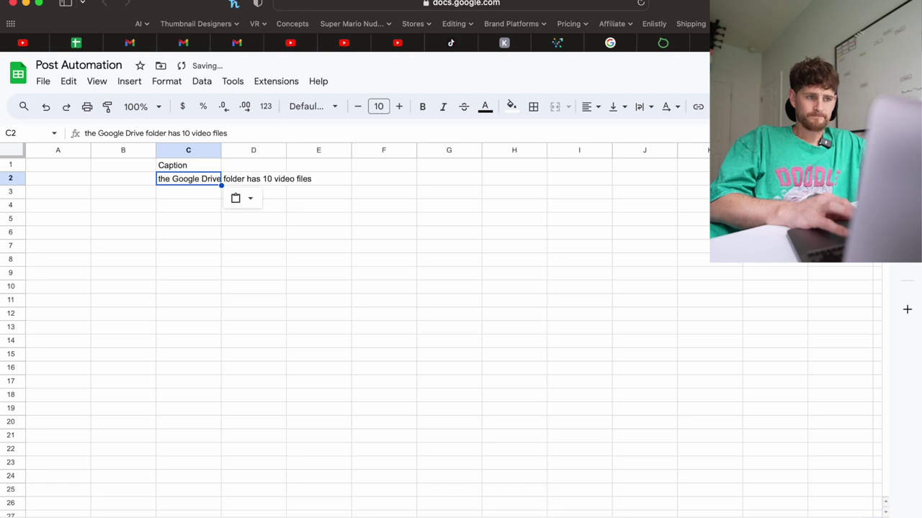
key("ctrl+z")
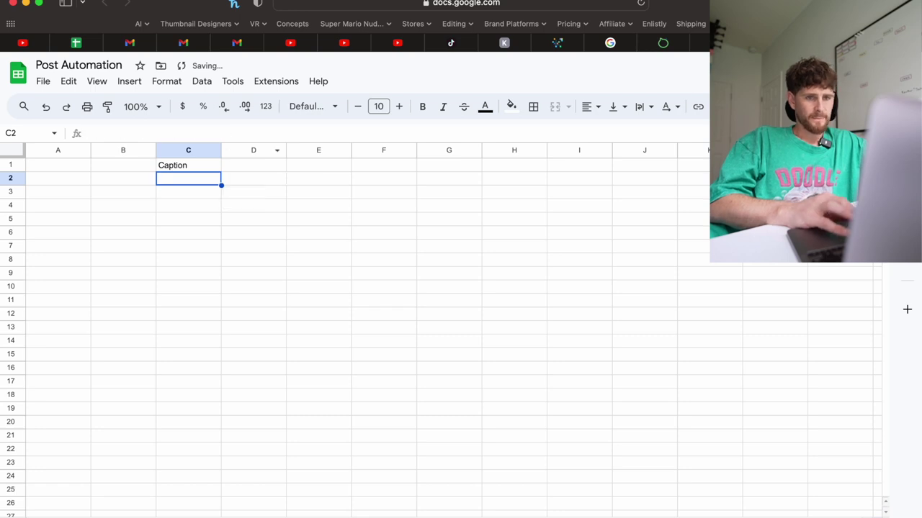
Find the hashtag line in the SocialPilot create-post title field and select it
left_click(561, 45)
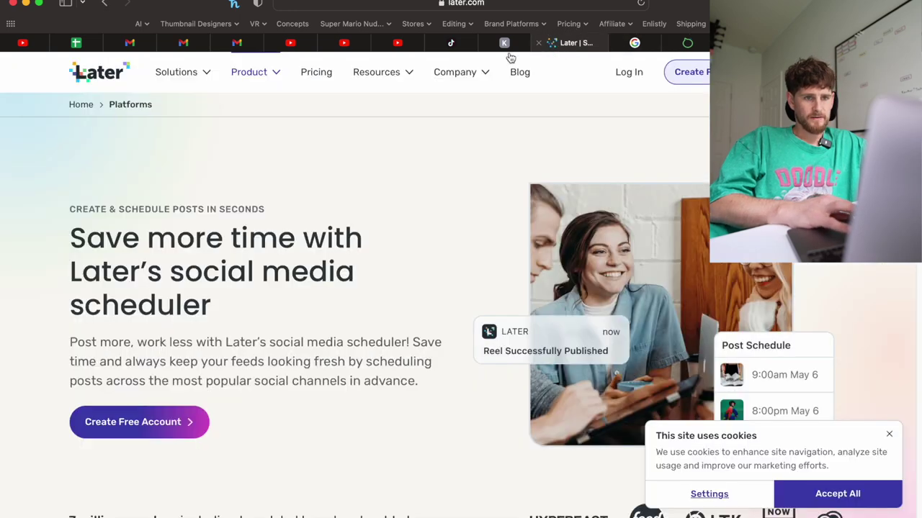
left_click(505, 43)
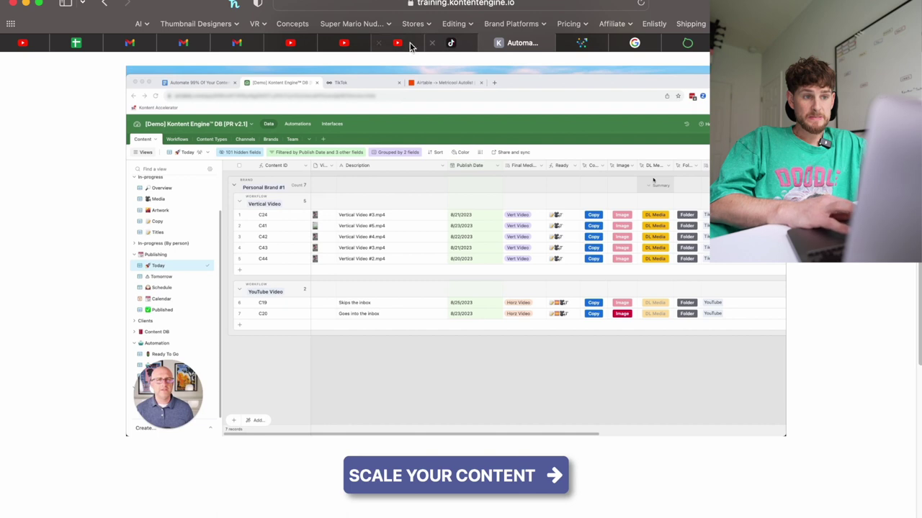
left_click(569, 44)
left_click(643, 46)
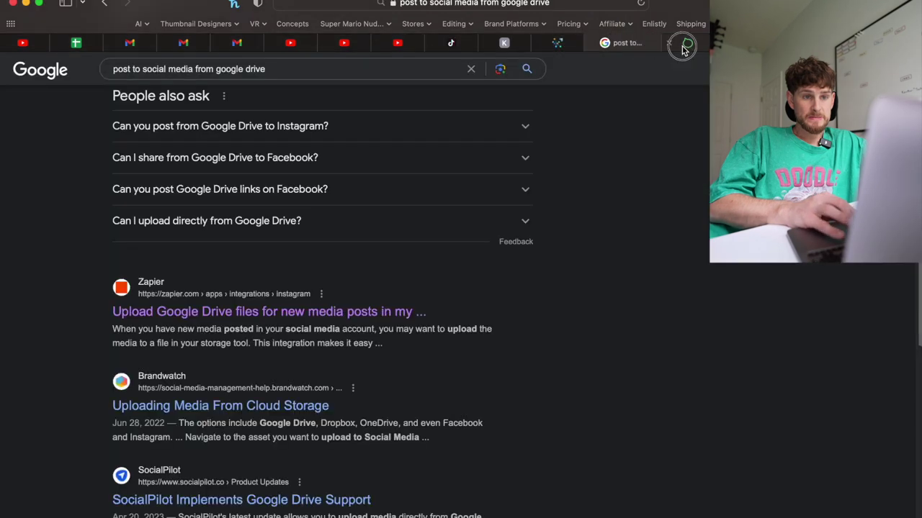
left_click(684, 44)
left_click(702, 44)
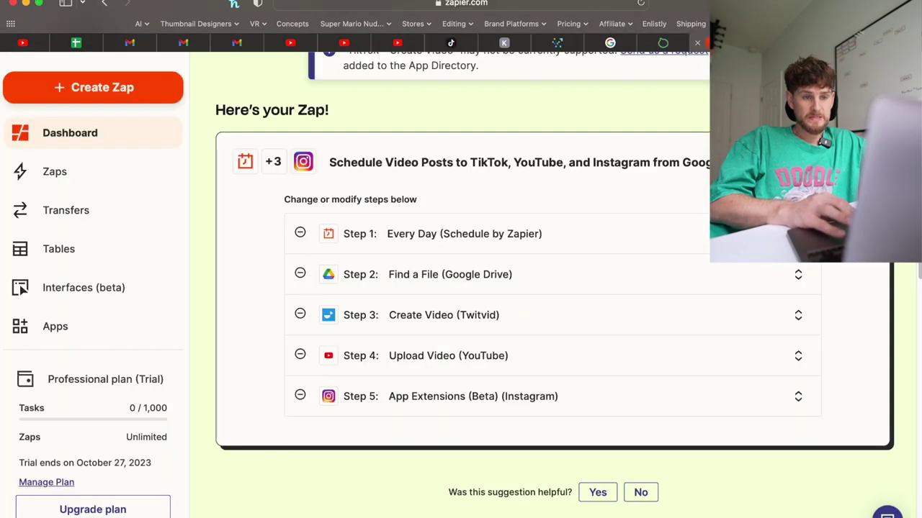
left_click(695, 44)
left_click(663, 43)
left_click(207, 323)
key("super+a")
key("super+c")
Paste the hashtag caption into cell C2 of Post Automation
left_click(706, 44)
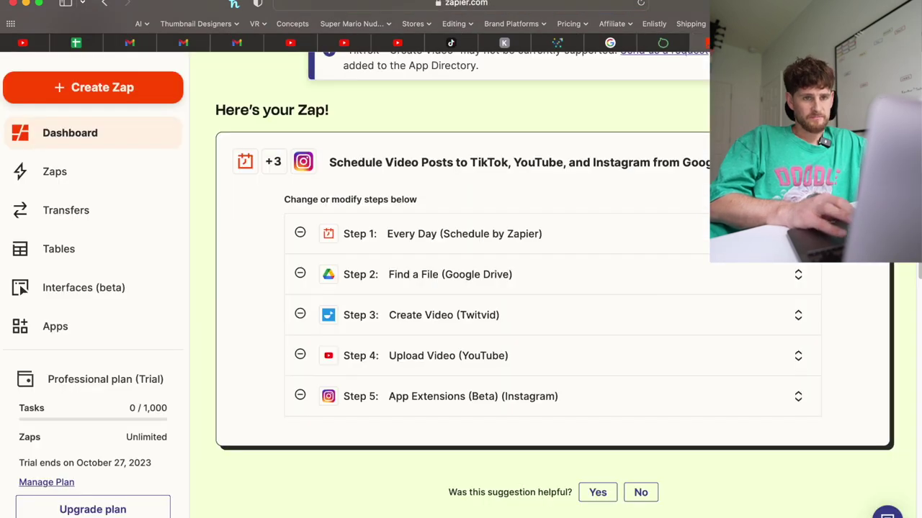
key("ctrl+Tab")
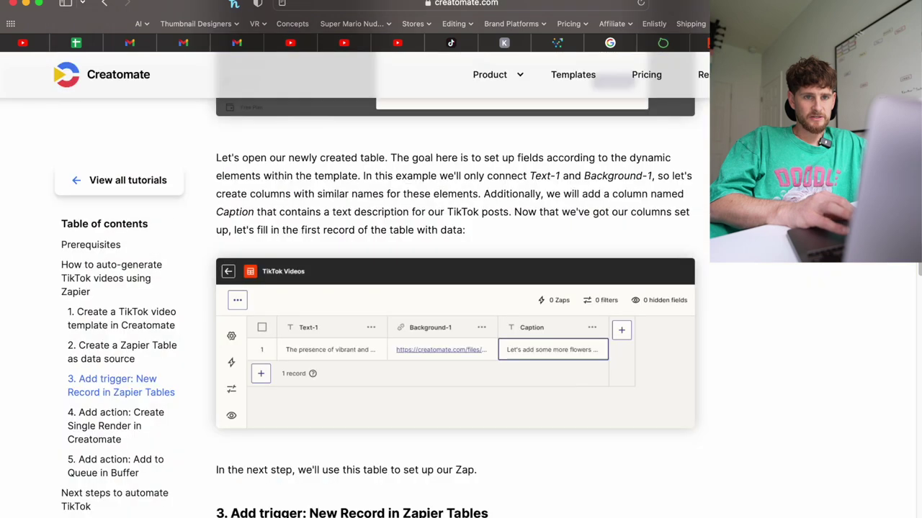
key("ctrl+Tab")
key("ctrl+Tab")
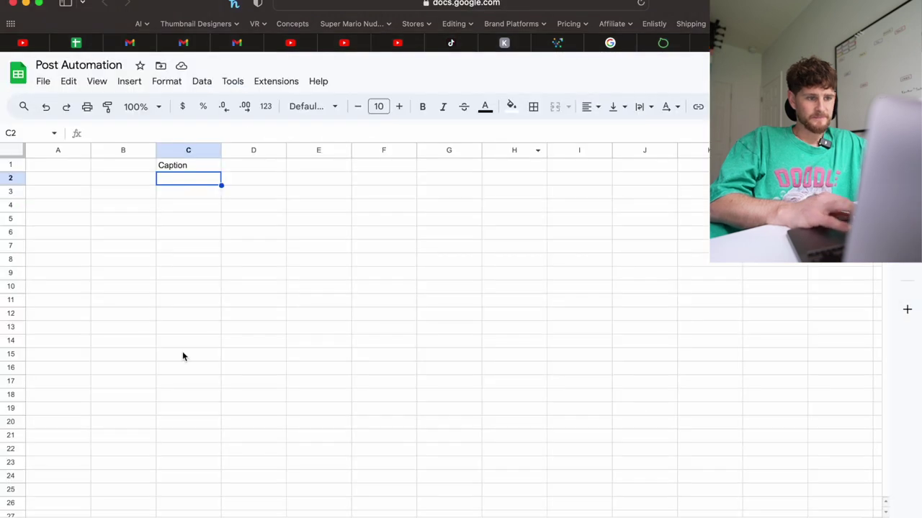
key("super+v")
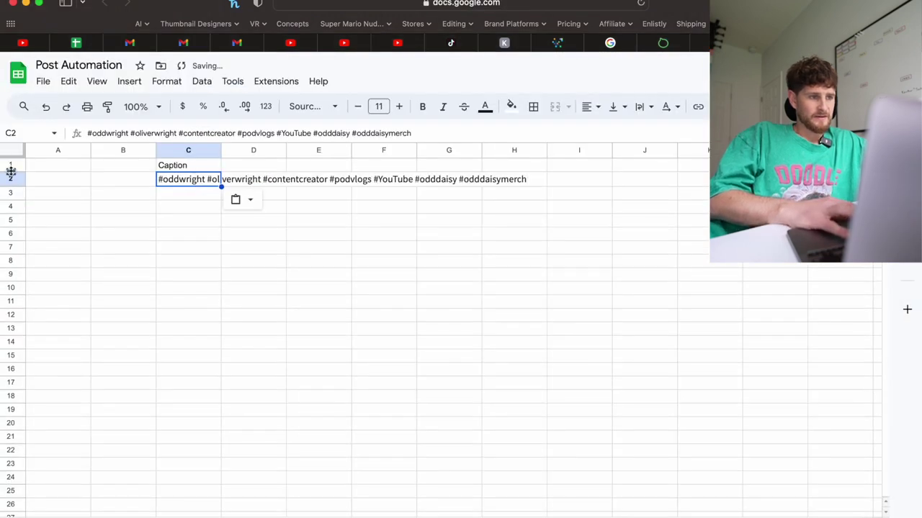
Freeze row 1 and make the header row bold
left_click_drag(11, 157, 10, 171)
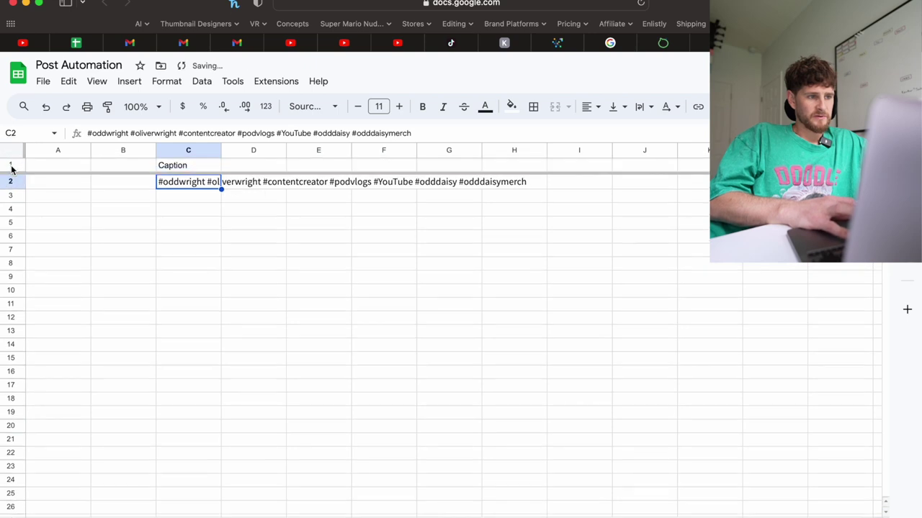
left_click(11, 165)
key("super+b")
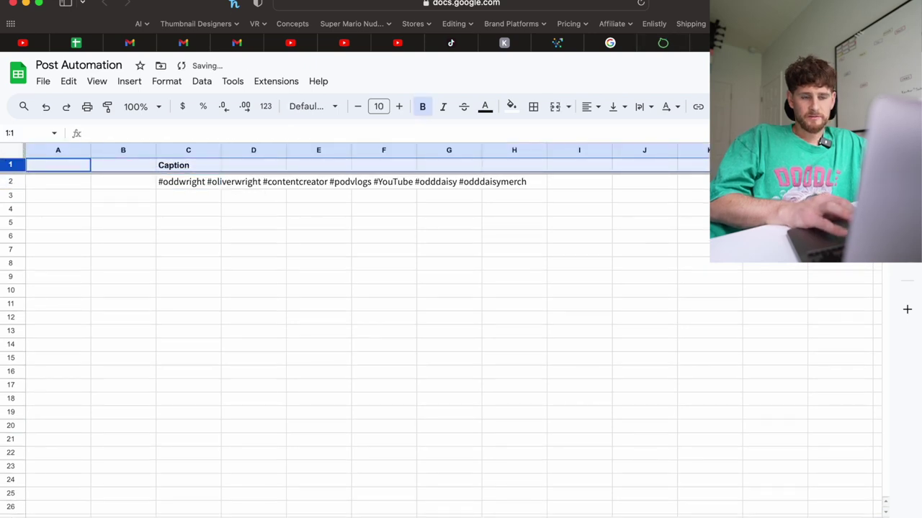
key("ctrl+Tab")
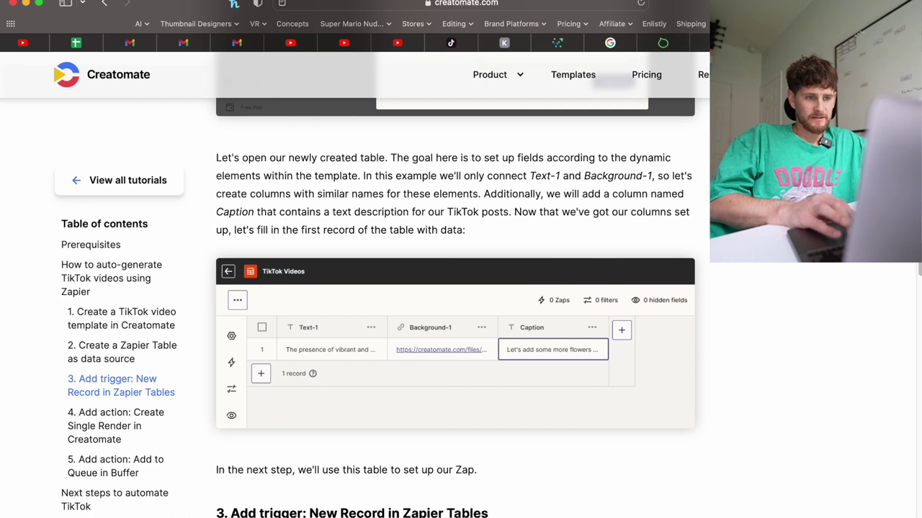
key("ctrl+shift+Tab")
Enter 'Title' in A1 with the hashtag caption in A2, and 'Link' in B1
left_click(65, 184)
left_click(56, 165)
type("Title")
key("Return")
key("super+v")
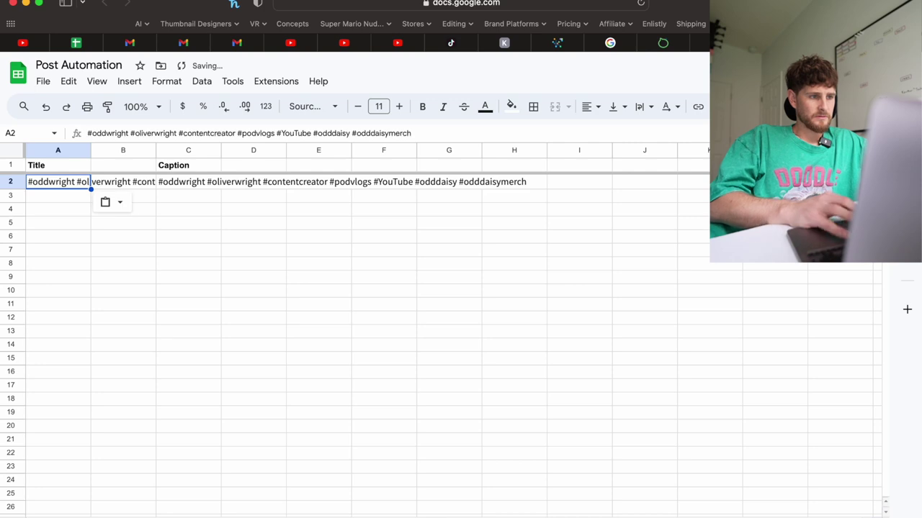
key("ctrl+Tab")
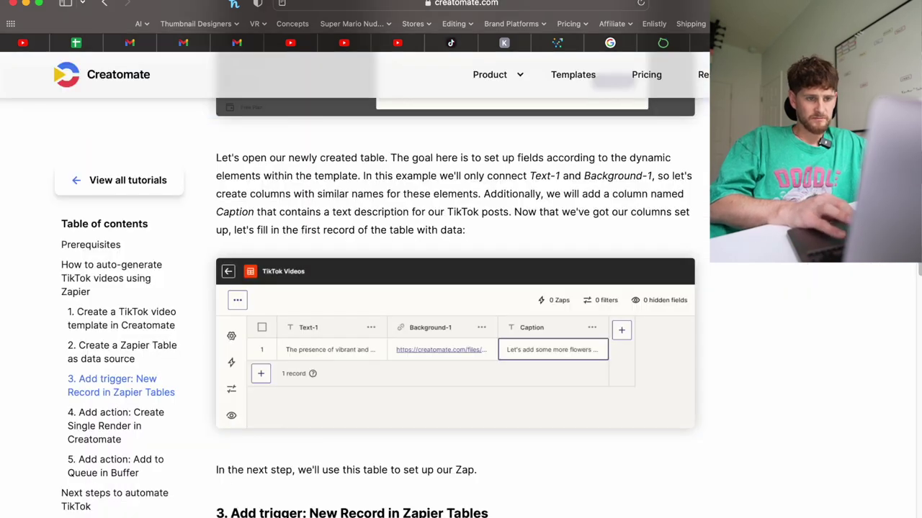
key("ctrl+shift+Tab")
left_click(123, 165)
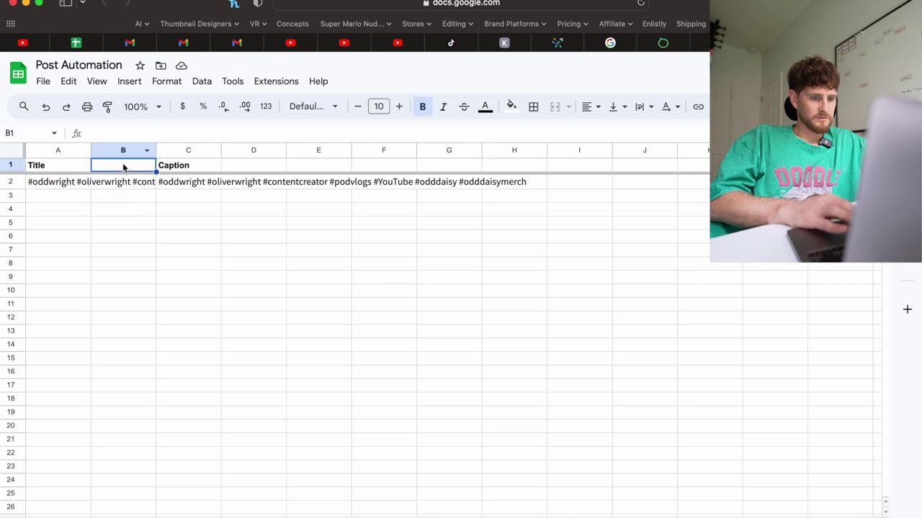
type("Link")
key("Return")
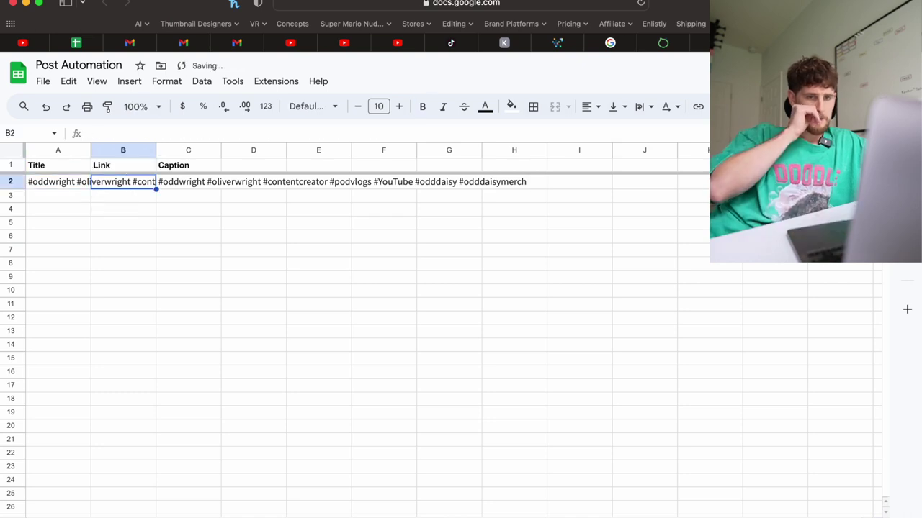
Create a new Google Drive folder named 'Socials Automation'
key("ctrl+Tab")
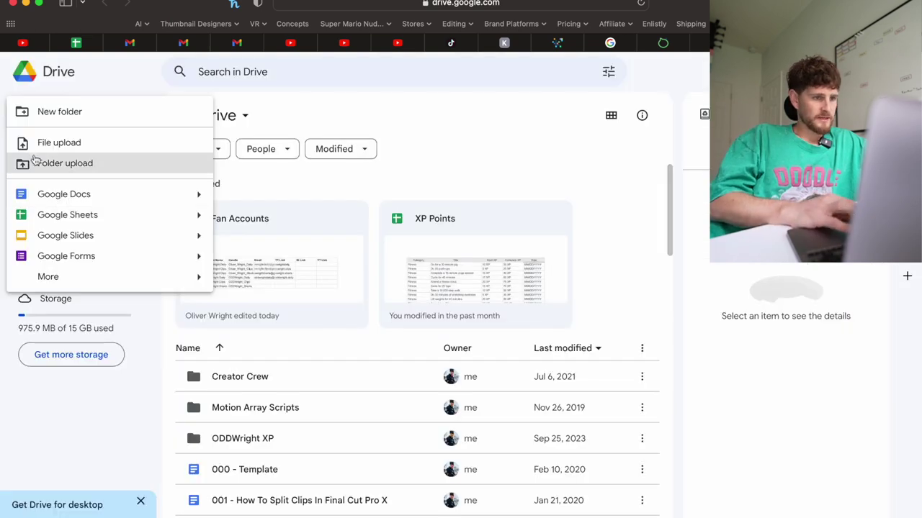
key("Escape")
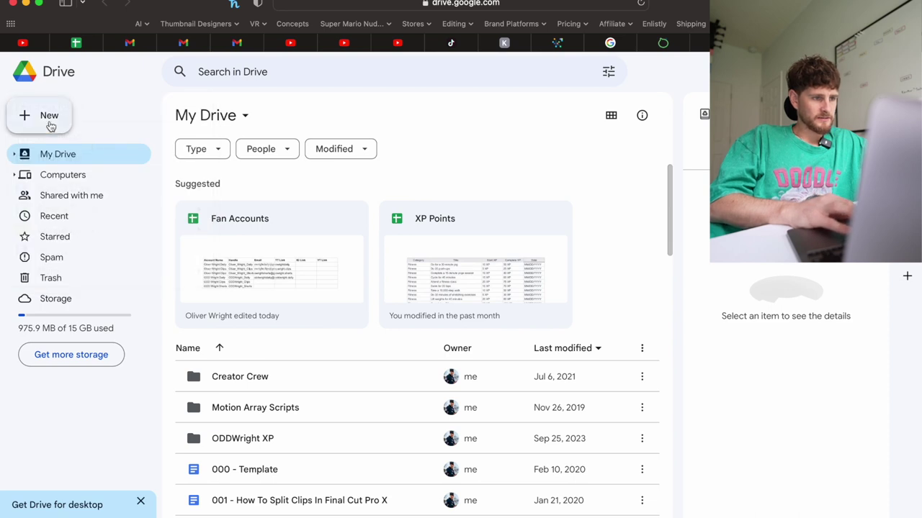
left_click(50, 127)
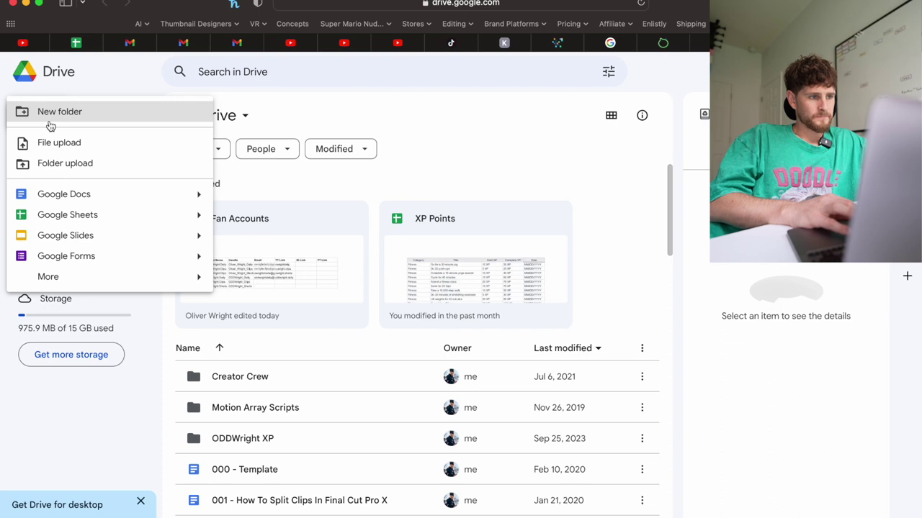
left_click(51, 119)
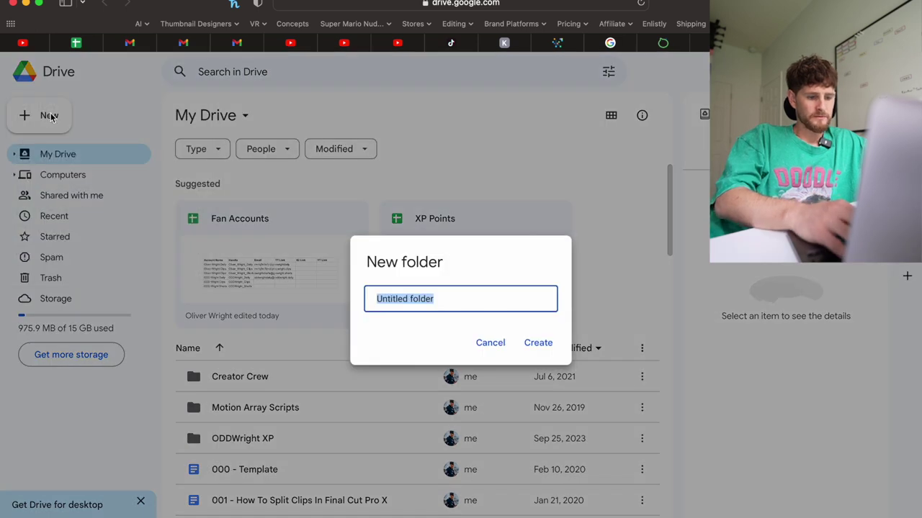
type("Socials A")
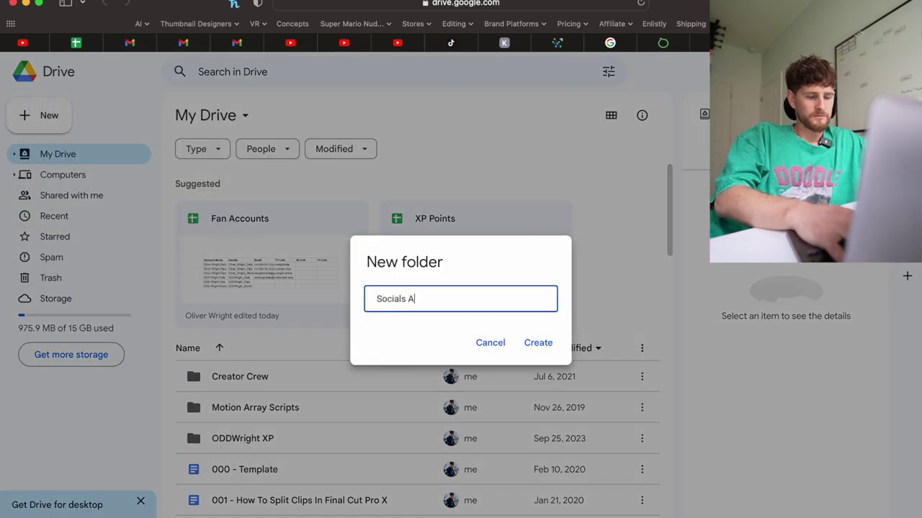
type("utomation")
key("Return")
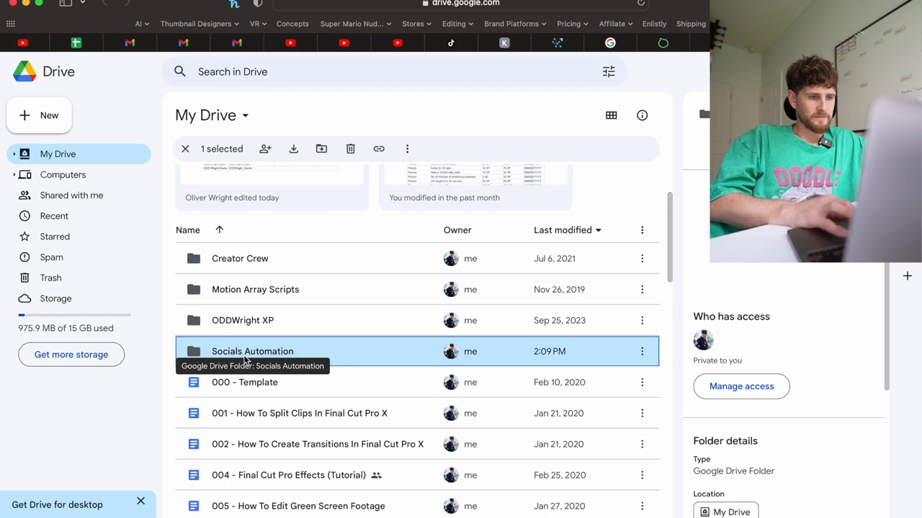
Open the Socials Automation folder from My Drive, then return to the Post Automation sheet
scroll(244, 360, "up", 3)
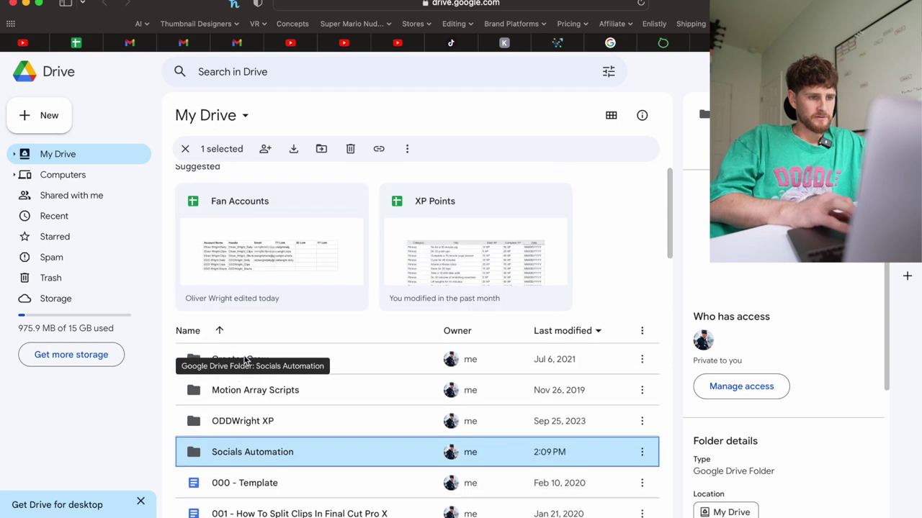
left_click(279, 257)
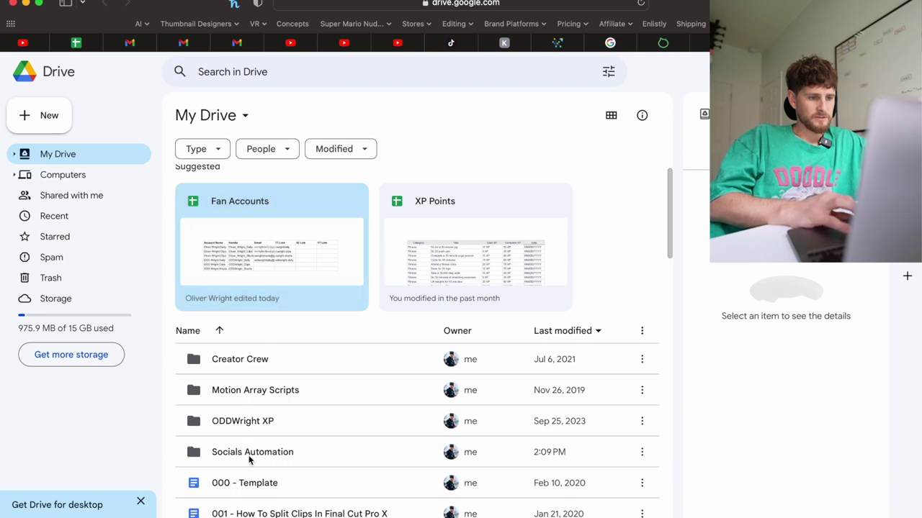
scroll(248, 460, "down", 15)
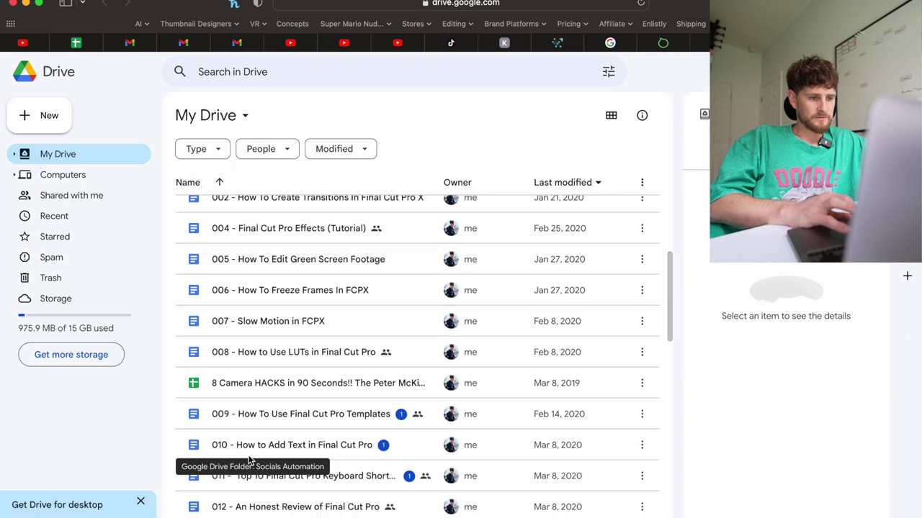
scroll(248, 460, "up", 5)
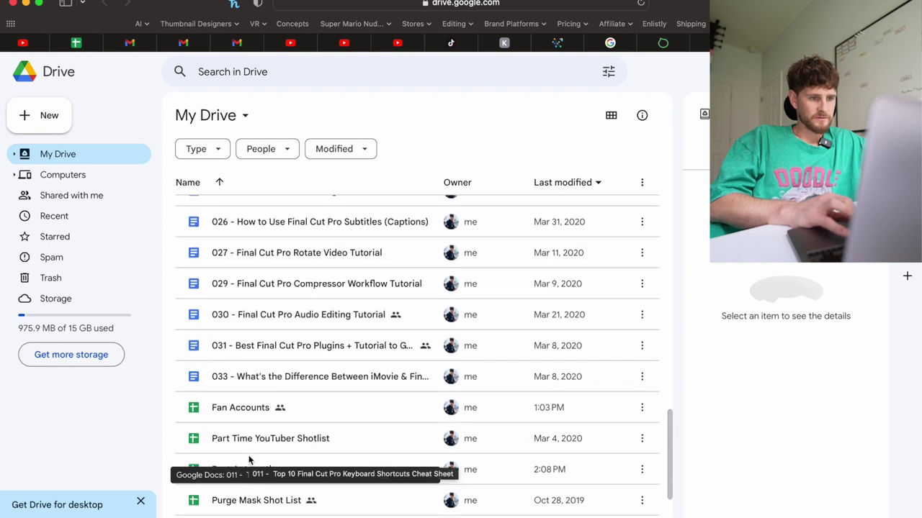
scroll(248, 455, "up", 15)
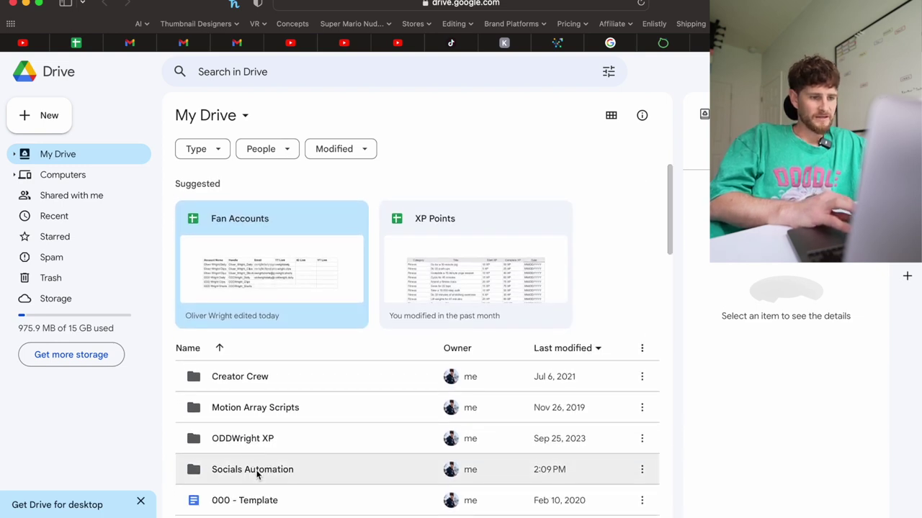
double_click(257, 471)
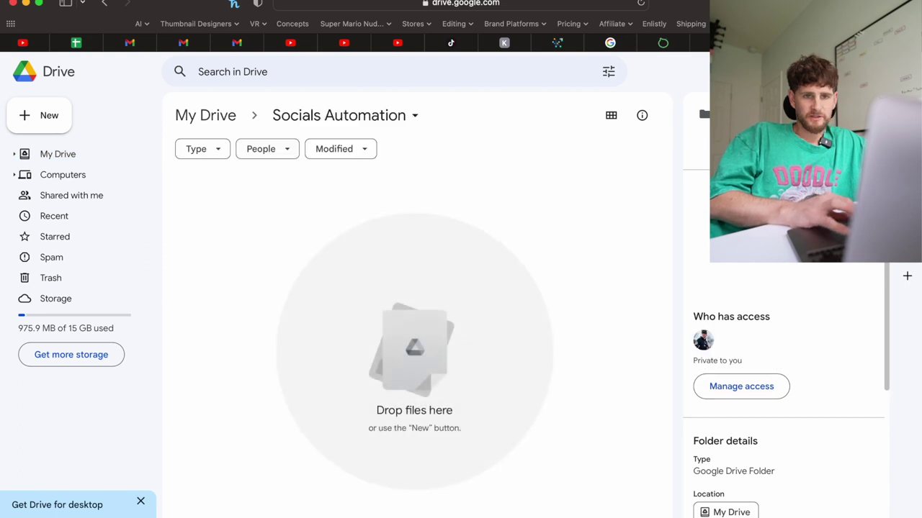
key("ctrl+Tab")
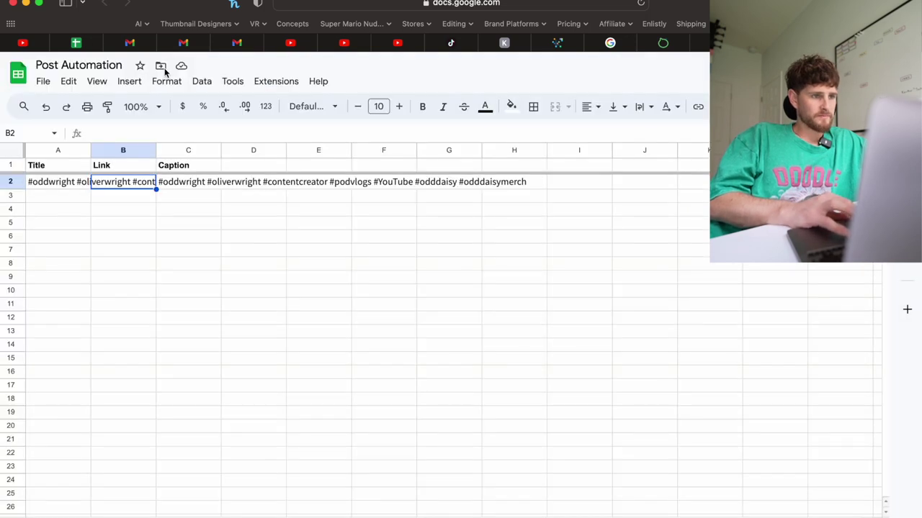
Move the Post Automation spreadsheet into the Socials Automation folder
left_click(161, 67)
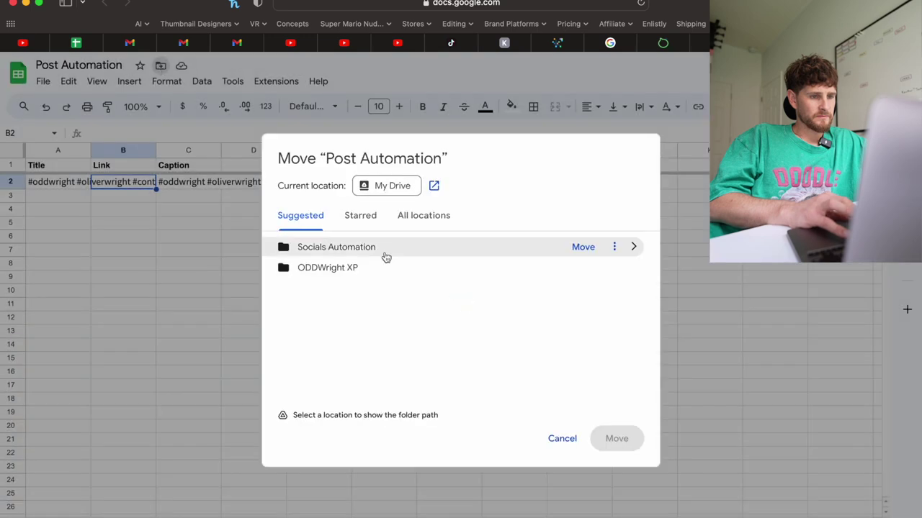
left_click(385, 257)
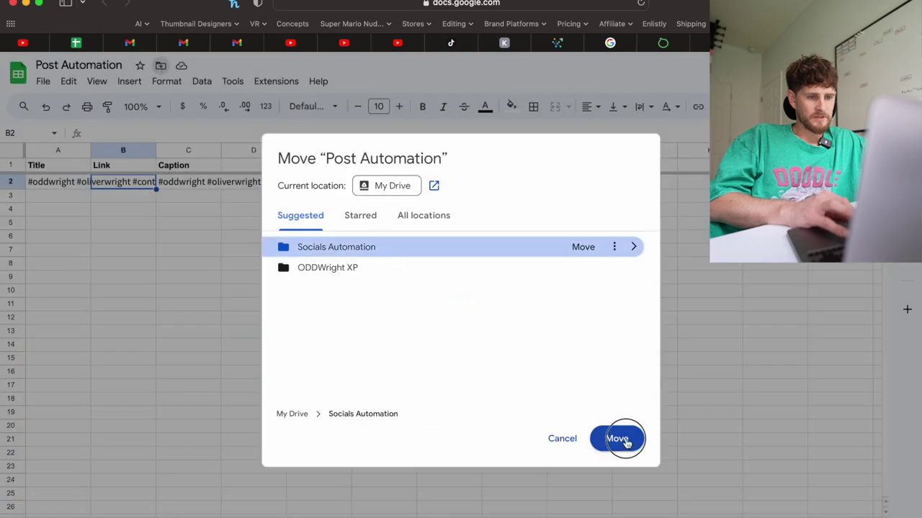
left_click(616, 440)
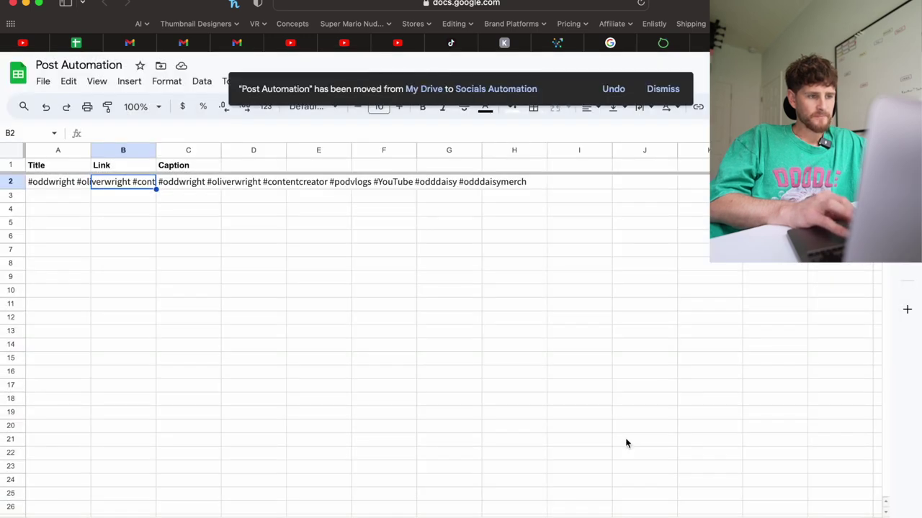
Open Socials Automation in Drive and start a new folder there
left_click(496, 89)
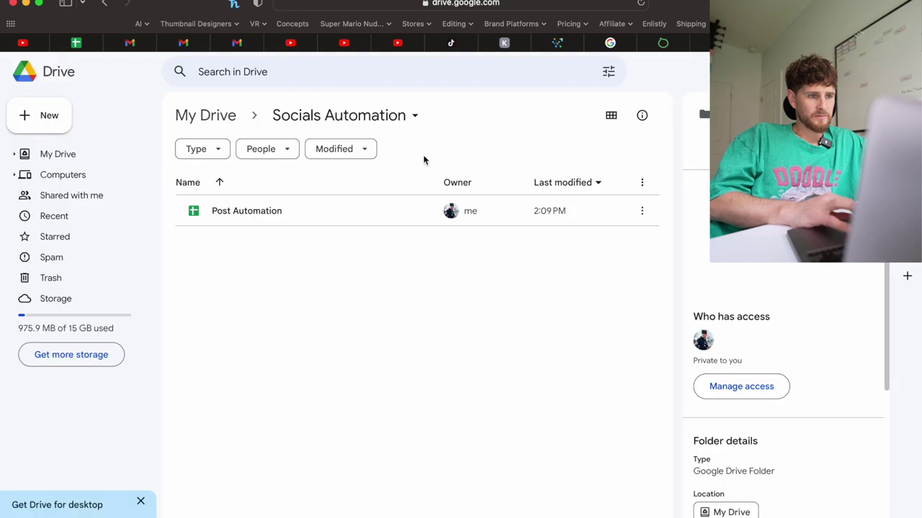
left_click(42, 117)
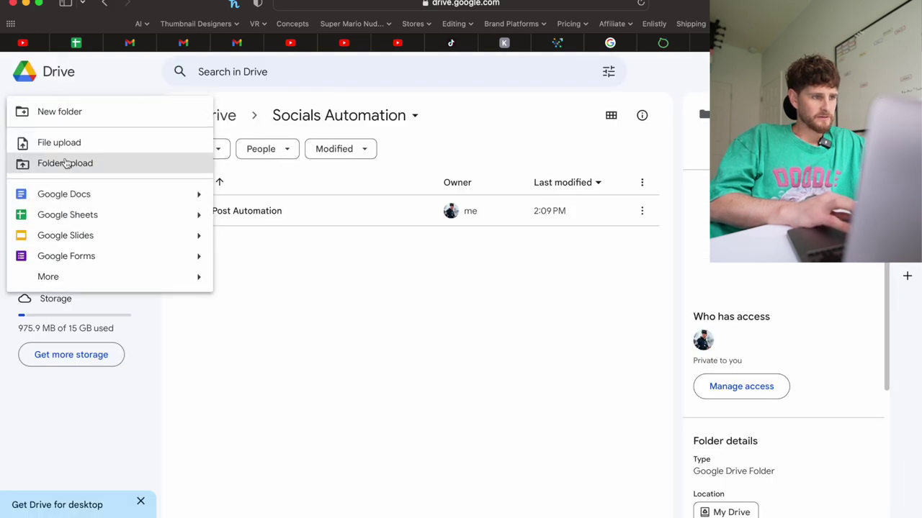
left_click(67, 113)
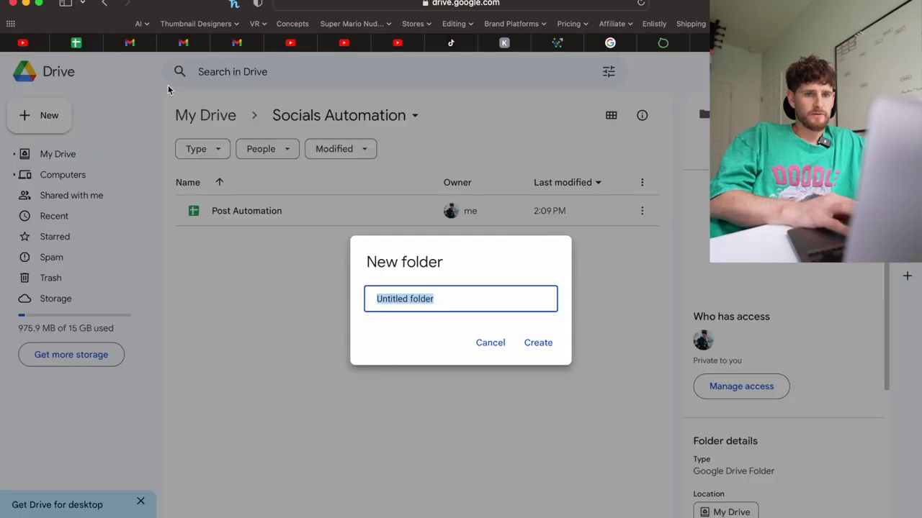
Create folders o.wright.clips and oddwright.daily using the TT Link handles in E2 and E3
left_click(77, 43)
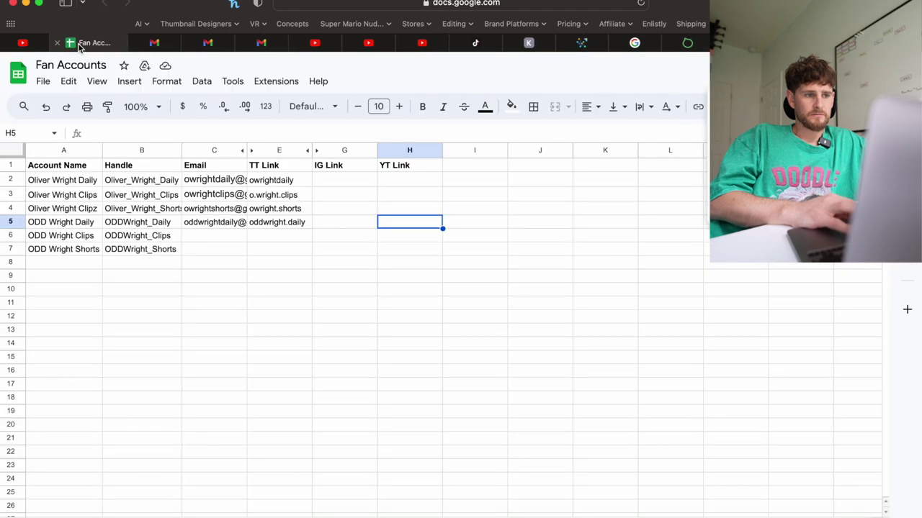
left_click(276, 182)
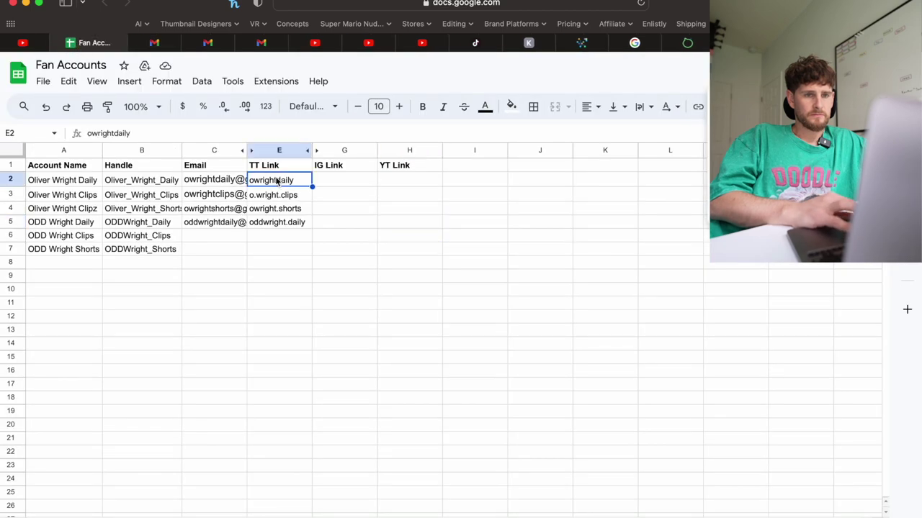
key("super+c")
key("ctrl+Tab")
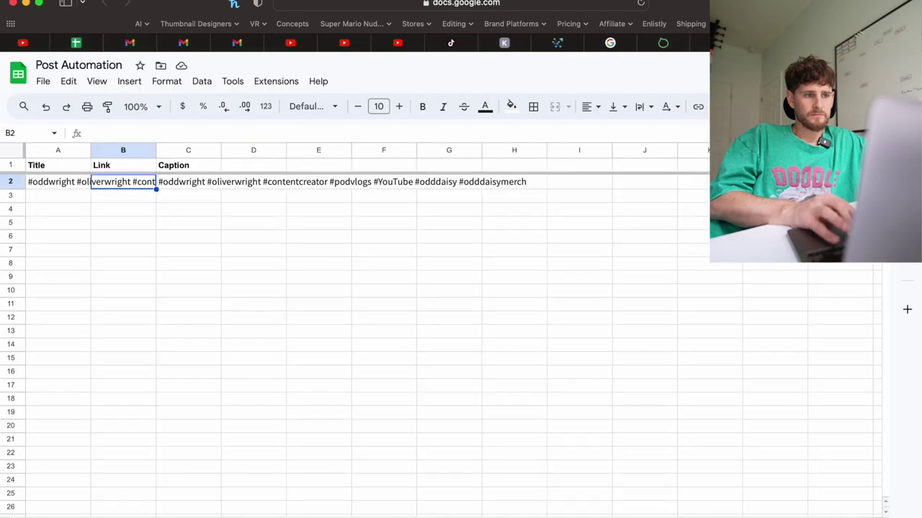
key("ctrl+Tab")
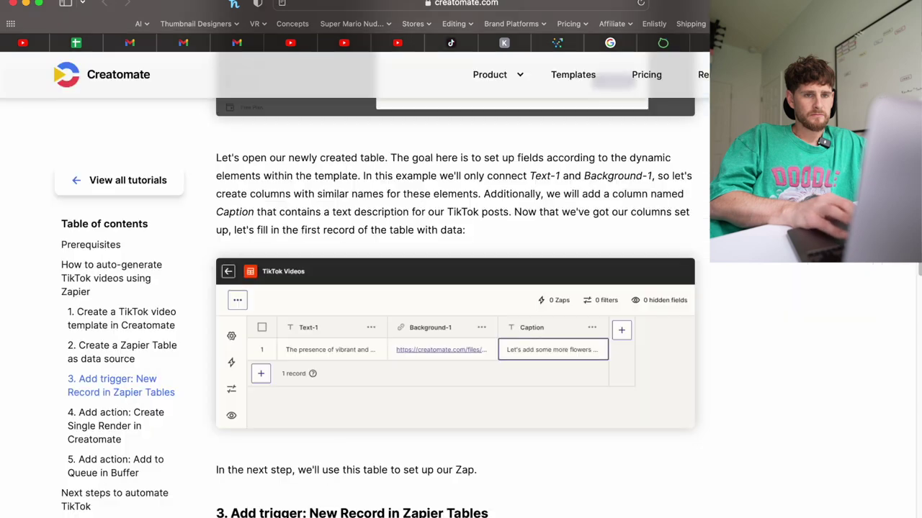
key("ctrl+Tab")
key("super+v")
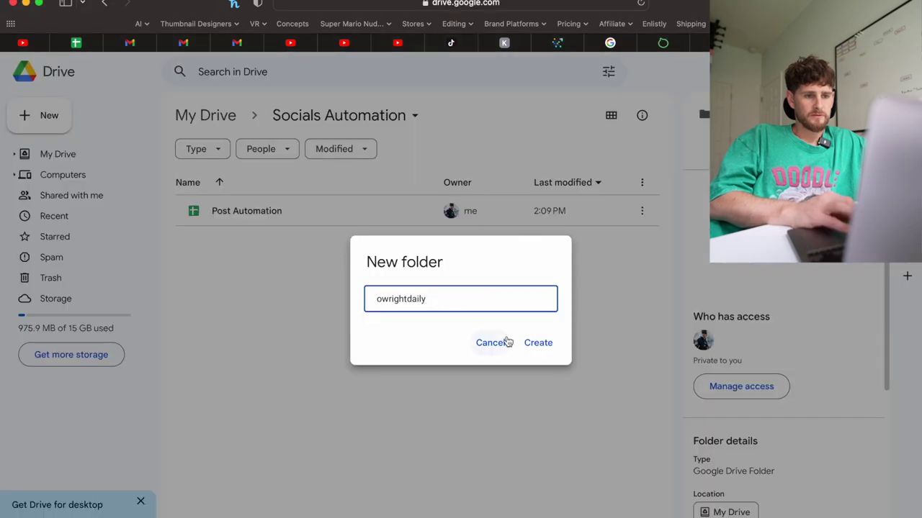
left_click(539, 343)
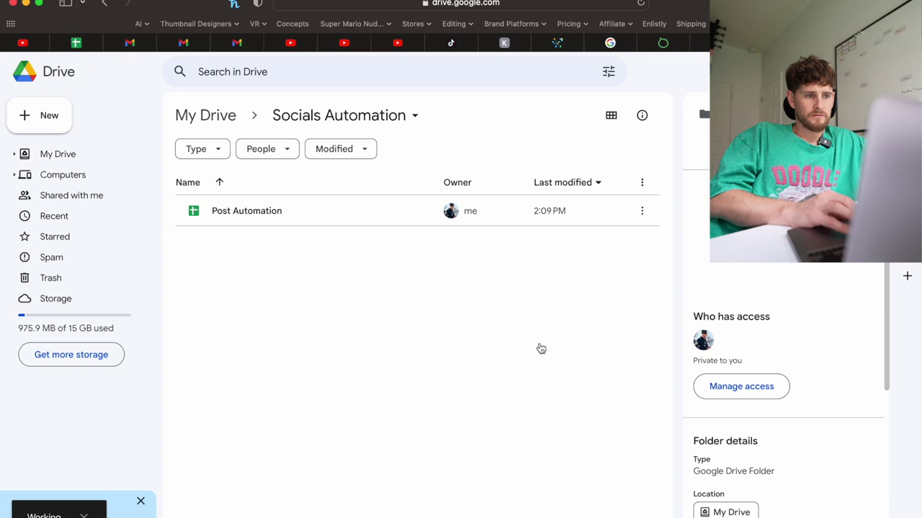
left_click(84, 44)
left_click(271, 196)
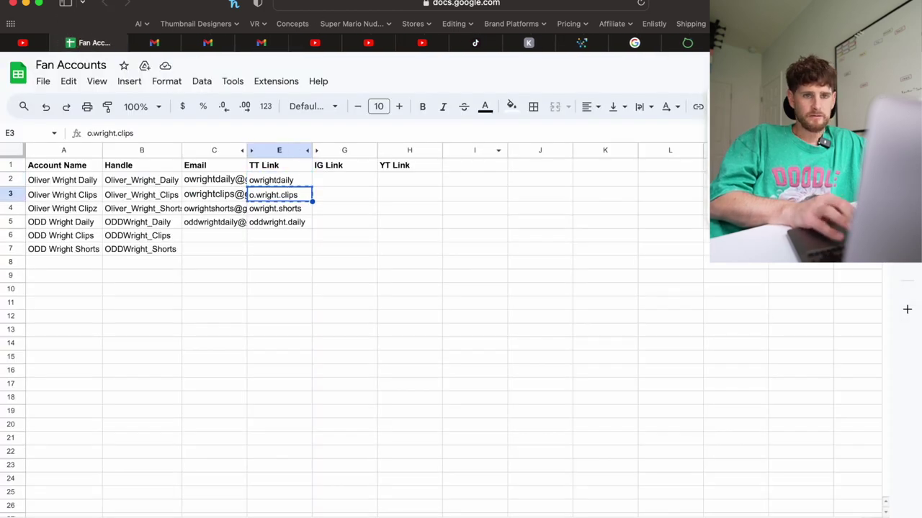
key("ctrl+shift+Tab")
left_click(37, 121)
left_click(41, 112)
key("super+v")
left_click(535, 344)
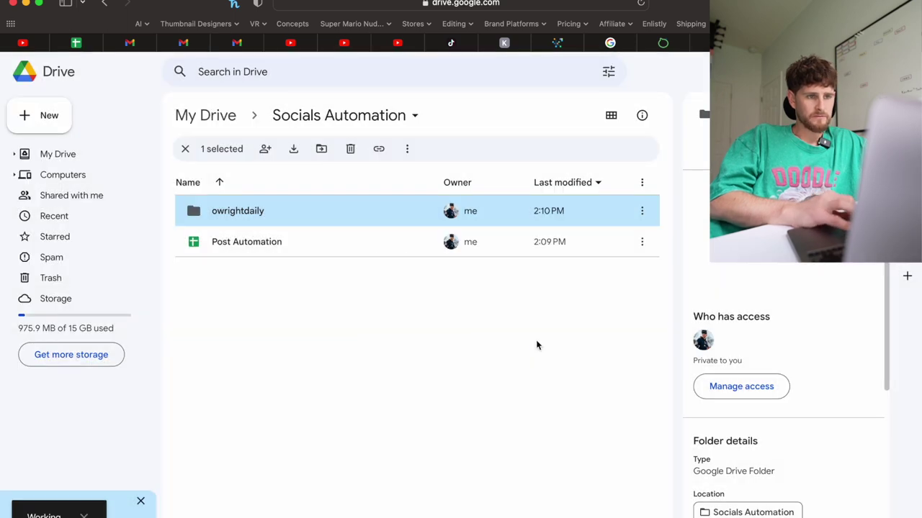
Create folders owright.shorts and owrightdaily using the TT Link handles in E4 and E5
left_click(76, 42)
left_click(263, 208)
key("super+c")
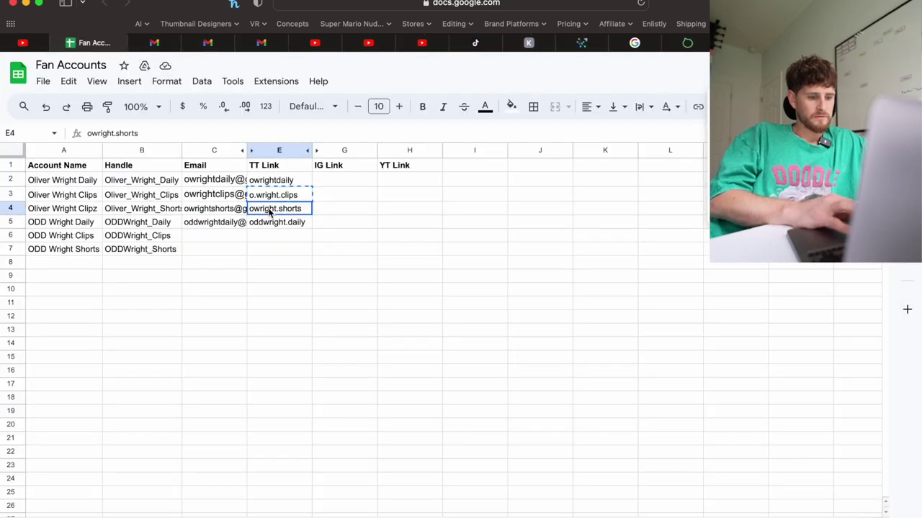
key("ctrl+shift+Tab")
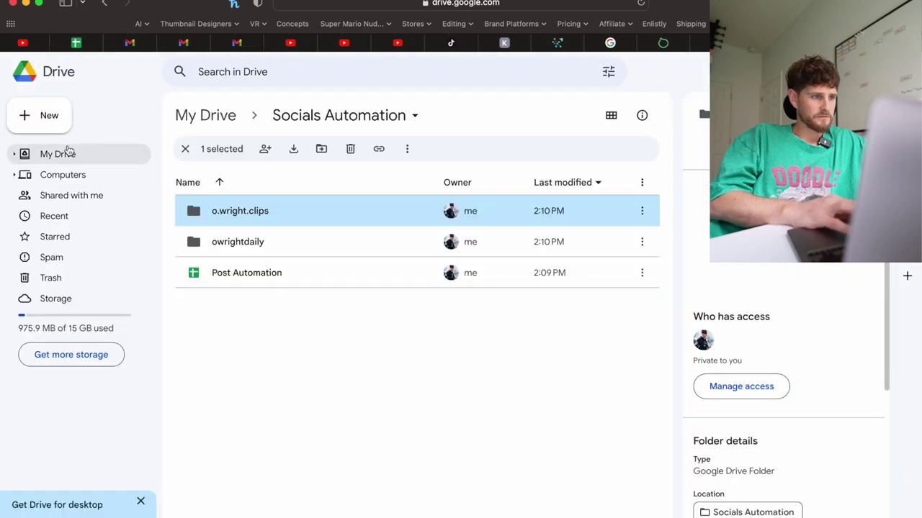
left_click(41, 113)
left_click(164, 118)
key("super+v")
left_click(535, 345)
key("ctrl+Tab")
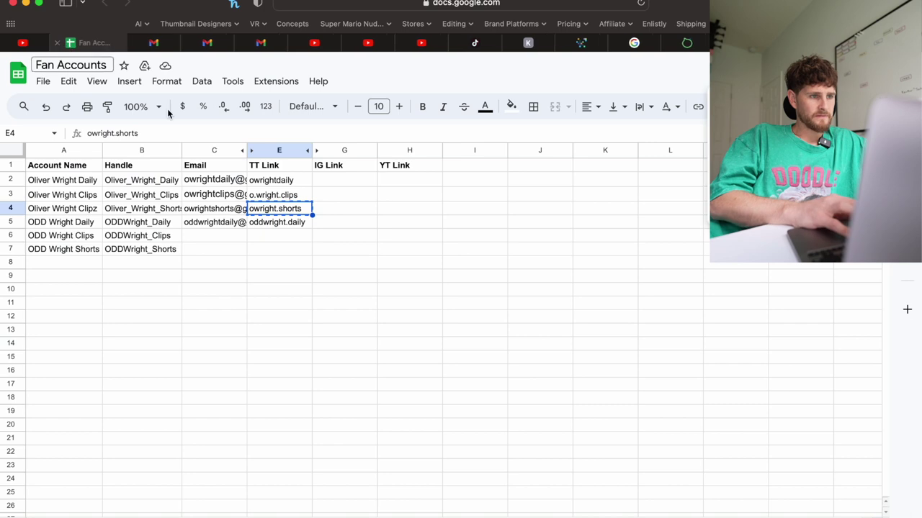
left_click(274, 221)
key("super+c")
key("ctrl+shift+Tab")
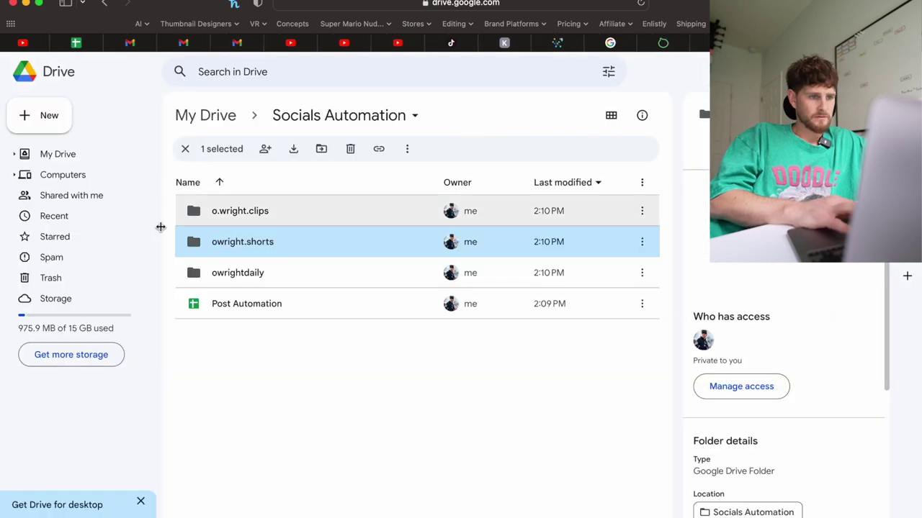
left_click(61, 123)
left_click(159, 110)
key("super+v")
left_click(544, 344)
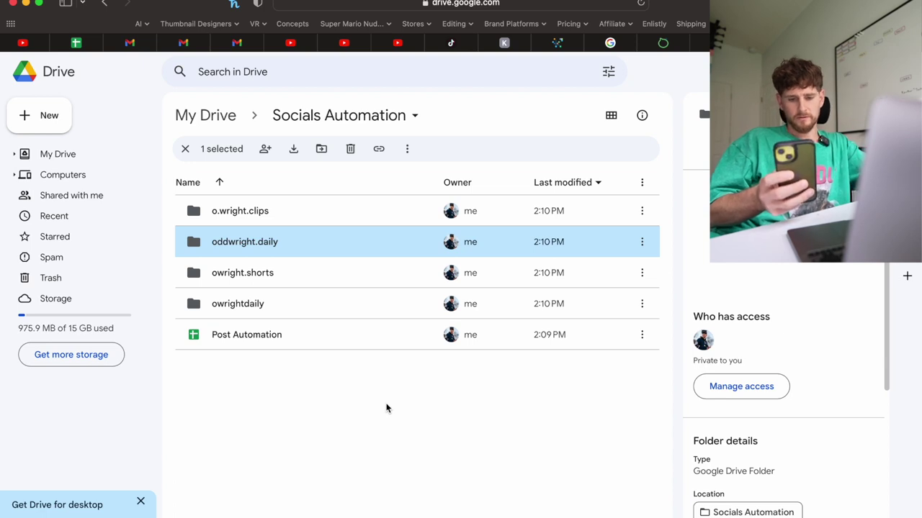
Upload clips 11.mov through 20.mov into the o.wright.clips folder
double_click(257, 211)
key("super+Tab")
key("super+Tab")
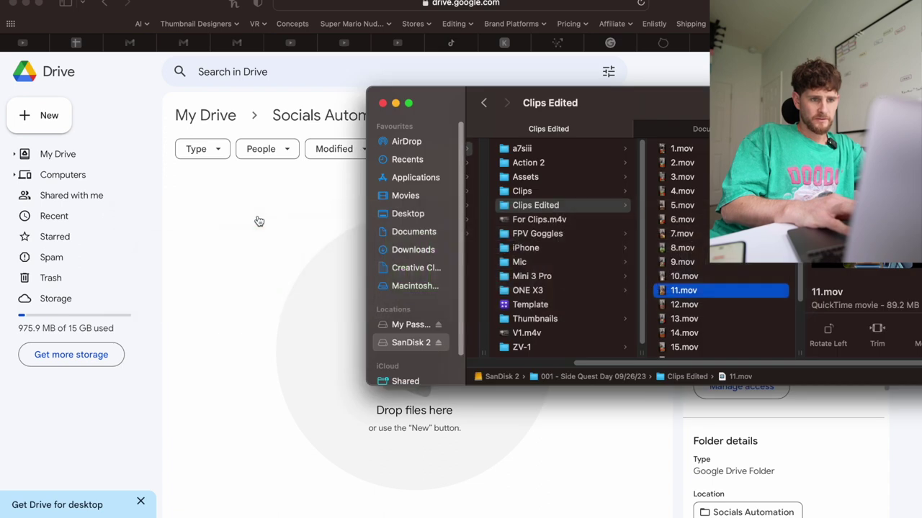
scroll(680, 286, "down", 3)
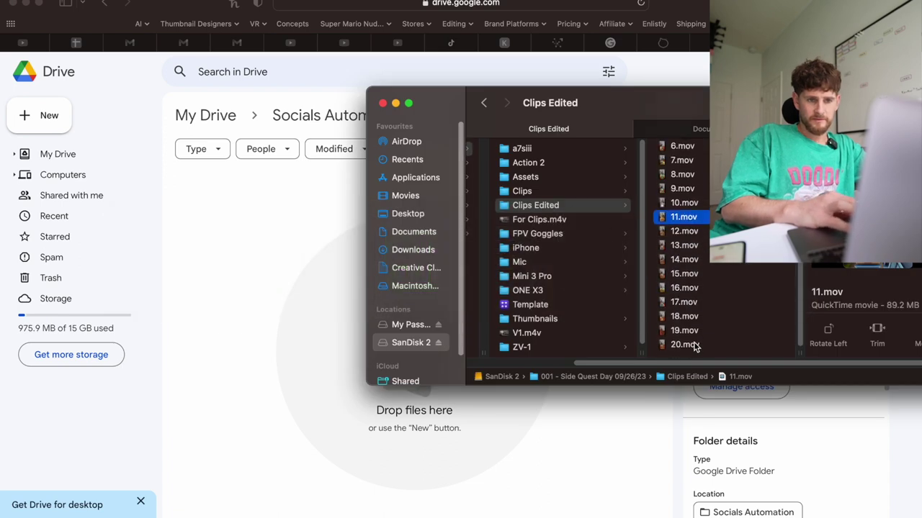
left_click(710, 345, "shift")
left_click_drag(713, 347, 288, 404)
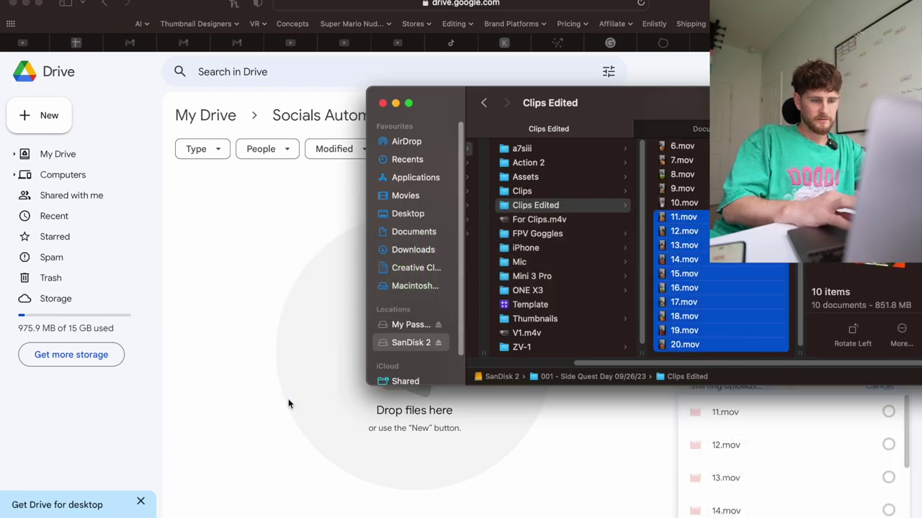
Scroll the Creatomate tutorial to the New Record in Zapier Tables trigger step
key("super+Tab")
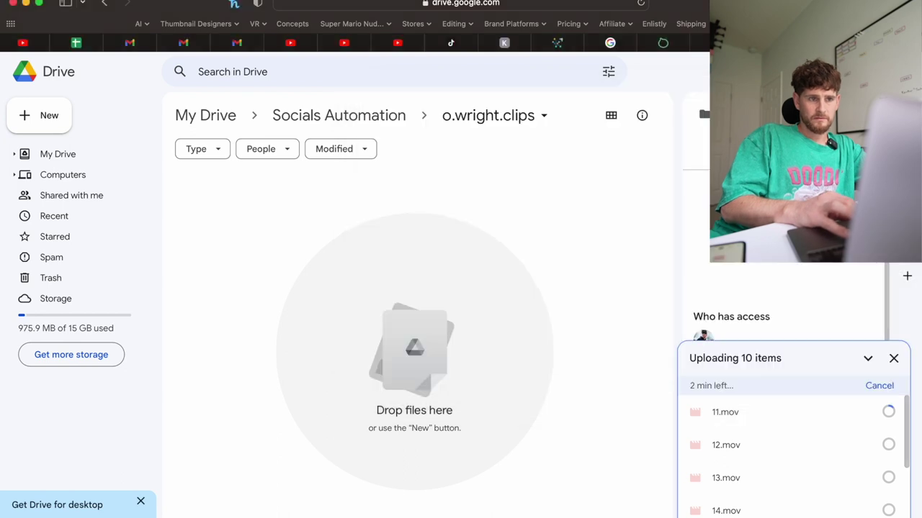
key("ctrl+Tab")
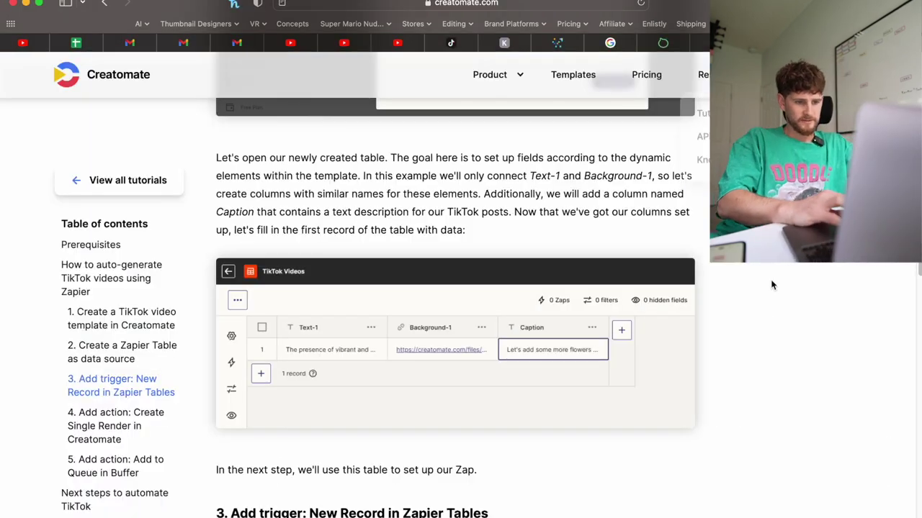
scroll(730, 433, "down", 5)
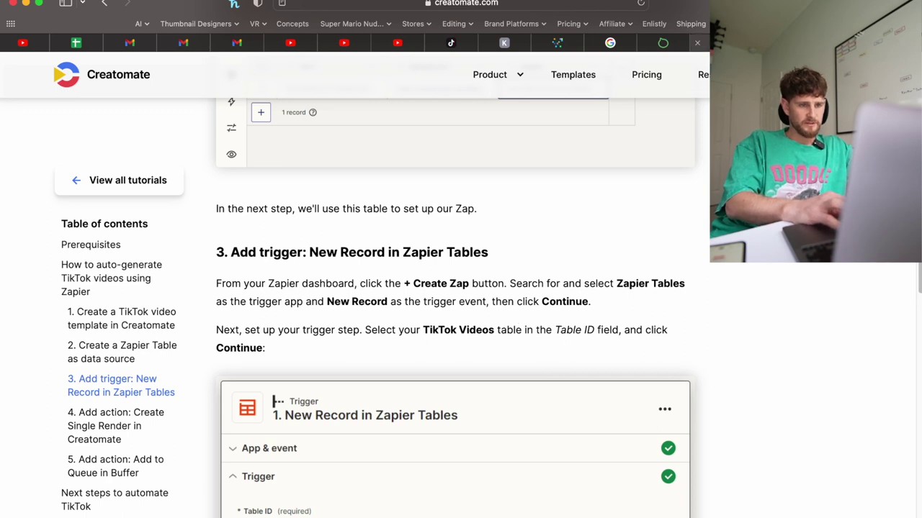
Start a new Zap in Zapier and dismiss the getting-started tips
left_click(709, 42)
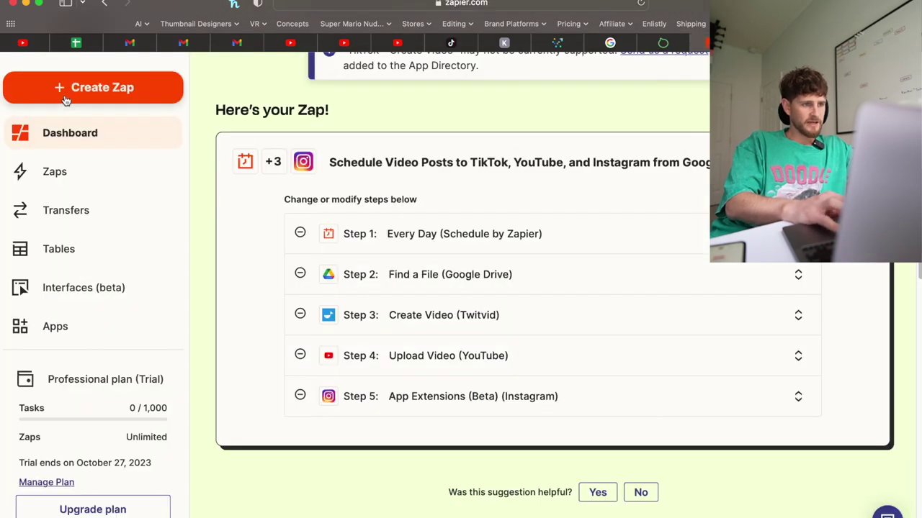
left_click(86, 88)
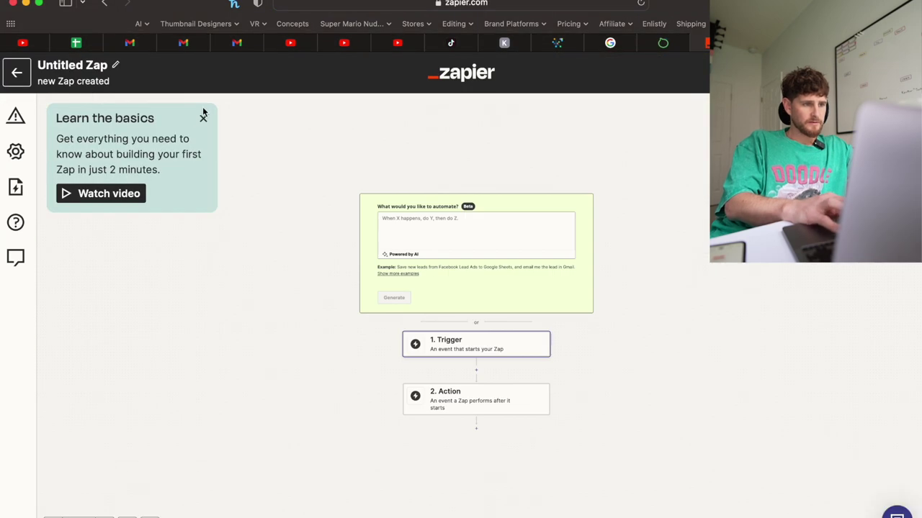
left_click(203, 119)
Return to the Untitled Zap editor and bring up the trigger app chooser
key("super+Tab")
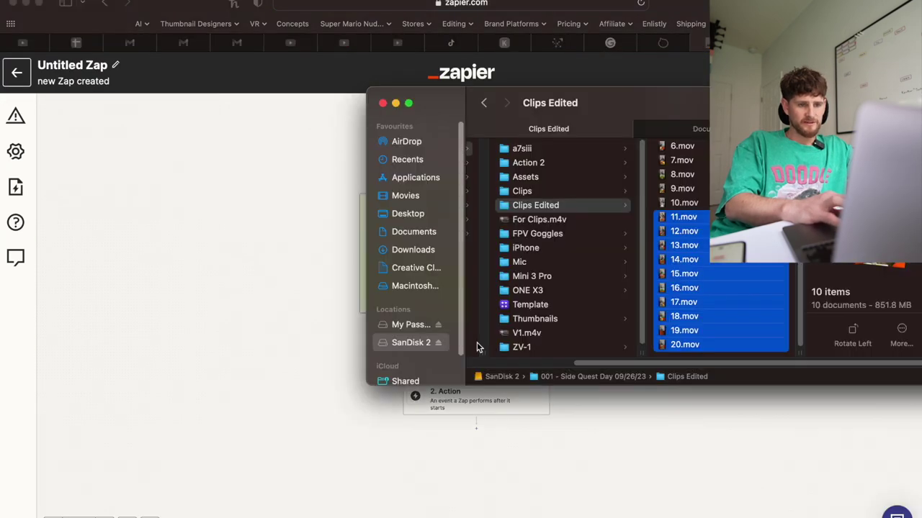
key("super+Tab")
key("ctrl+Tab")
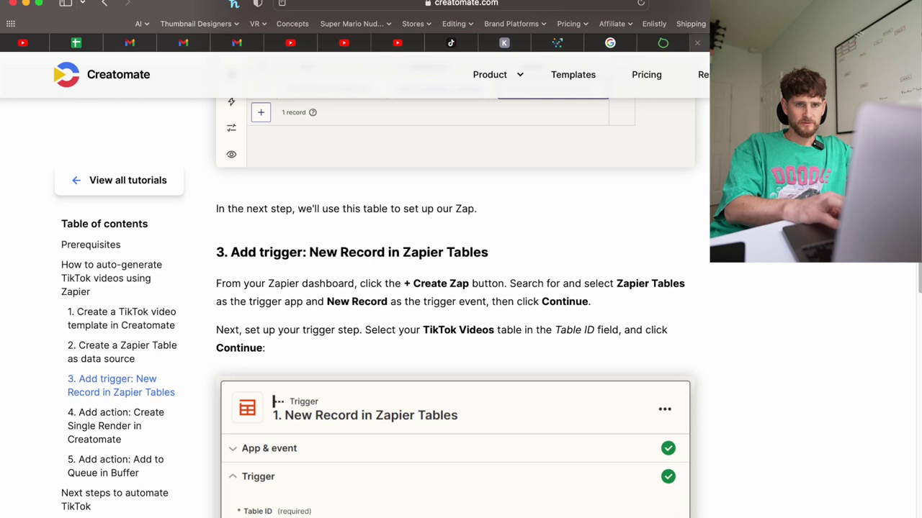
left_click(720, 43)
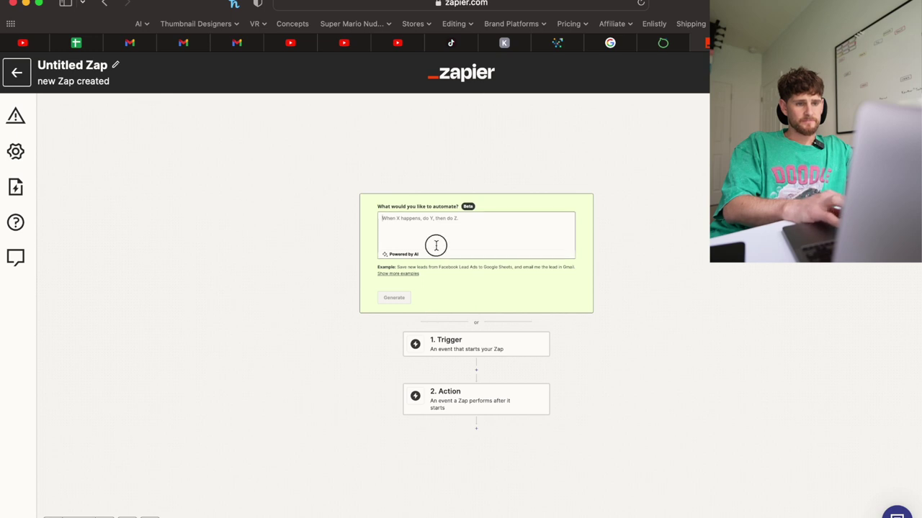
left_click(426, 219)
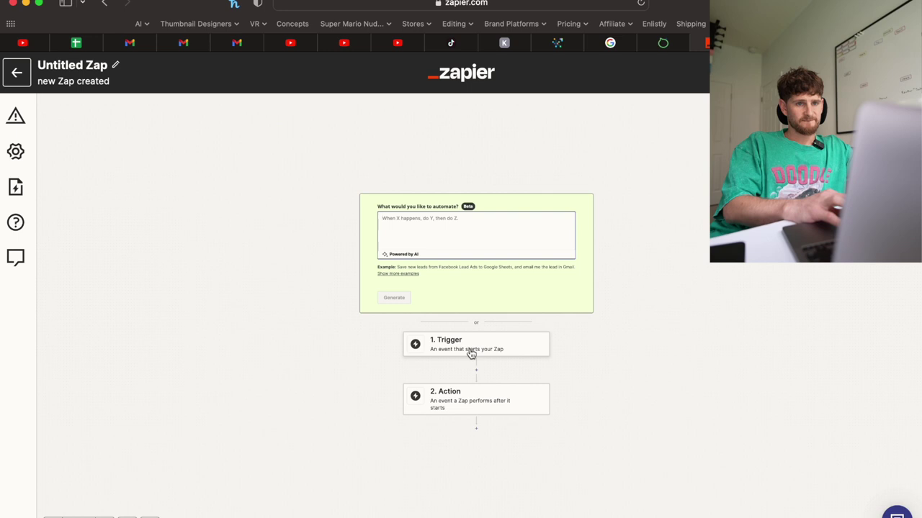
left_click(664, 45)
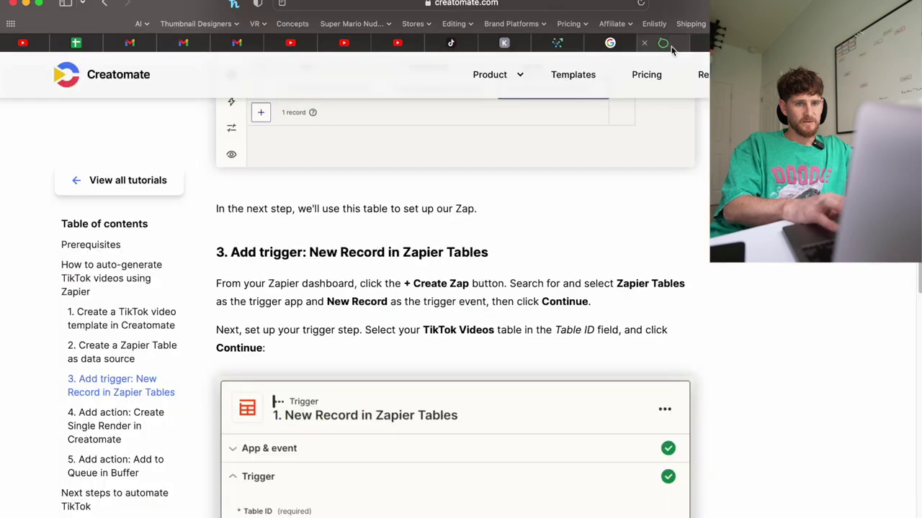
left_click(669, 47)
left_click(432, 347)
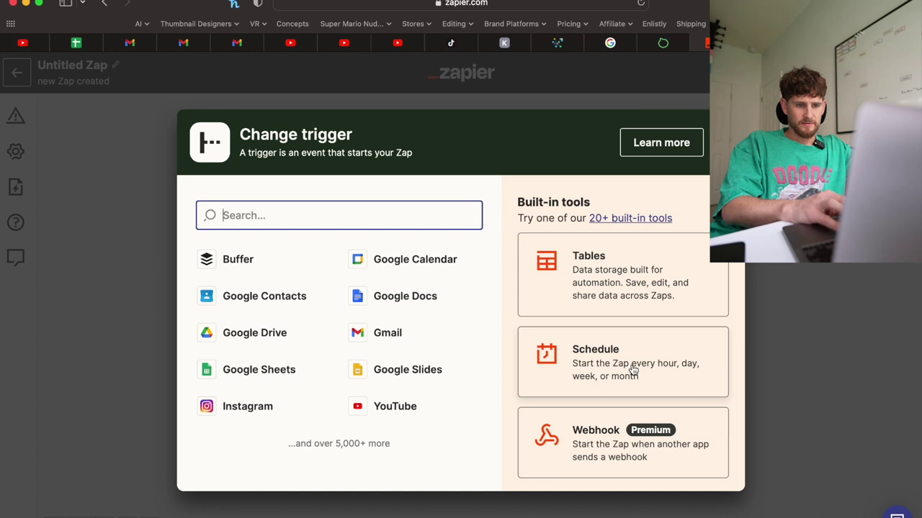
Make Schedule by Zapier the trigger with the Every Day event instead of Every Hour
left_click(633, 370)
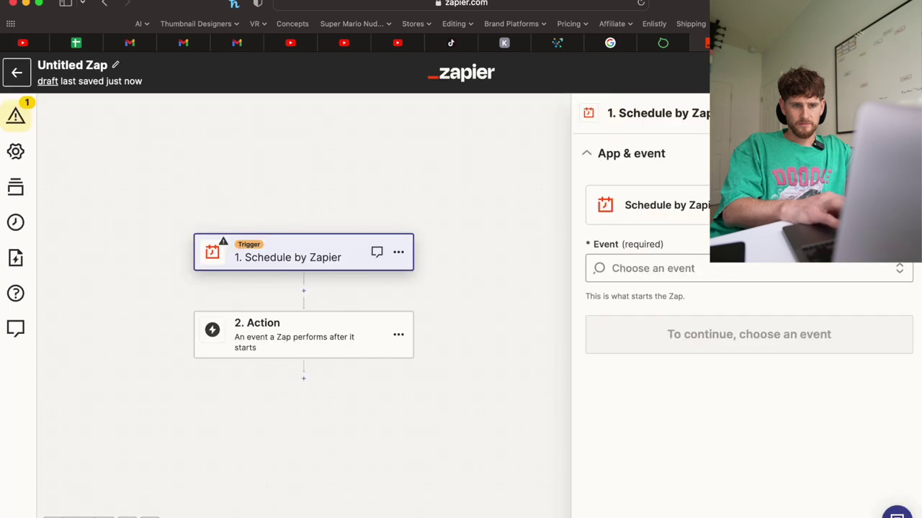
left_click(684, 265)
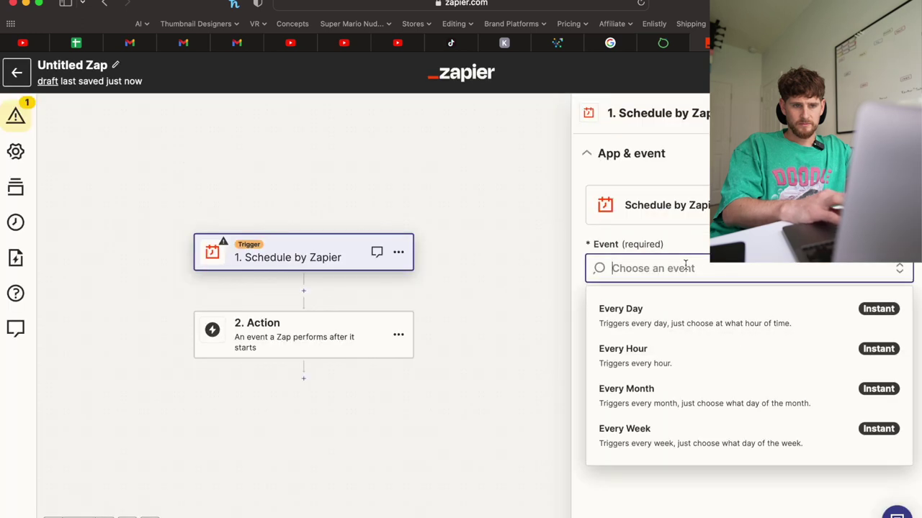
left_click(679, 369)
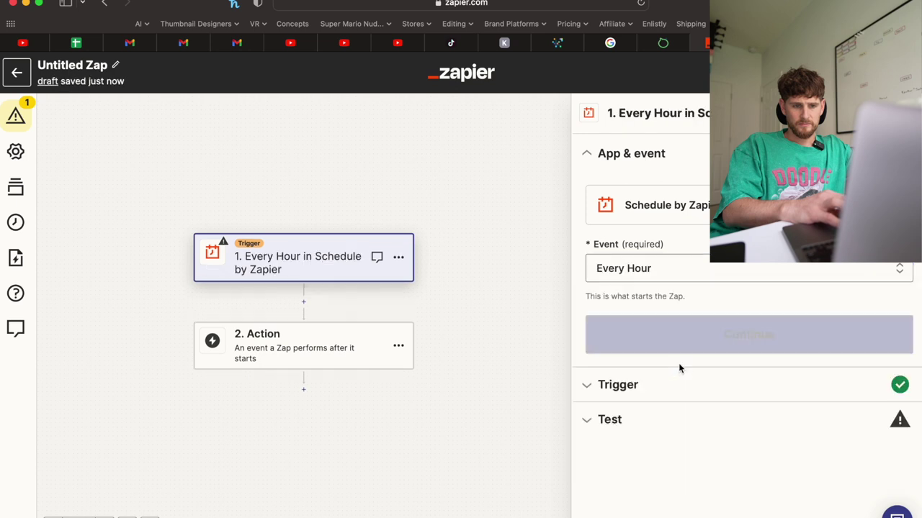
left_click(586, 386)
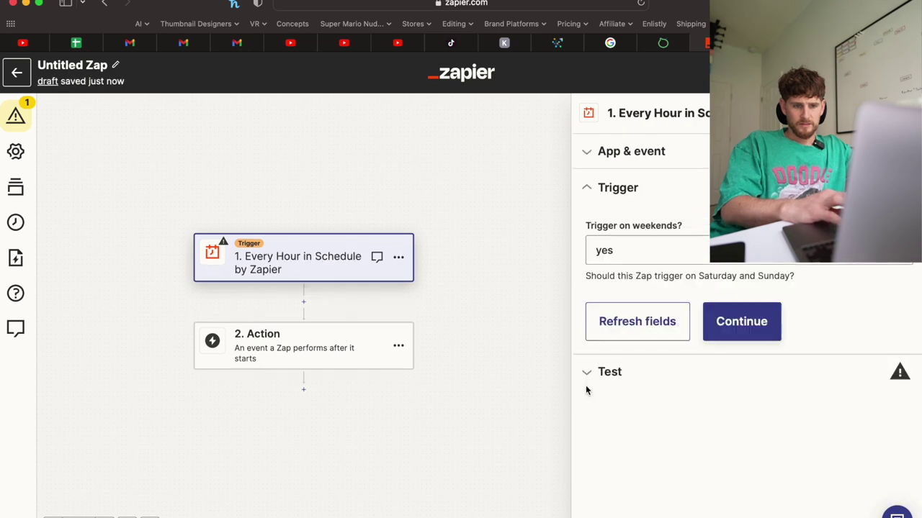
left_click(586, 373)
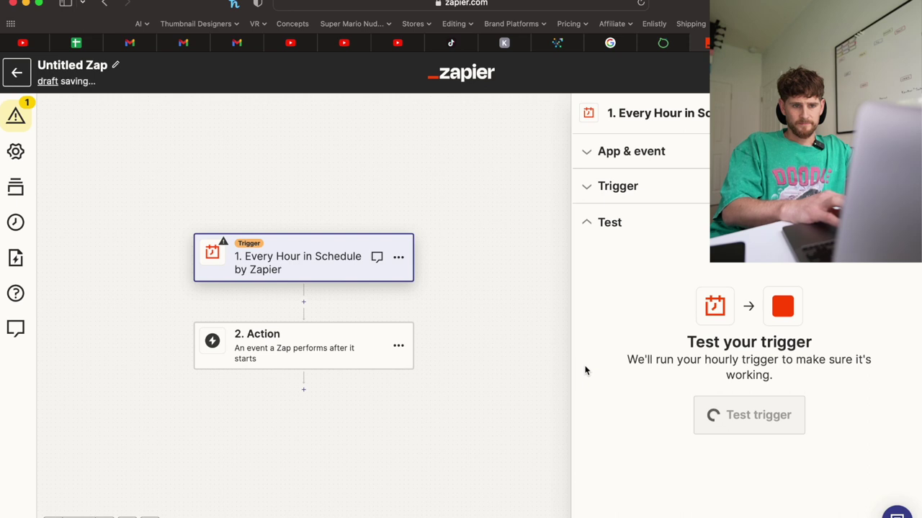
left_click(587, 186)
left_click(595, 152)
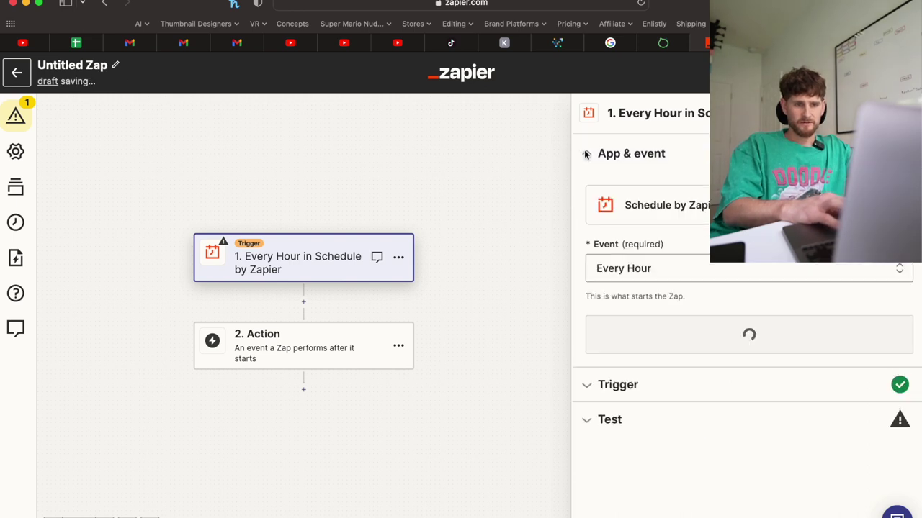
left_click(663, 268)
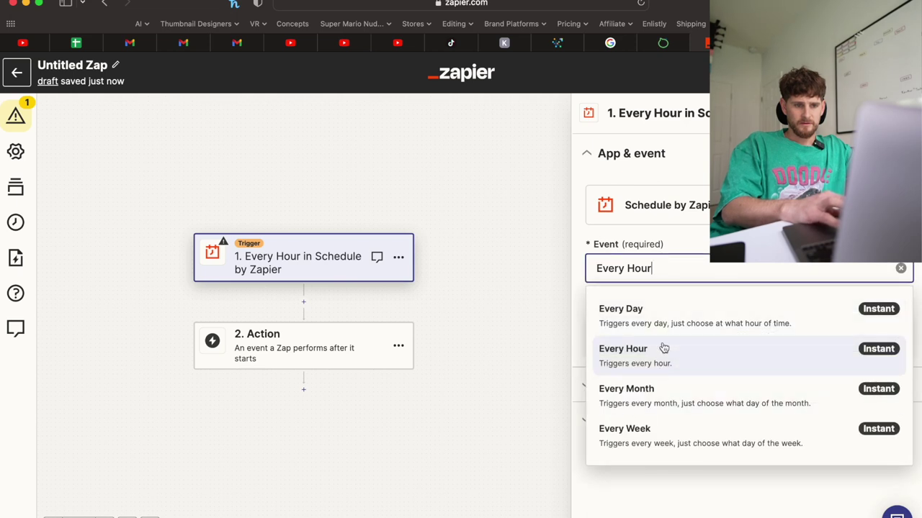
left_click(666, 319)
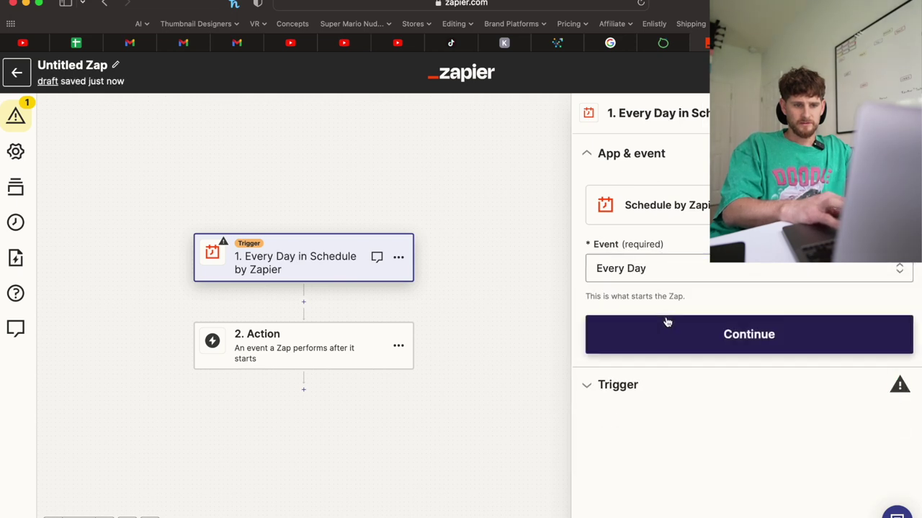
left_click(669, 337)
Set the daily trigger time to 2pm and continue to the trigger test
left_click(666, 333)
scroll(670, 406, "down", 10)
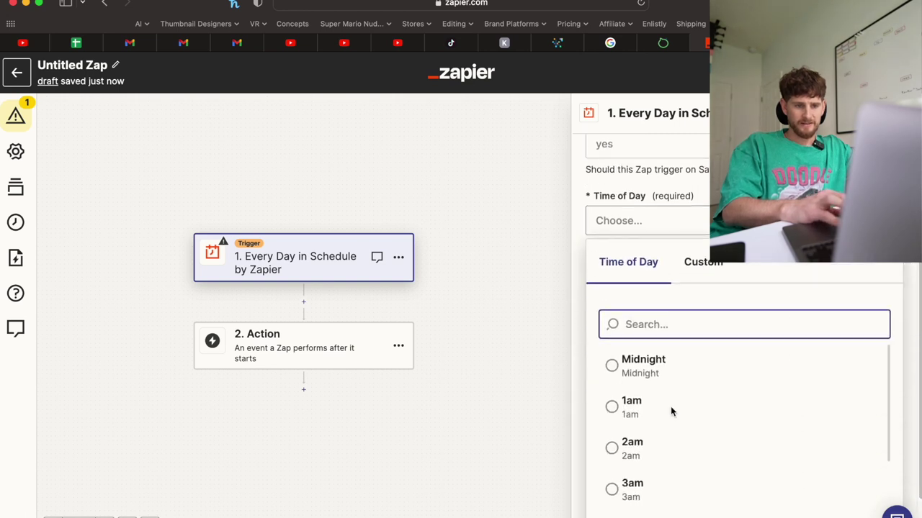
scroll(670, 409, "down", 5)
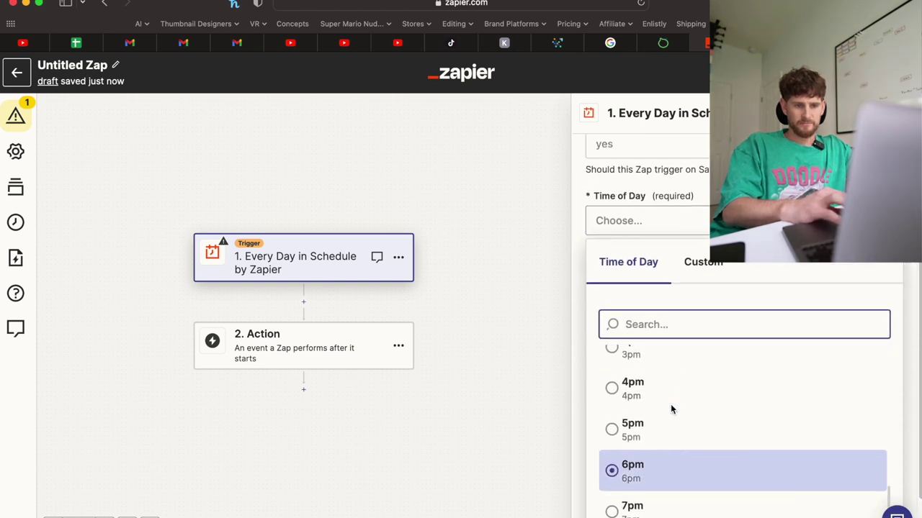
key("Escape")
left_click(633, 324)
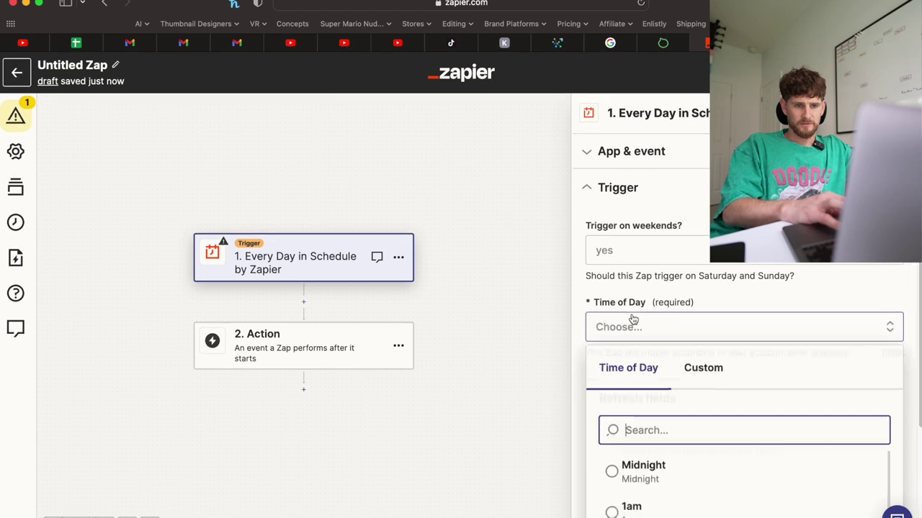
scroll(665, 465, "down", 5)
scroll(665, 463, "down", 6)
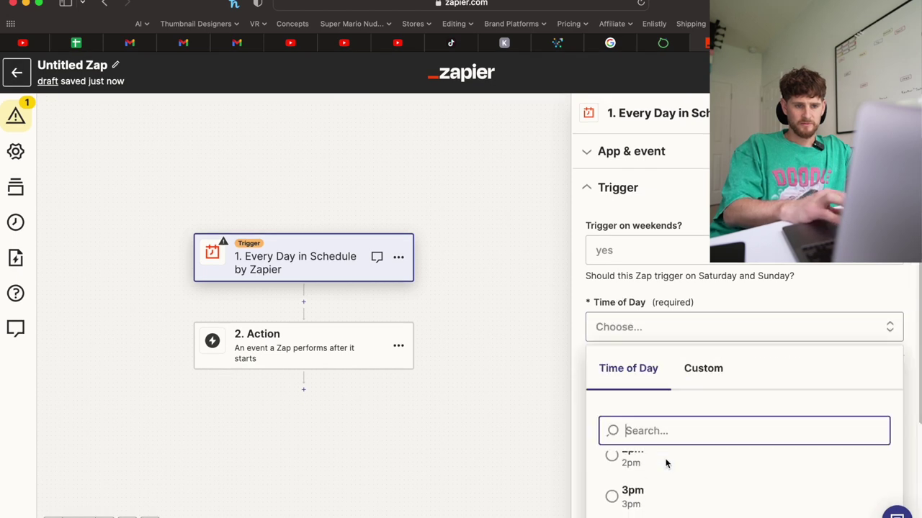
left_click(629, 468)
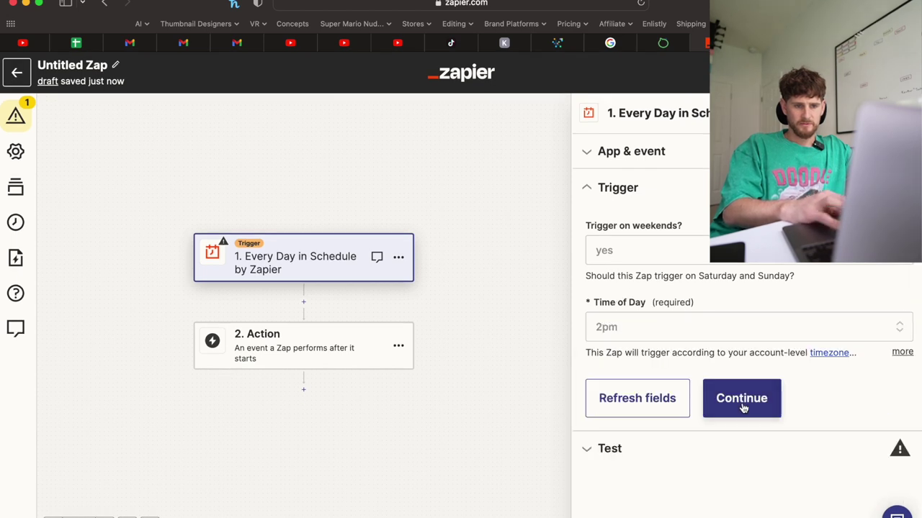
left_click(744, 408)
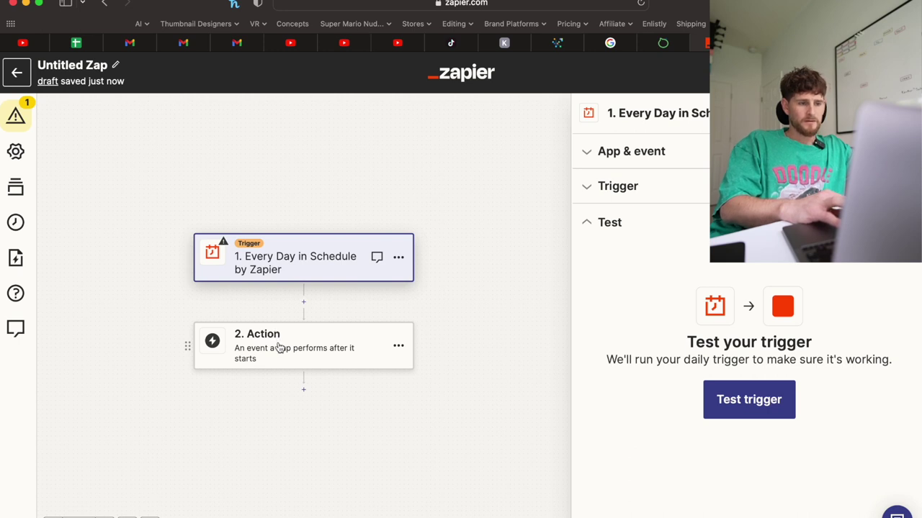
Add Google Sheets as the action app and browse its list of events
left_click(280, 347)
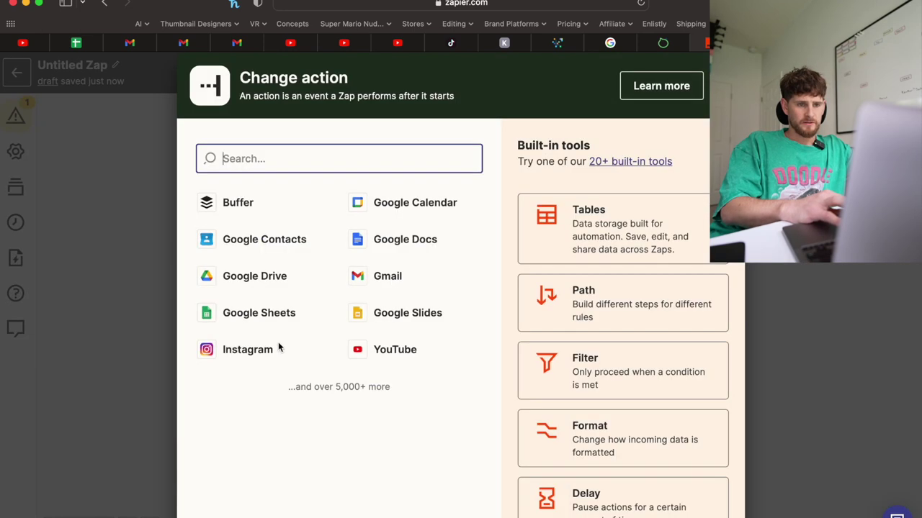
left_click(232, 313)
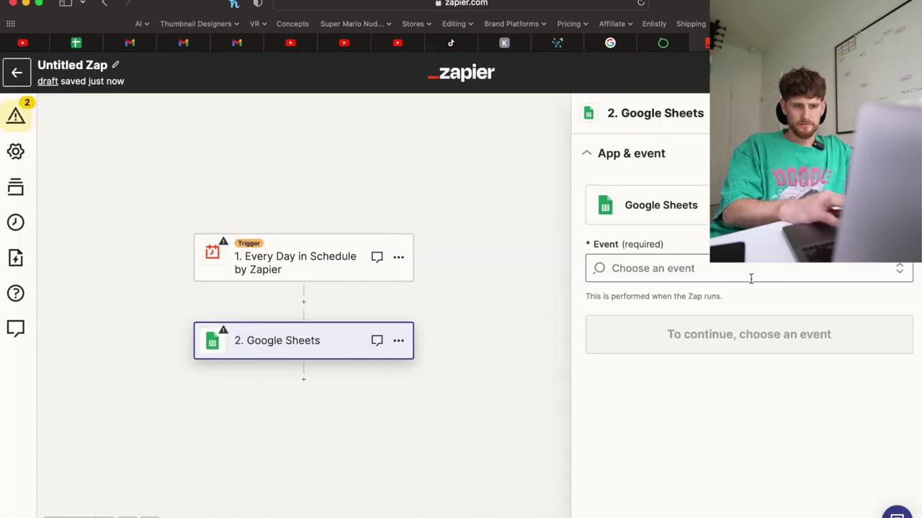
left_click(750, 269)
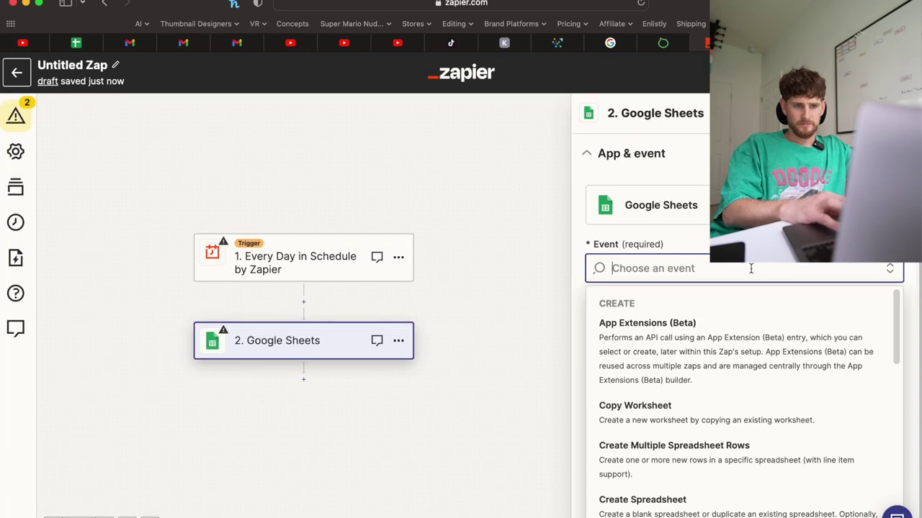
scroll(742, 393, "down", 1)
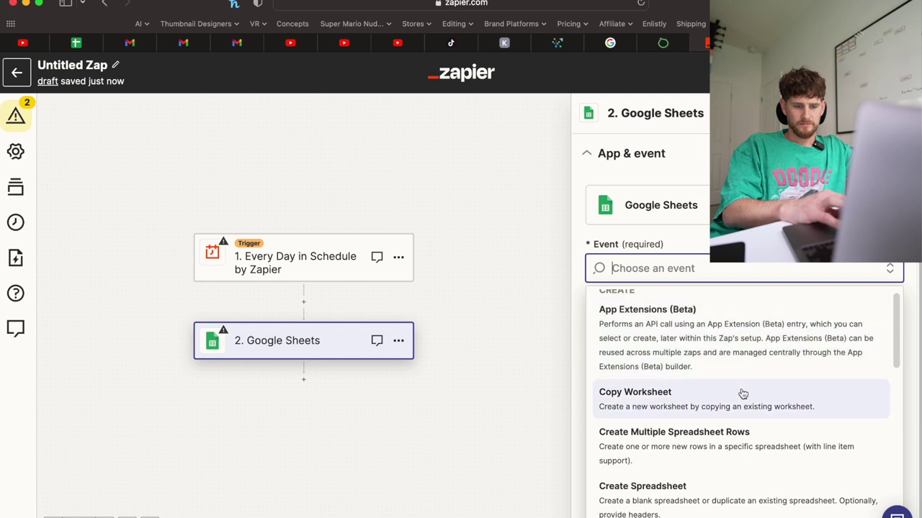
scroll(759, 436, "down", 3)
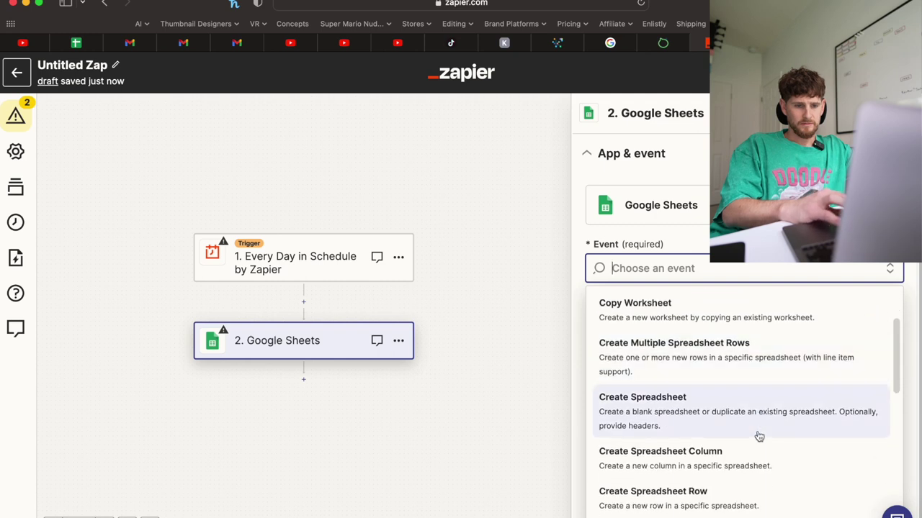
scroll(759, 437, "down", 8)
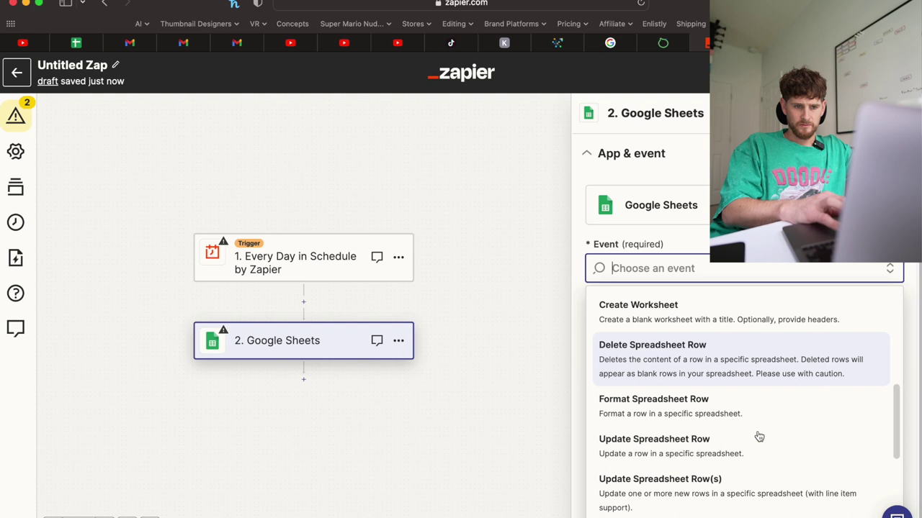
scroll(737, 407, "down", 6)
scroll(735, 405, "down", 5)
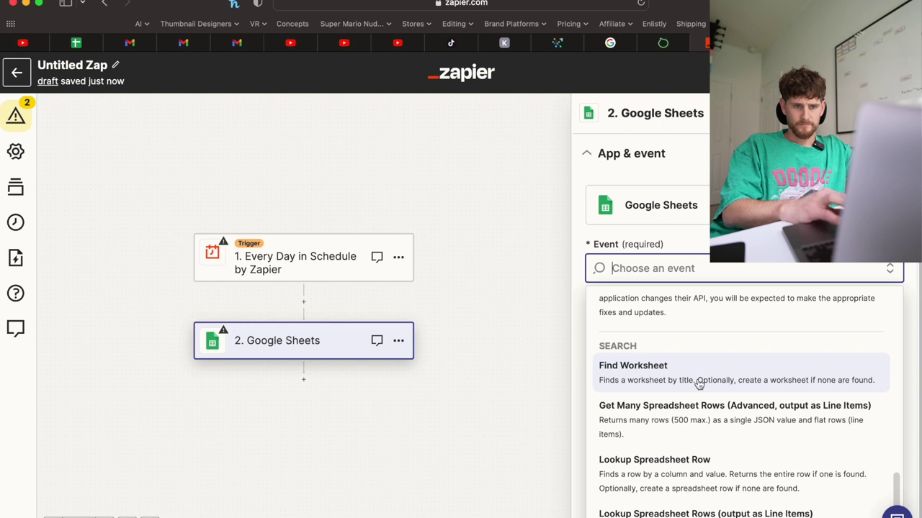
Glance at the Post Automation spreadsheet, then go back to the Creatomate tutorial
key("ctrl+Tab")
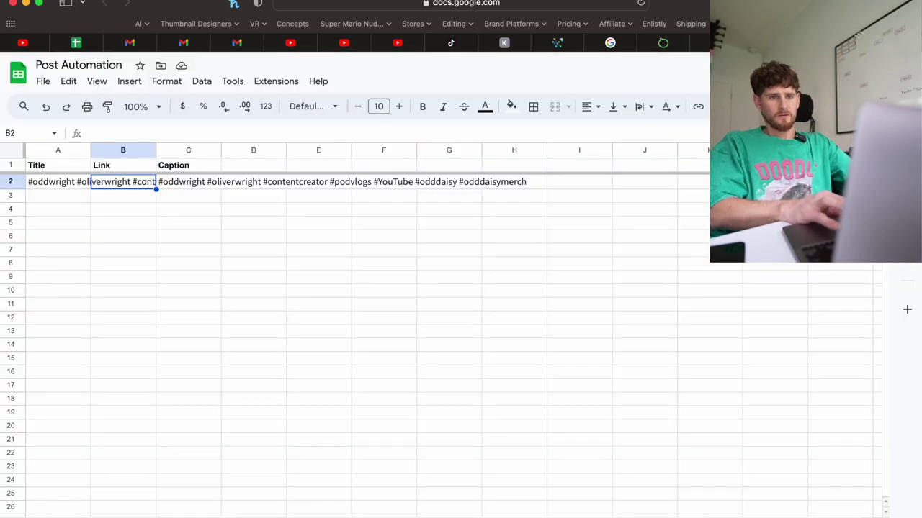
key("ctrl+Tab")
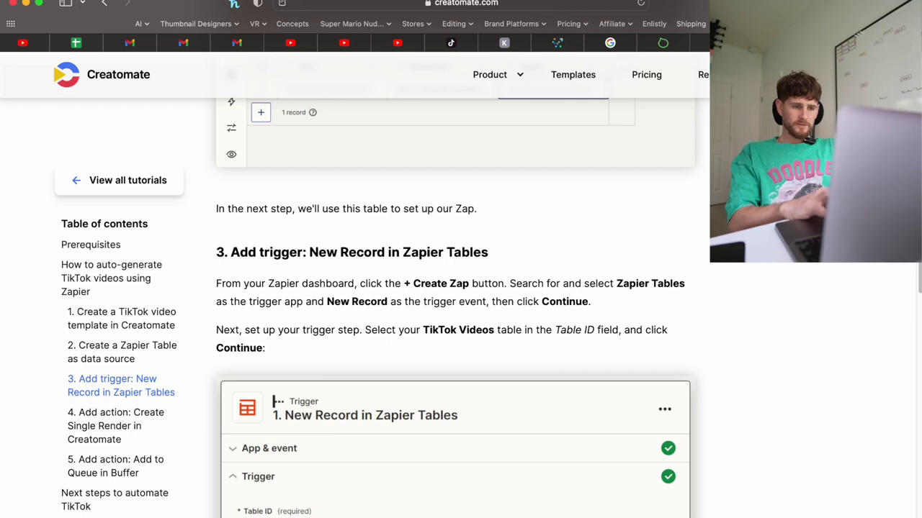
Scroll the Creatomate tutorial down to the Add to Queue in Buffer section
scroll(736, 422, "down", 5)
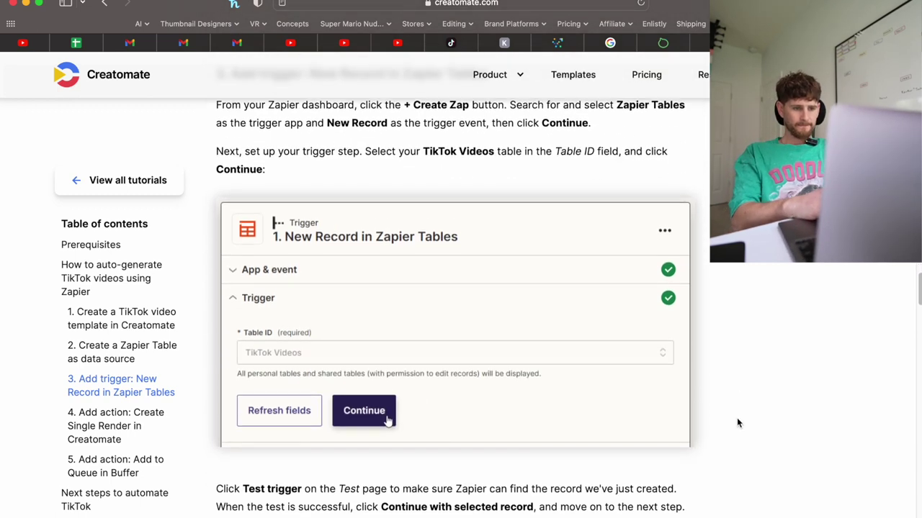
scroll(711, 423, "down", 3)
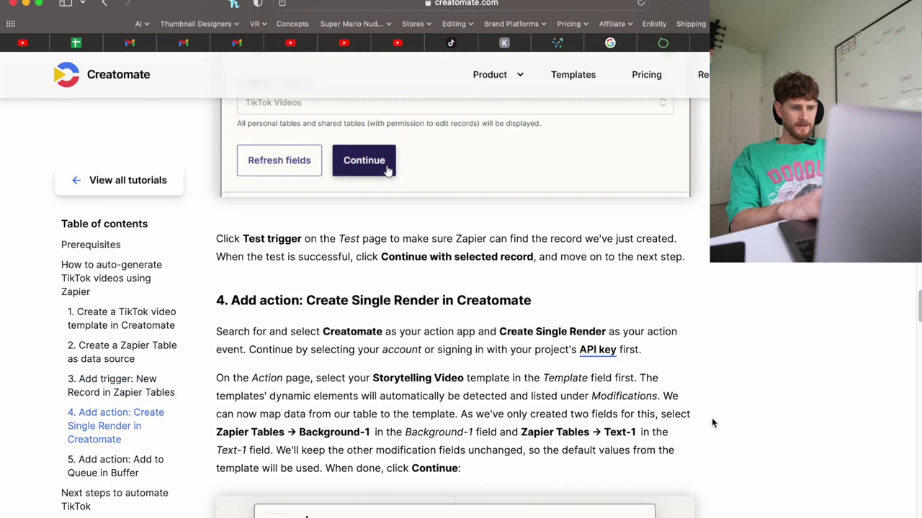
scroll(711, 423, "down", 1)
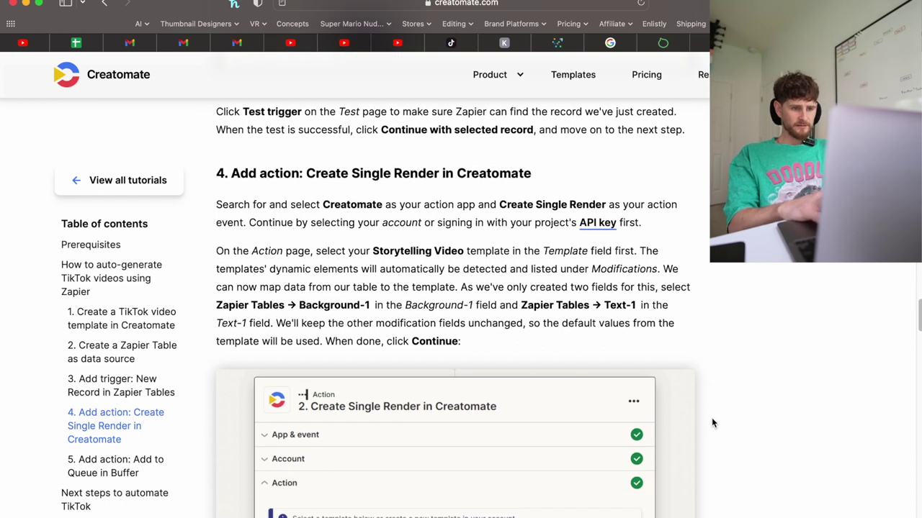
scroll(685, 385, "down", 10)
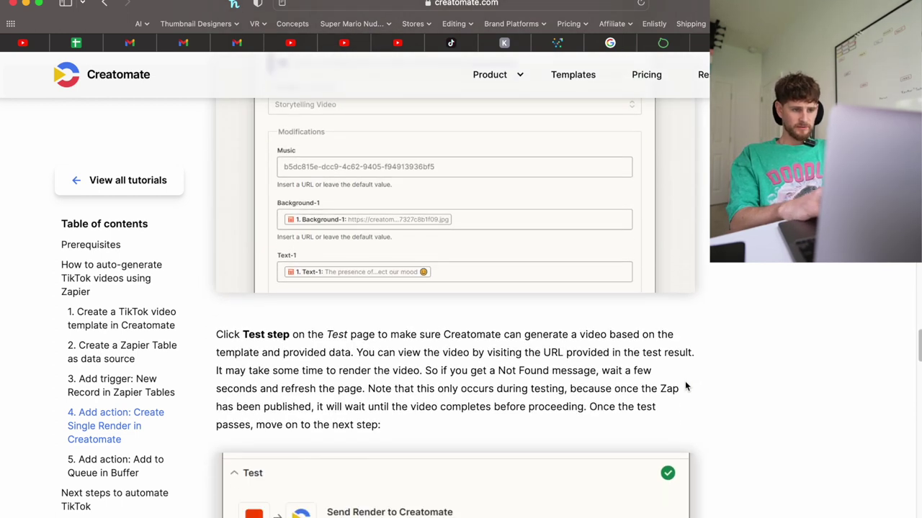
scroll(684, 386, "down", 2)
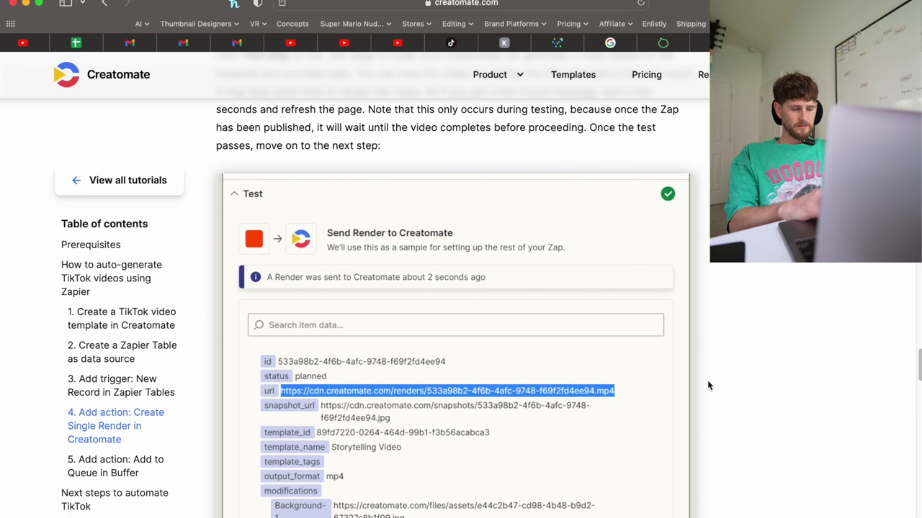
scroll(708, 385, "down", 10)
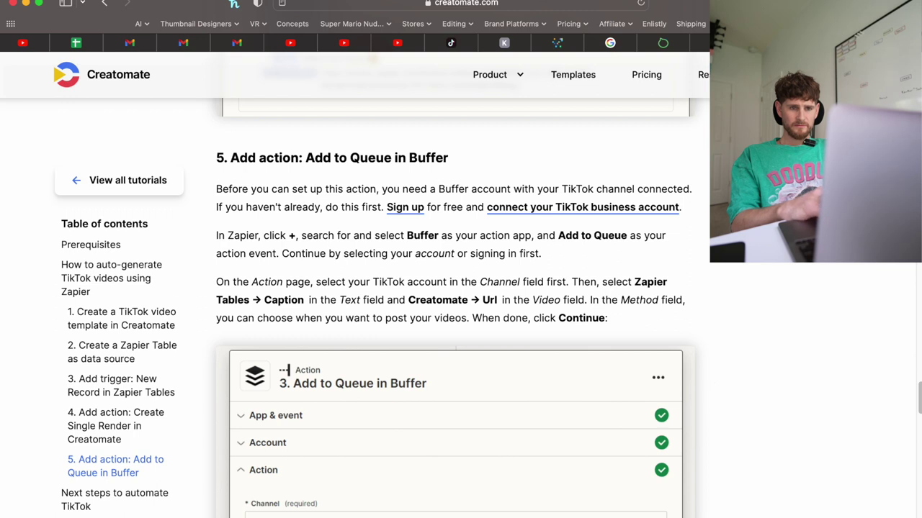
key("ctrl+Tab")
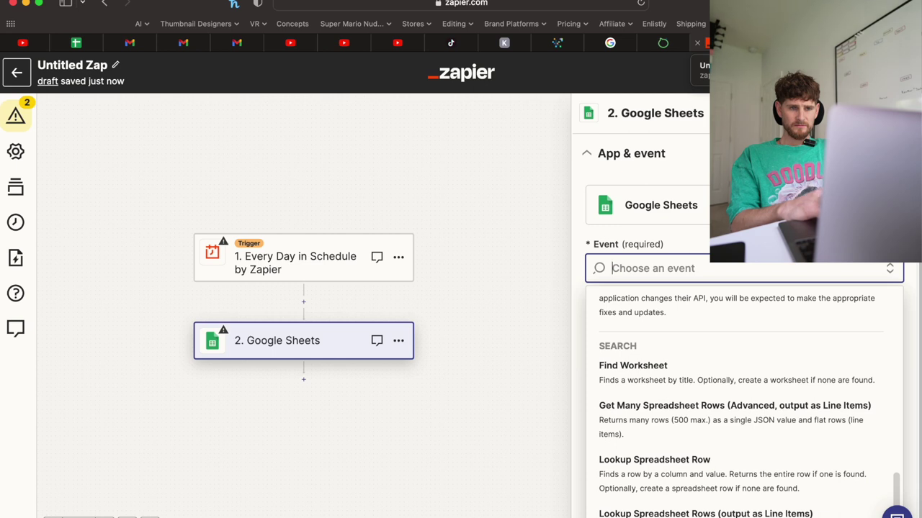
key("ctrl+shift+Tab")
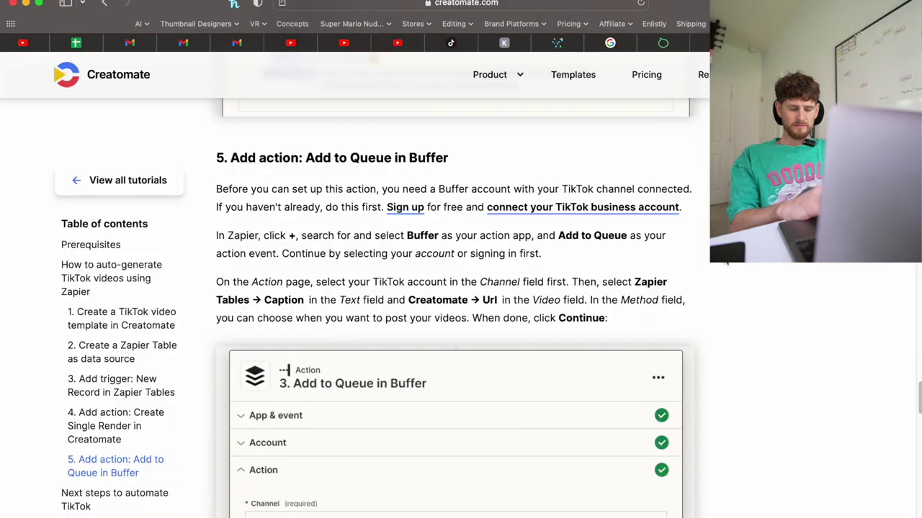
Open Buffer's sign-up page from the tutorial's Sign up link in a new tab
scroll(726, 264, "down", 4)
scroll(726, 263, "down", 5)
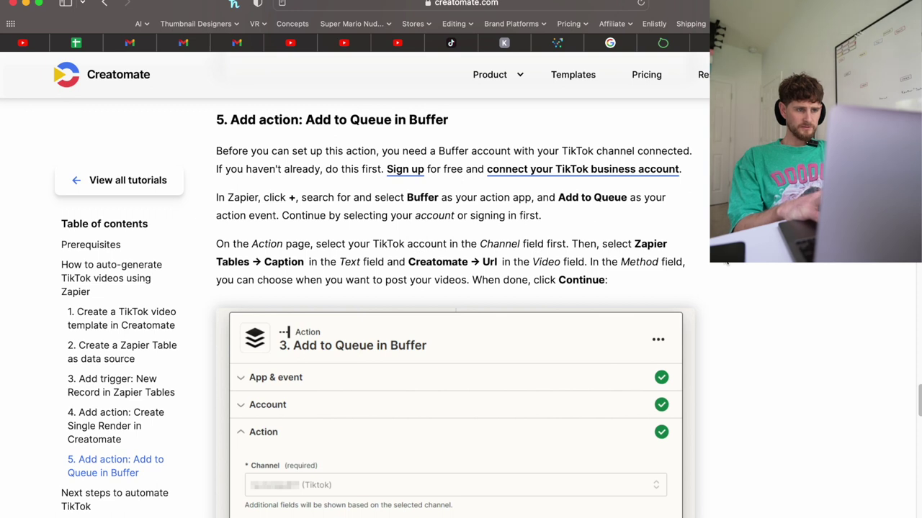
left_click(404, 170, "super")
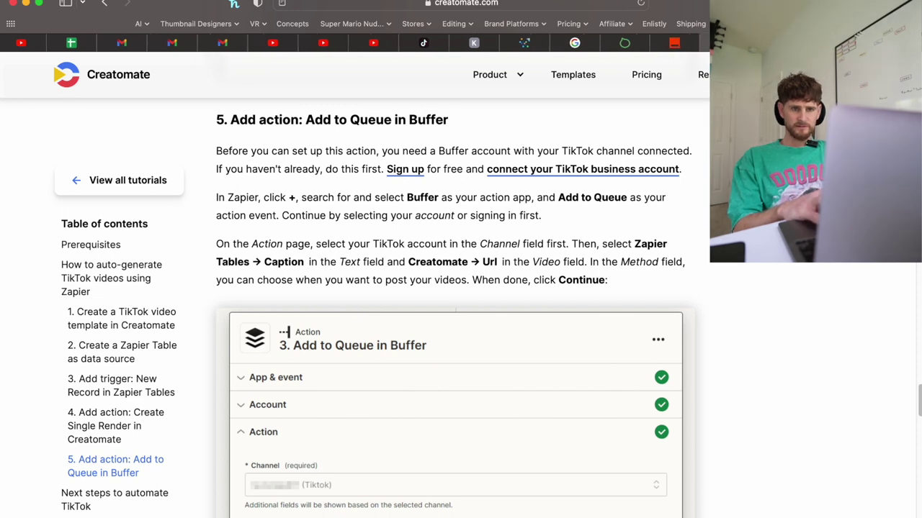
key("ctrl+Tab")
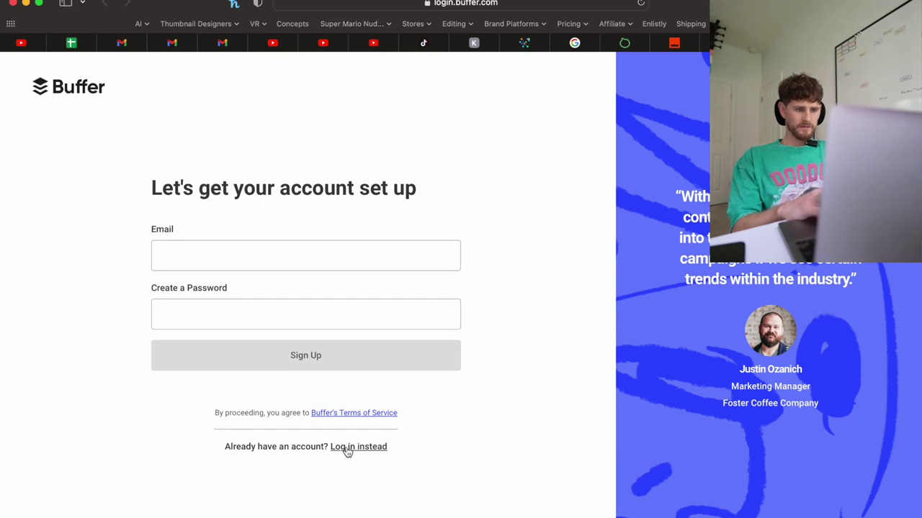
left_click(247, 263)
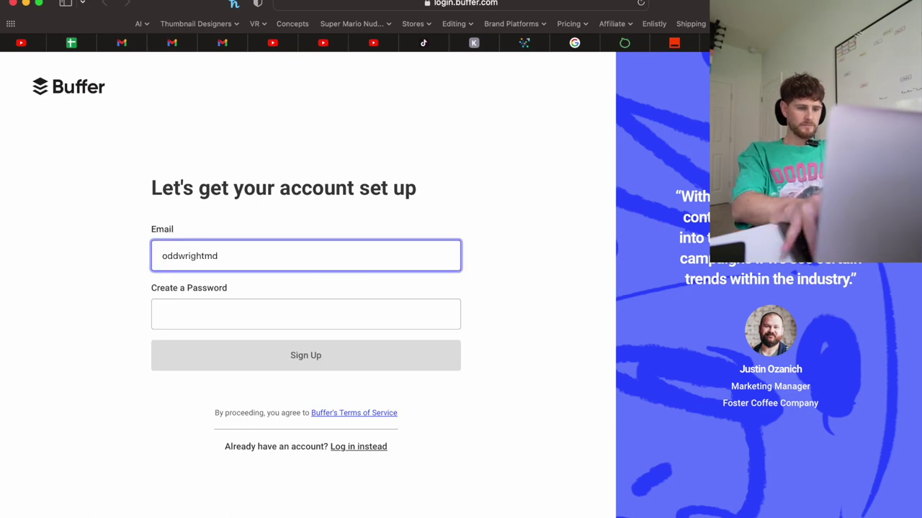
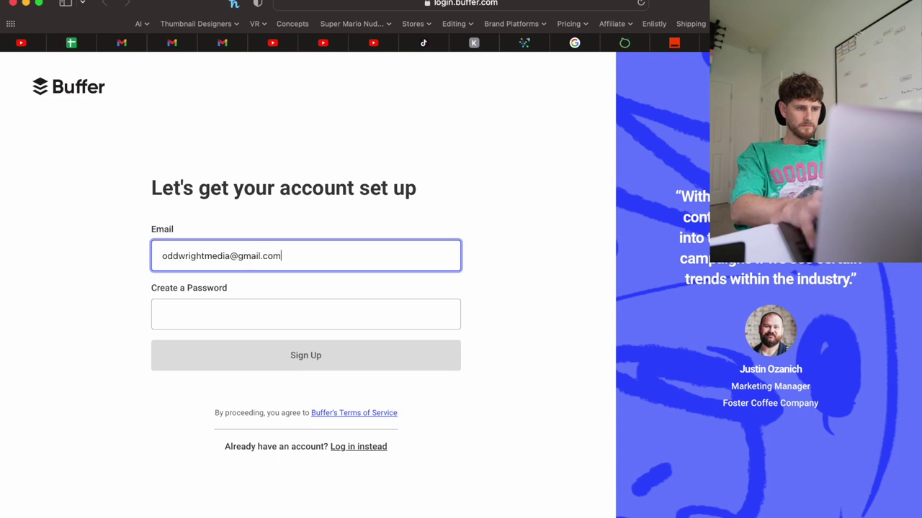
key("Tab")
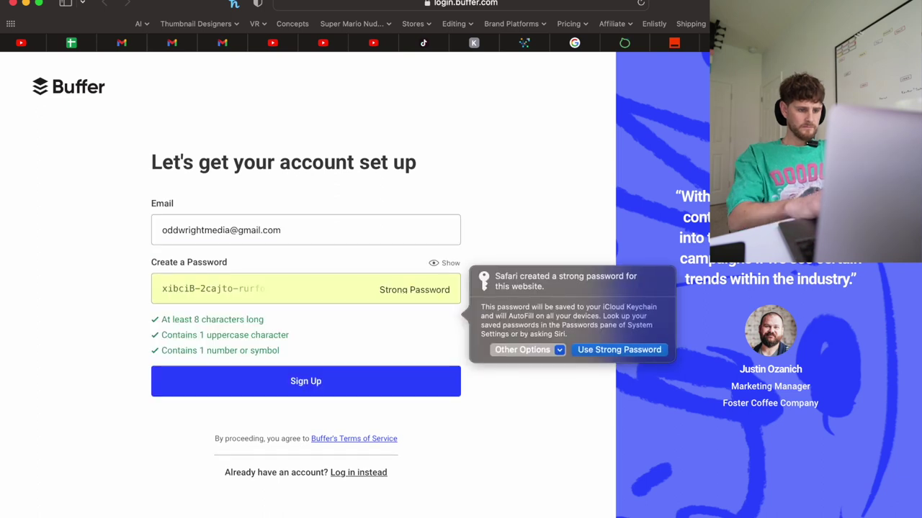
Set a self-chosen account password, submit the sign-up, and save the password
left_click(550, 353)
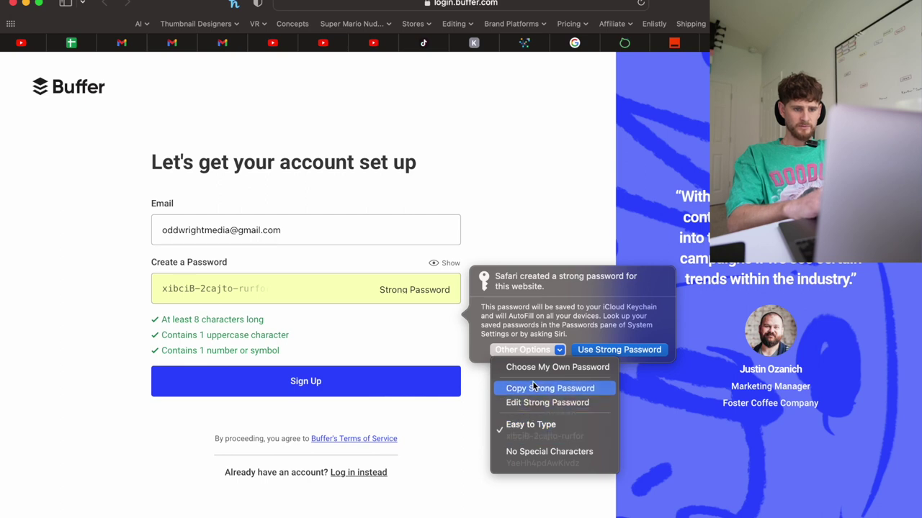
left_click(532, 367)
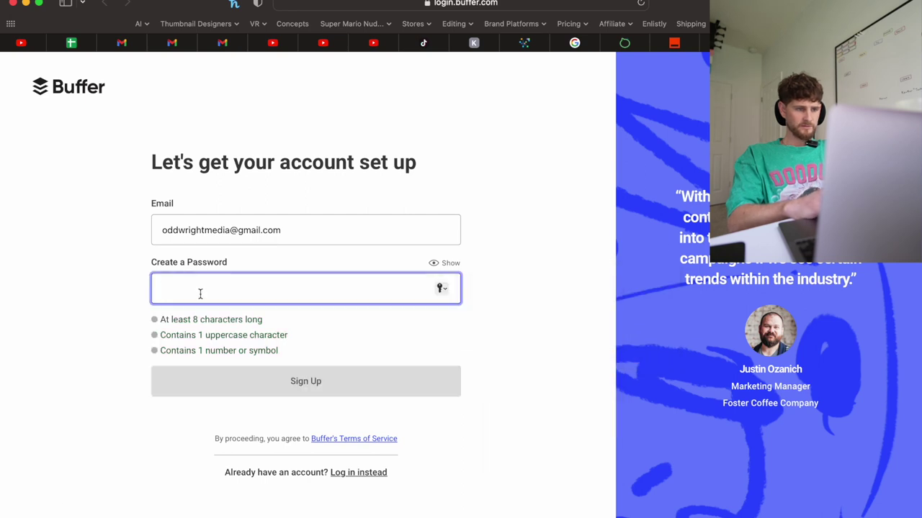
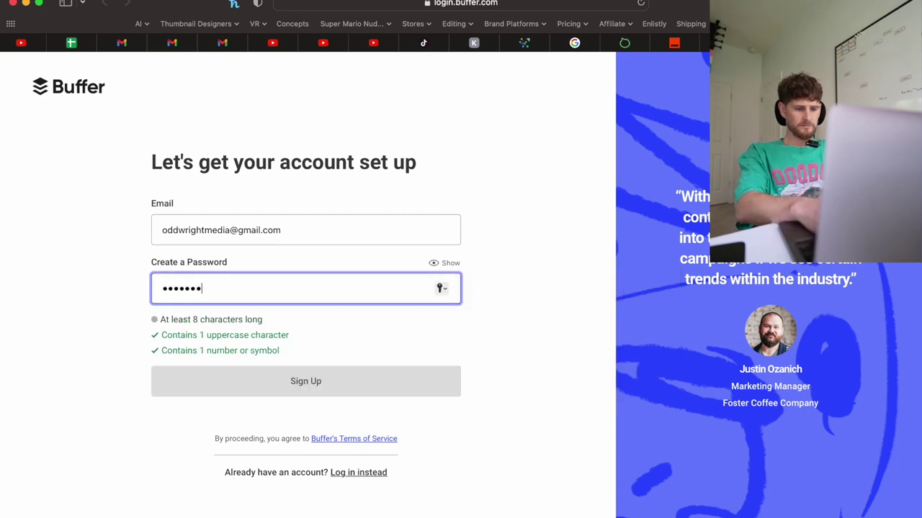
key("Return")
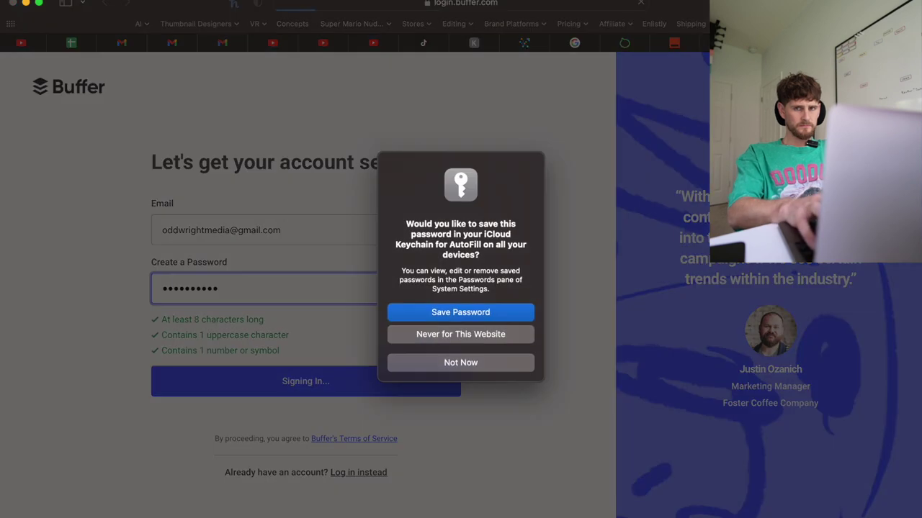
left_click(463, 312)
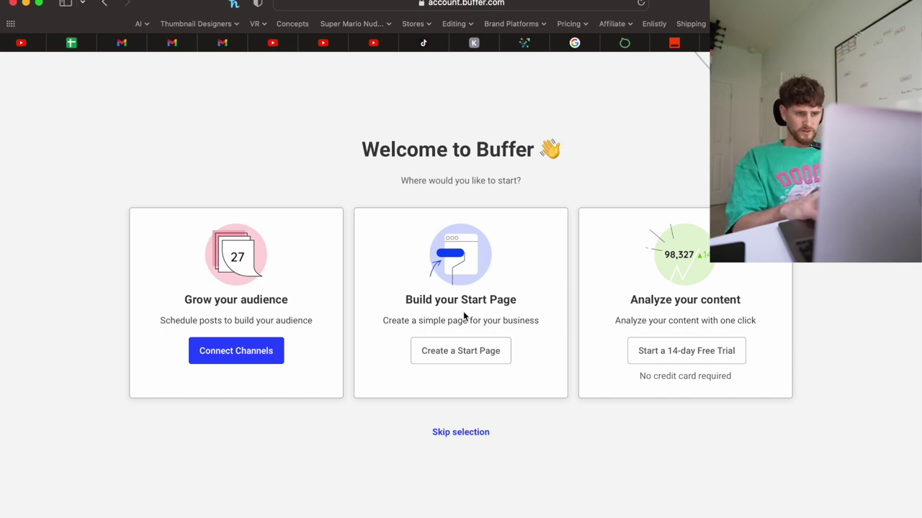
Connect YouTube through the Google account, granting all permissions, and add the channel to Buffer
left_click(252, 351)
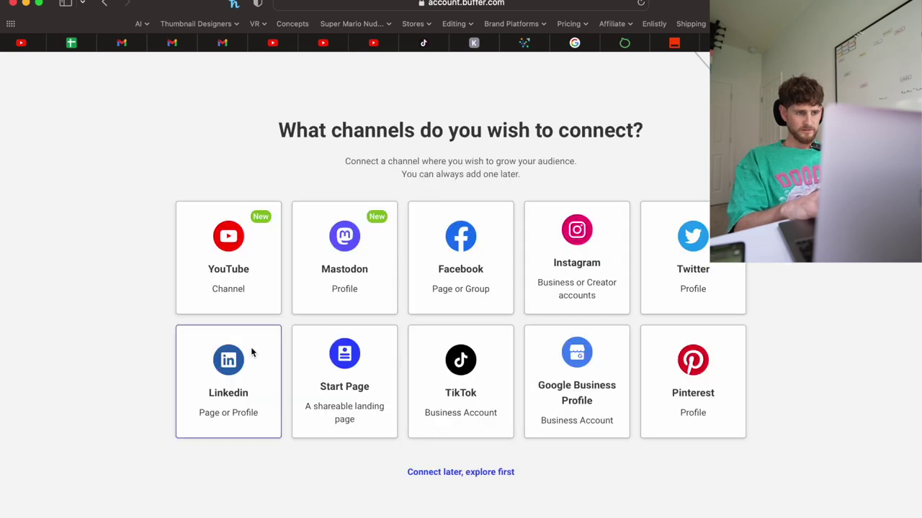
left_click(231, 279)
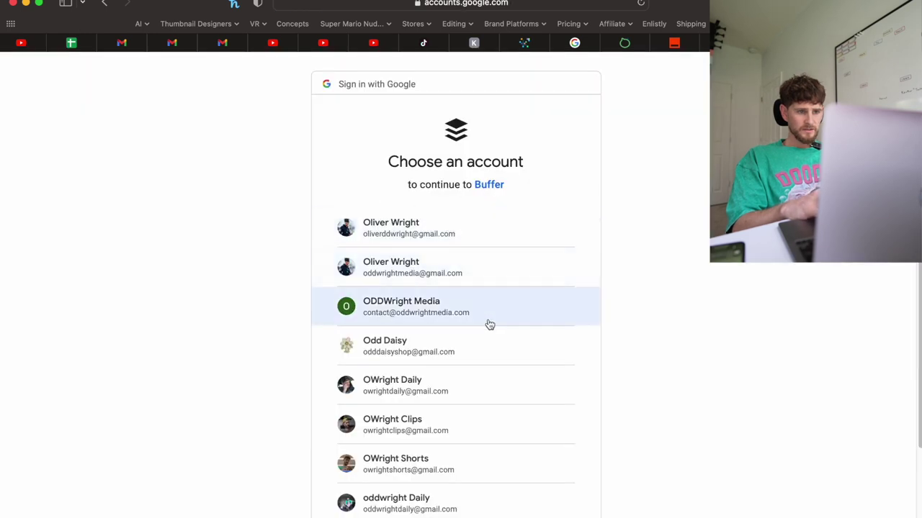
left_click(504, 398)
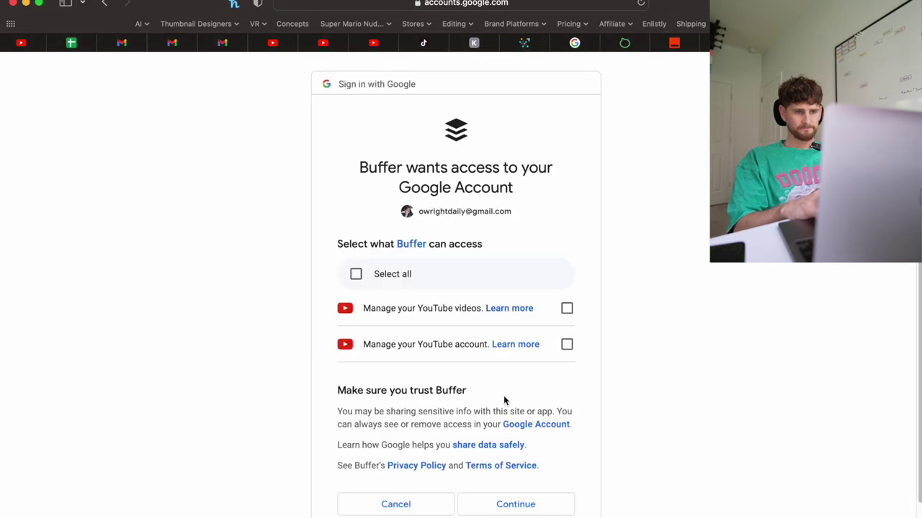
left_click(355, 273)
scroll(539, 461, "down", 1)
left_click(516, 495)
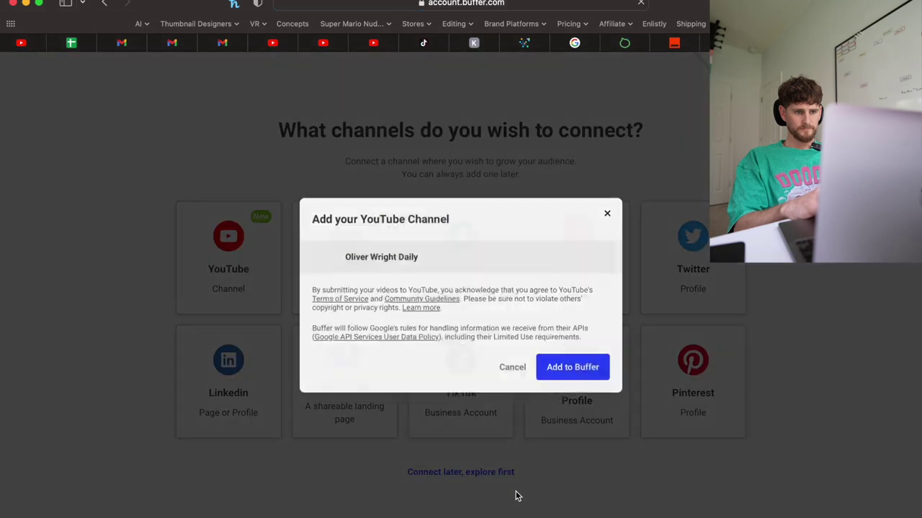
left_click(587, 377)
left_click(256, 258)
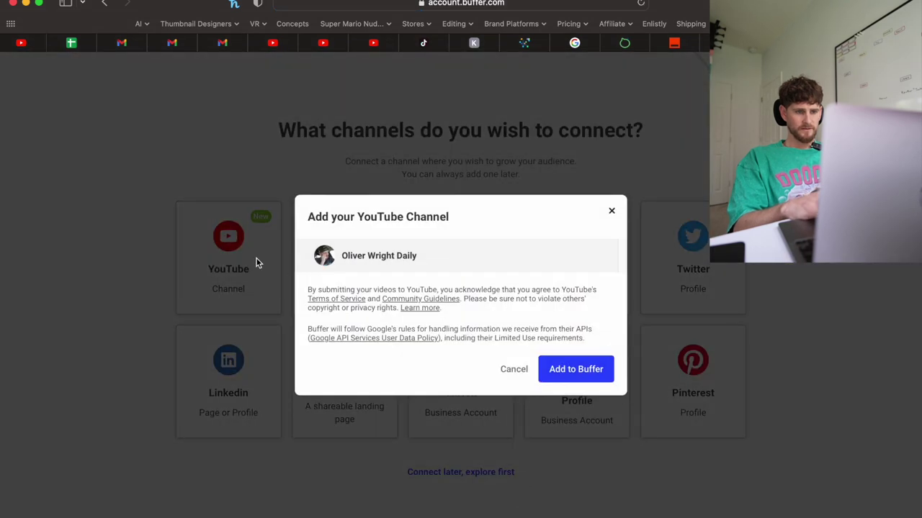
left_click(582, 375)
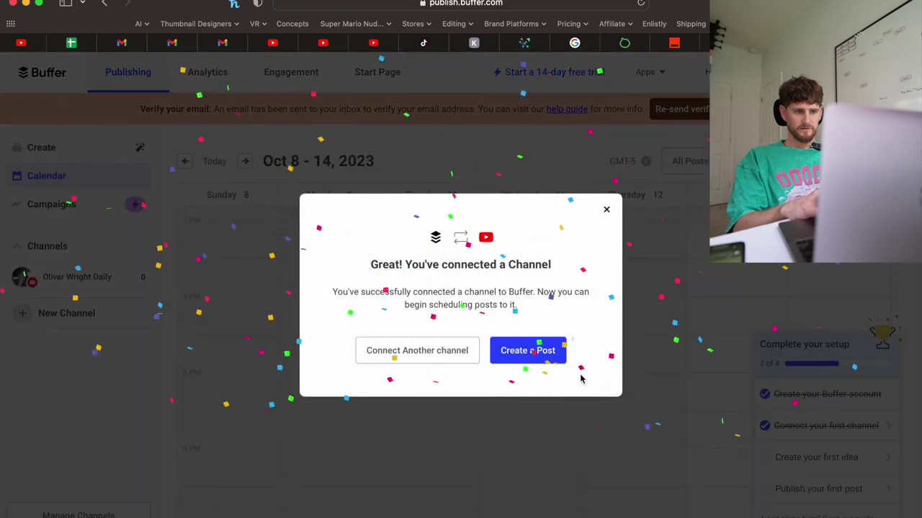
left_click(408, 351)
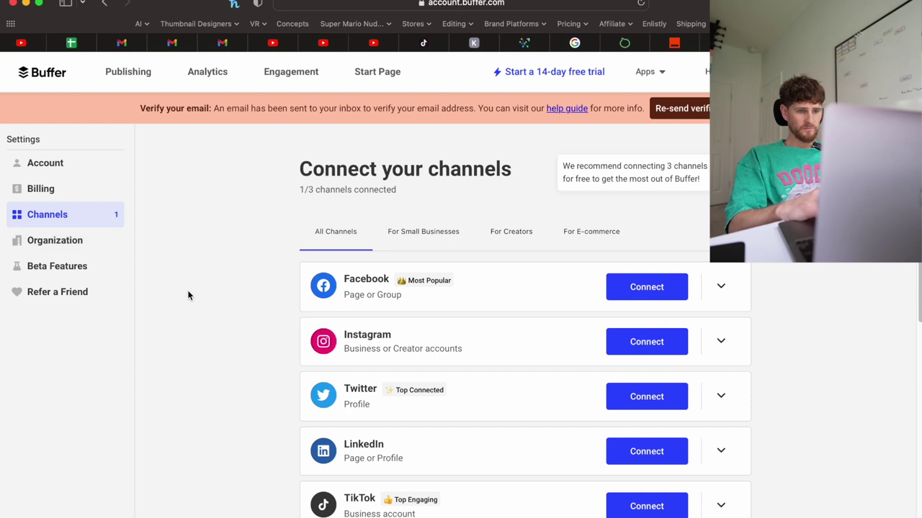
Connect and authorize the TikTok business account as Buffer's second channel
scroll(218, 331, "down", 1)
scroll(538, 437, "down", 2)
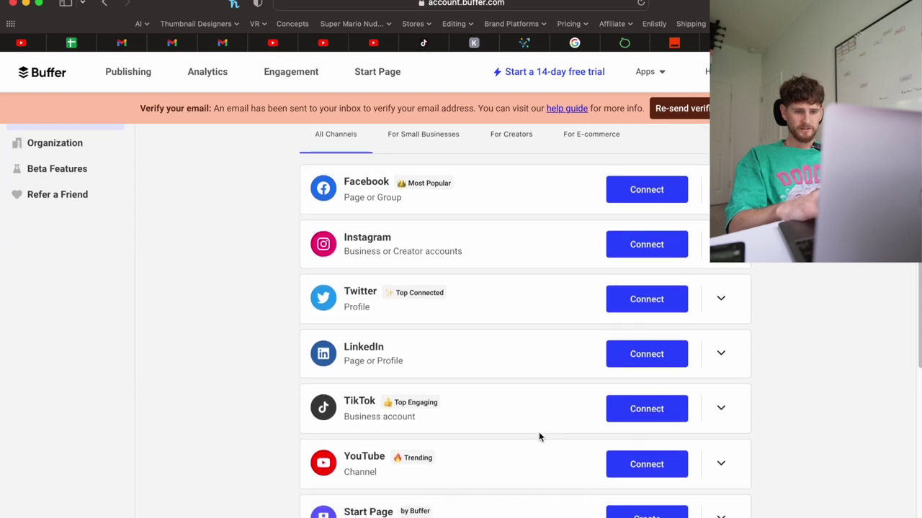
left_click(646, 410)
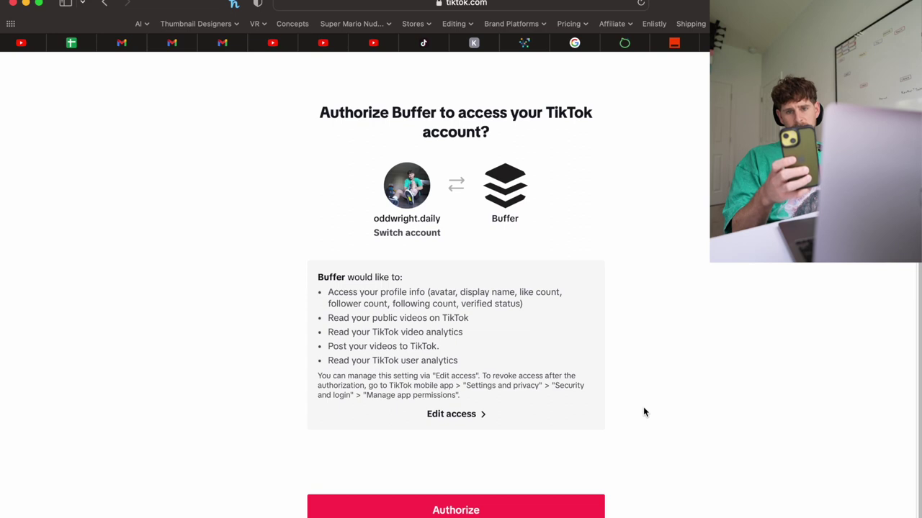
left_click(464, 508)
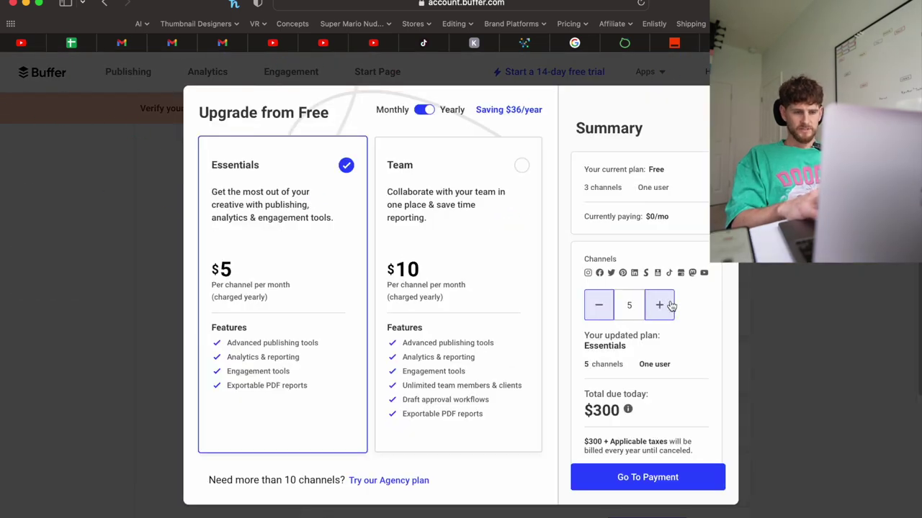
Set the Essentials plan to 6 channels with monthly billing, $36 total
left_click(668, 305)
left_click(669, 306)
left_click(598, 305)
double_click(628, 306)
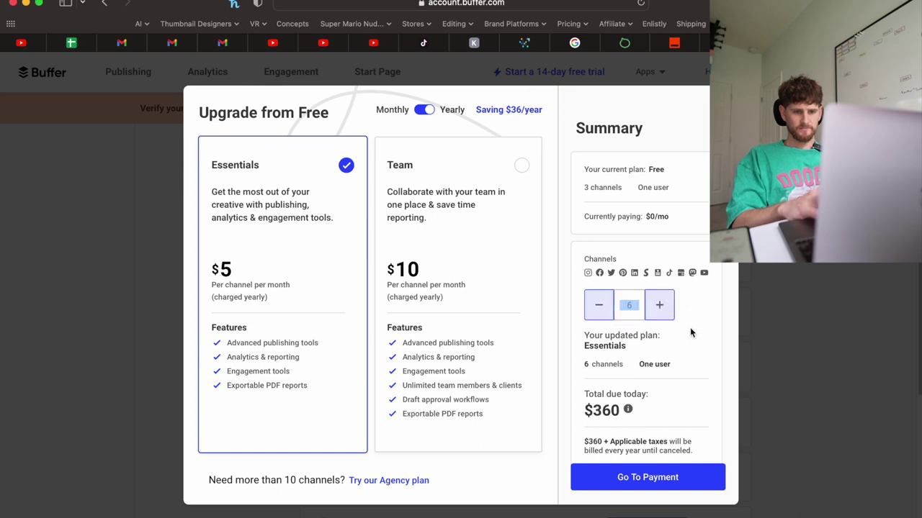
key("BackSpace")
type("6")
left_click(426, 111)
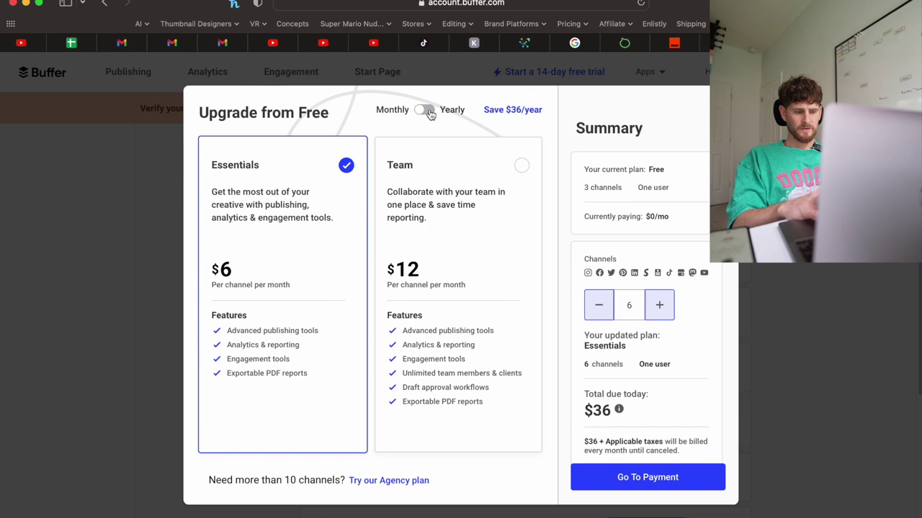
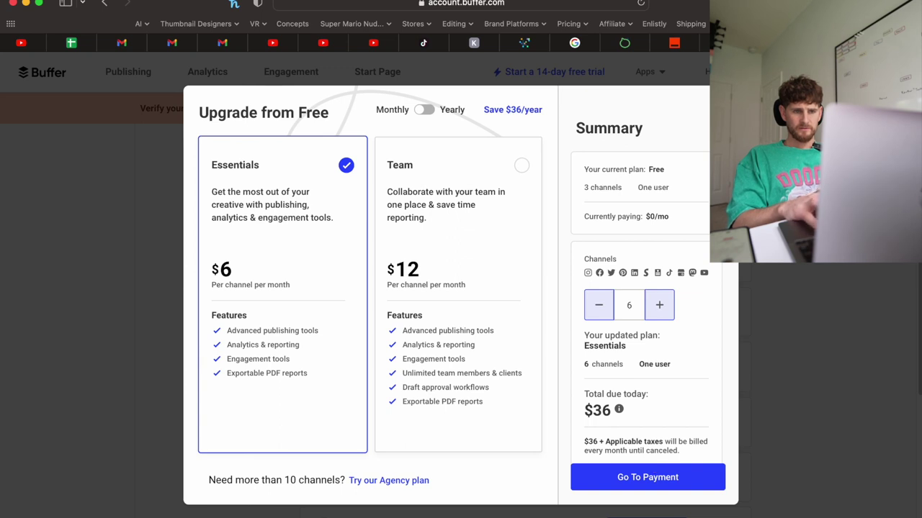
Dismiss the upgrade offer and disconnect the second TikTok account in Channels settings
key("Escape")
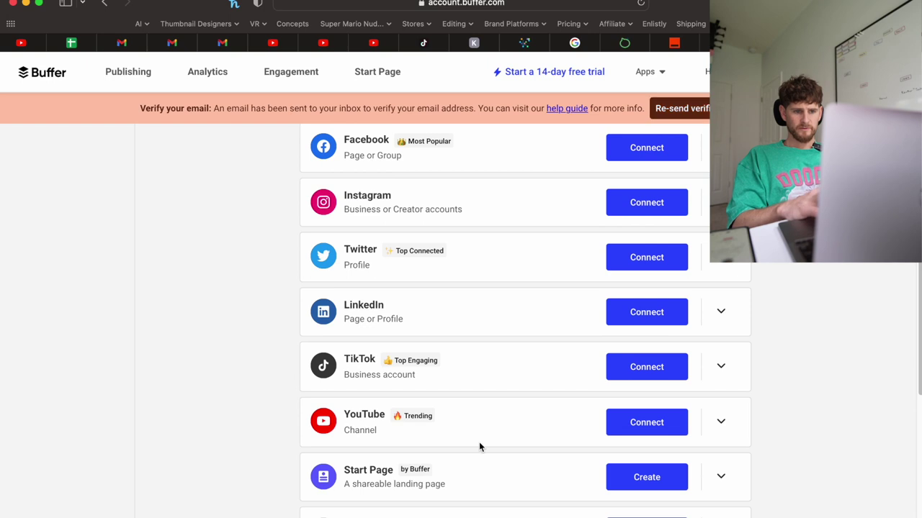
scroll(479, 446, "up", 5)
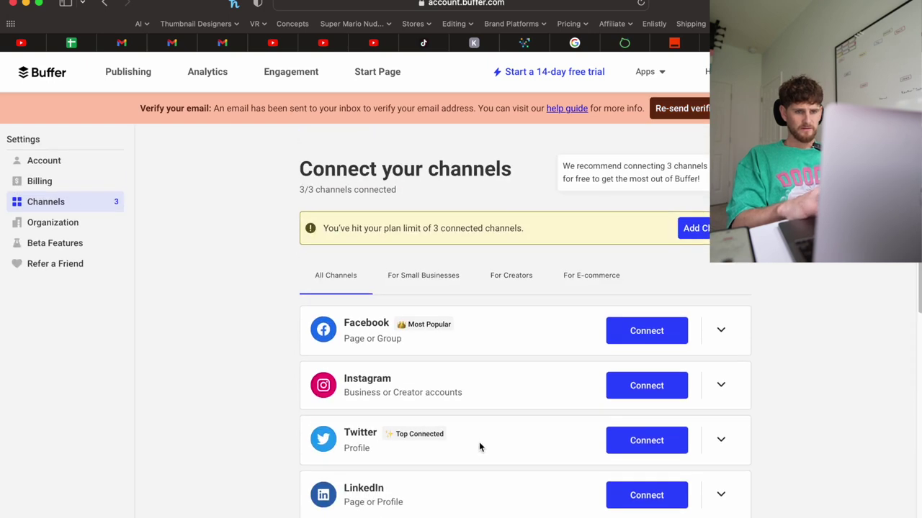
left_click(46, 205)
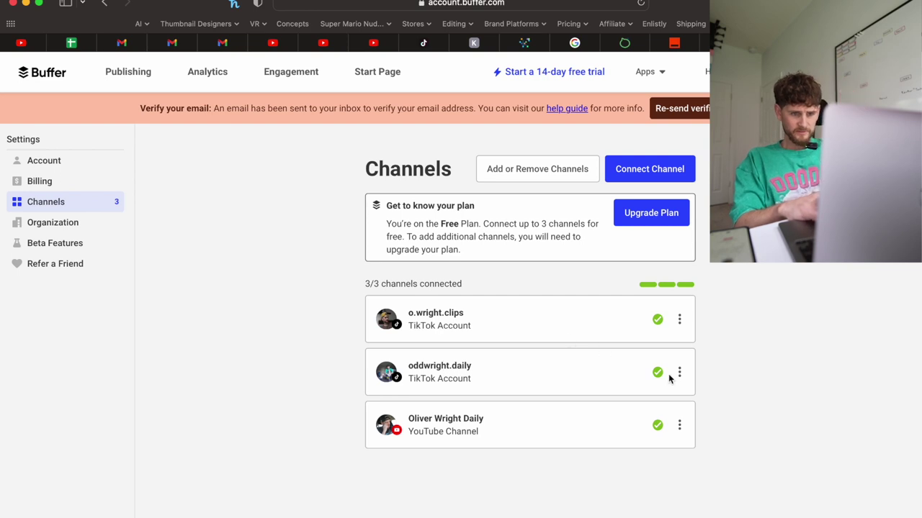
left_click(678, 374)
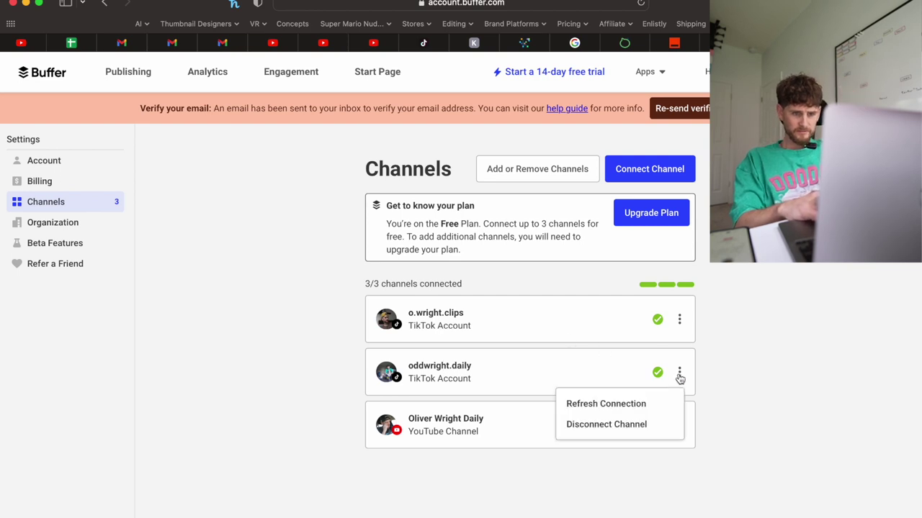
left_click(620, 430)
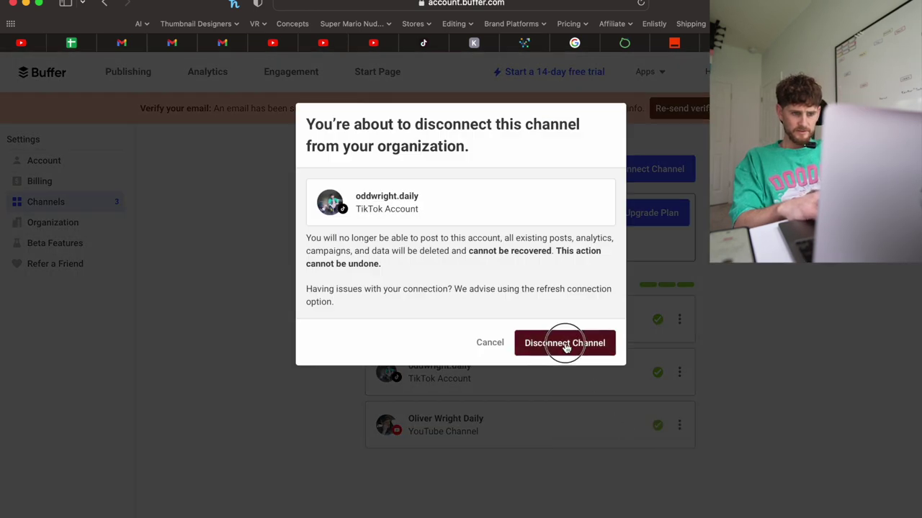
left_click(566, 344)
Disconnect the YouTube channel, leaving one TikTok account connected (1/3 channels)
left_click(679, 372)
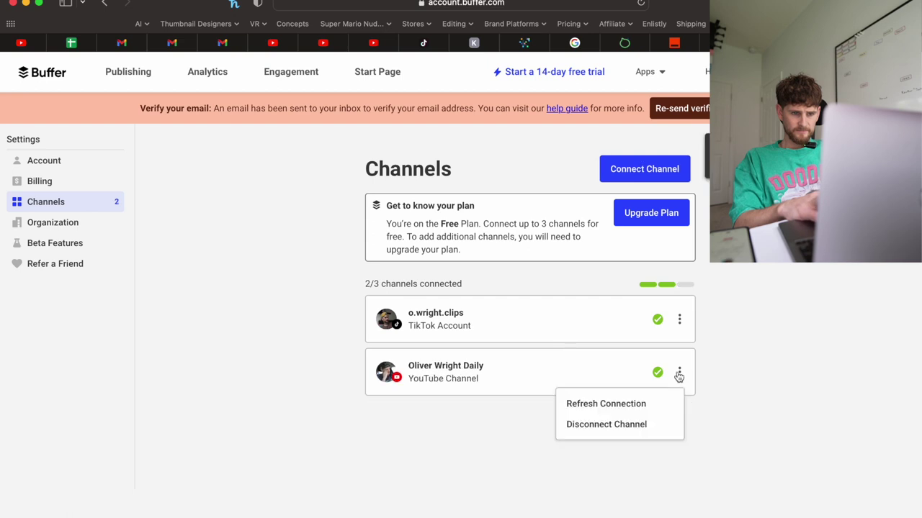
left_click(600, 430)
left_click(549, 346)
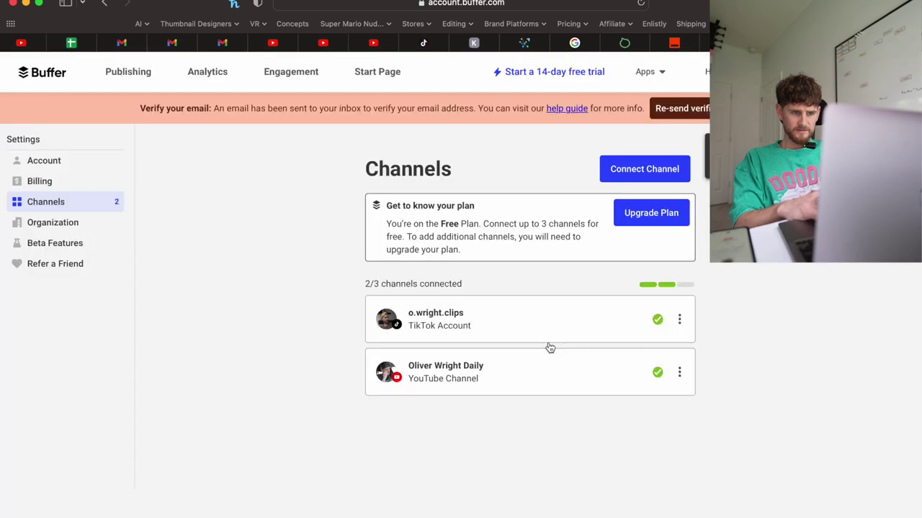
Add a YouTube channel to Buffer through a Google account, granting all YouTube permissions
left_click(642, 172)
scroll(542, 429, "down", 5)
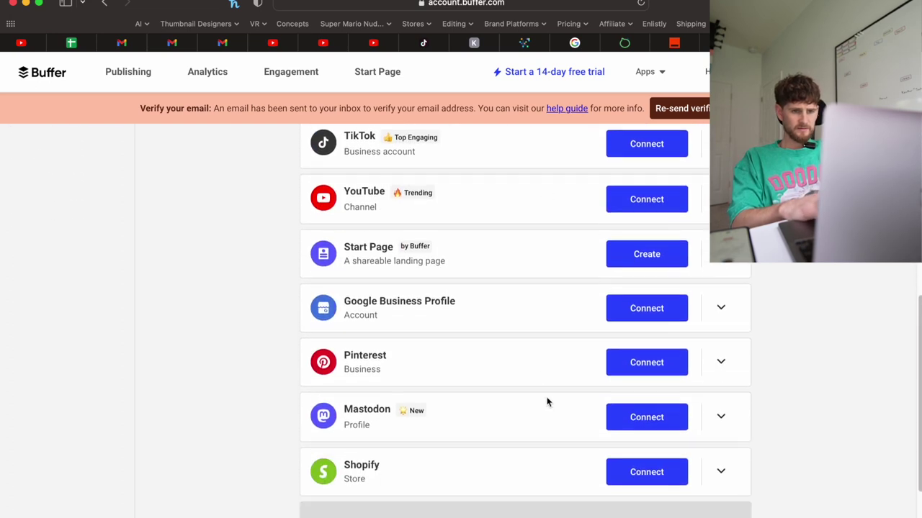
left_click(641, 201)
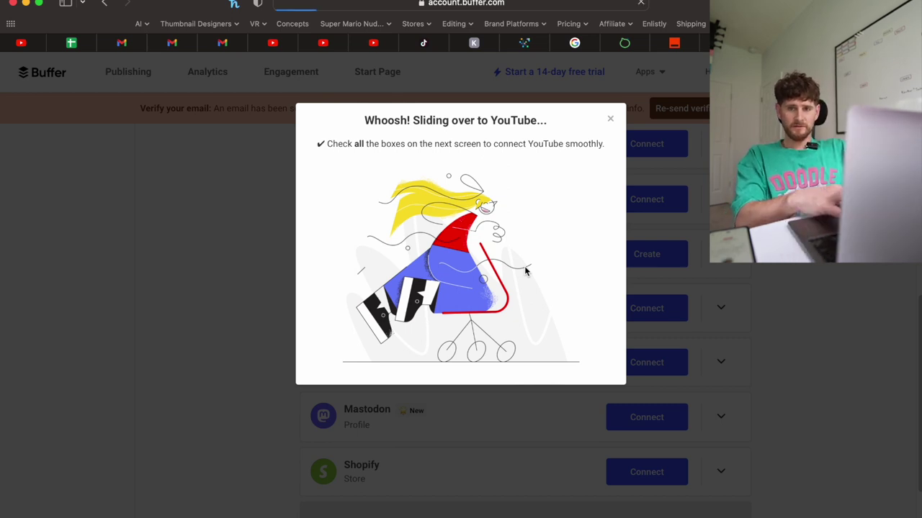
scroll(455, 368, "down", 2)
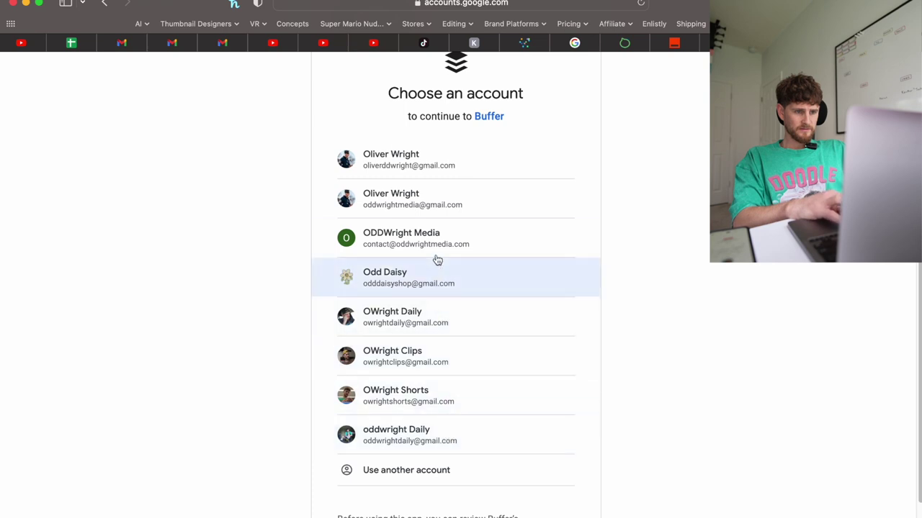
left_click(453, 362)
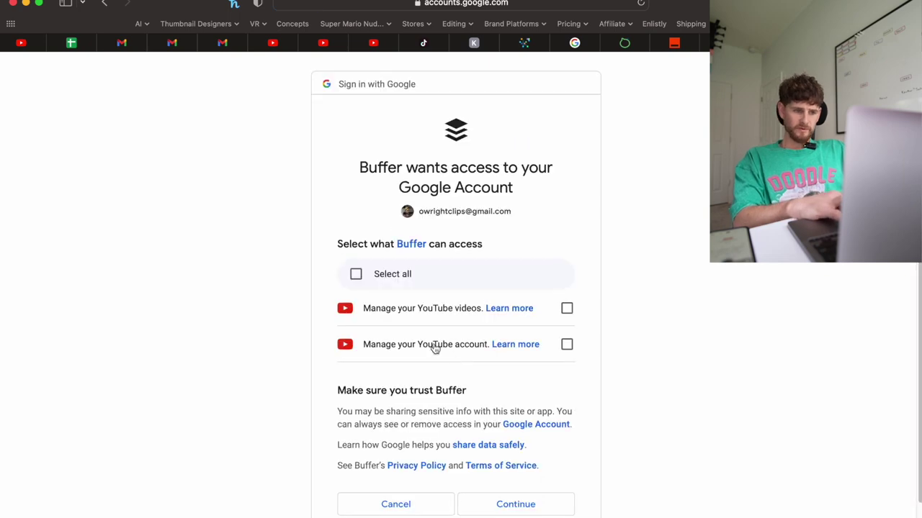
left_click(356, 275)
left_click(517, 503)
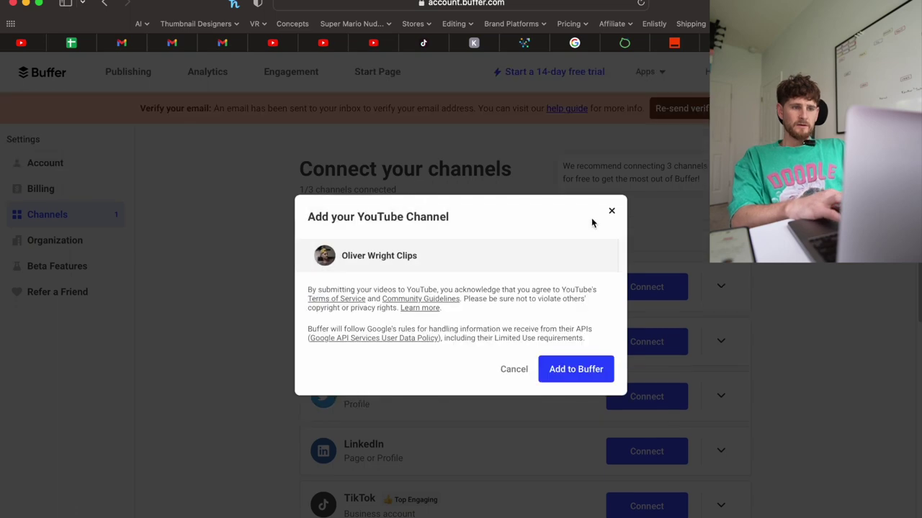
left_click(576, 373)
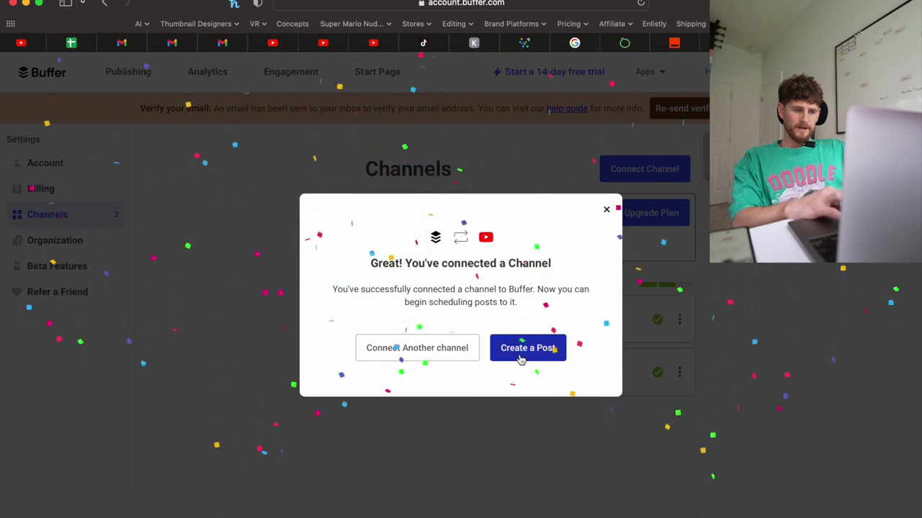
Close the connection confirmation, discard the empty draft post in Publishing, and go back to Zapier
left_click(604, 209)
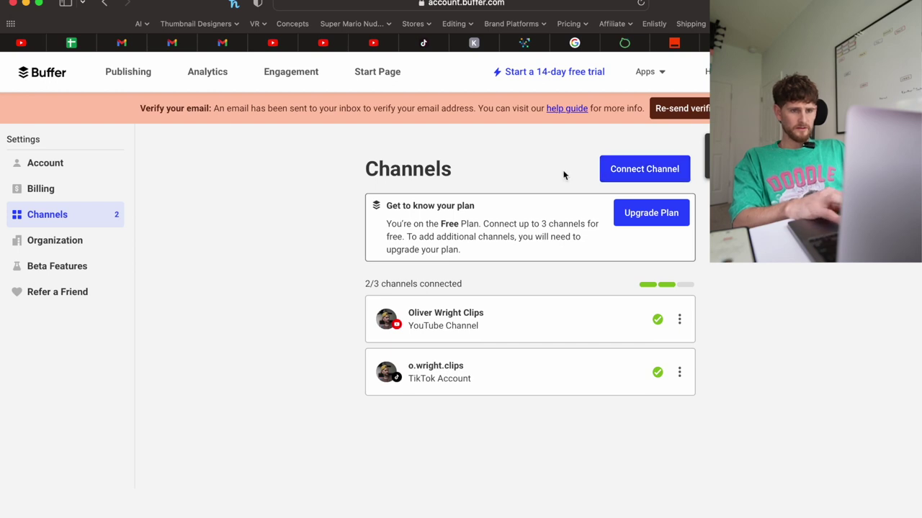
left_click(134, 75)
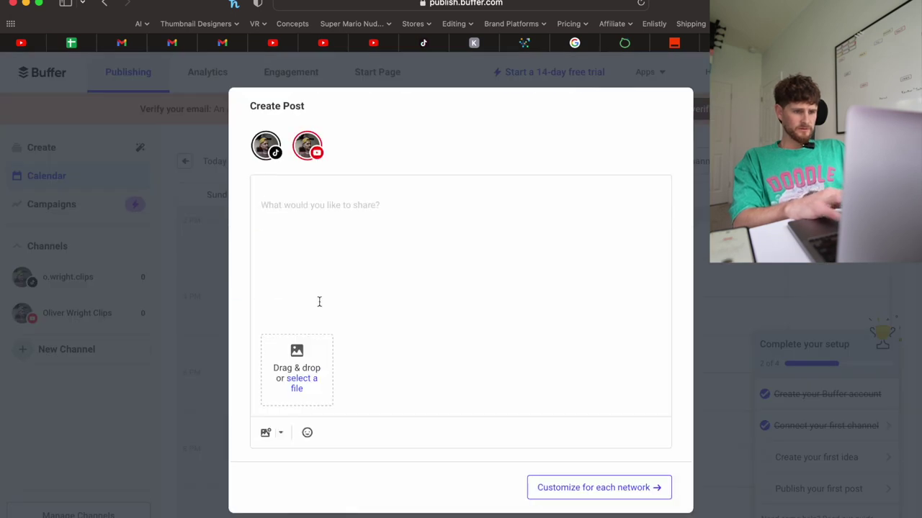
key("Escape")
left_click(589, 191)
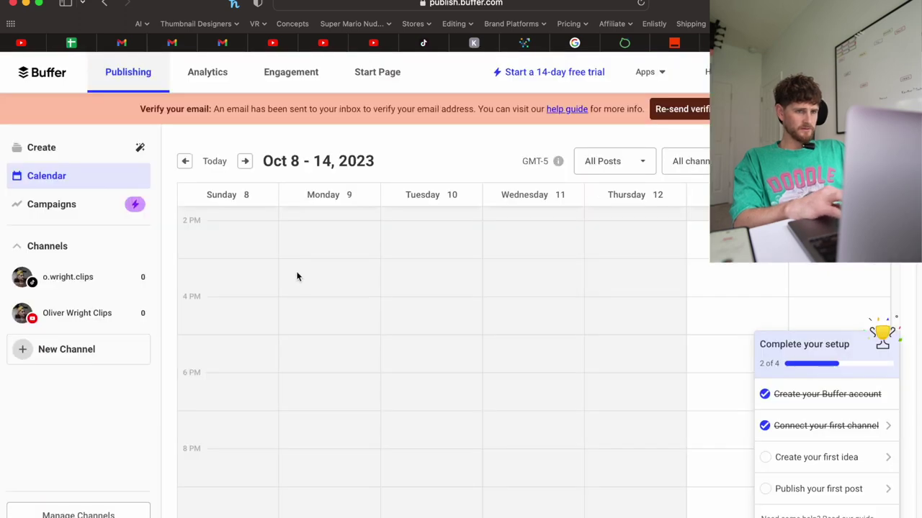
left_click(671, 43)
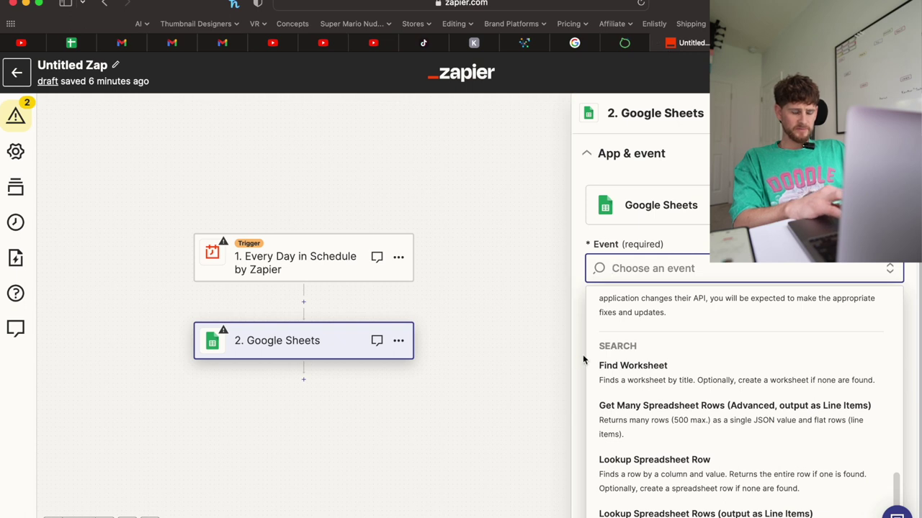
key("ctrl+Tab")
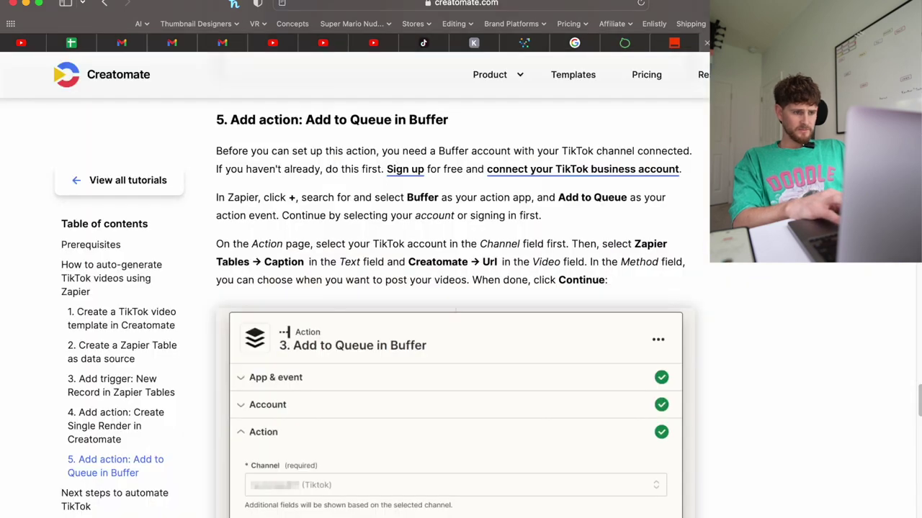
scroll(728, 272, "down", 2)
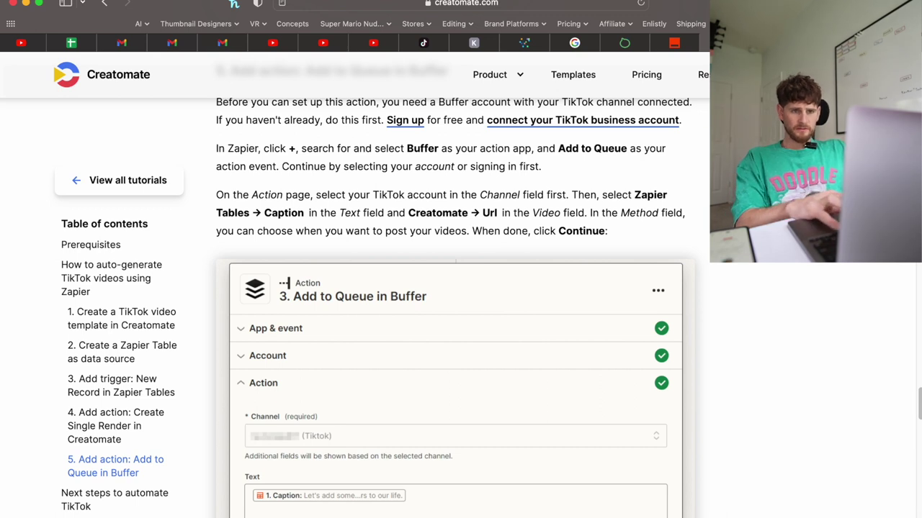
left_click(674, 43)
left_click(681, 45)
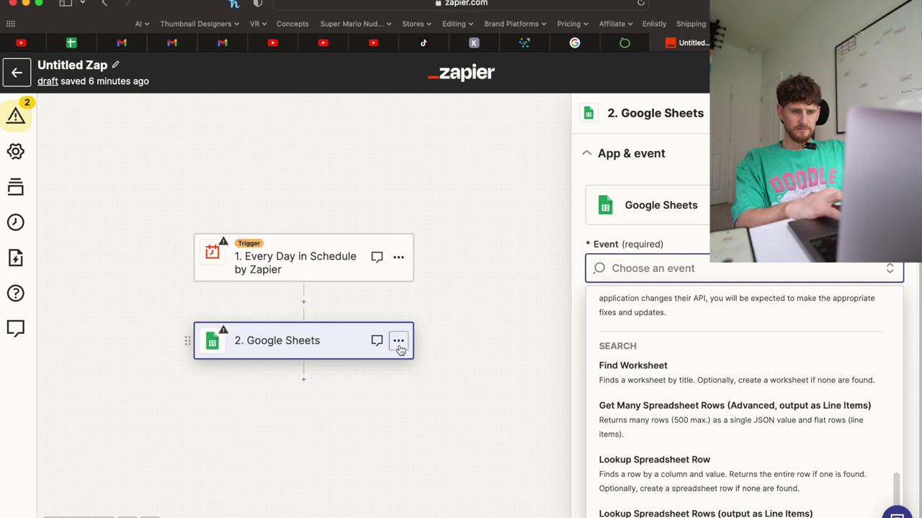
Change step 2's app to Buffer with the Add to Queue event
left_click(212, 340)
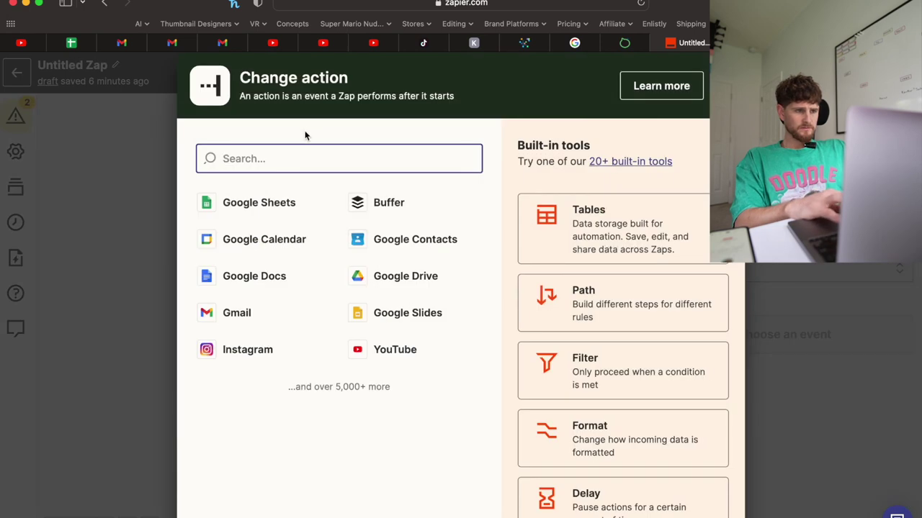
left_click(363, 200)
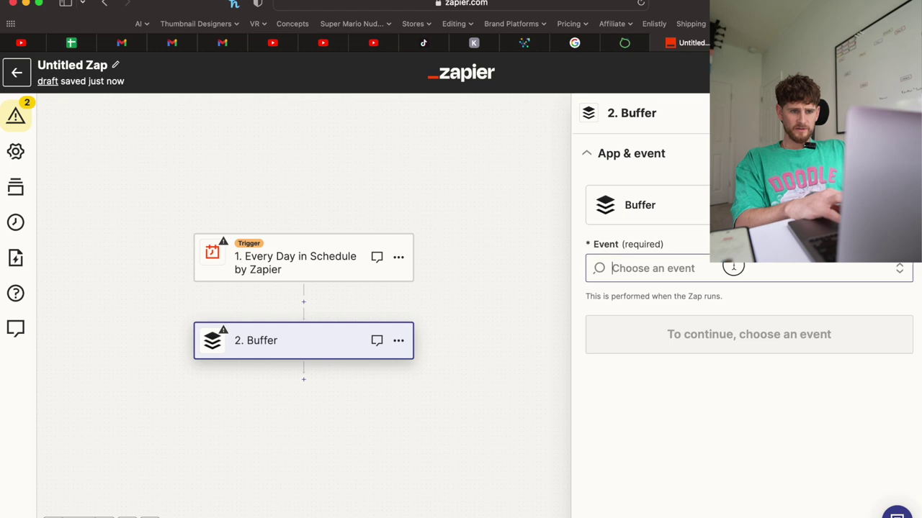
left_click(733, 268)
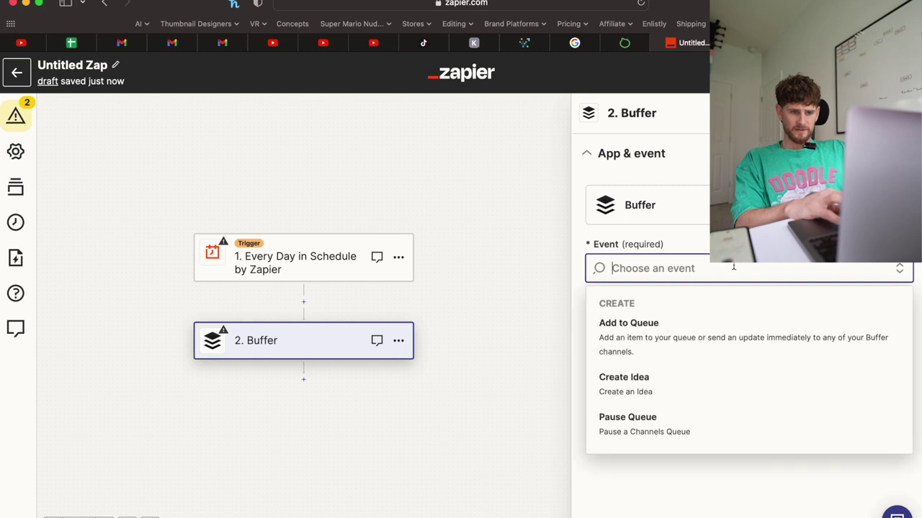
left_click(691, 346)
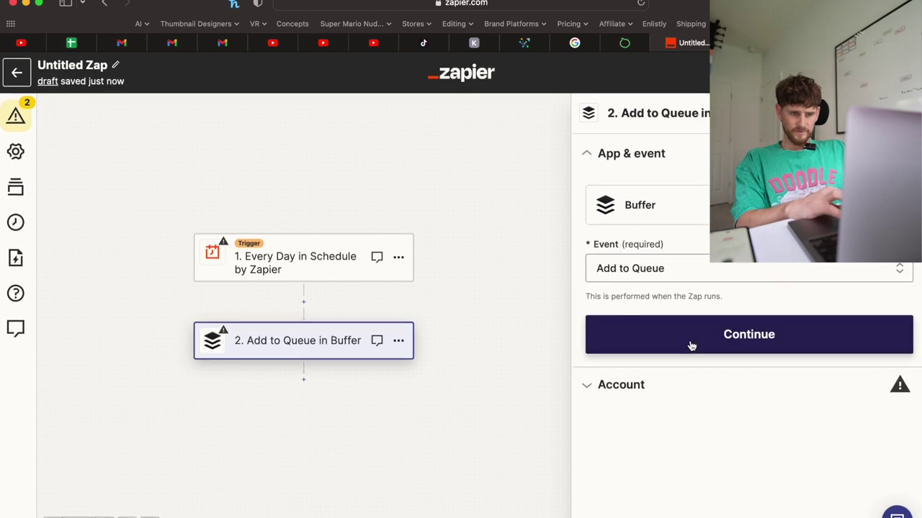
After checking the Creatomate tutorial, connect and authorize a Buffer account for the step
key("ctrl+Tab")
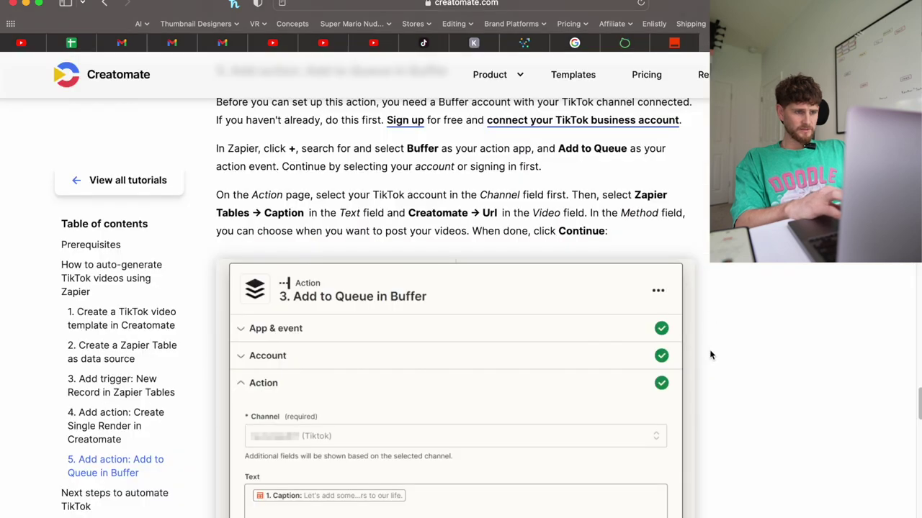
scroll(709, 349, "down", 2)
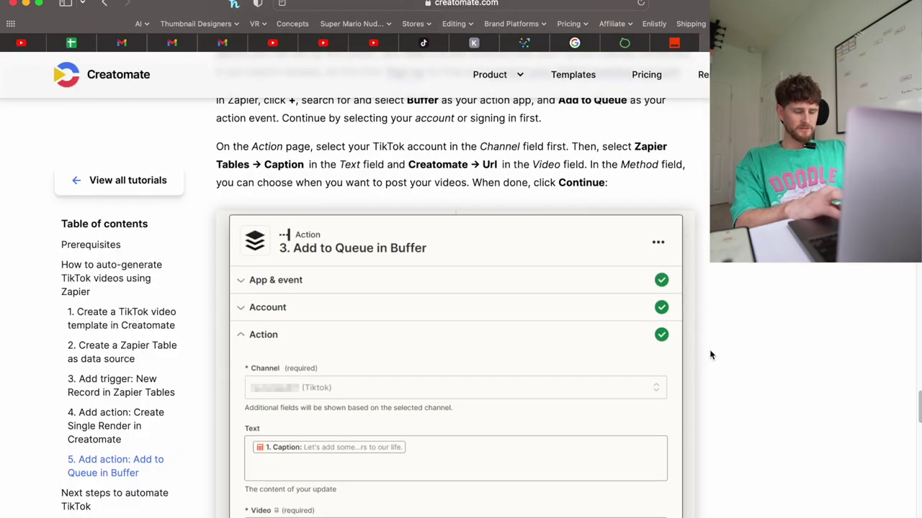
left_click(681, 43)
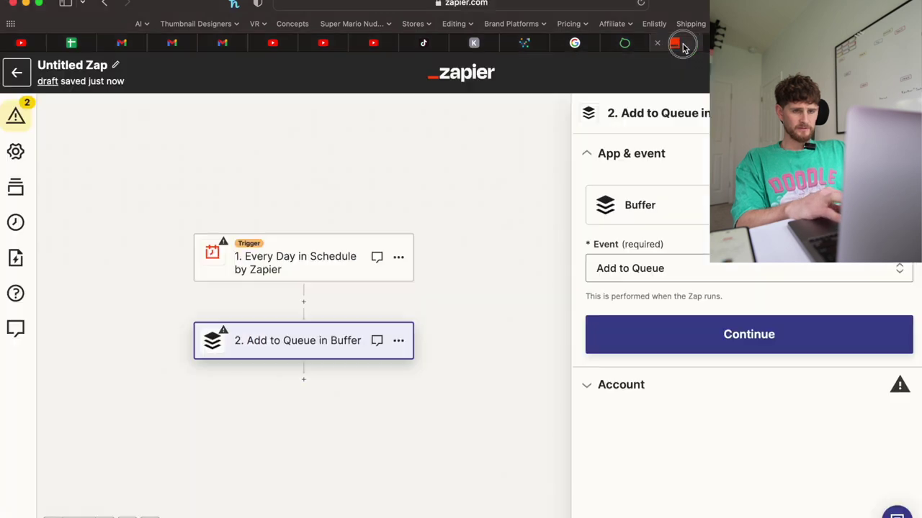
left_click(688, 342)
left_click(663, 240)
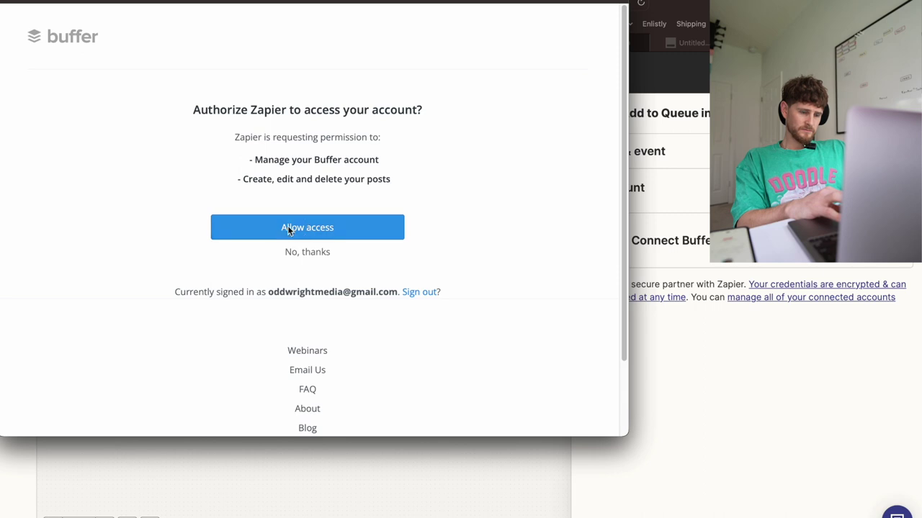
left_click(288, 229)
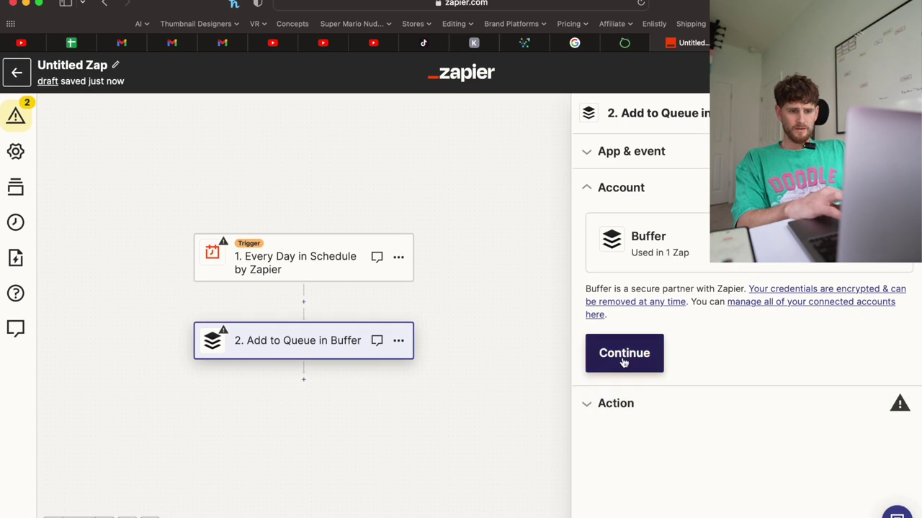
left_click(622, 357)
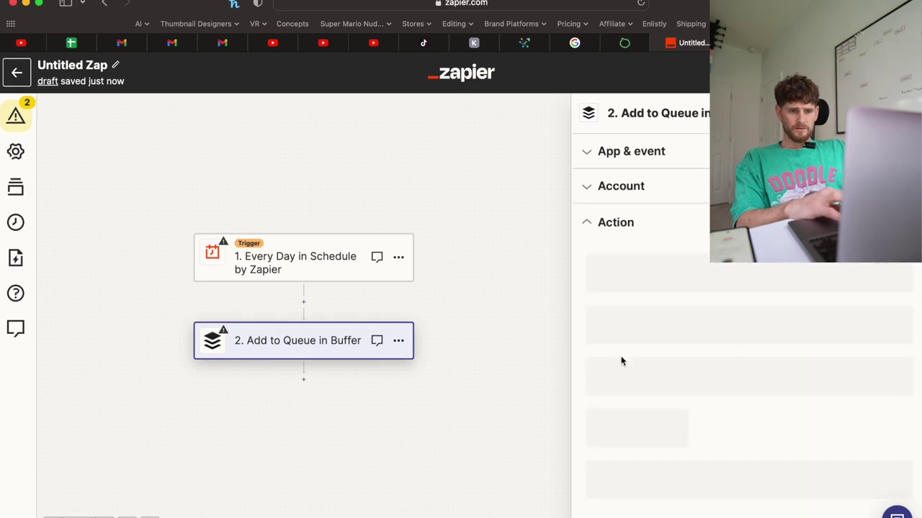
Leave Campaign empty and set the Buffer post's Channel to the TikTok account
left_click(633, 291)
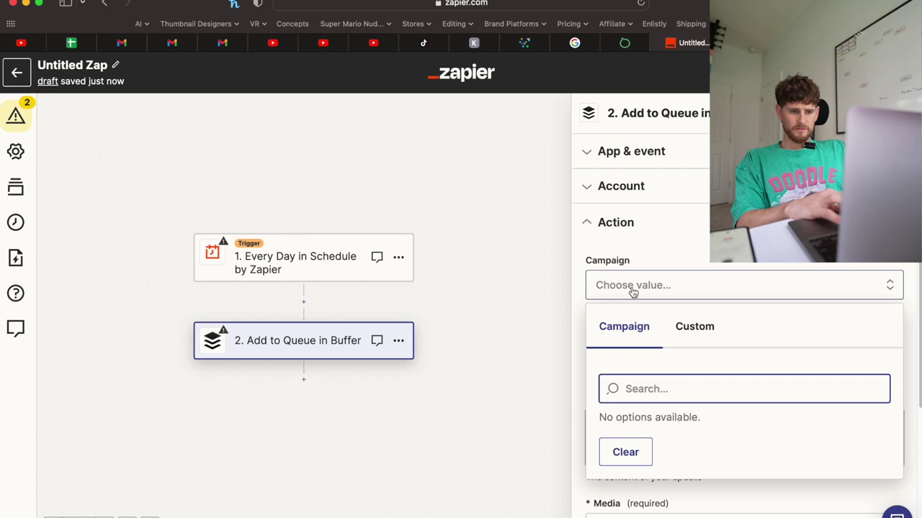
left_click(680, 233)
scroll(679, 233, "down", 3)
left_click(679, 233)
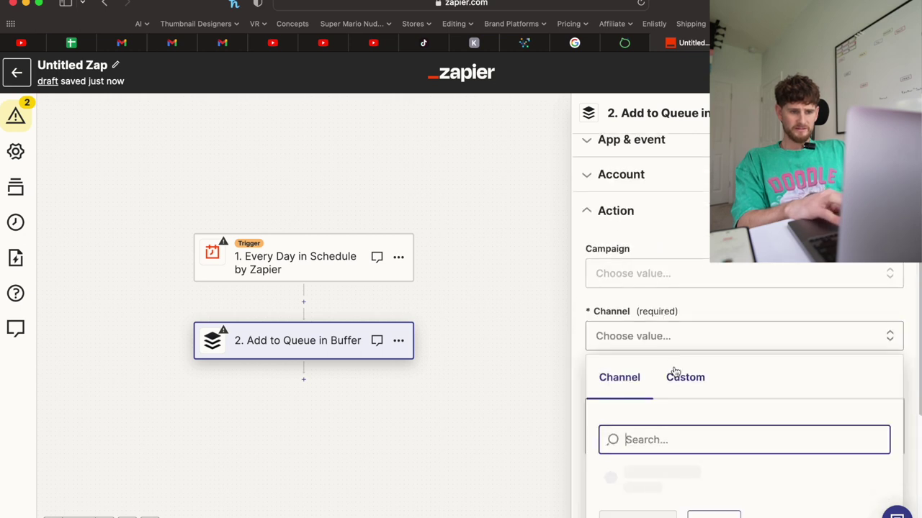
scroll(673, 371, "down", 2)
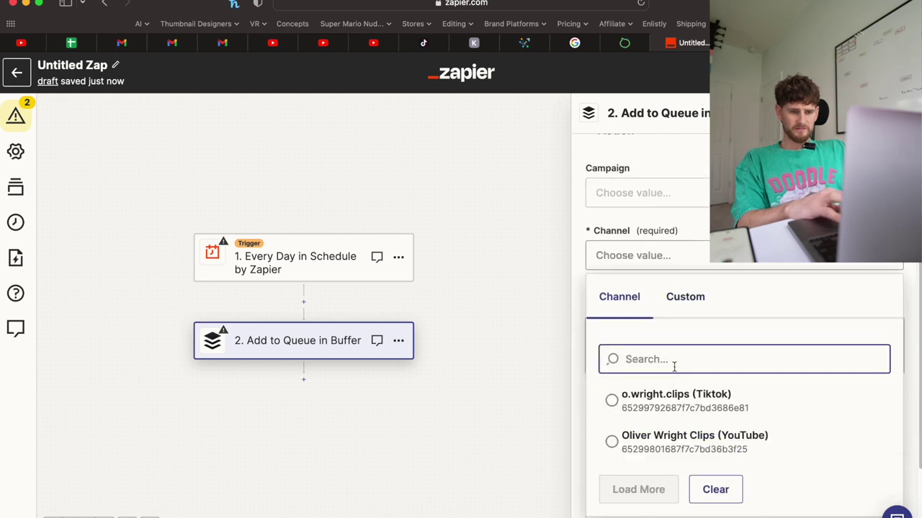
left_click(611, 400)
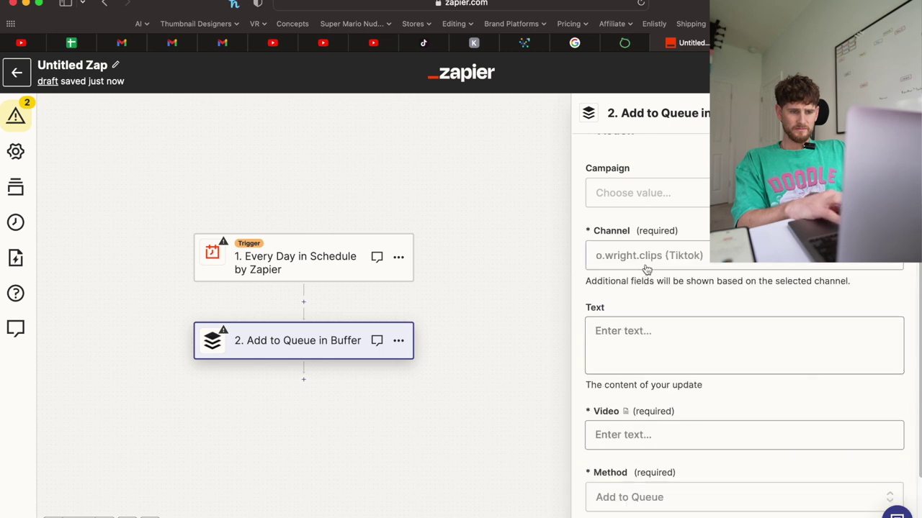
Paste the hashtag line (#contentcreator, #podvlogs…) from the other tab into Text
left_click(638, 342)
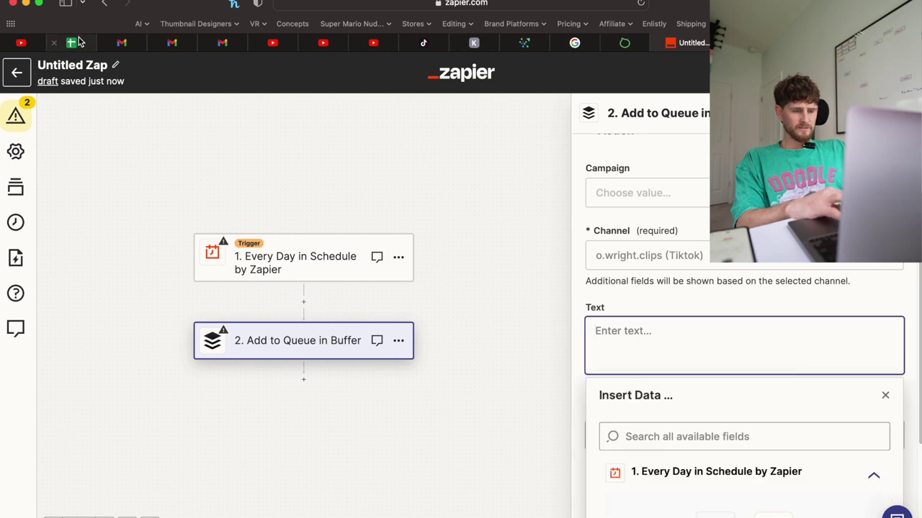
left_click(629, 44)
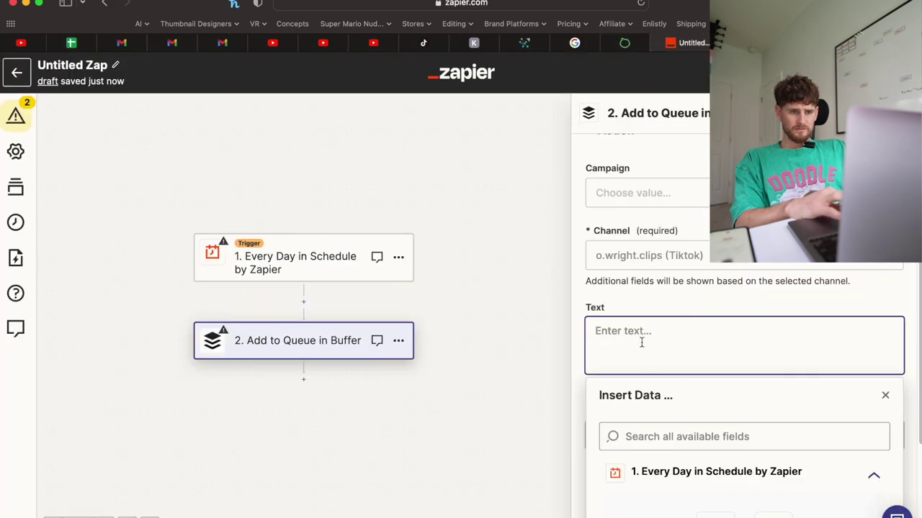
type("#oddwright #oliverwright #contentcreator #podvlogs #YouTube #odddaisy #odddaisymerch")
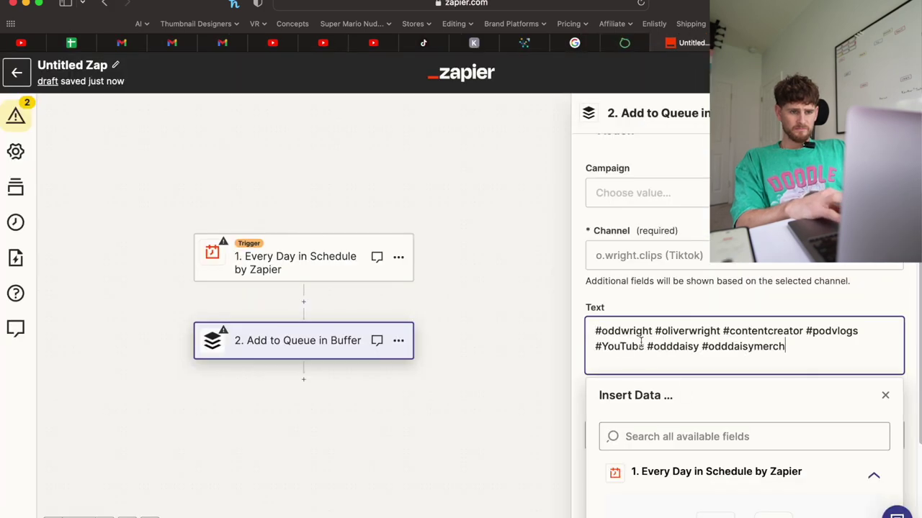
scroll(714, 431, "down", 2)
scroll(715, 428, "down", 1)
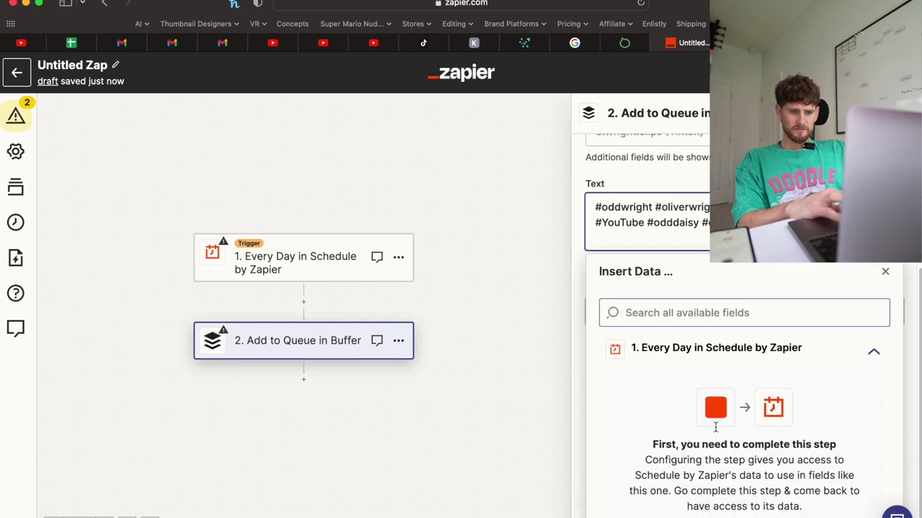
scroll(713, 412, "down", 1)
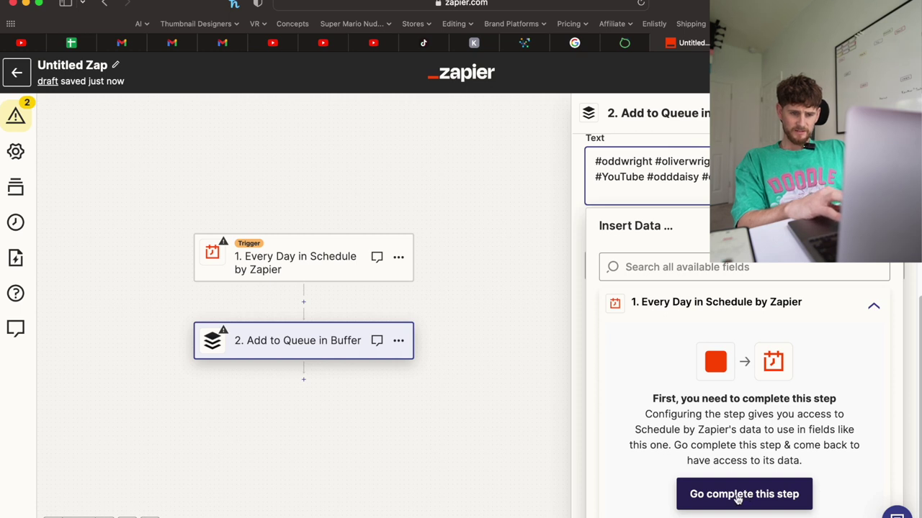
Test the daily Schedule trigger and continue with the sample day it found
left_click(738, 495)
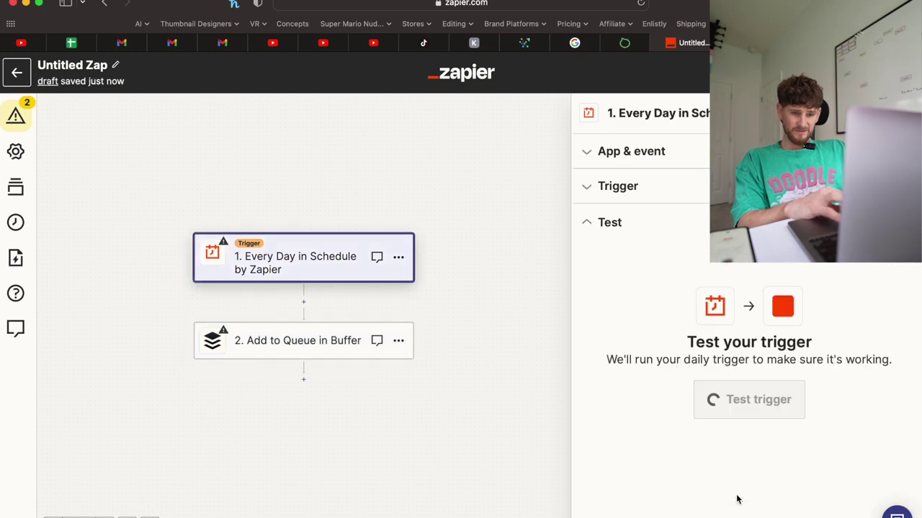
left_click(758, 395)
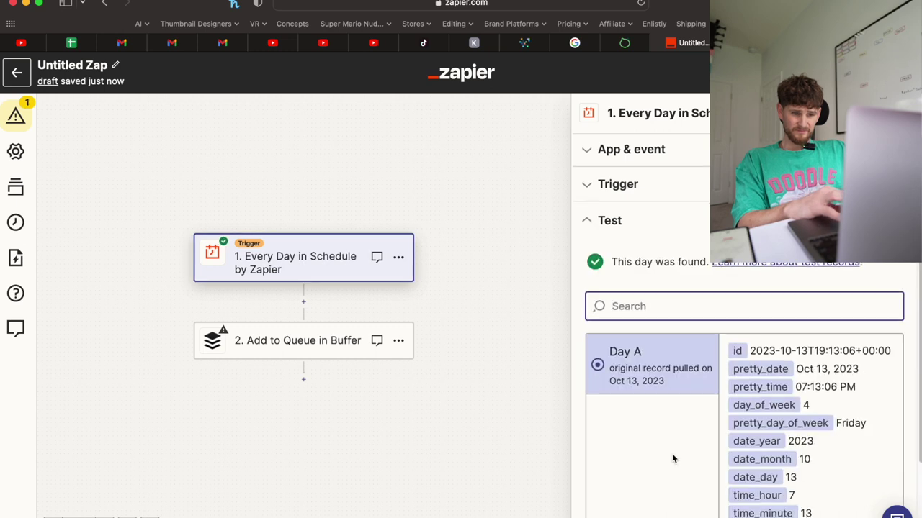
scroll(672, 454, "down", 5)
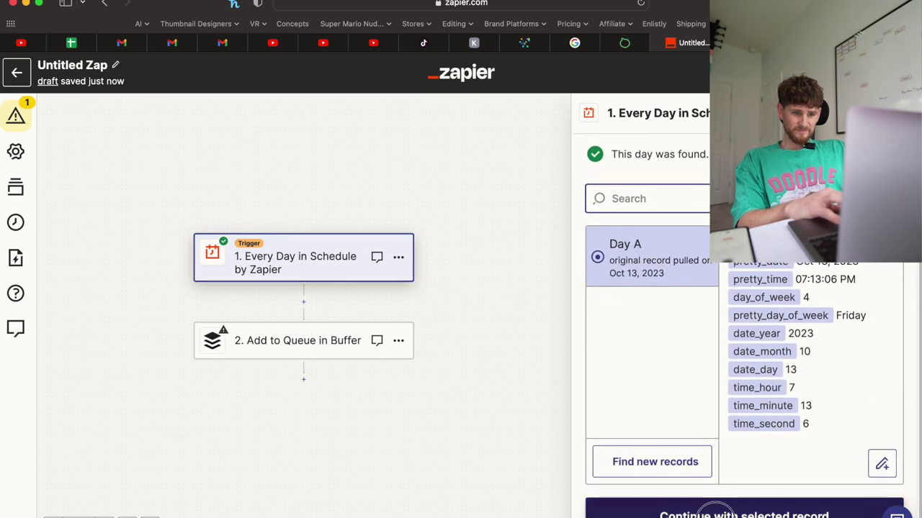
left_click(691, 508)
Paste the hashtags back into the Buffer step's Text field
left_click(618, 284)
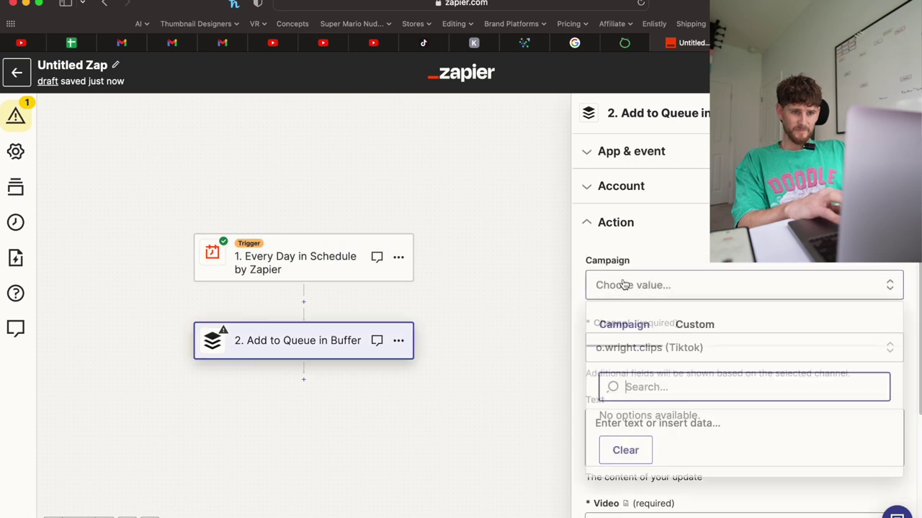
key("Escape")
scroll(682, 226, "down", 2)
left_click(663, 285)
type("#oddwright #oliverwright #contentcreator #podvlogs #YouTube #odddaisy #odddaisymerch")
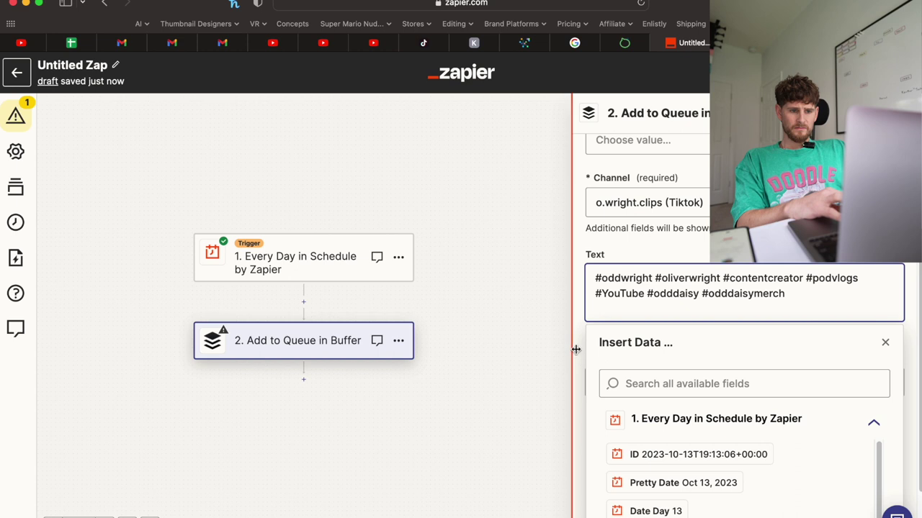
left_click(579, 348)
scroll(583, 351, "down", 3)
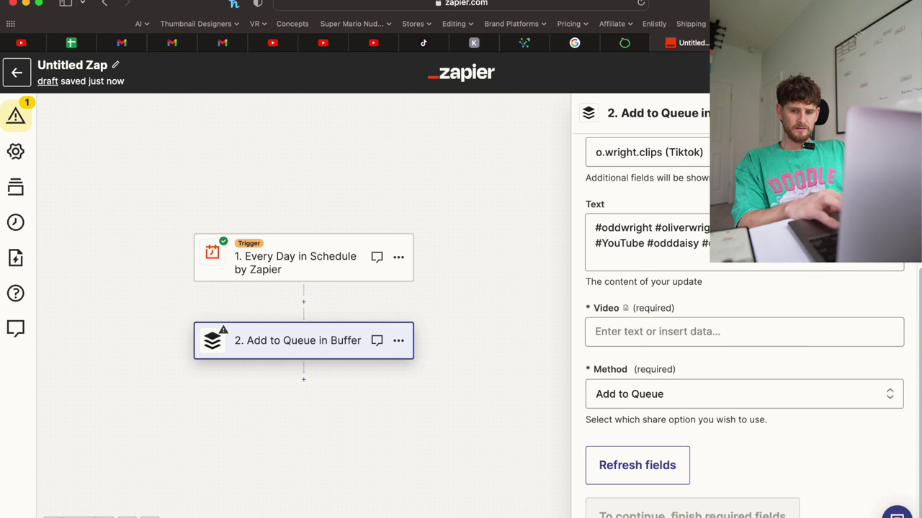
Check Buffer's channels, then view the tutorial's Buffer example with Caption as Text
key("ctrl+Tab")
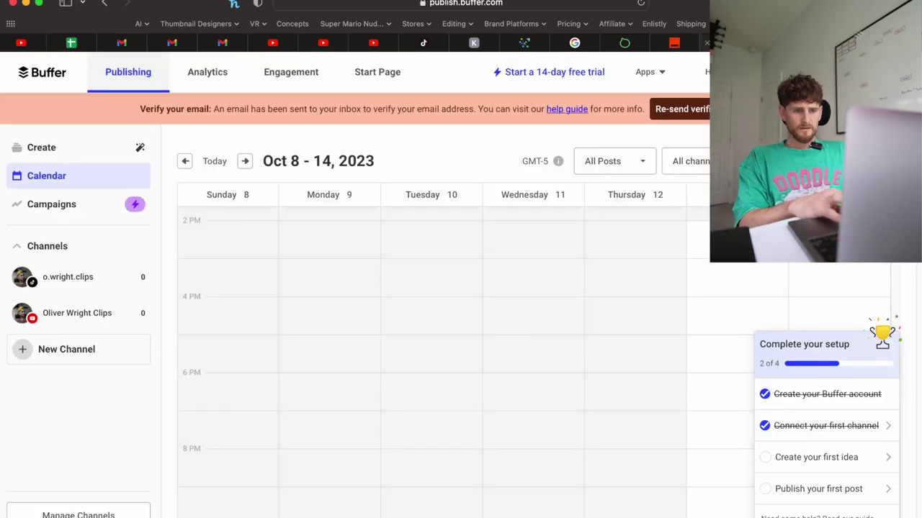
key("ctrl+Tab")
scroll(728, 316, "down", 10)
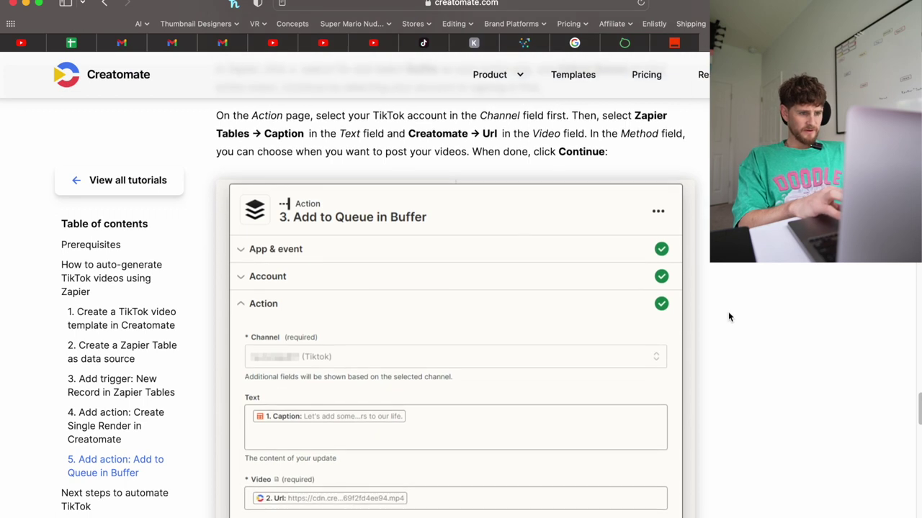
scroll(728, 317, "up", 4)
scroll(728, 317, "up", 3)
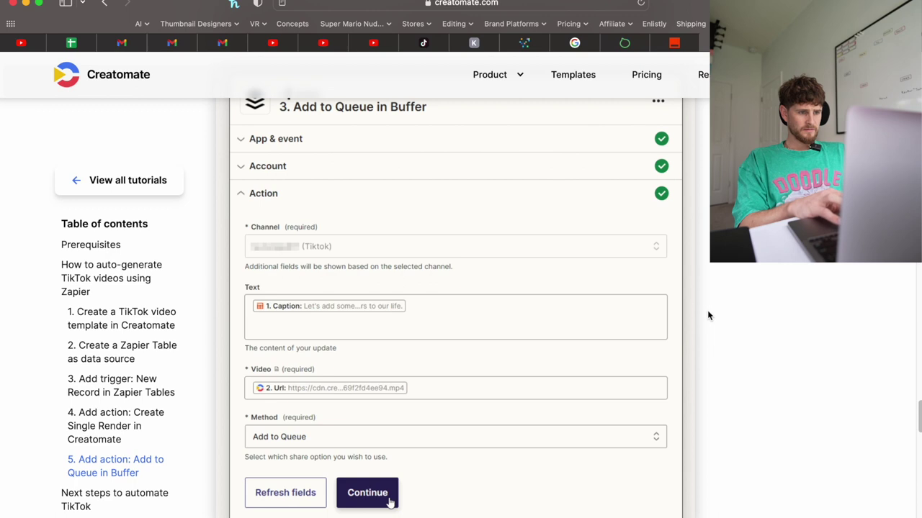
Read the tutorial's step 5, Add to Queue in Buffer, then go back to Zapier
scroll(709, 316, "up", 3)
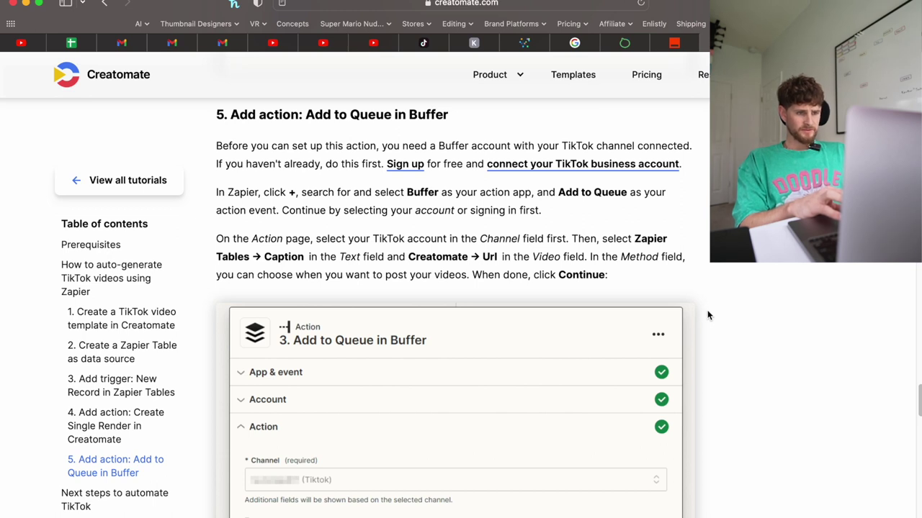
scroll(708, 315, "down", 2)
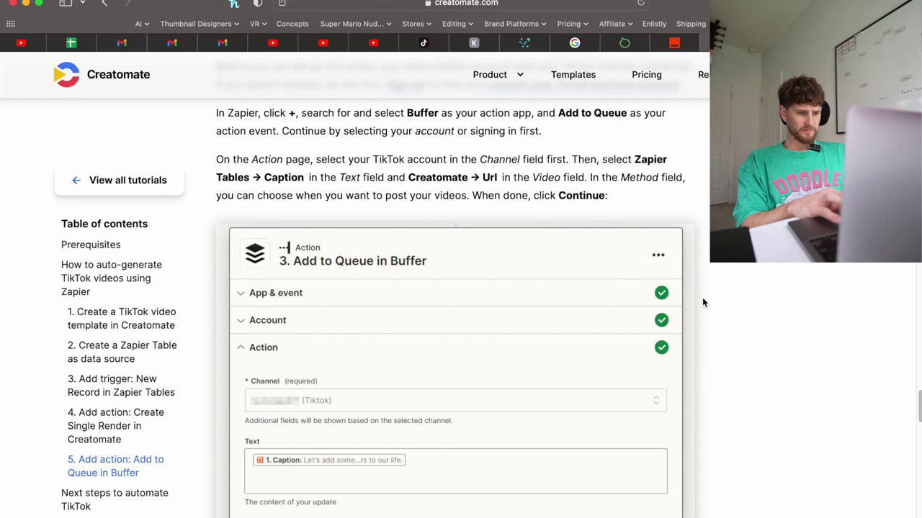
left_click(675, 43)
Clear the hashtags from Text, also erasing trial entries 'drive' and 'text'
left_click(640, 247)
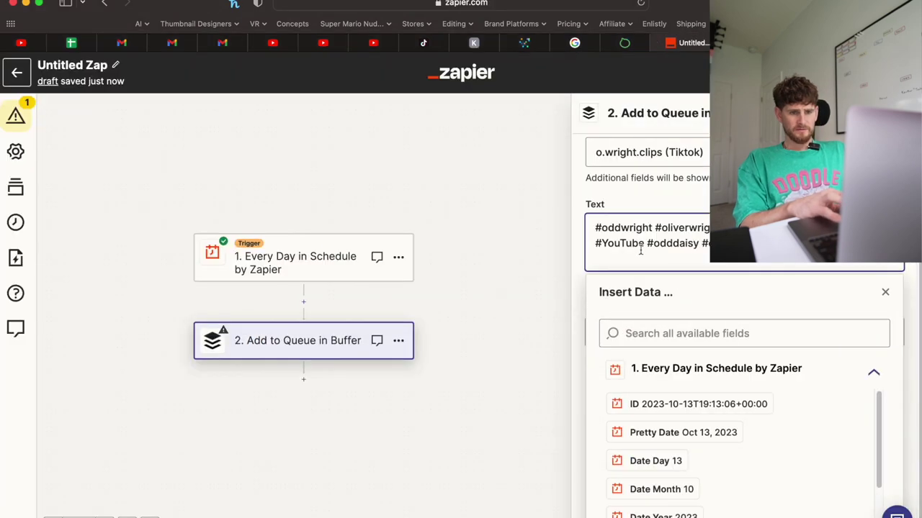
key("super+a")
key("BackSpace")
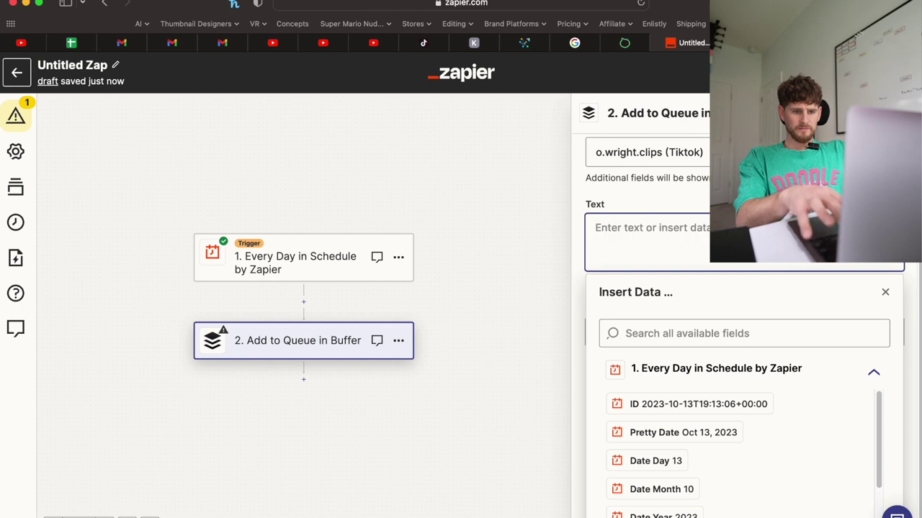
type("drive")
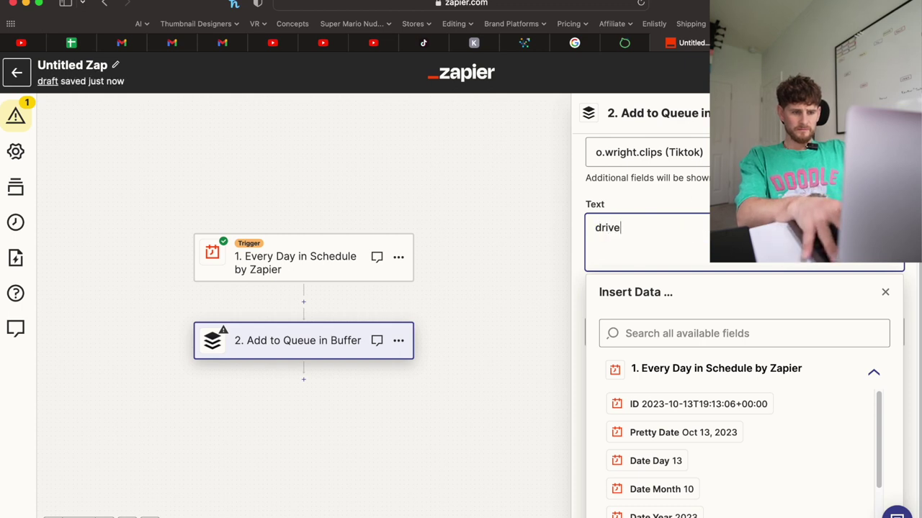
key("BackSpace")
key("BackSpace")
key("BackSpace")
key("BackSpace")
key("BackSpace")
type("text")
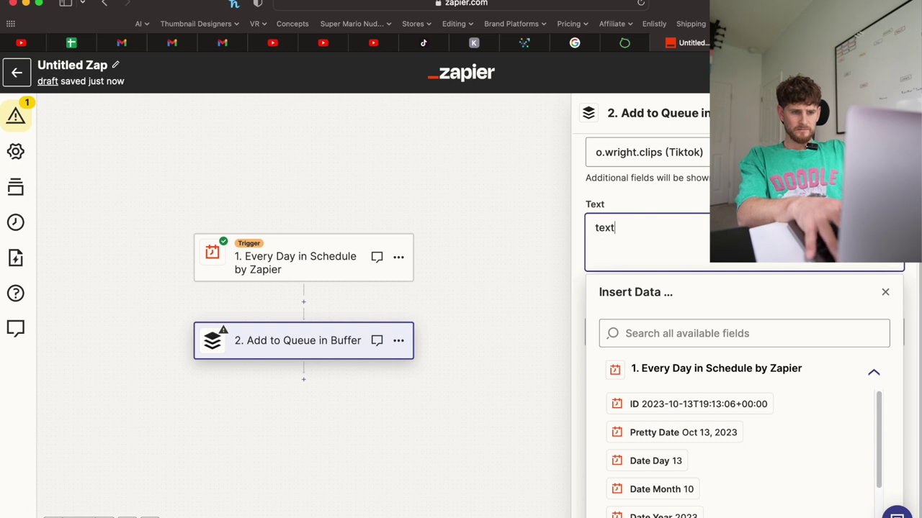
key("BackSpace")
key("BackSpace")
key("BackSpace")
key("BackSpace")
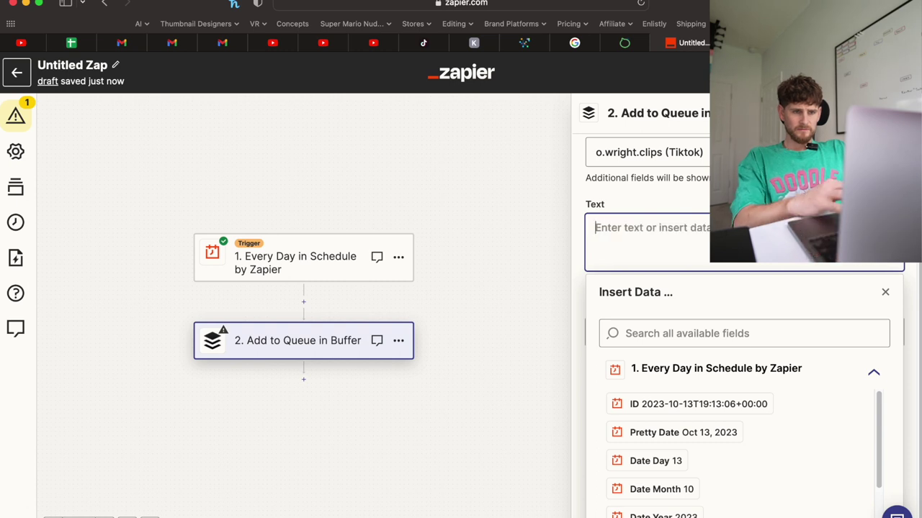
Check the tutorial's Zapier Tables mention, then remove the typed 'tables' from Text
key("ctrl+Tab")
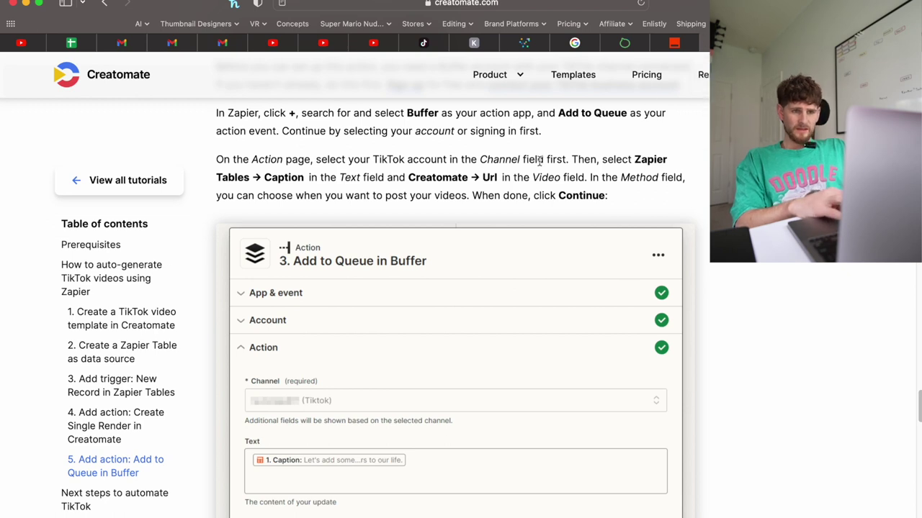
double_click(230, 178)
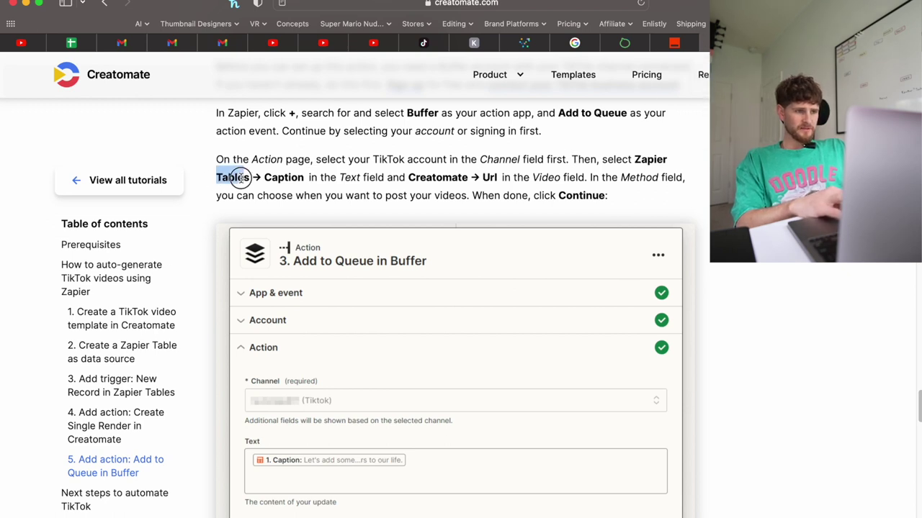
left_click(673, 43)
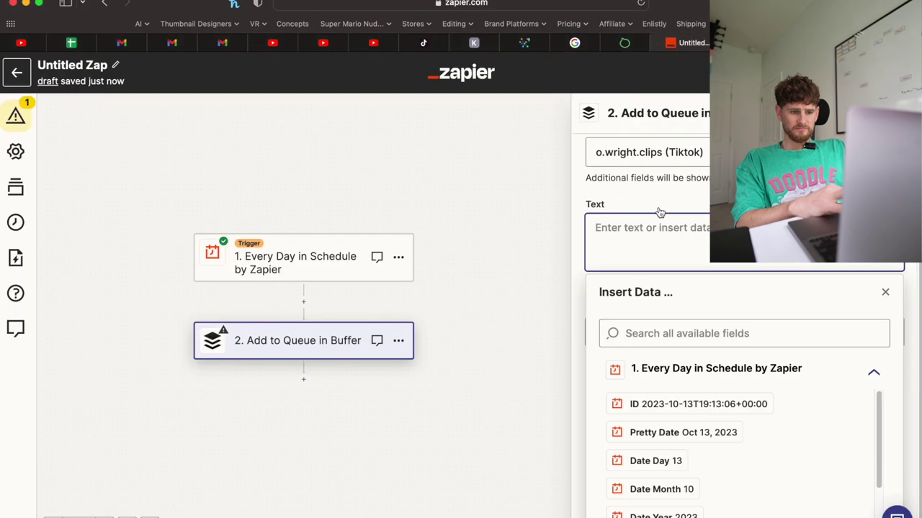
type("tables")
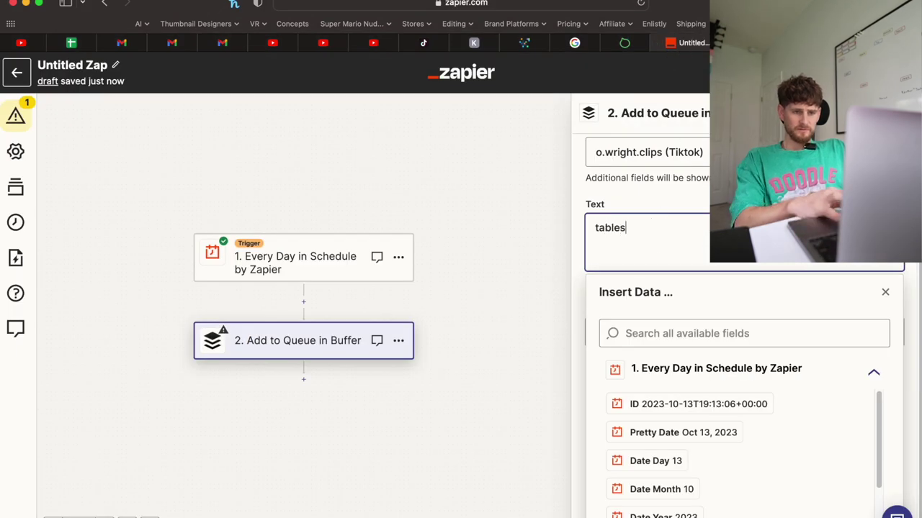
double_click(608, 228)
key("BackSpace")
Search the Insert Data fields for 'tables', which finds no matches
left_click(639, 332)
type("tabcws")
key("BackSpace")
key("BackSpace")
key("BackSpace")
type("les")
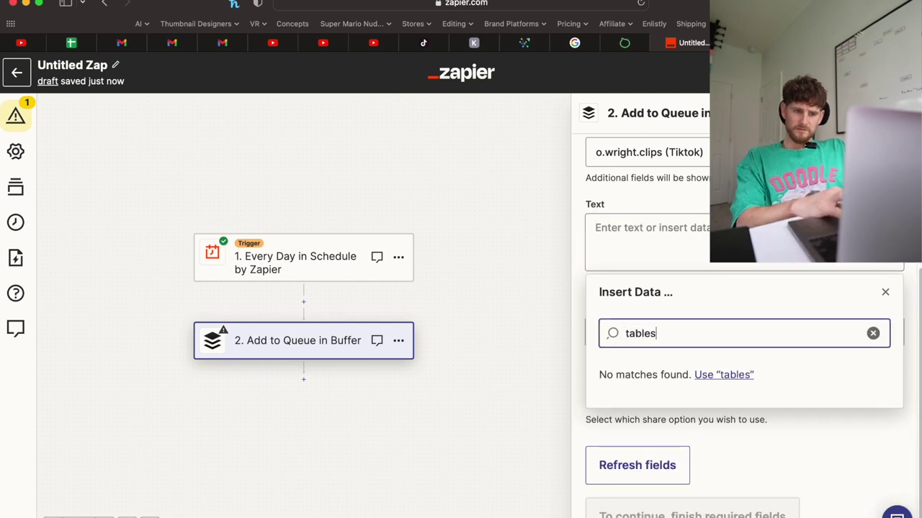
scroll(578, 267, "up", 3)
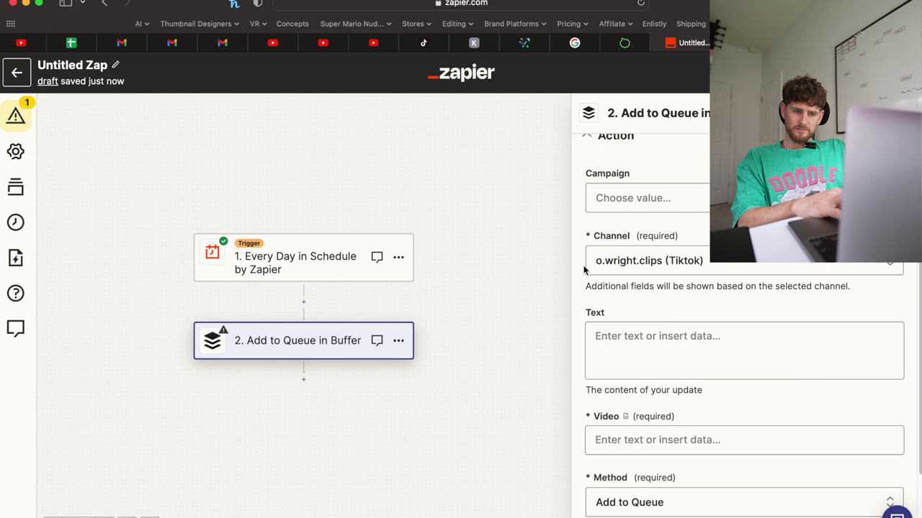
scroll(583, 270, "up", 2)
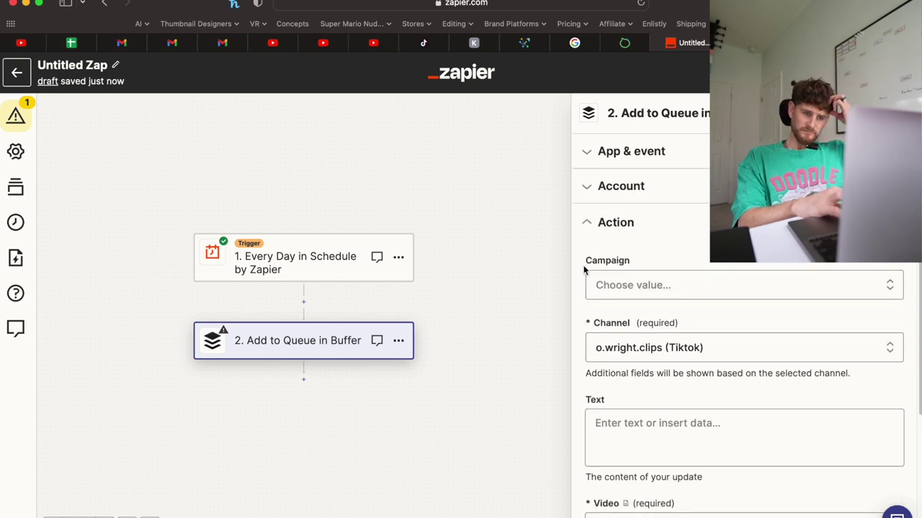
left_click(284, 268)
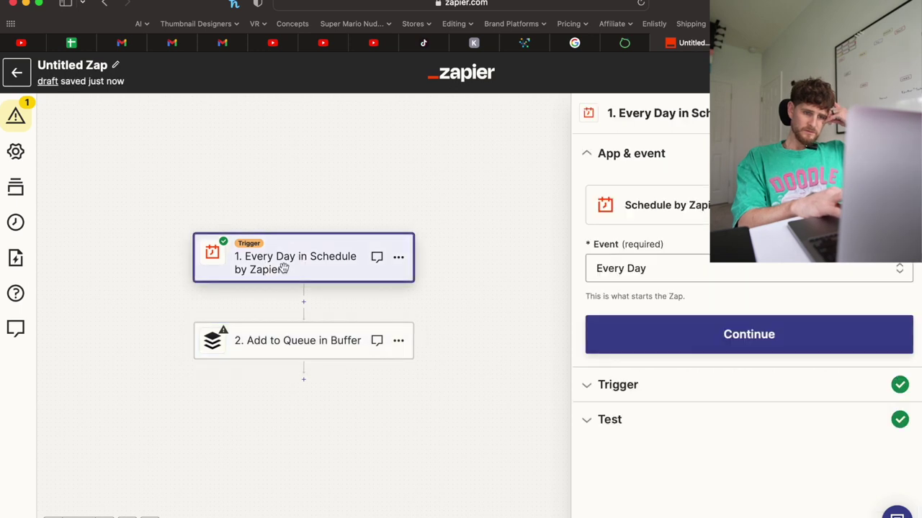
left_click(587, 386)
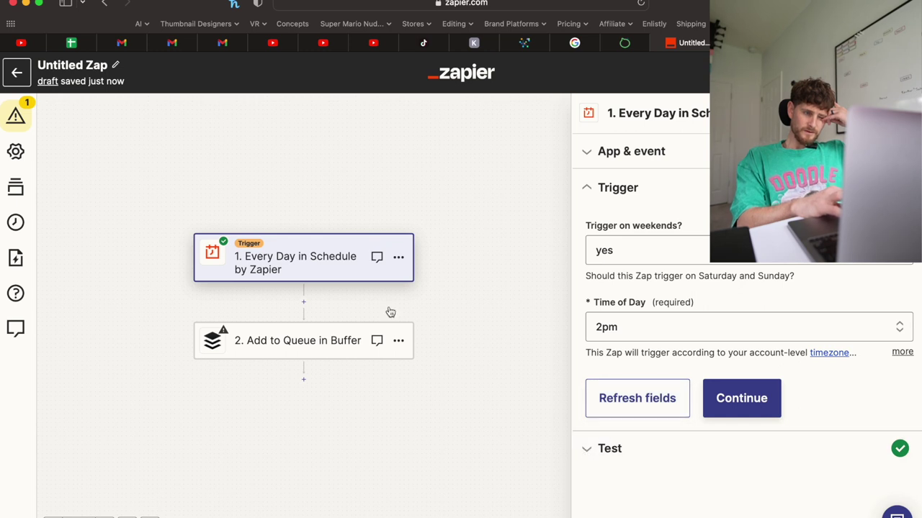
left_click(315, 339)
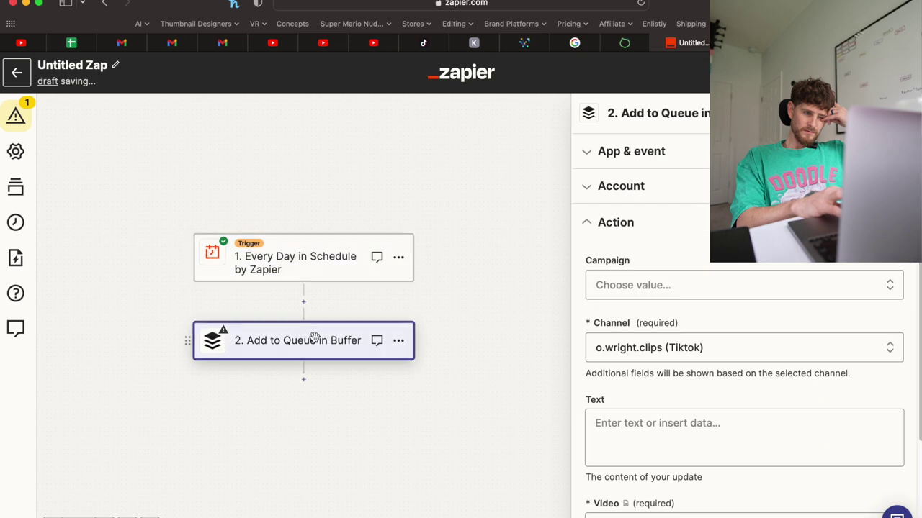
left_click(307, 279)
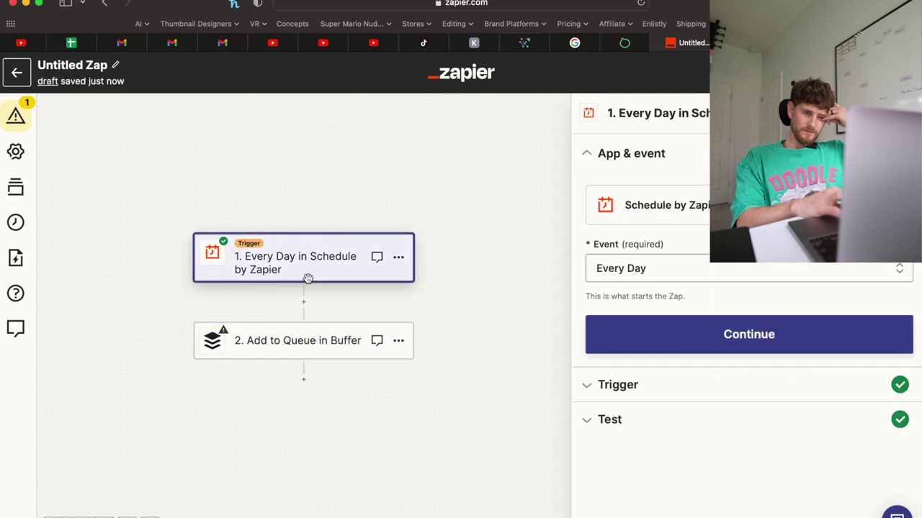
Add a Google Sheets step after the trigger and scroll its events to Lookup Spreadsheet Row
left_click(304, 302)
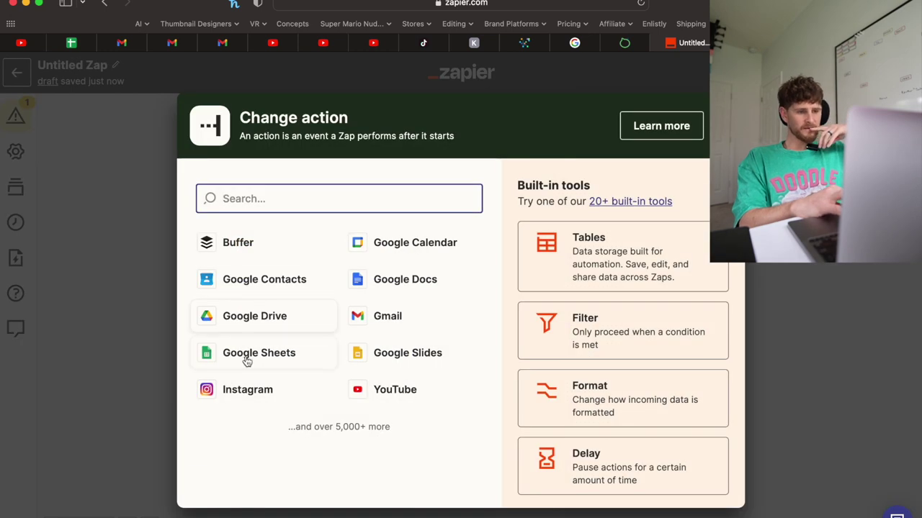
left_click(246, 354)
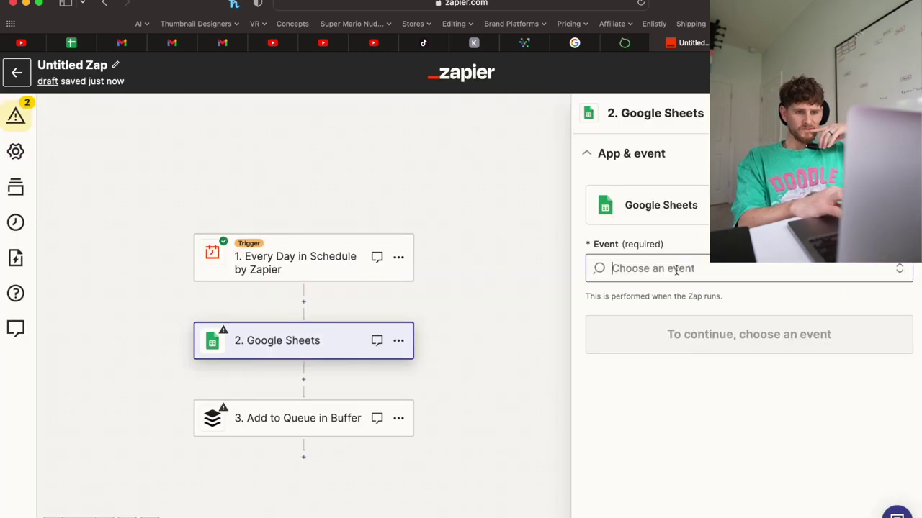
left_click(676, 269)
scroll(651, 386, "down", 2)
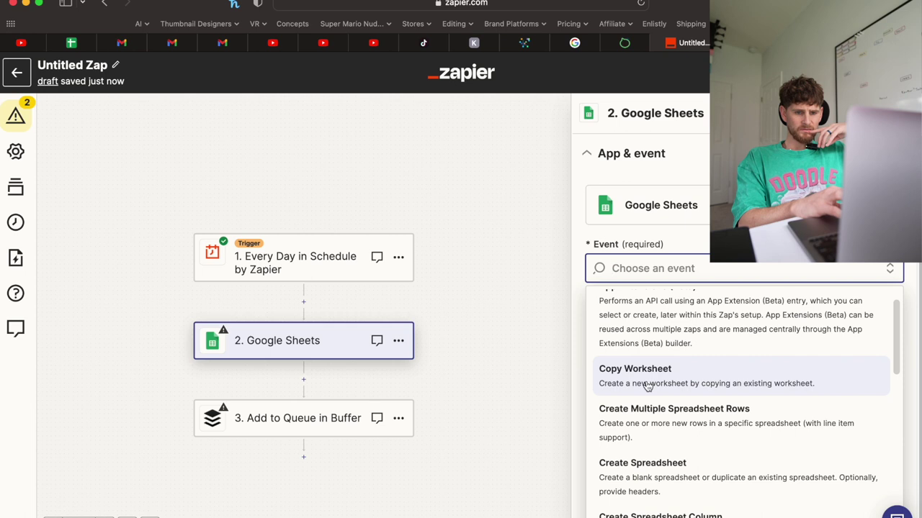
scroll(647, 387, "down", 6)
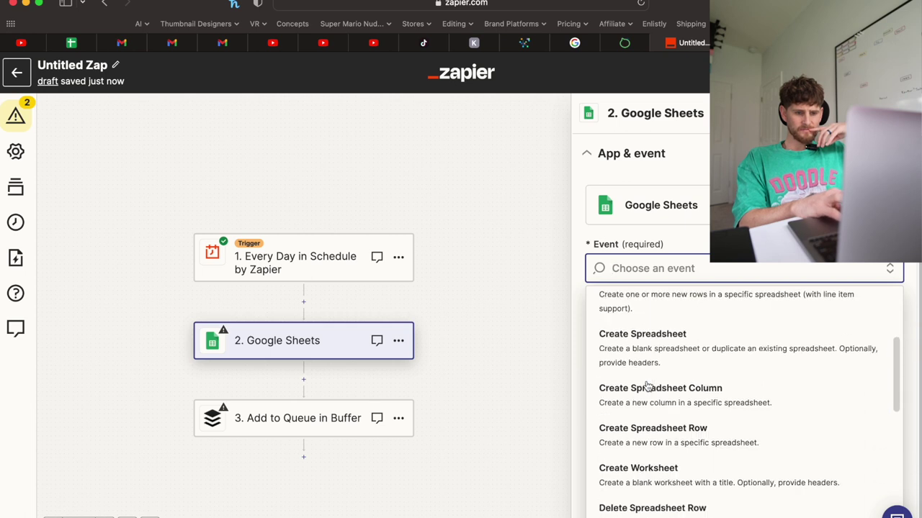
scroll(648, 386, "down", 6)
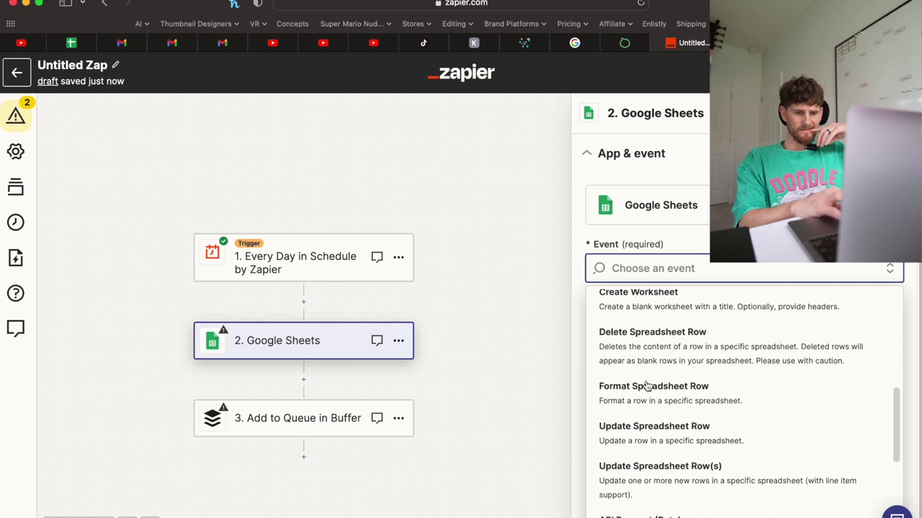
scroll(647, 387, "down", 3)
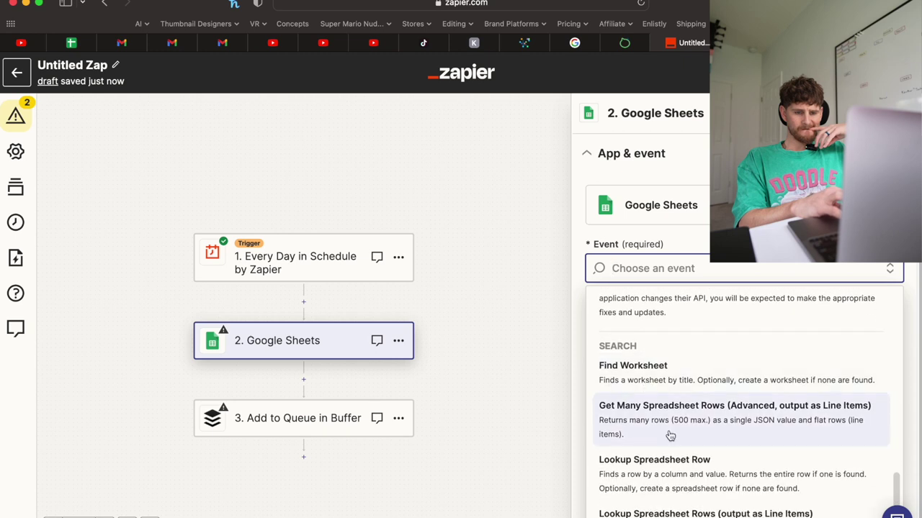
scroll(670, 435, "down", 1)
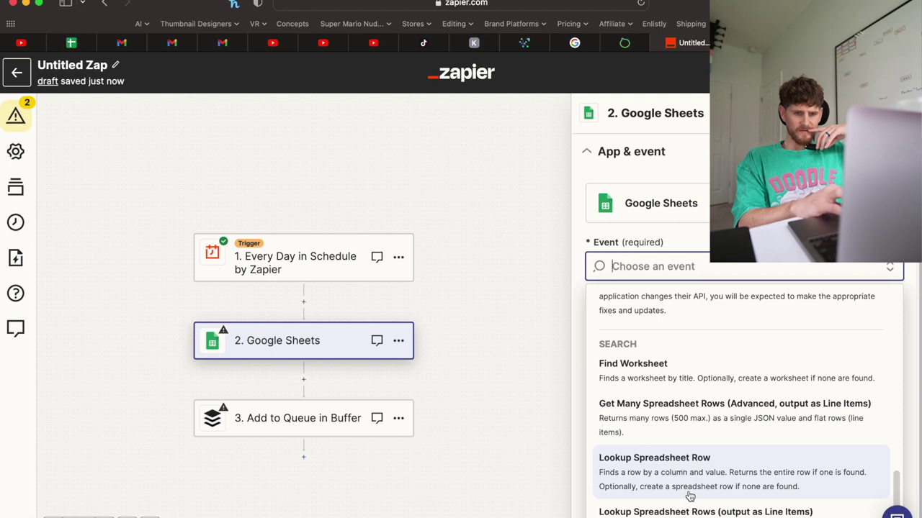
Glance at the Post Automation spreadsheet, then bring up the Creatomate tutorial
left_click(724, 43)
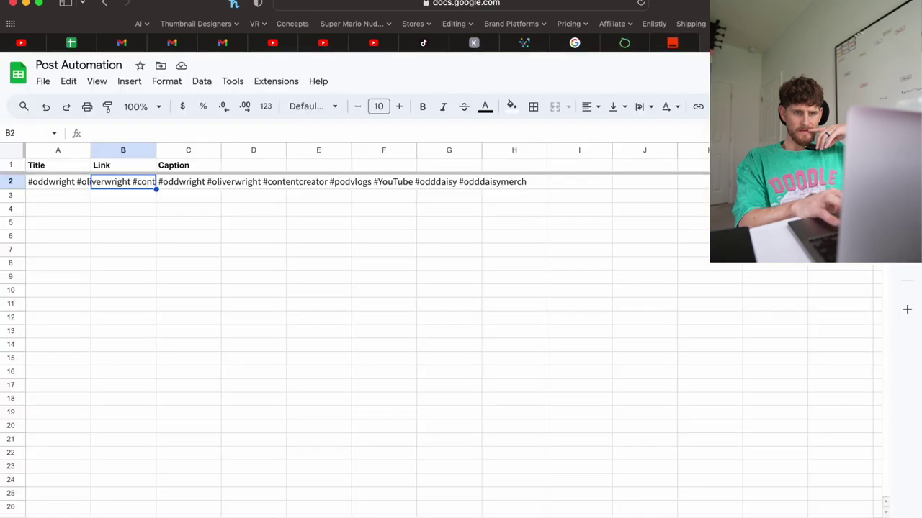
mouse_move(676, 45)
left_click(676, 45)
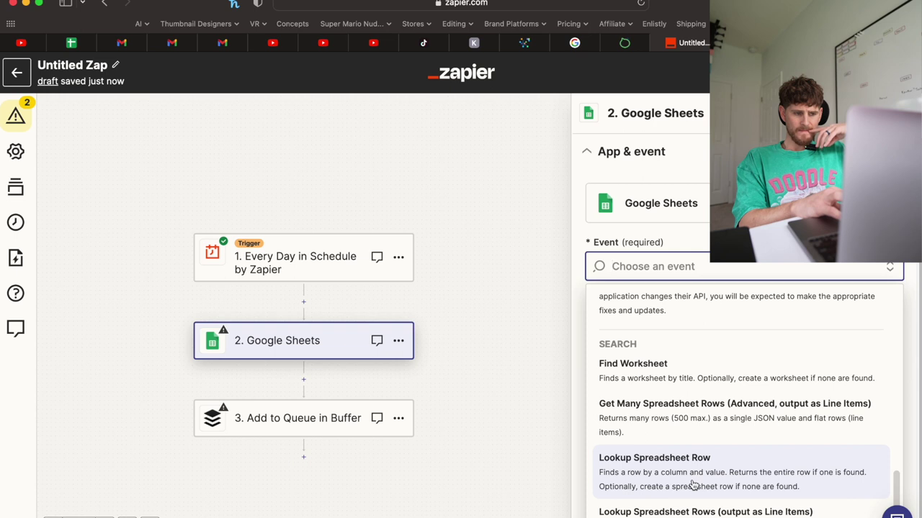
key("ctrl+Tab")
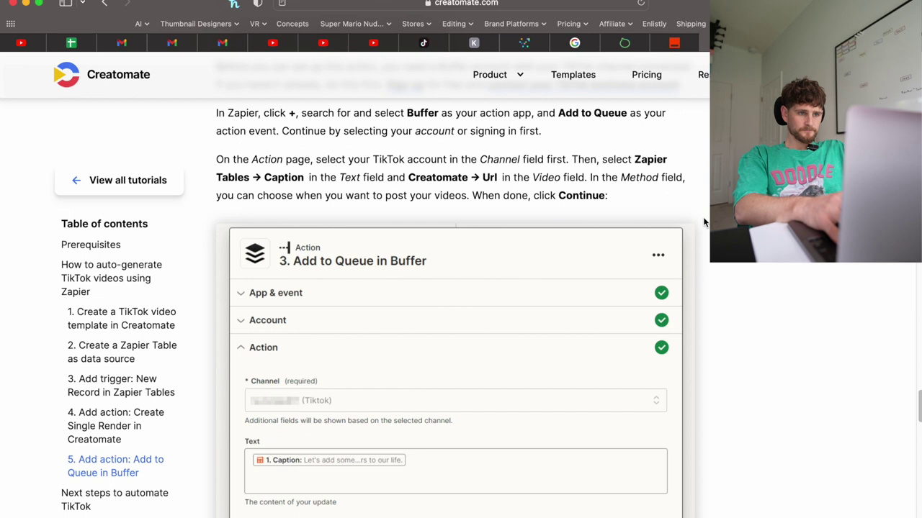
Load the Fiverr website in a new browser tab
key("super+t")
type("fiverr")
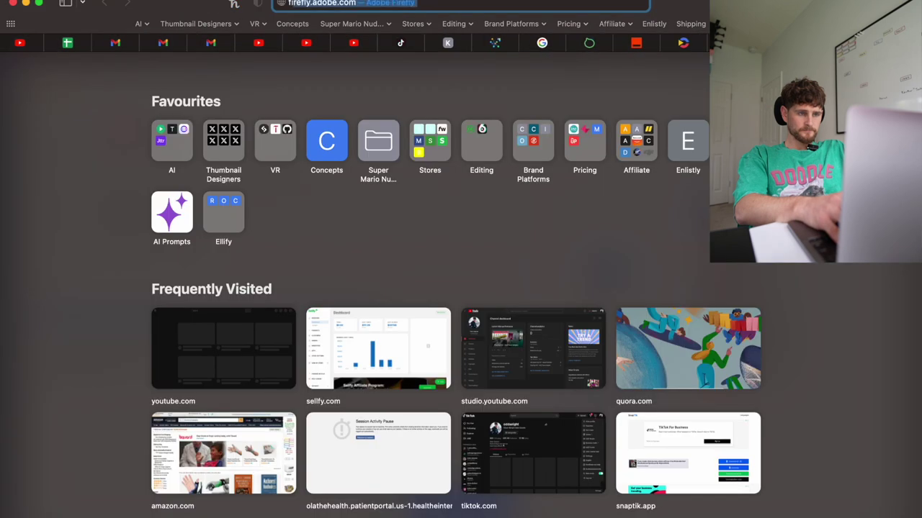
key("Return")
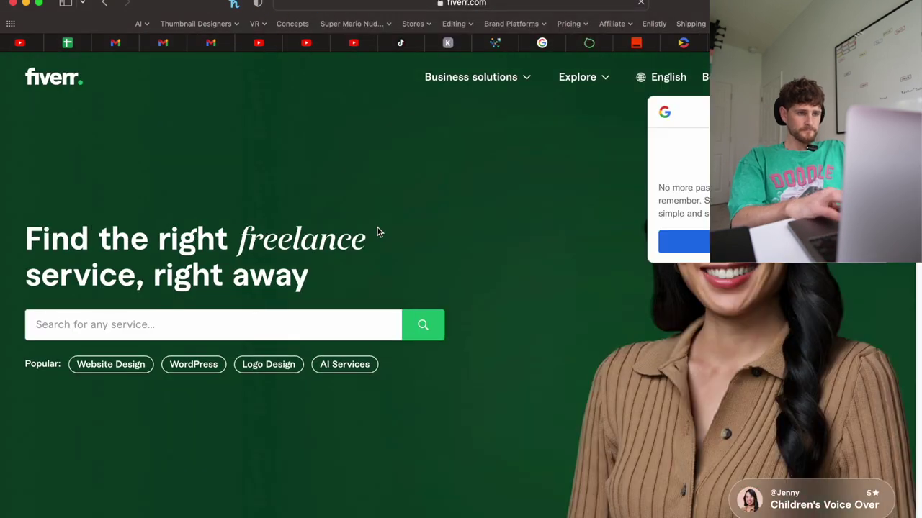
Search Fiverr for 'automations setup' and browse the 2,877 gig results
left_click(195, 328)
type("au")
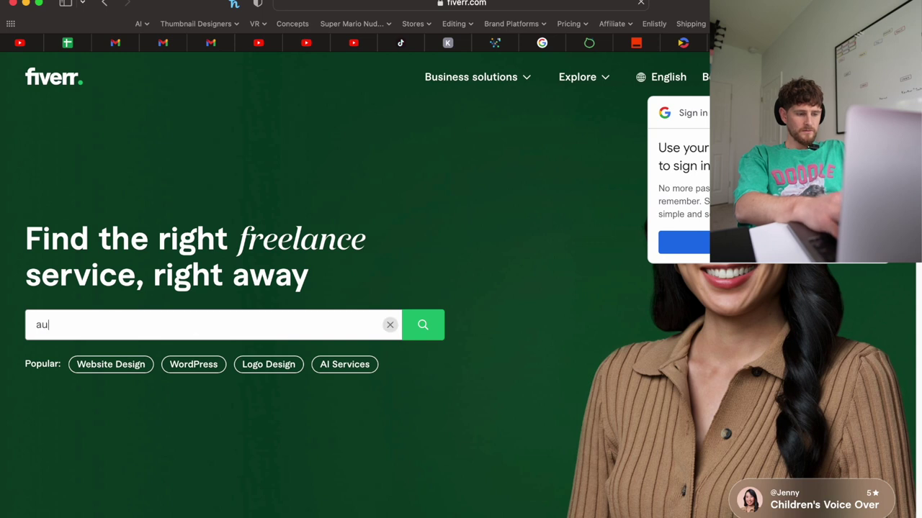
type("tomation")
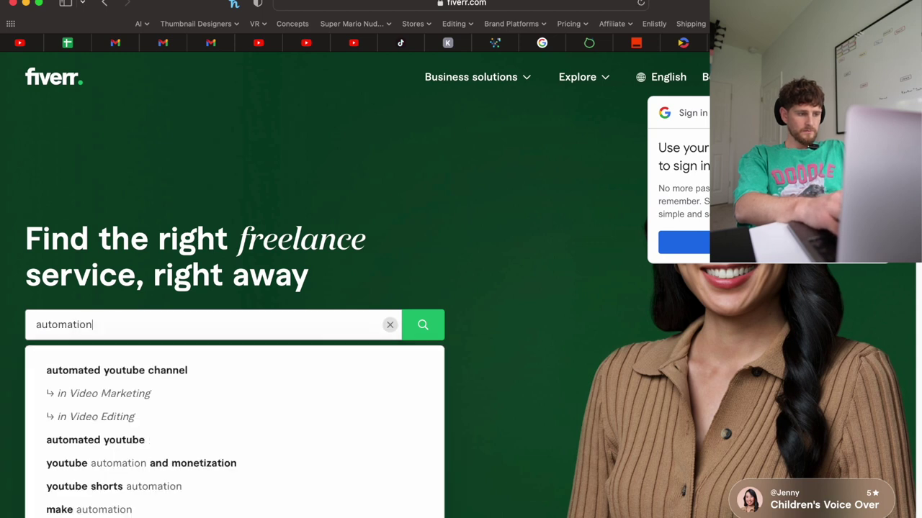
type("s setup")
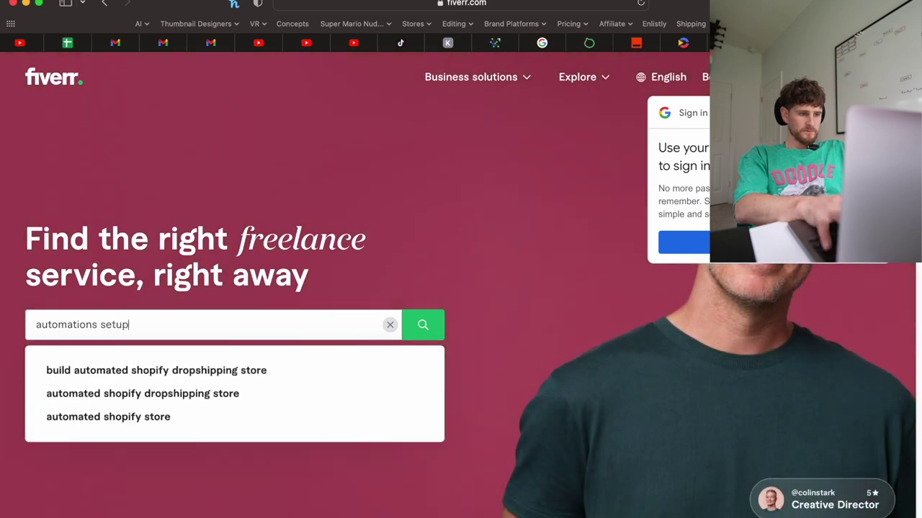
key("Return")
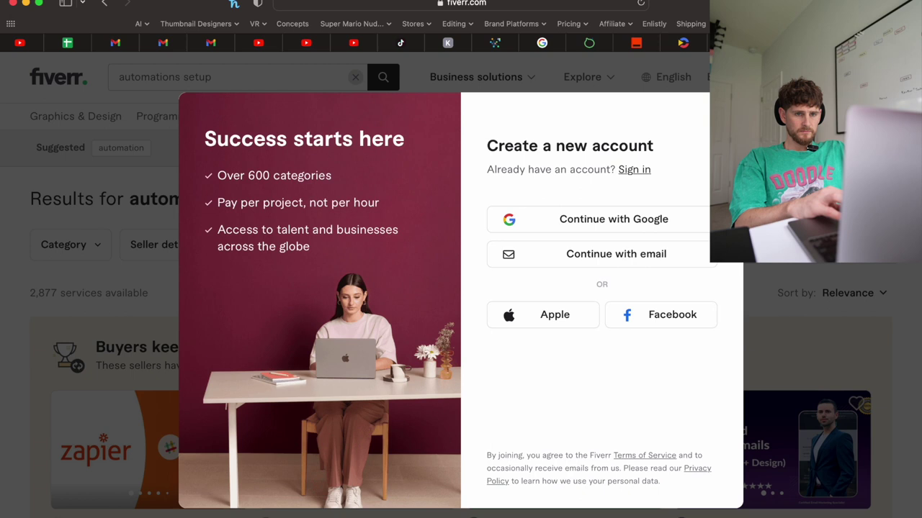
key("Escape")
scroll(461, 288, "down", 3)
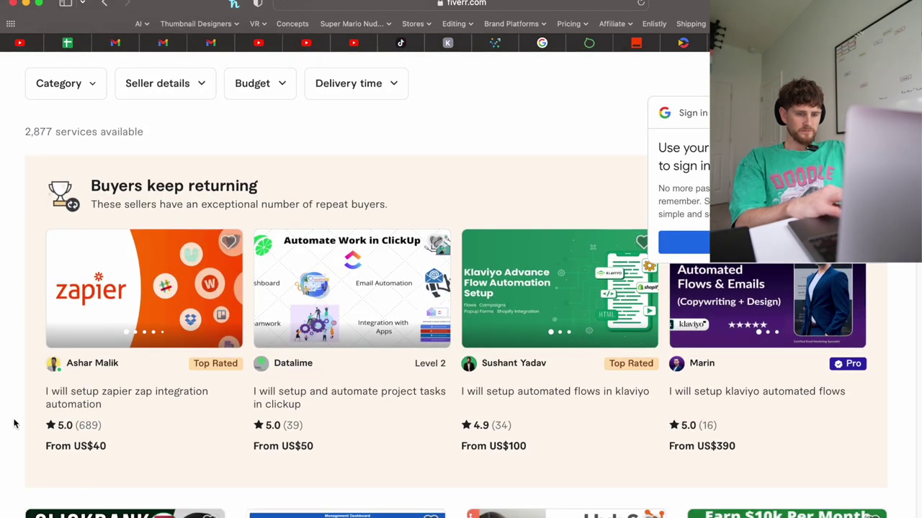
scroll(14, 424, "down", 4)
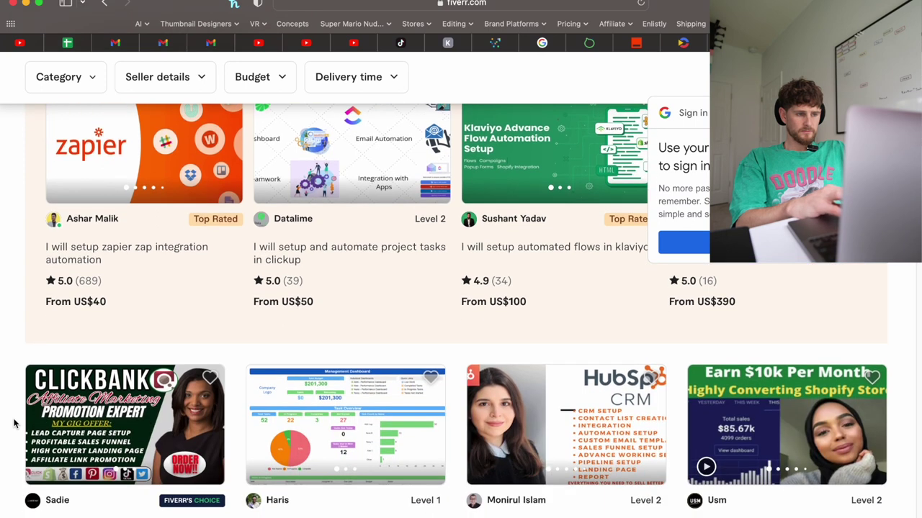
scroll(14, 424, "down", 4)
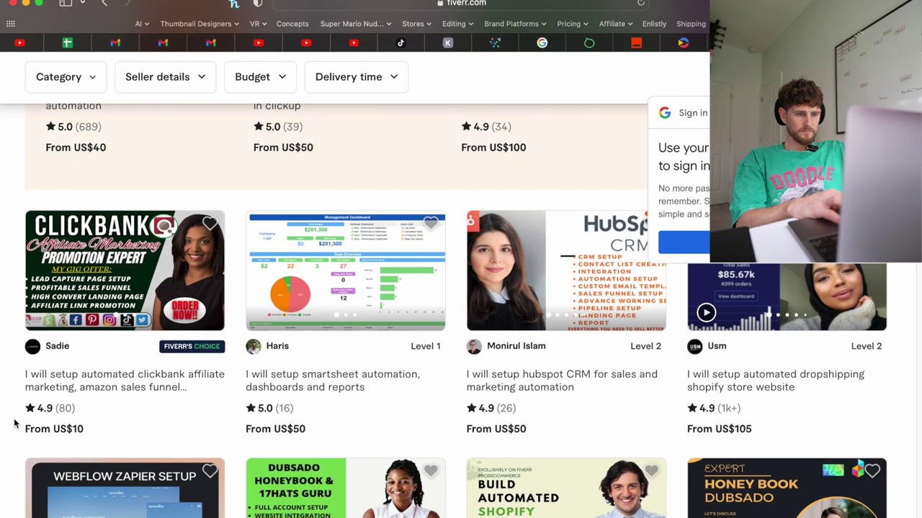
scroll(14, 425, "down", 4)
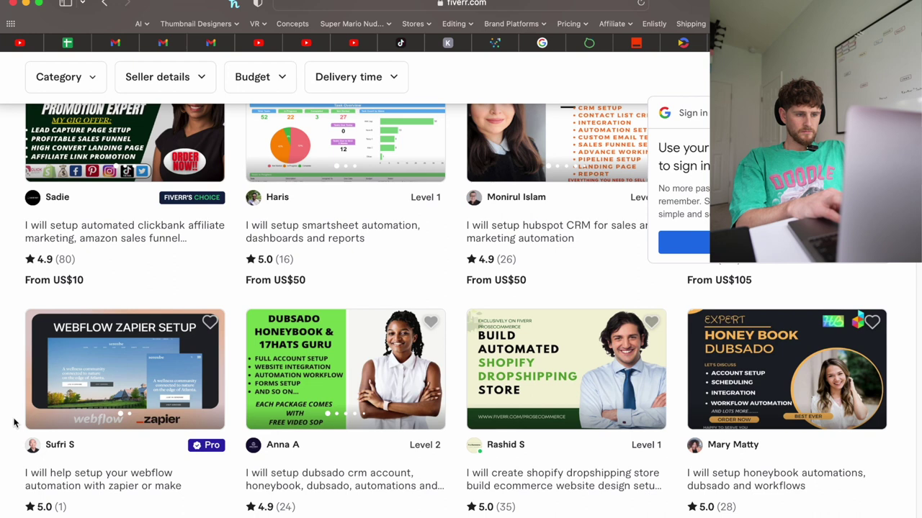
scroll(14, 423, "up", 5)
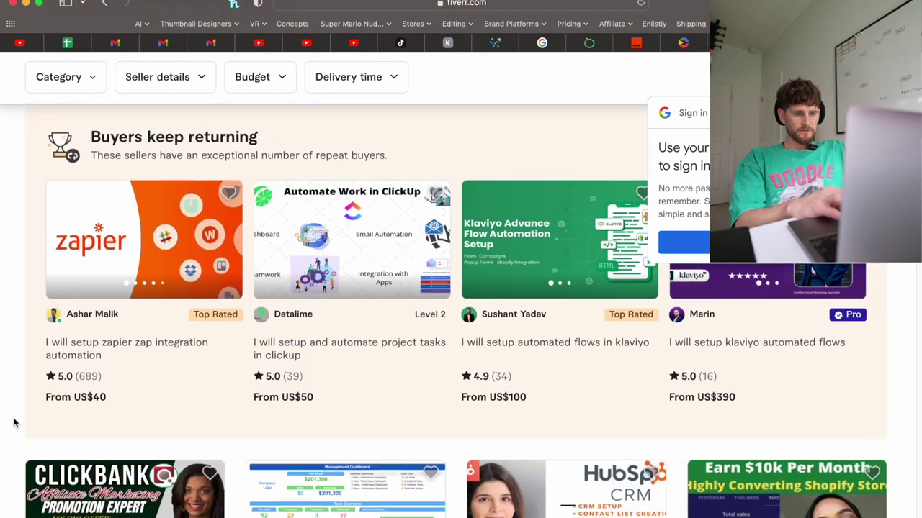
scroll(15, 423, "up", 1)
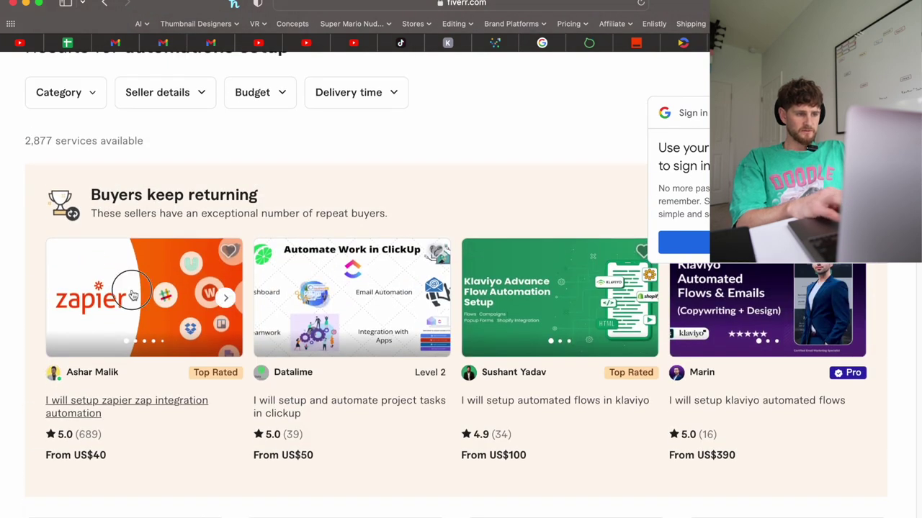
Open the 'I will setup zapier zap integration automation' gig and browse its page
left_click(131, 296)
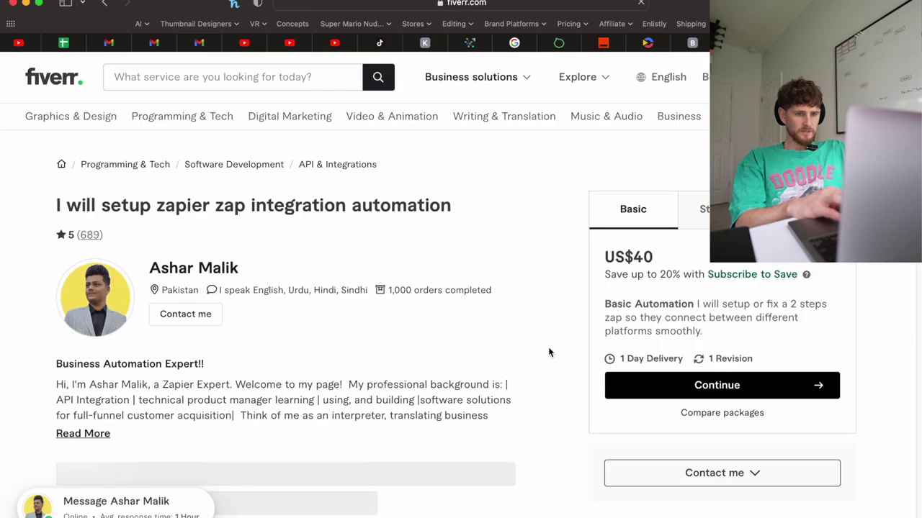
scroll(571, 389, "down", 1)
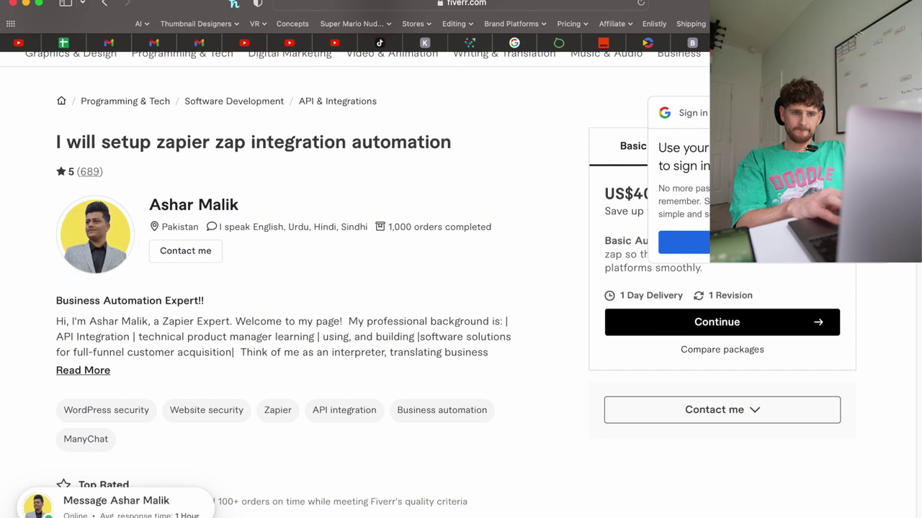
scroll(567, 317, "down", 2)
scroll(568, 320, "down", 10)
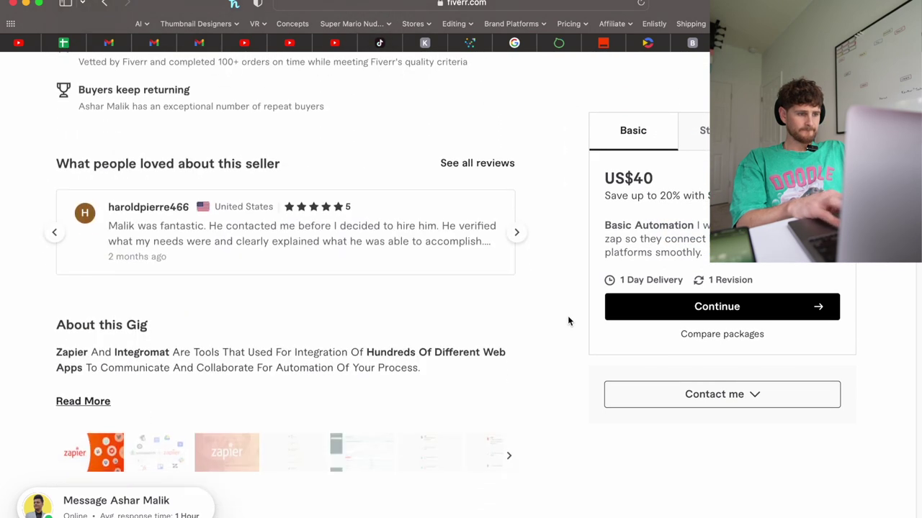
scroll(568, 320, "down", 4)
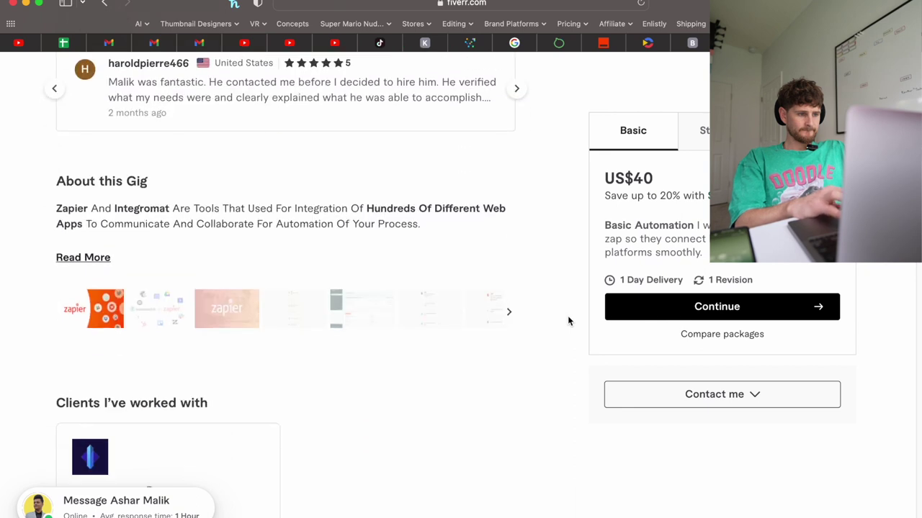
scroll(568, 320, "down", 8)
Show the gig's Standard package, priced US$60 with 2 Days Delivery
scroll(567, 320, "up", 20)
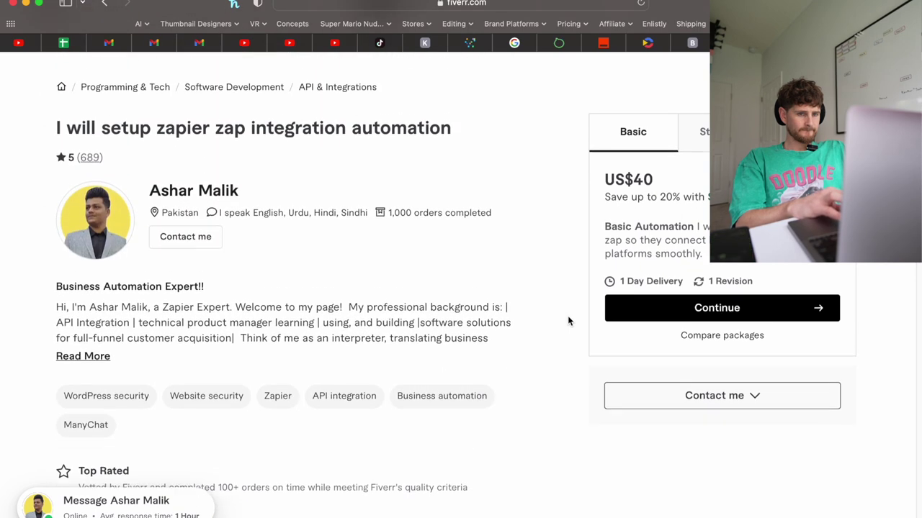
scroll(568, 320, "up", 1)
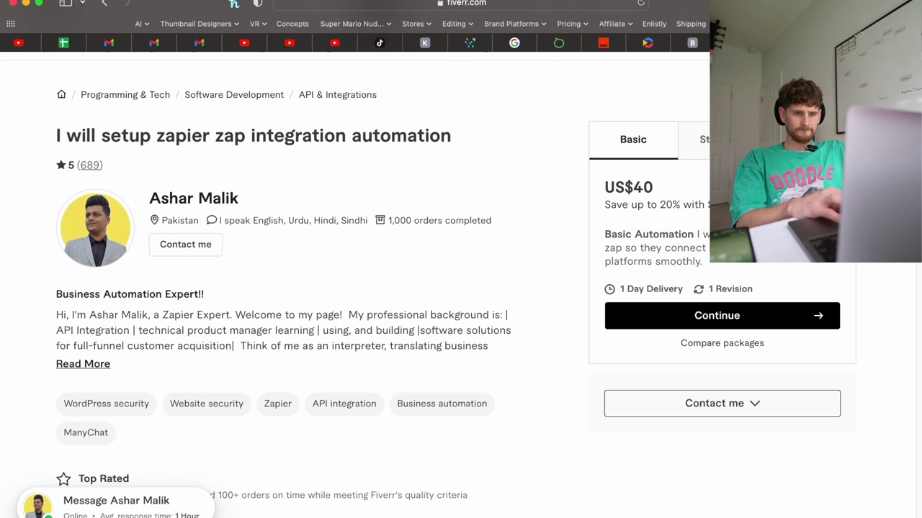
left_click(720, 140)
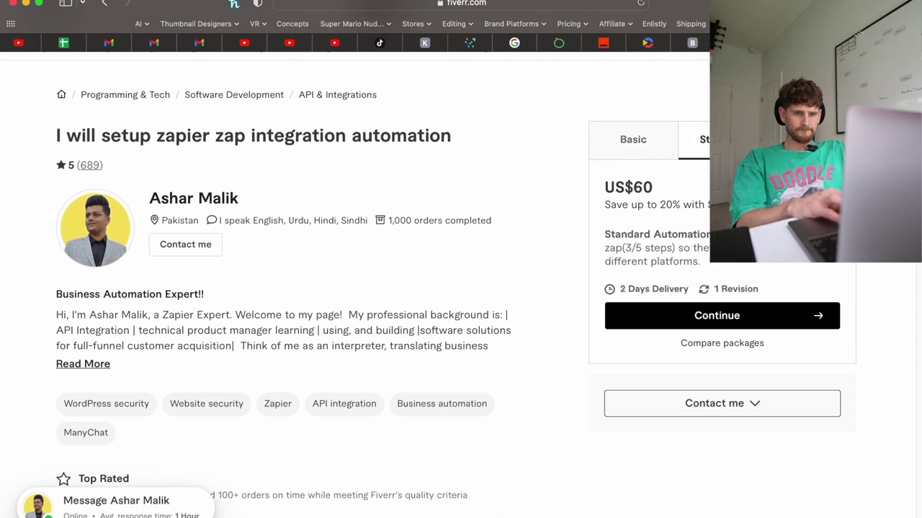